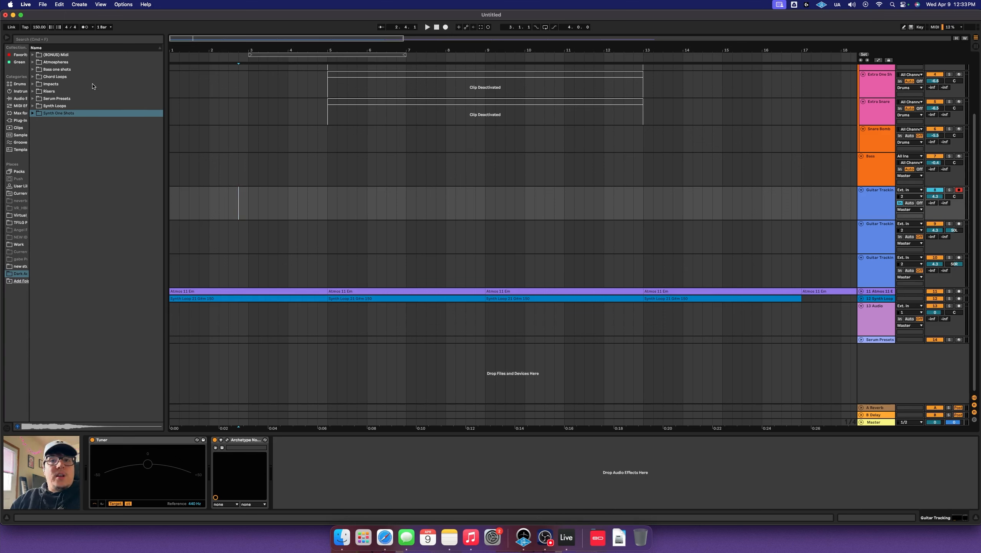
# Select each pack folder in turn, from Atmospheres down to Synth One Shots
pyautogui.click(34, 62)
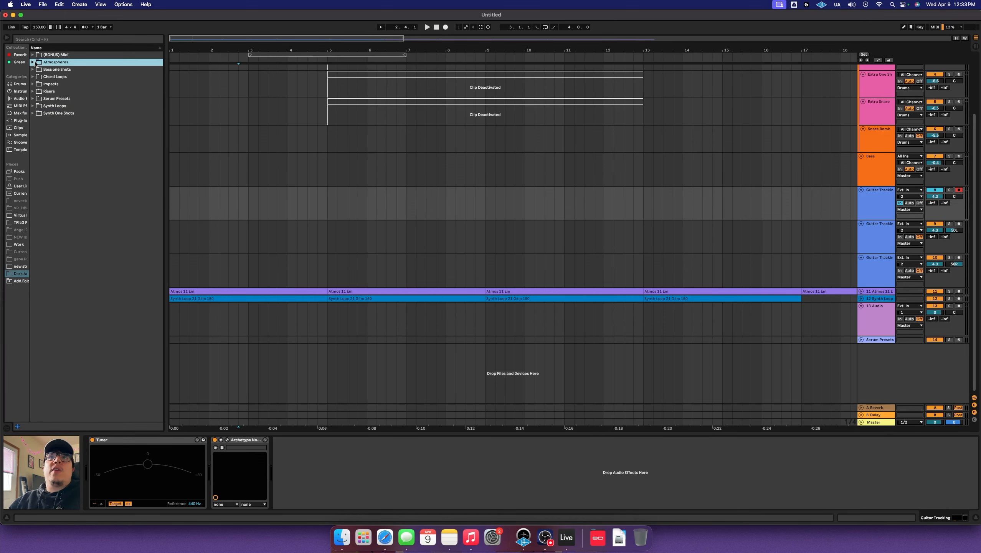
pyautogui.click(34, 62)
pyautogui.click(52, 70)
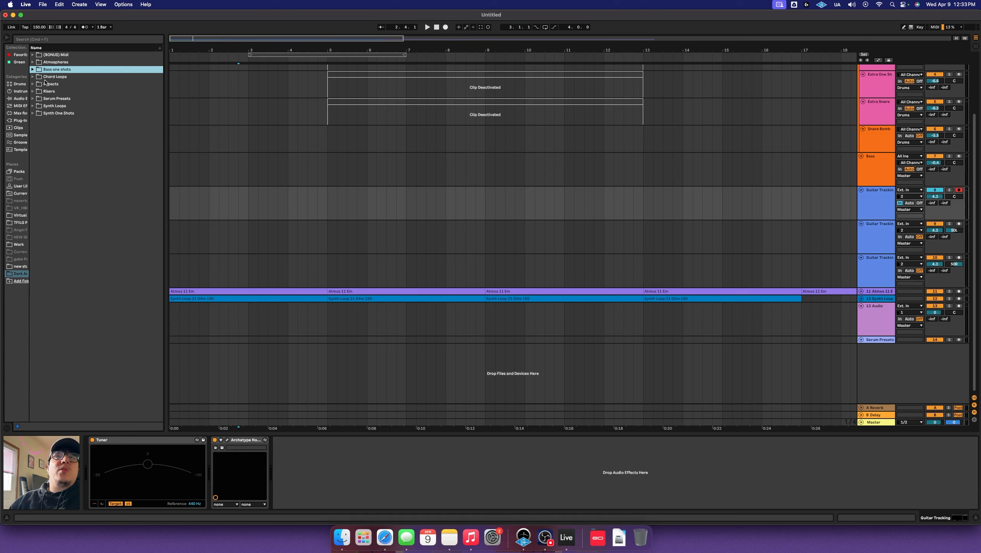
pyautogui.click(55, 77)
pyautogui.click(51, 84)
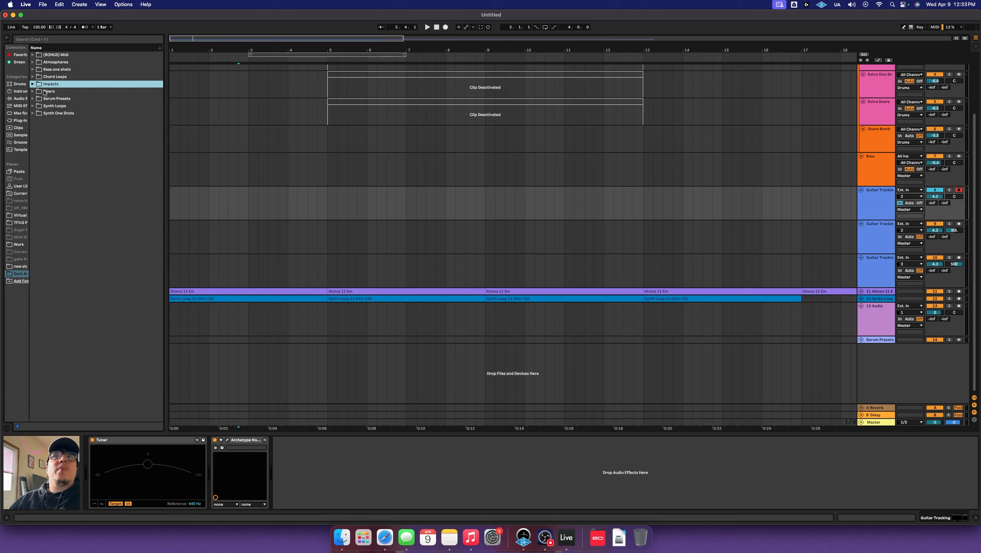
pyautogui.click(46, 92)
pyautogui.click(55, 99)
pyautogui.click(57, 105)
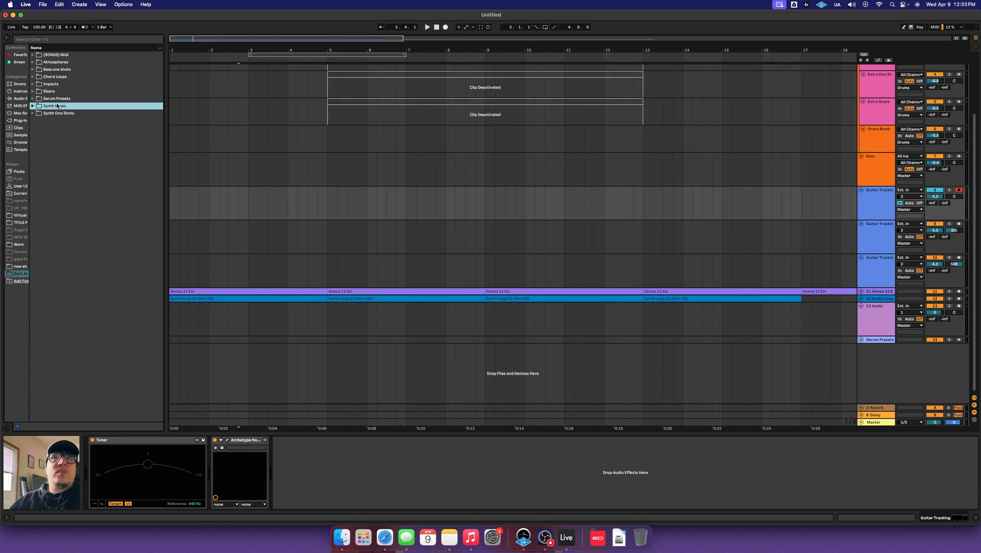
pyautogui.click(62, 115)
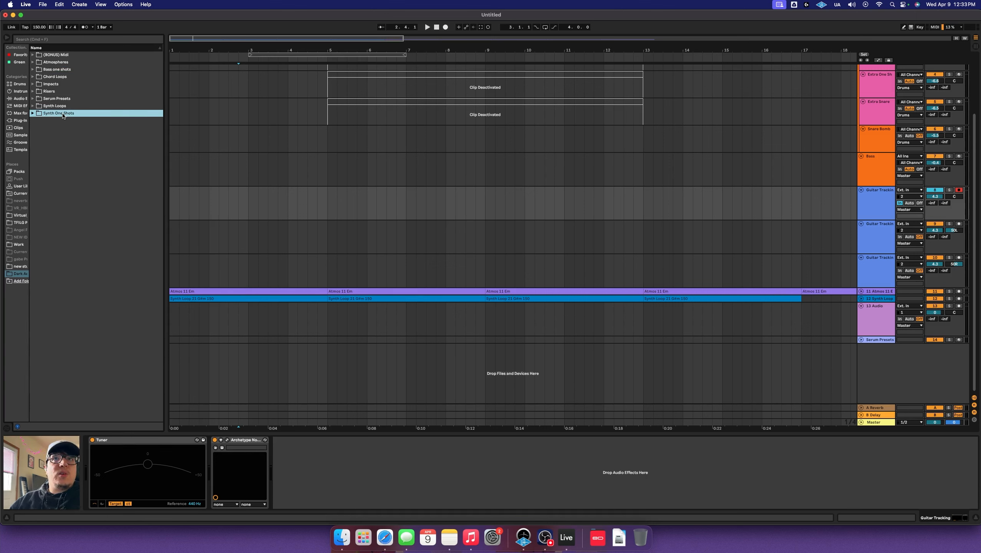
# Expand and collapse (BONUS) Midi and Chord Loops, then open Bass one shots and Atmospheres
pyautogui.click(33, 54)
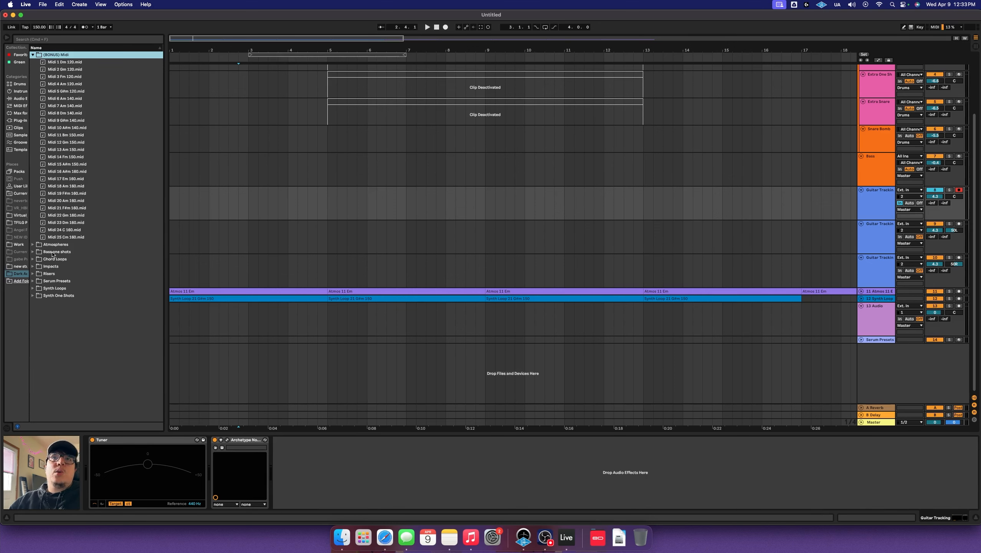
pyautogui.click(33, 259)
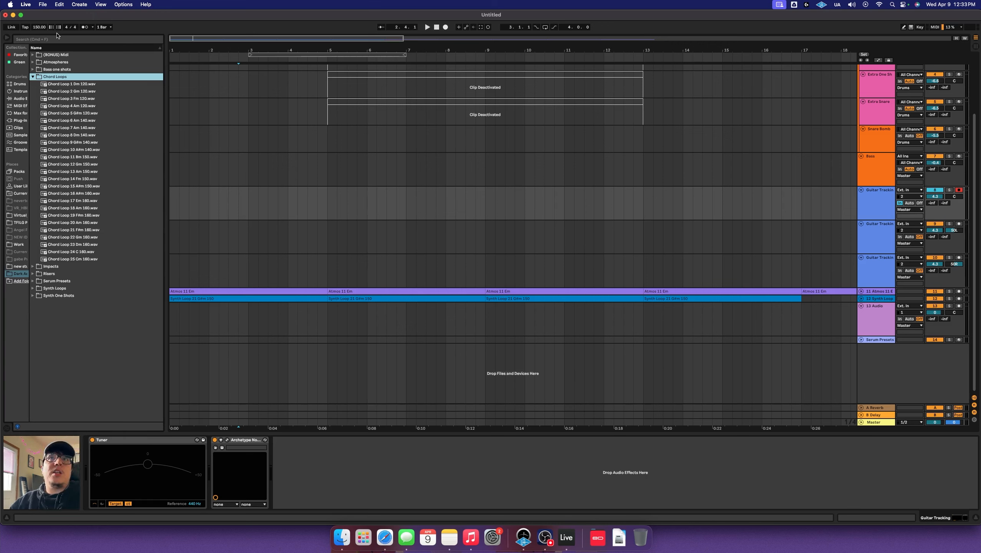
pyautogui.press('Left')
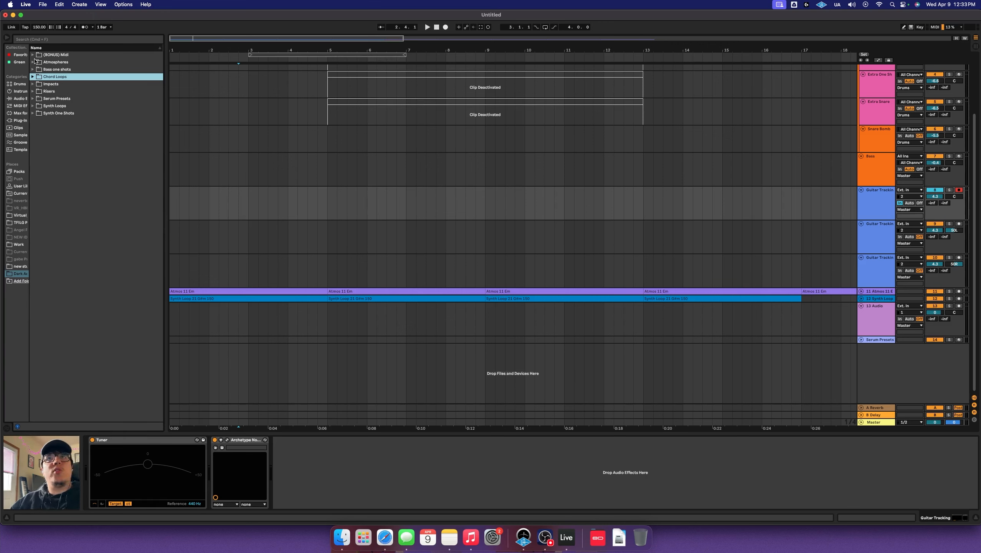
pyautogui.click(33, 55)
pyautogui.click(33, 56)
pyautogui.click(33, 69)
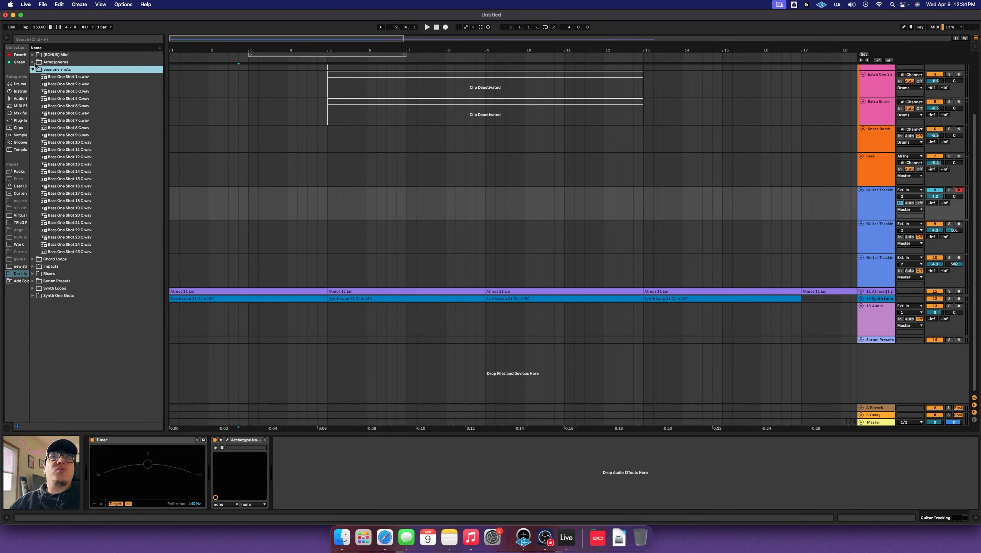
pyautogui.click(33, 63)
# Preview Atmos 1, 5, 10, 16, 19, 17, 13 and 12, then switch to Bass one shots
pyautogui.click(81, 71)
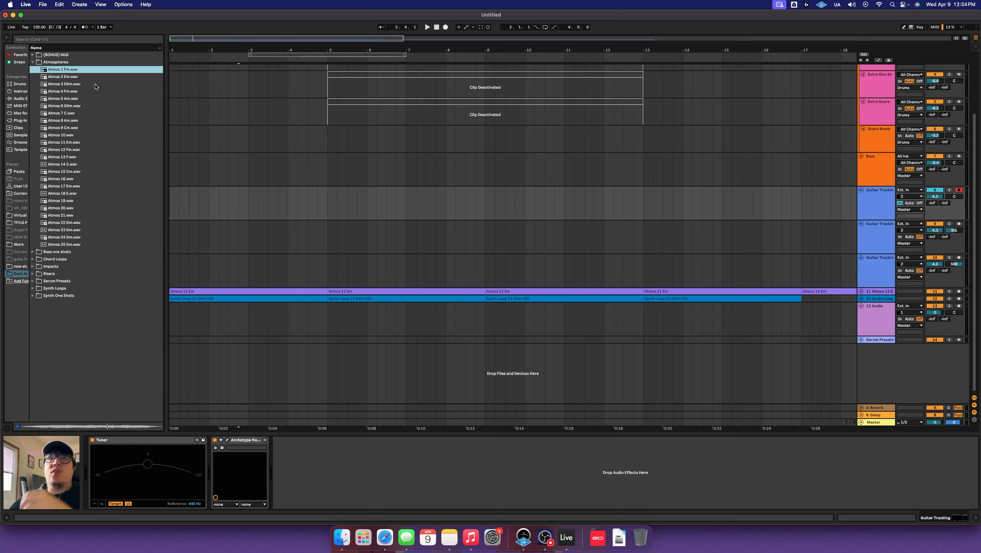
pyautogui.click(93, 98)
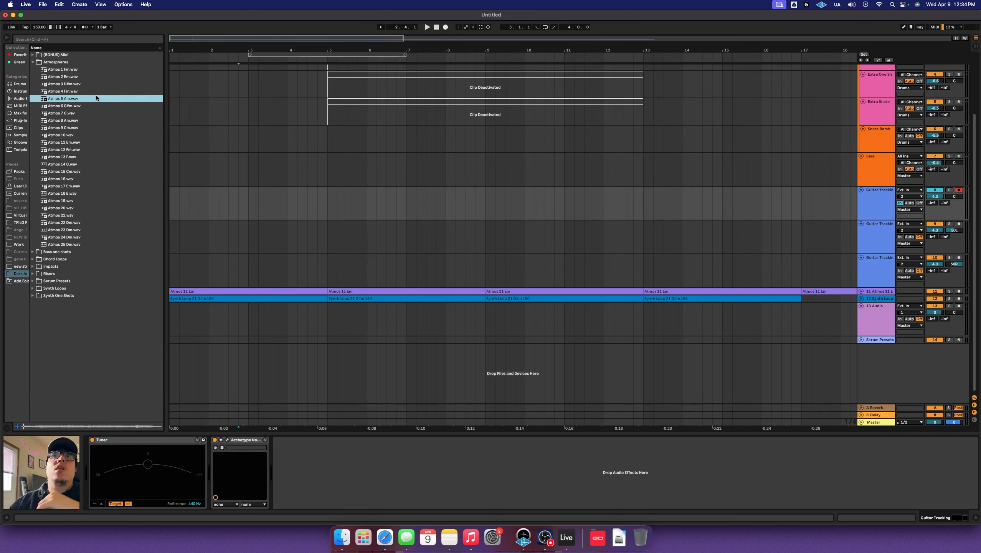
pyautogui.click(91, 136)
pyautogui.click(92, 179)
pyautogui.click(85, 201)
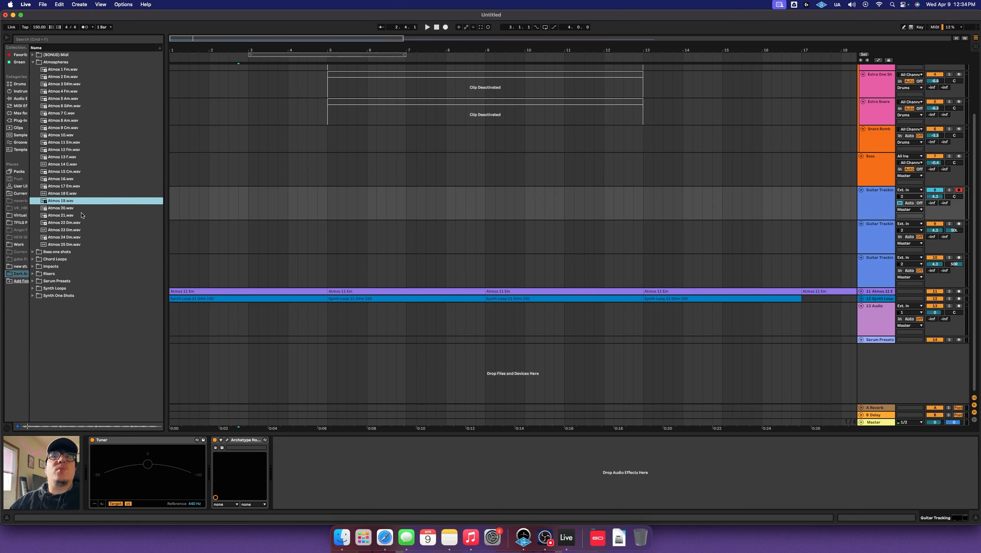
pyautogui.click(89, 186)
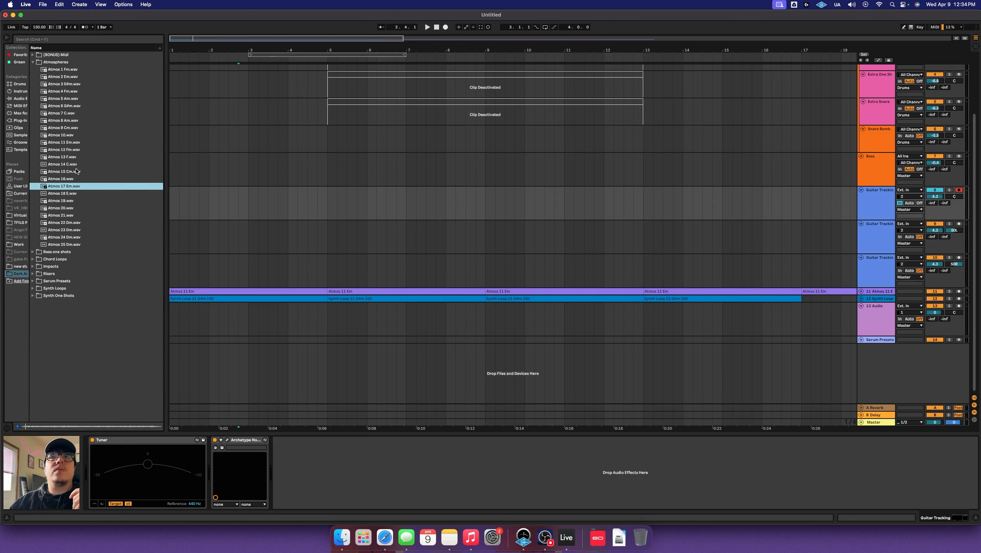
pyautogui.click(80, 156)
pyautogui.click(86, 149)
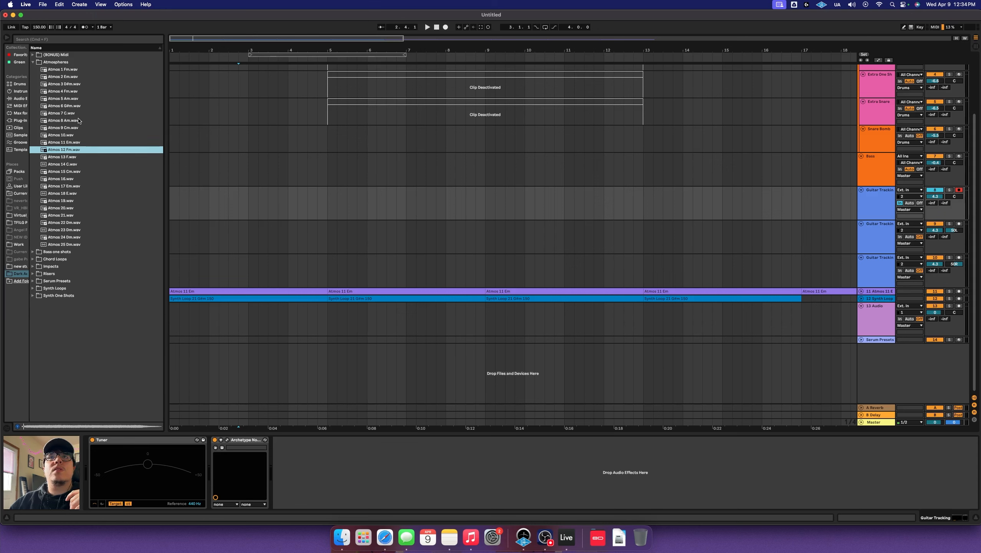
pyautogui.click(34, 64)
pyautogui.click(34, 70)
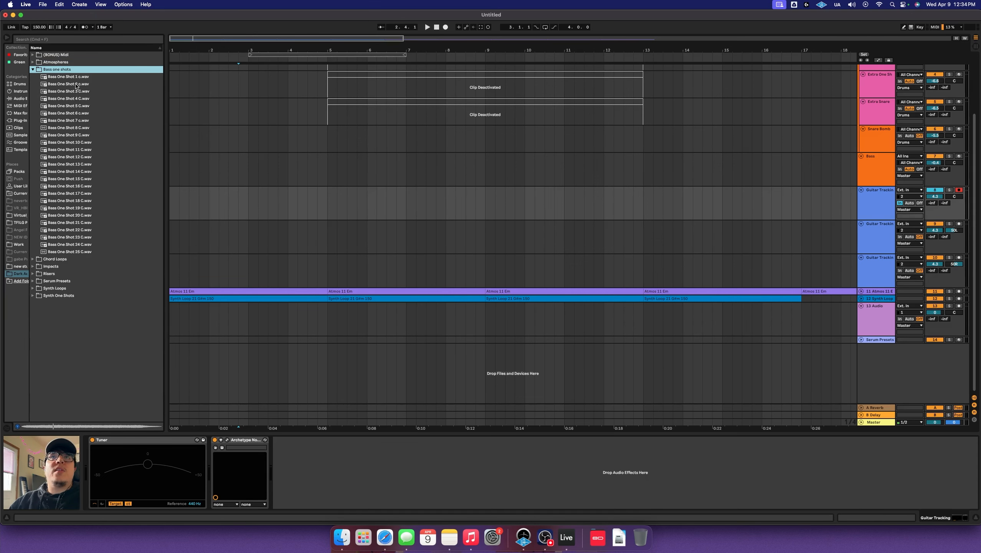
# Preview Bass One Shots 1, 3, 5, 6, 12, 14 and 17, then expand Chord Loops
pyautogui.press('Down')
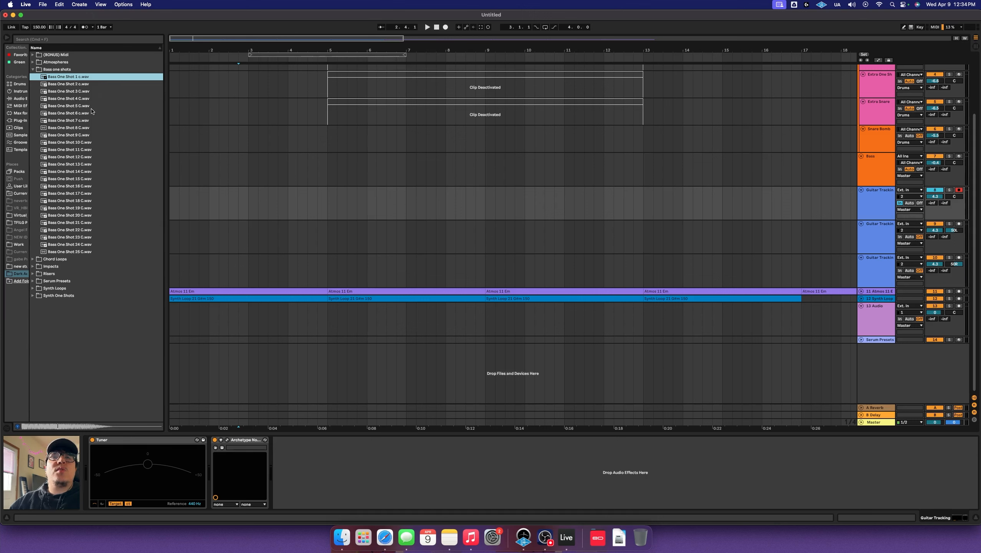
pyautogui.click(98, 93)
pyautogui.click(103, 106)
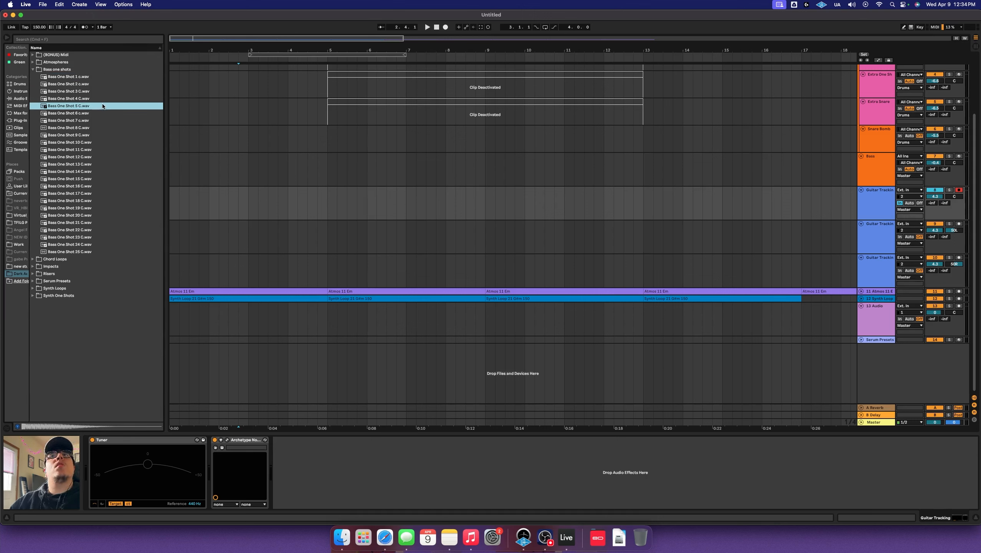
pyautogui.click(100, 114)
pyautogui.click(85, 156)
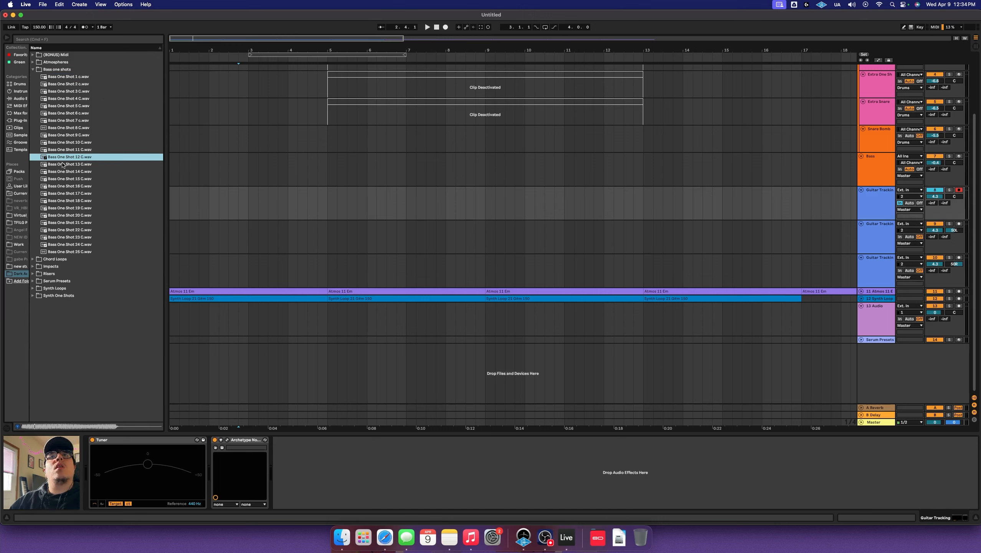
pyautogui.click(82, 172)
pyautogui.click(81, 193)
pyautogui.click(32, 70)
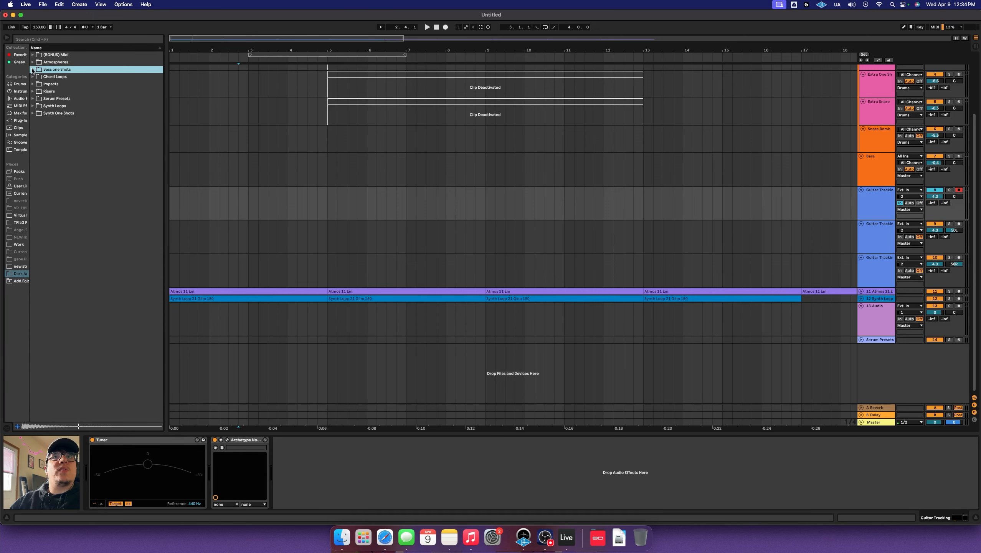
pyautogui.click(33, 76)
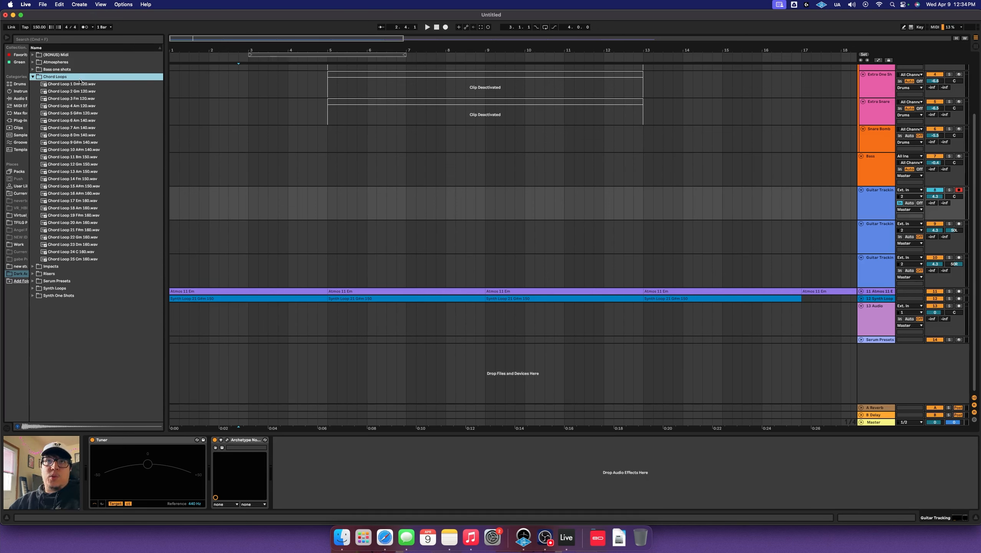
# Preview Chord Loops 5 (G#m 120), 10, 13 and 15, then switch to the Impacts folder
pyautogui.click(95, 113)
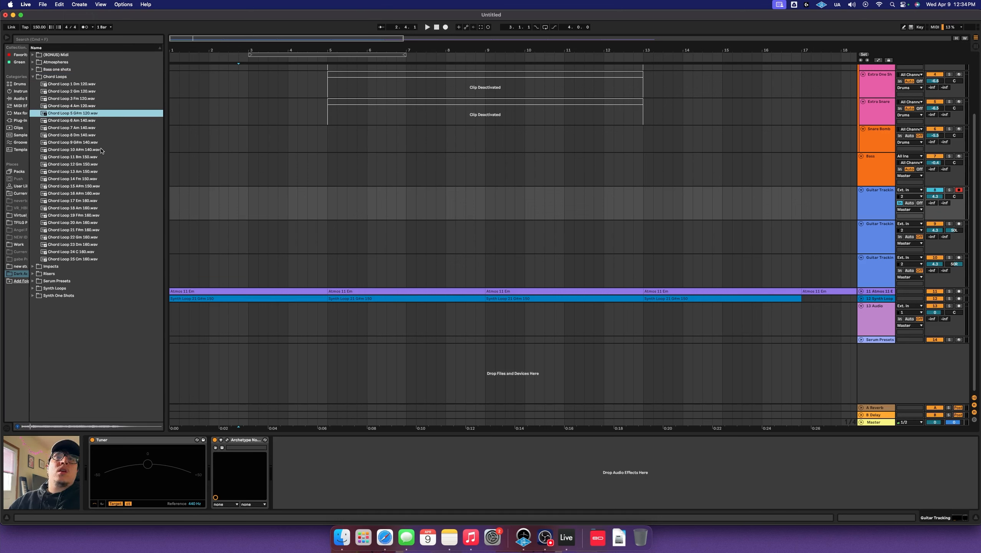
pyautogui.click(81, 150)
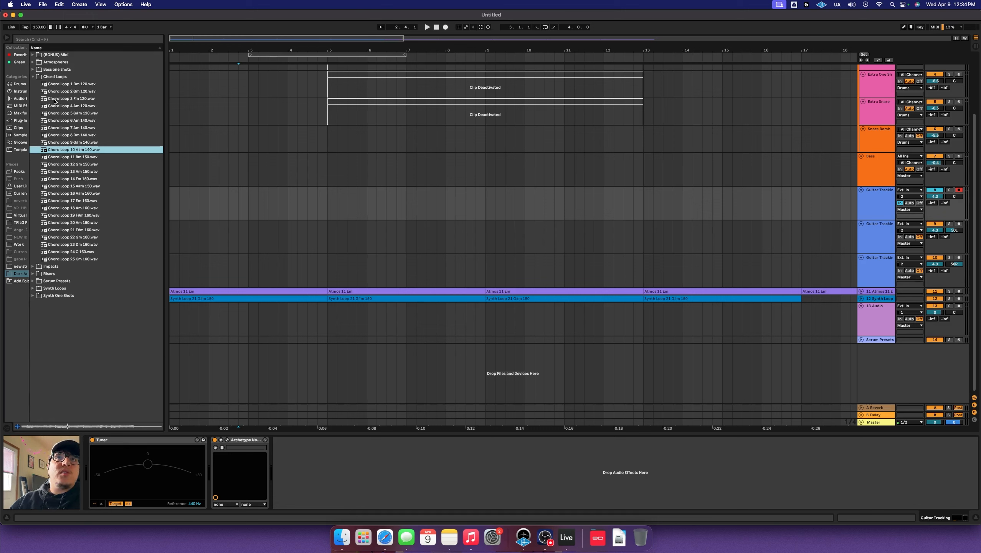
pyautogui.click(89, 173)
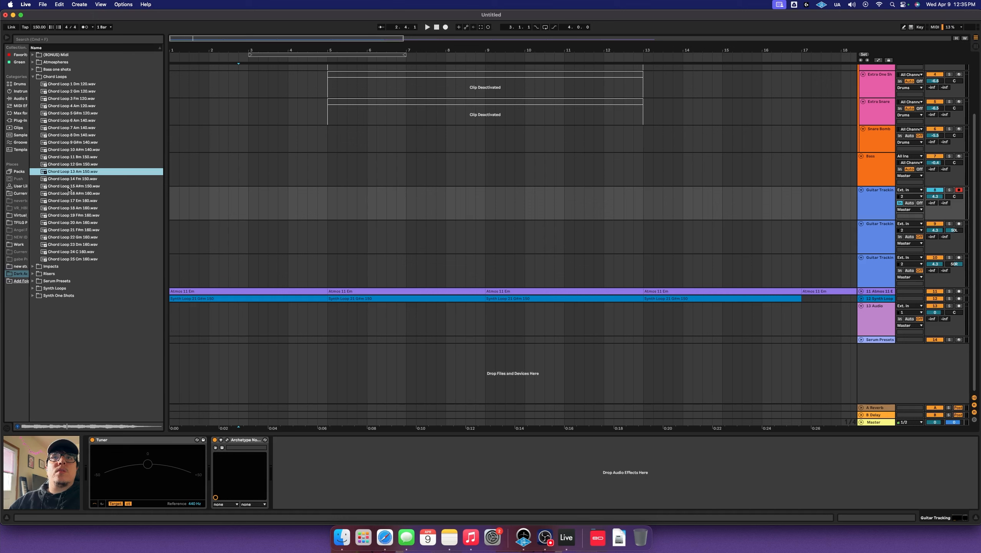
pyautogui.click(71, 186)
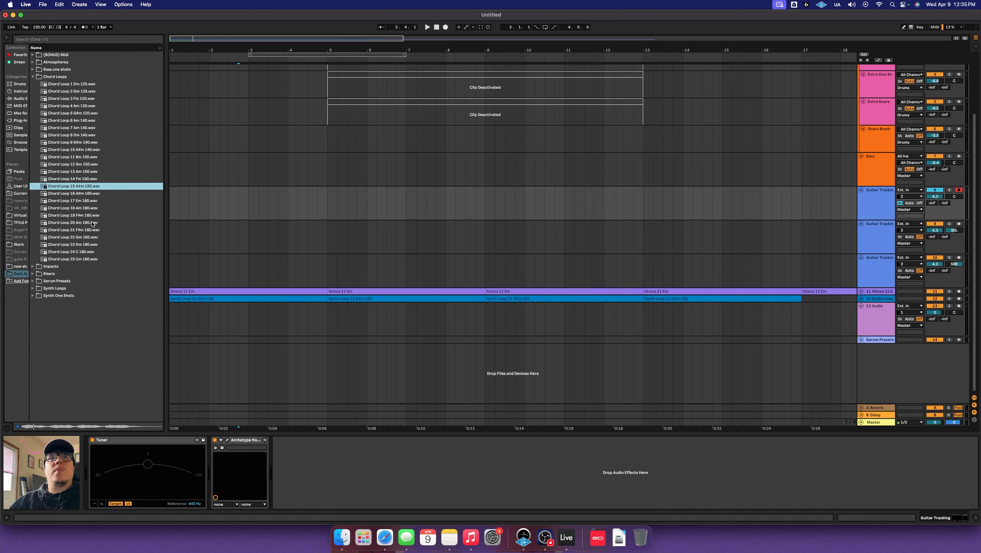
pyautogui.click(33, 78)
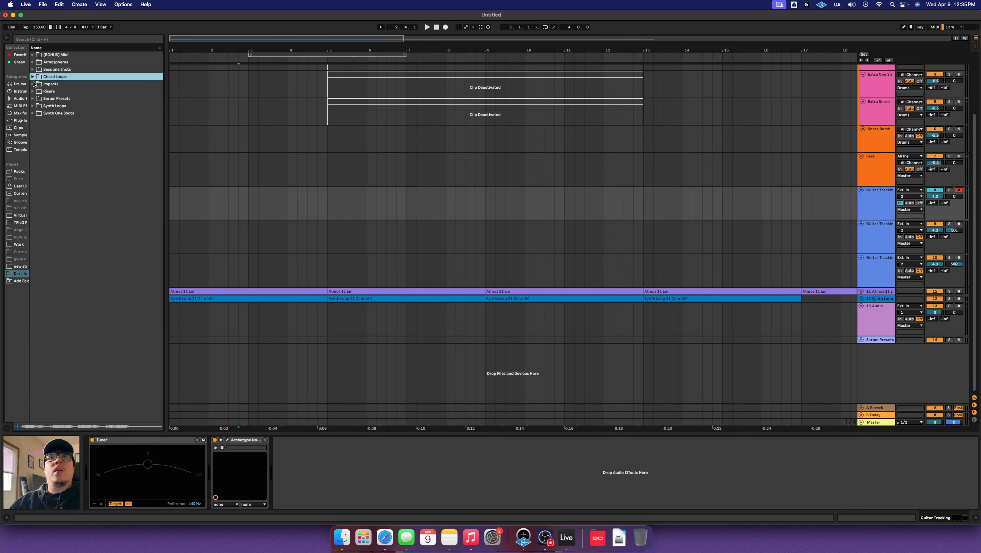
pyautogui.click(33, 84)
# Preview Impacts 1, 5, 6, 9 and 11, then switch to the Risers folder
pyautogui.click(90, 94)
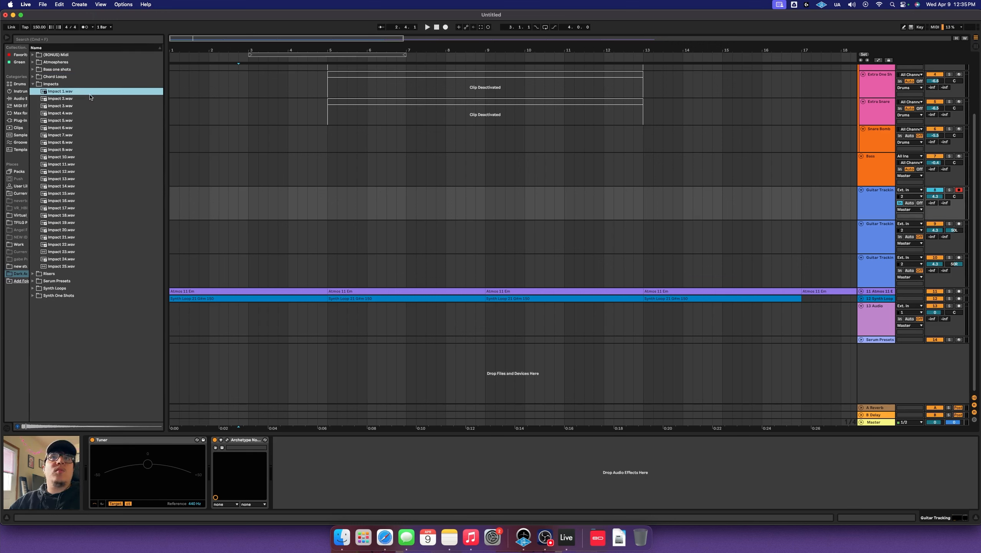
pyautogui.click(92, 122)
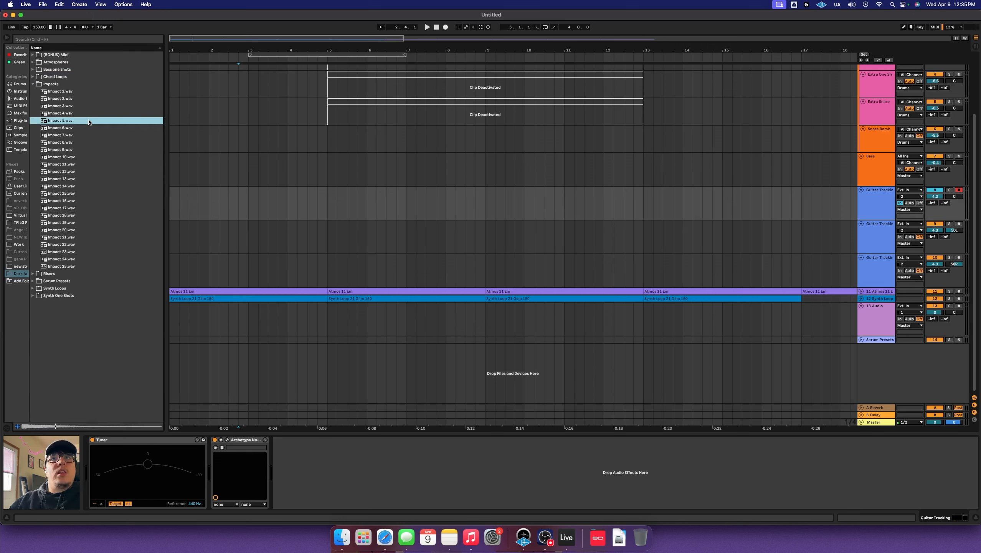
pyautogui.click(85, 129)
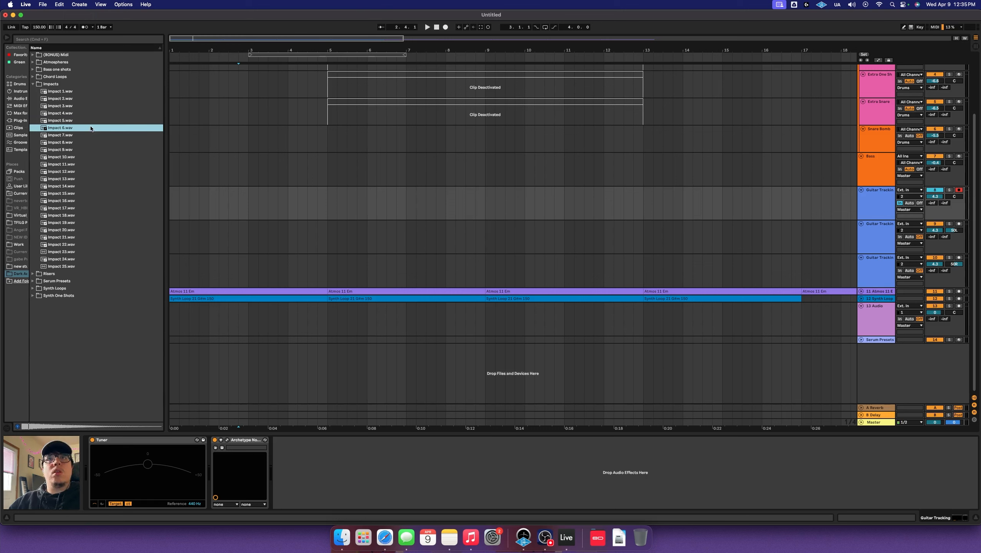
pyautogui.click(85, 150)
pyautogui.click(90, 165)
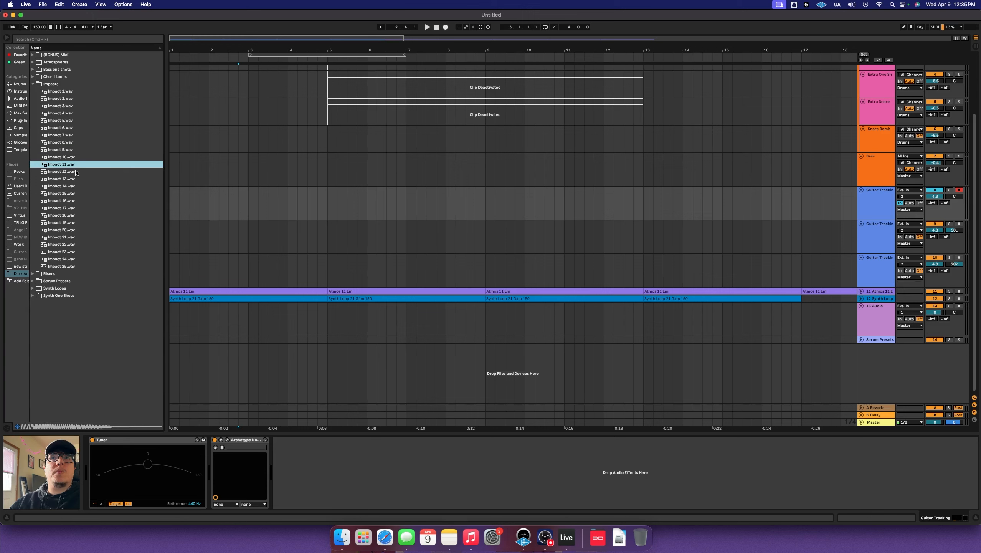
pyautogui.click(33, 84)
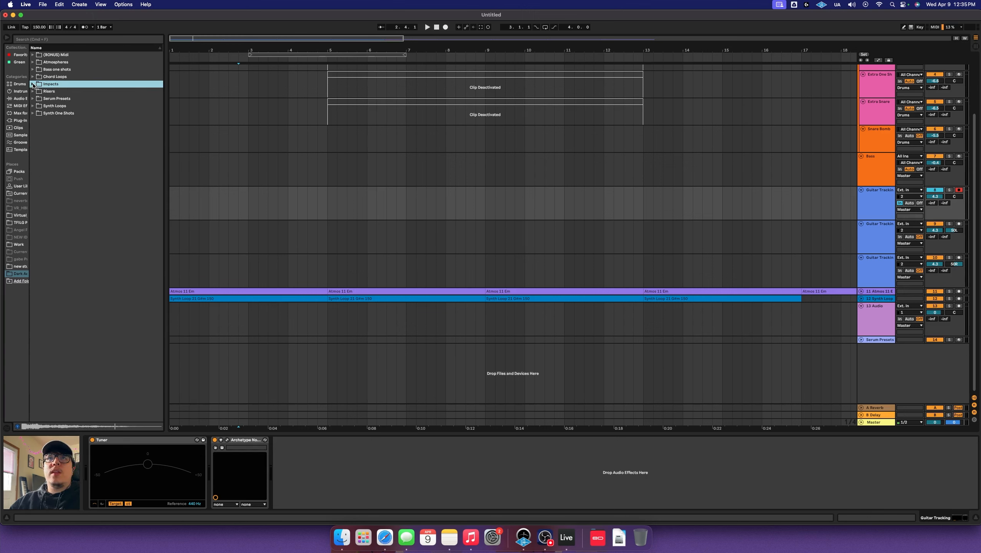
pyautogui.click(34, 91)
# Preview Risers 1, 17, 18, 20 and 14, then switch to the Synth Loops folder
pyautogui.click(72, 101)
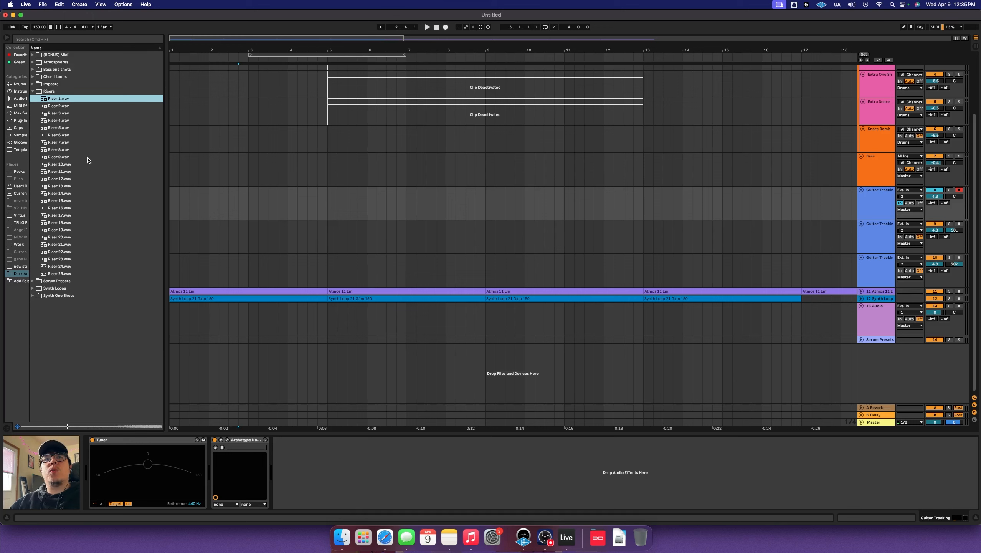
pyautogui.click(92, 215)
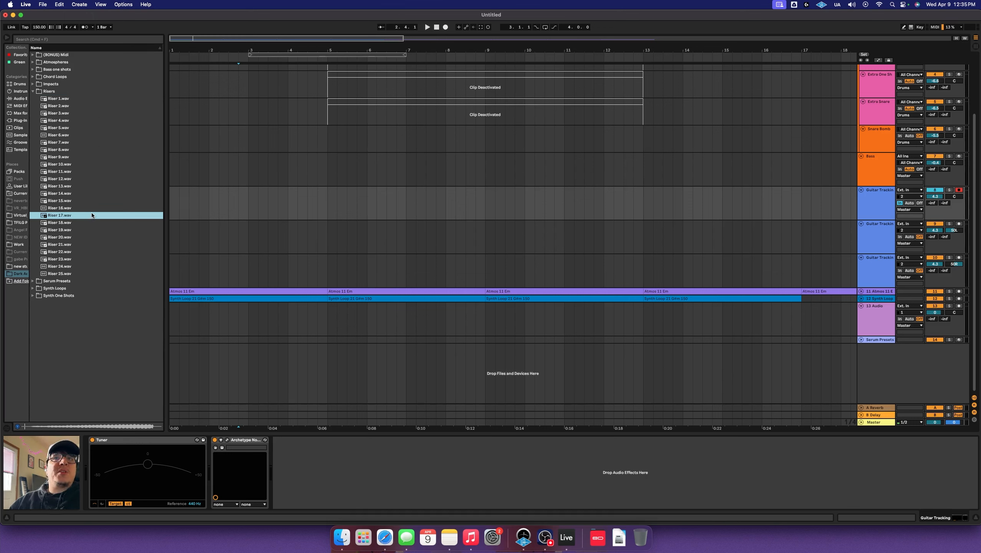
pyautogui.click(87, 223)
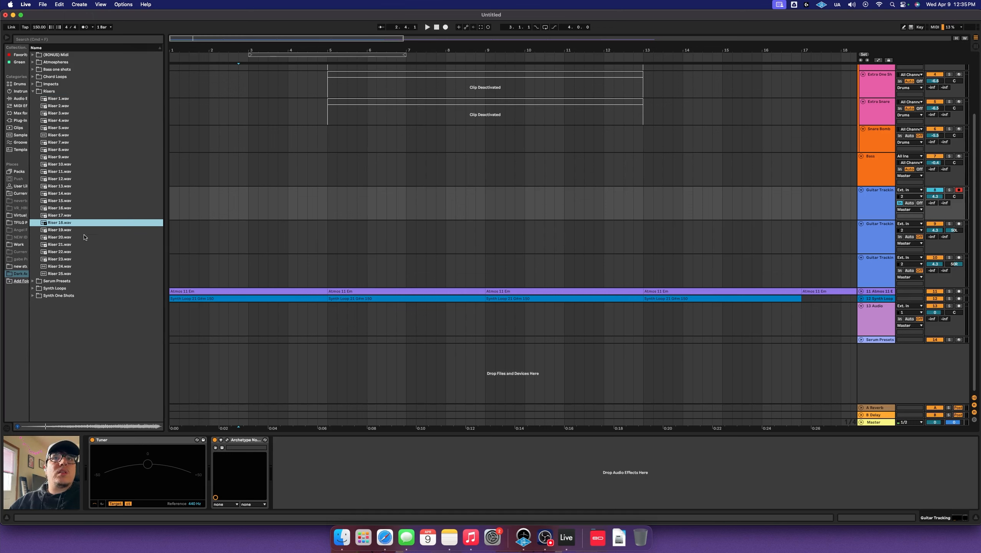
pyautogui.click(82, 238)
pyautogui.click(84, 193)
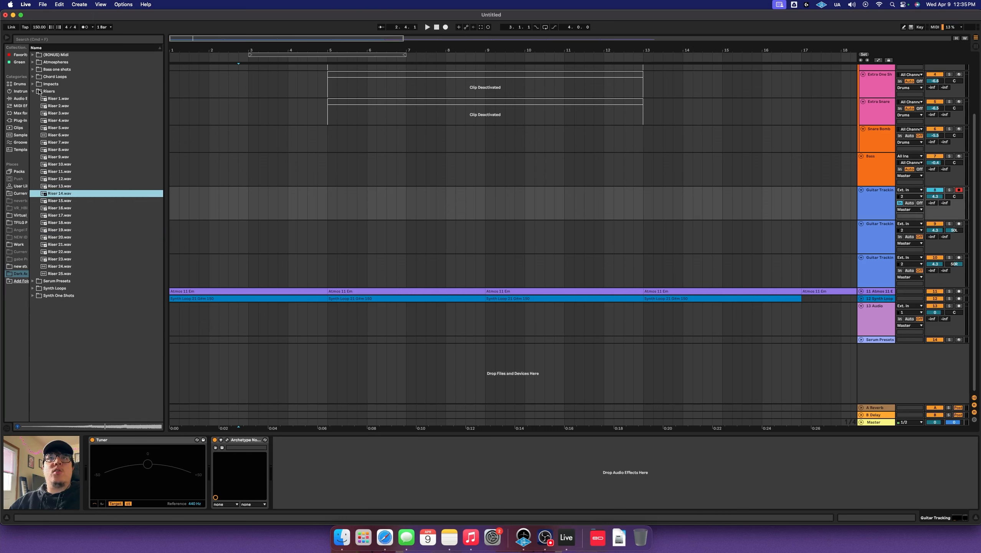
pyautogui.click(33, 92)
pyautogui.click(33, 106)
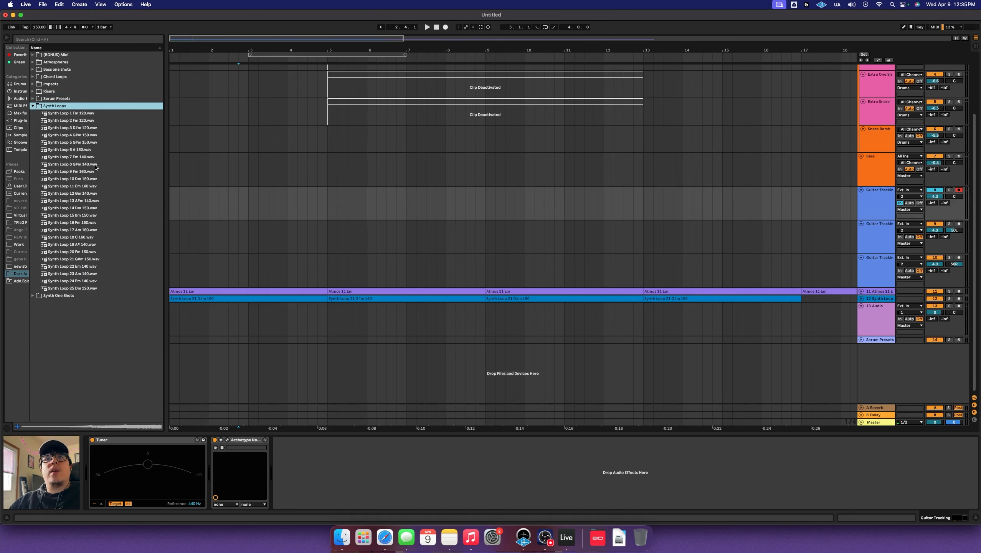
# Preview Synth Loops 11, 13 and 20 through 25, then collapse the Synth Loops folder
pyautogui.click(90, 186)
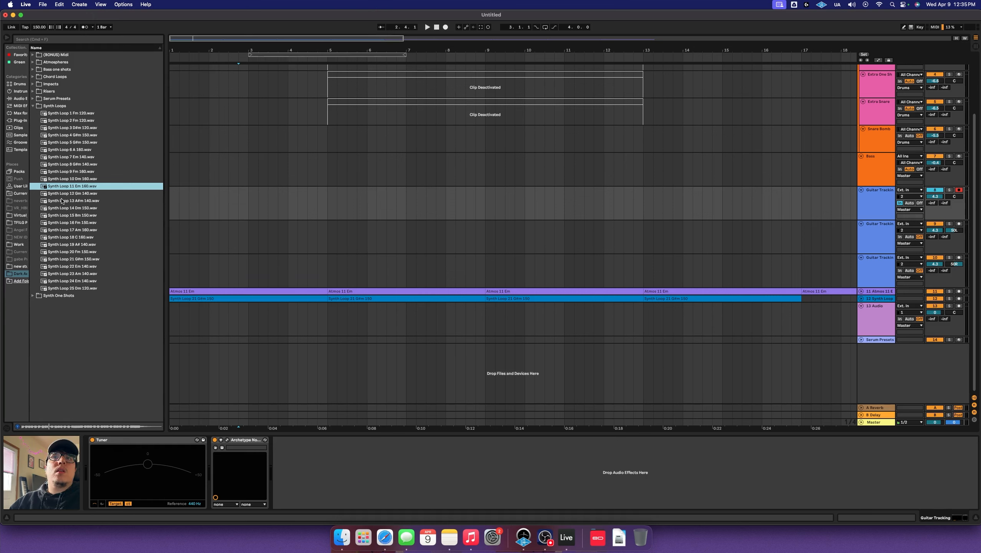
pyautogui.click(77, 200)
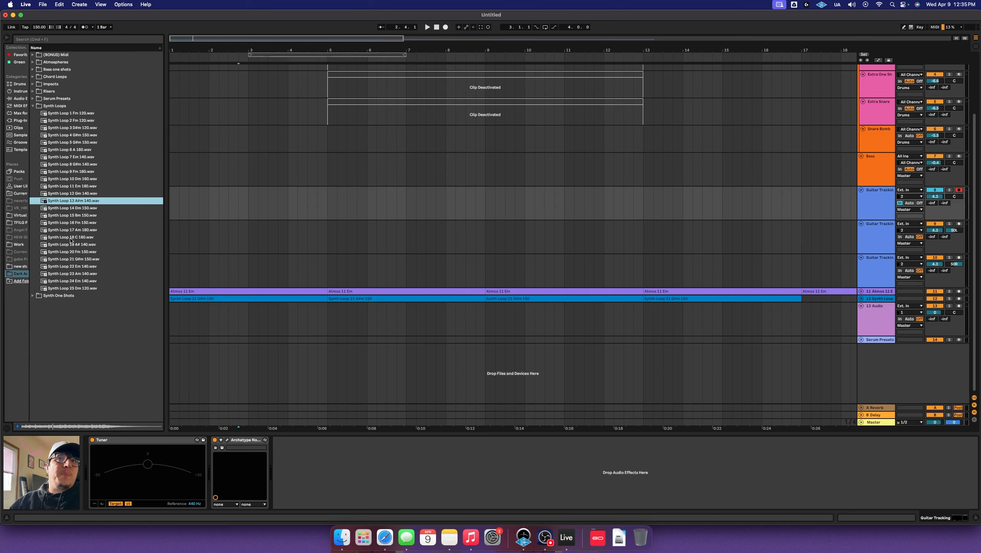
pyautogui.click(77, 260)
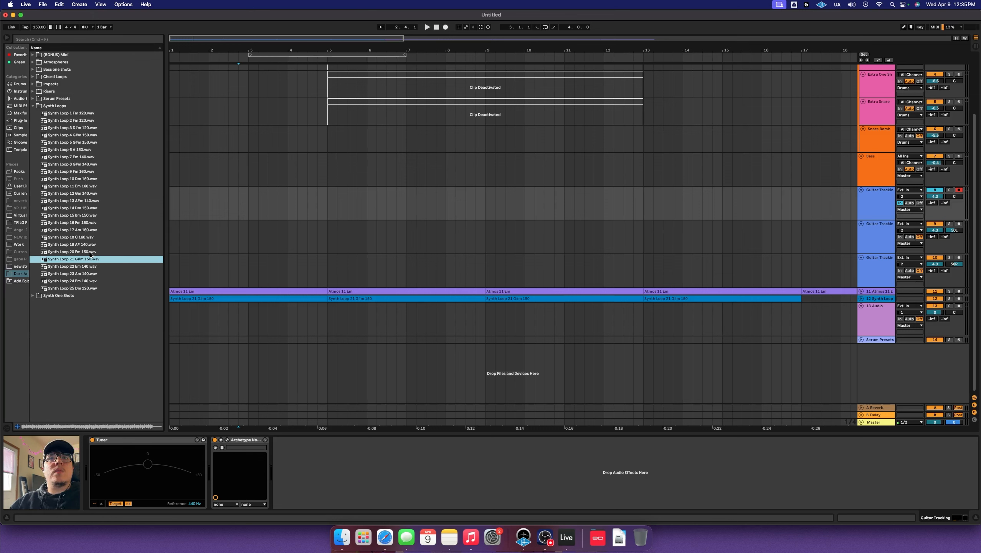
pyautogui.click(105, 252)
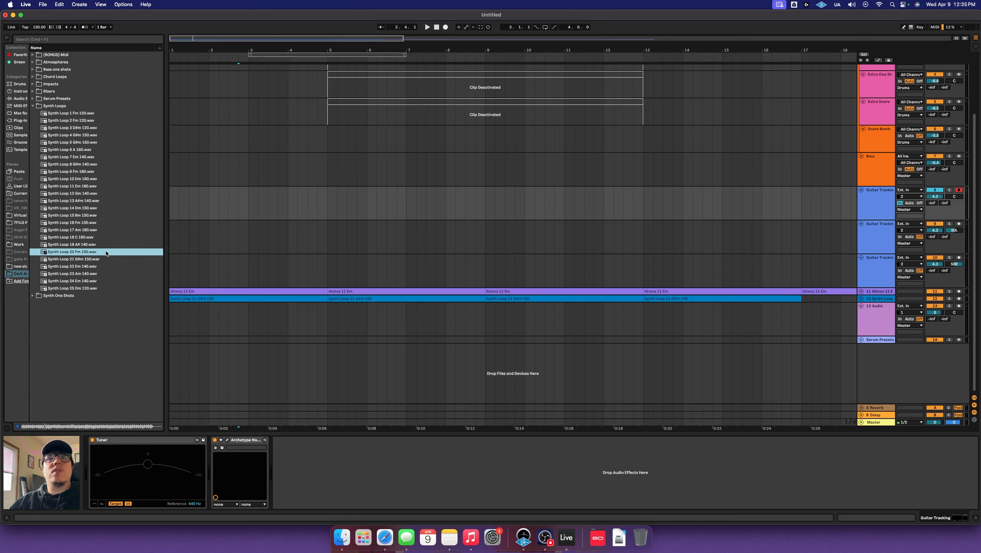
pyautogui.click(78, 267)
pyautogui.click(80, 274)
pyautogui.click(93, 281)
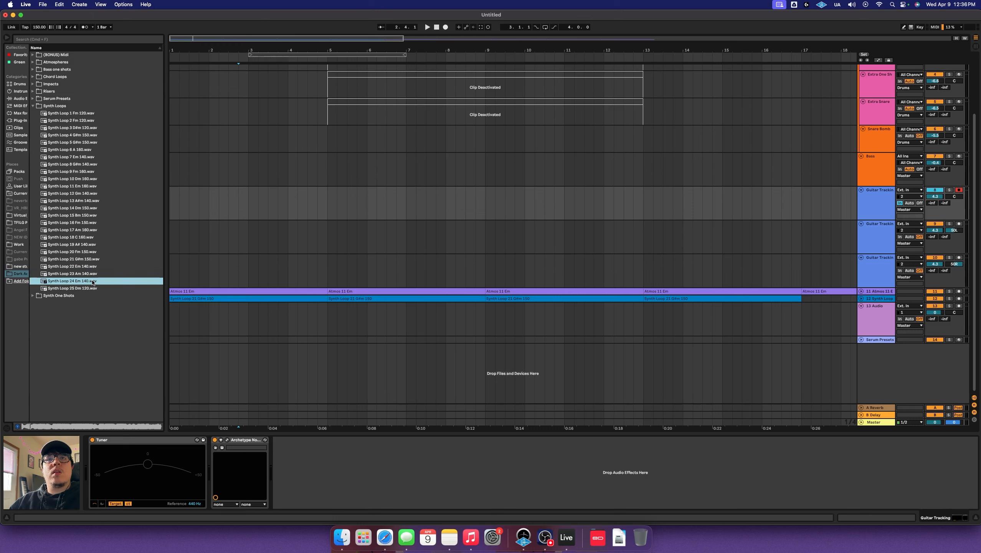
pyautogui.click(87, 289)
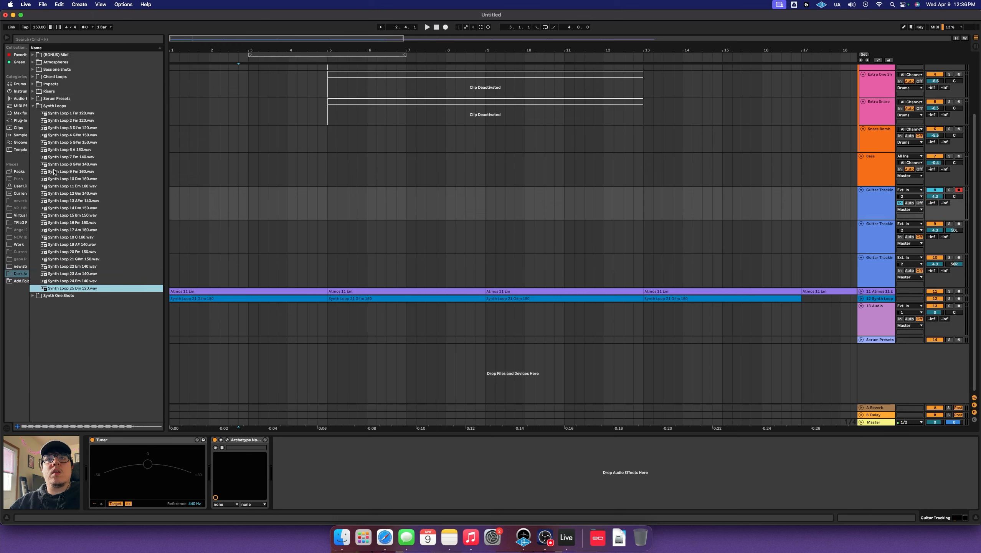
pyautogui.click(76, 280)
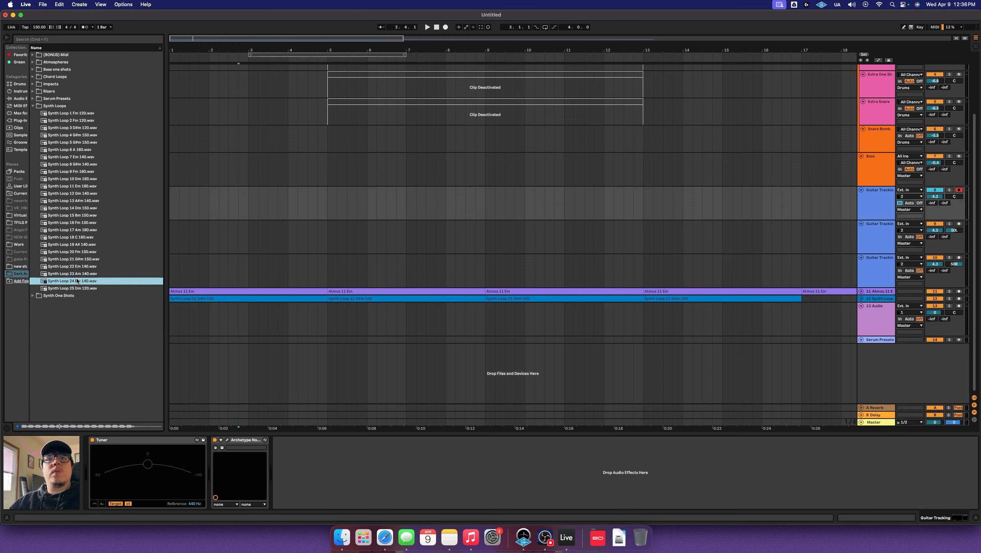
pyautogui.click(33, 106)
# Open Synth One Shots and preview one-shots 2, 4, 8, 11, 14, 17 and 19
pyautogui.click(33, 113)
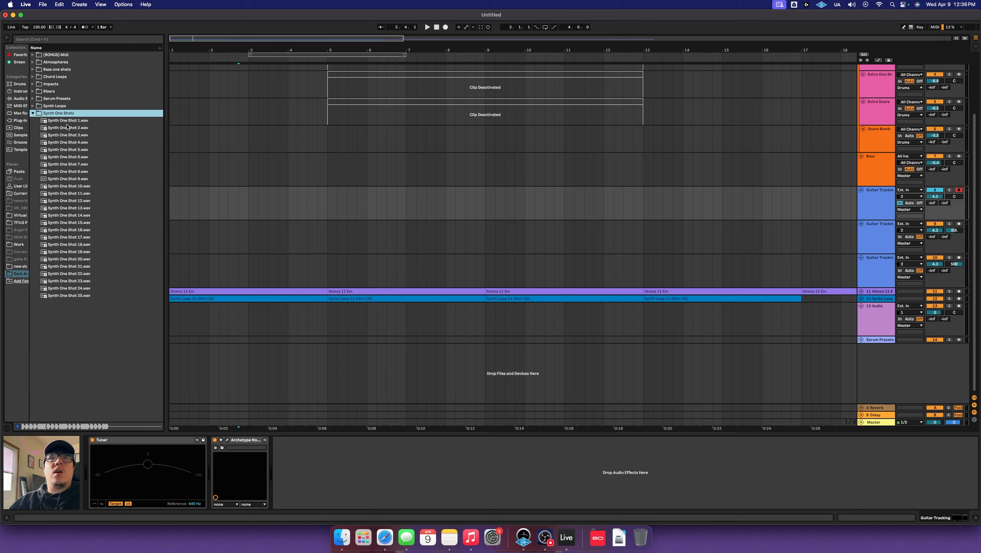
pyautogui.click(95, 129)
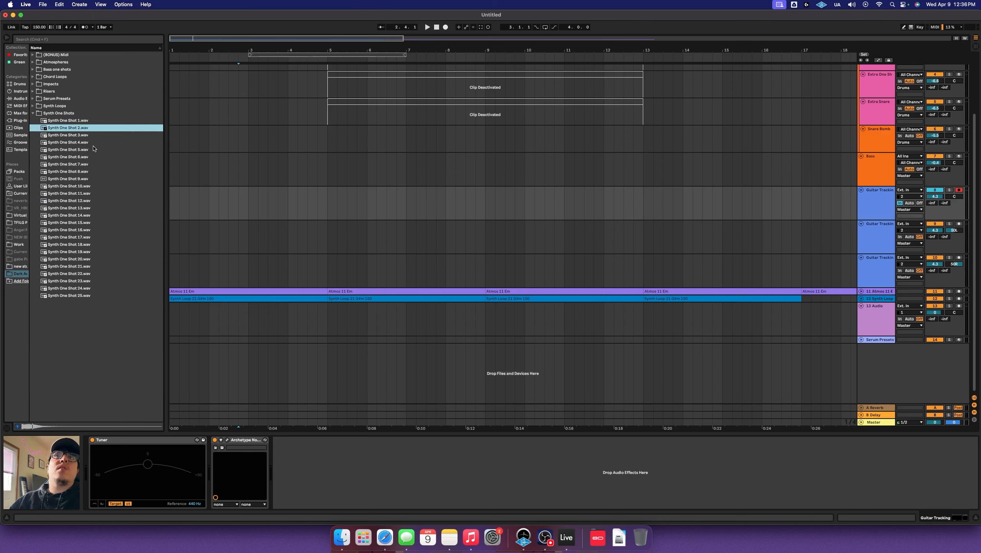
pyautogui.click(95, 143)
pyautogui.click(82, 171)
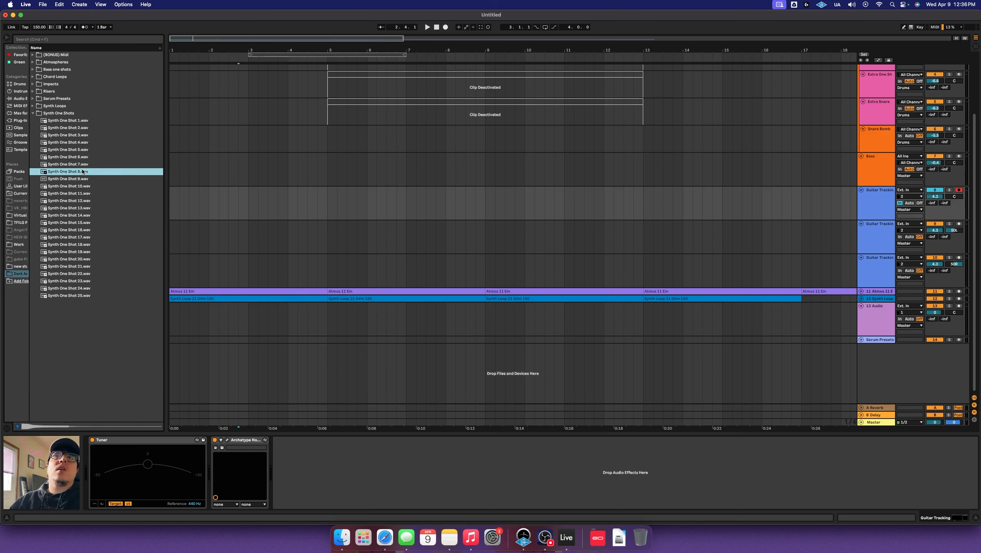
pyautogui.click(81, 194)
pyautogui.click(68, 216)
pyautogui.click(71, 237)
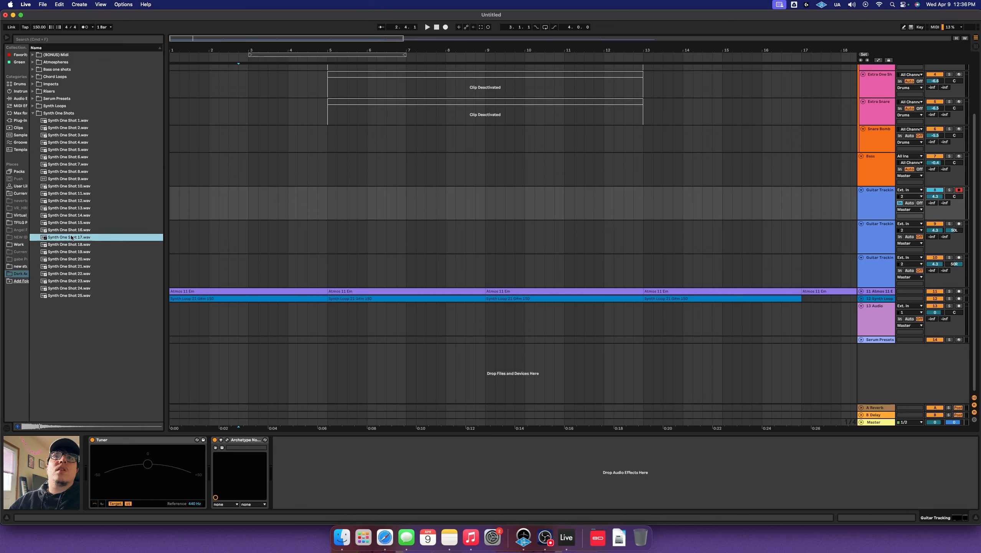
pyautogui.click(61, 250)
# Preview Synth One Shots 22, 21, 23, 24 and 25, then collapse Synth One Shots and (BONUS) Midi
pyautogui.click(51, 273)
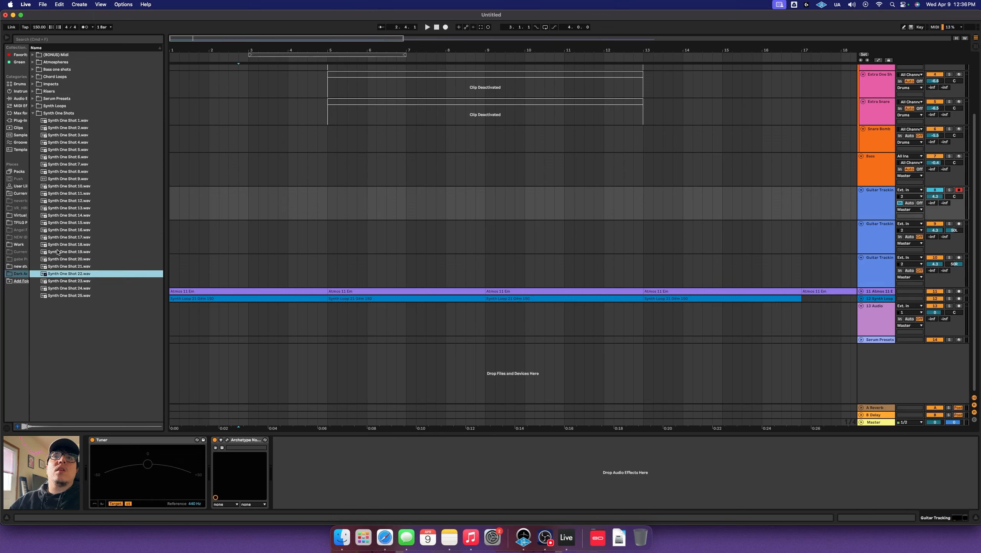
pyautogui.click(58, 266)
pyautogui.click(63, 281)
pyautogui.click(70, 289)
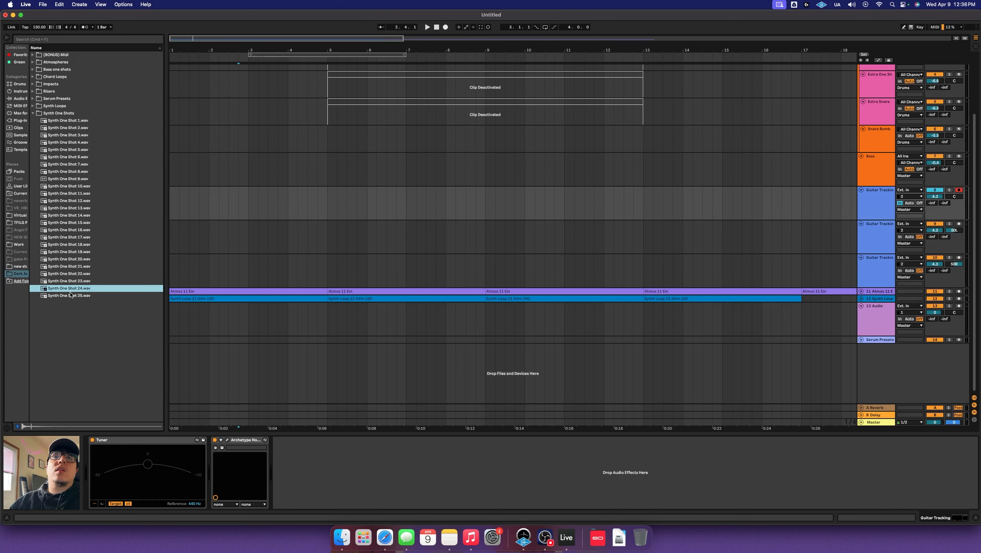
pyautogui.press('Down')
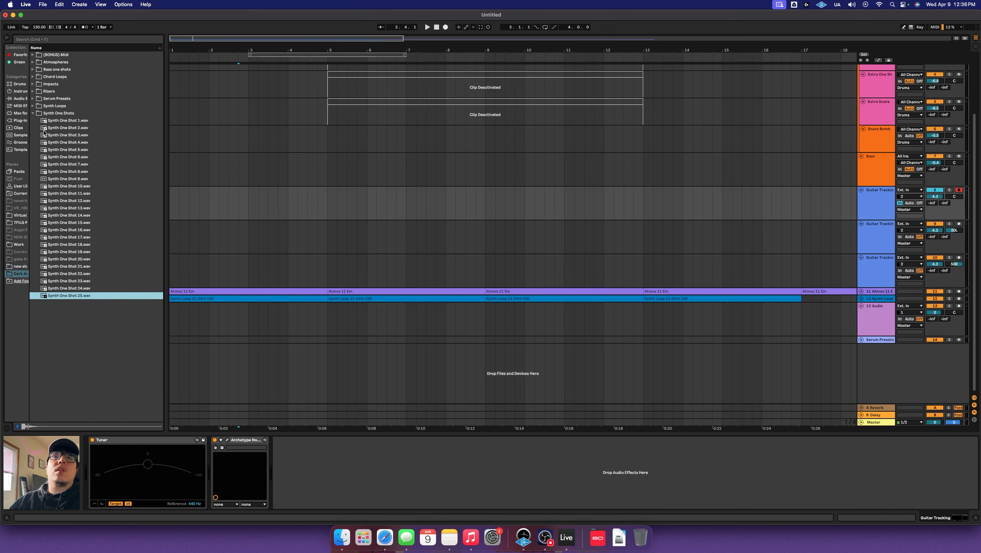
pyautogui.click(33, 113)
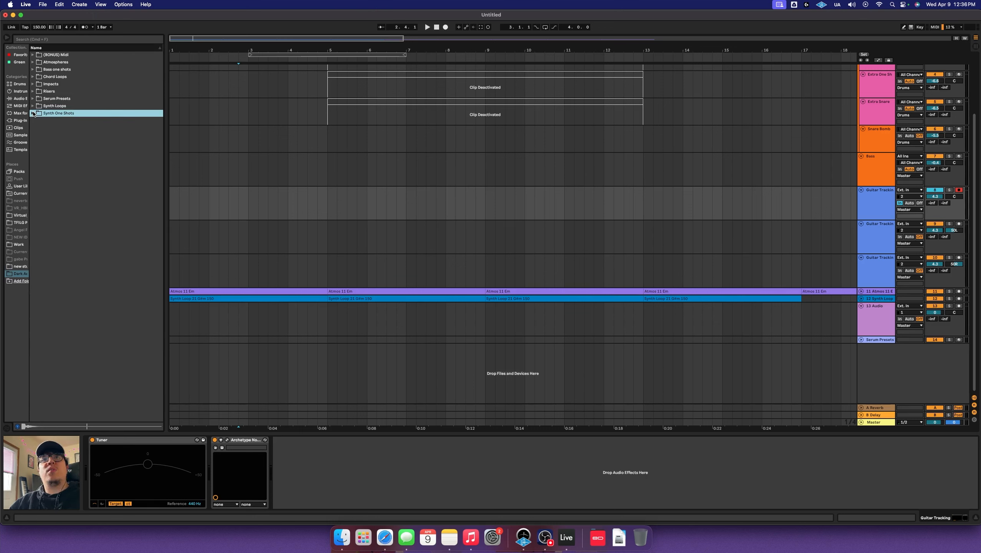
pyautogui.click(33, 55)
pyautogui.click(33, 55)
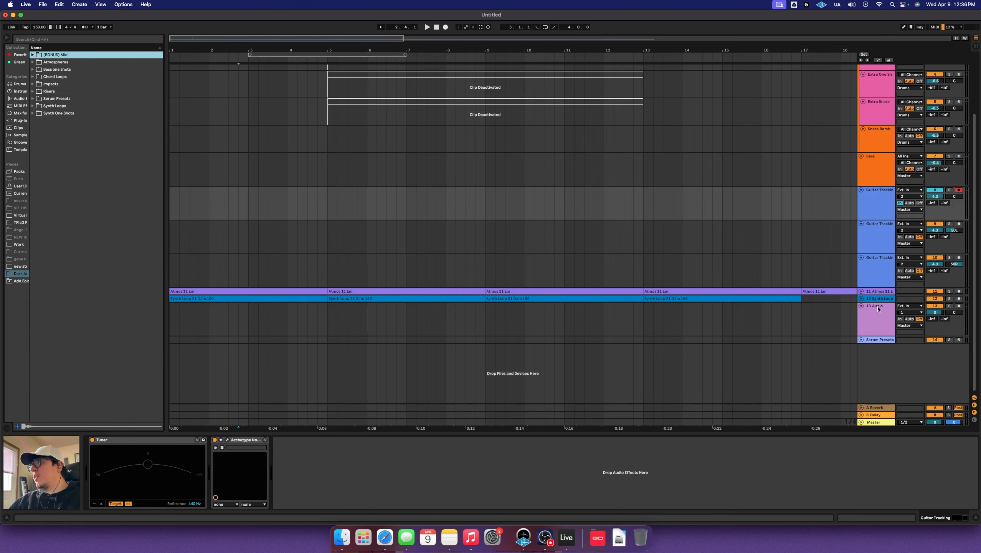
# Open Serum 2 on the Serum Presets track and load and play the BS 808 preset
pyautogui.click(865, 339)
pyautogui.click(861, 340)
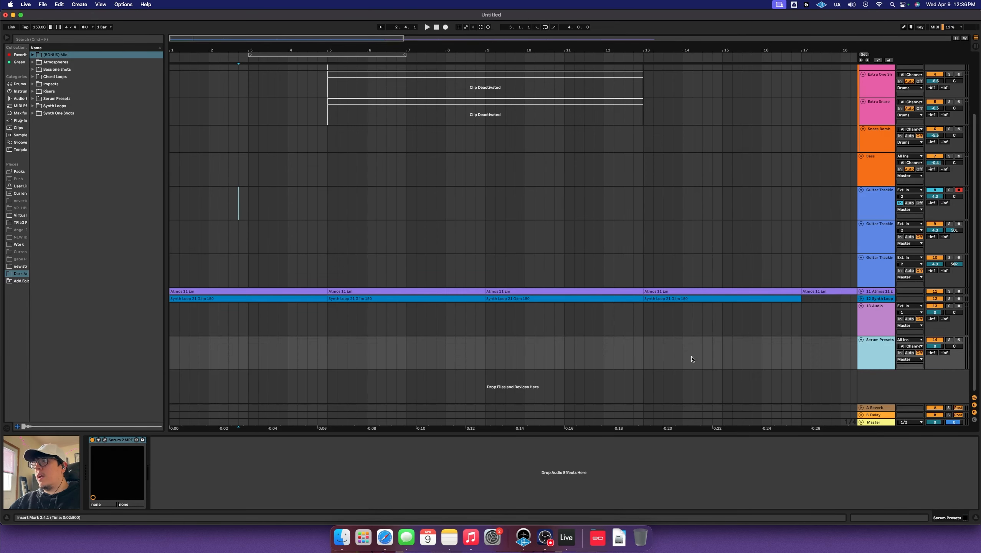
pyautogui.click(104, 440)
pyautogui.click(438, 99)
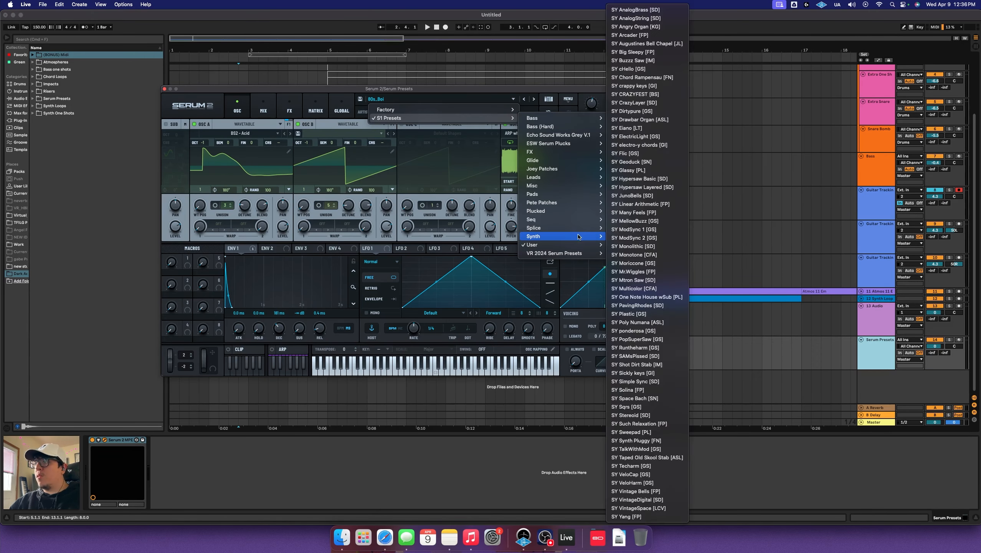
pyautogui.moveTo(532, 244)
pyautogui.moveTo(652, 248)
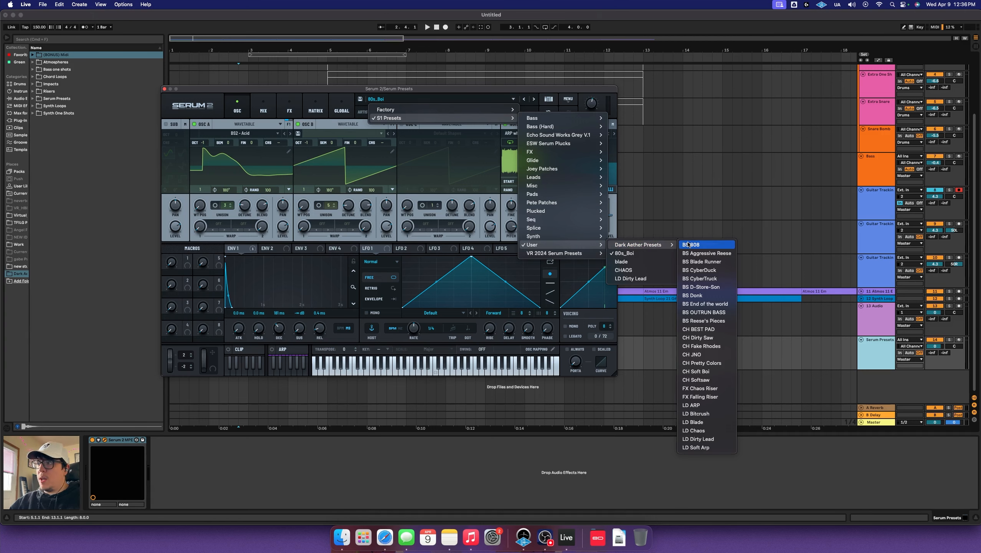
pyautogui.click(688, 244)
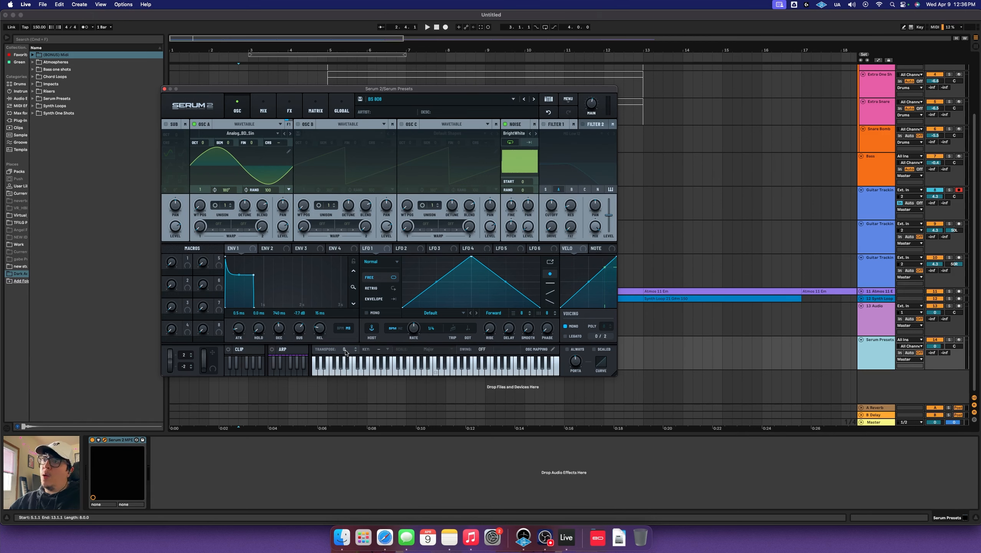
pyautogui.click(337, 369)
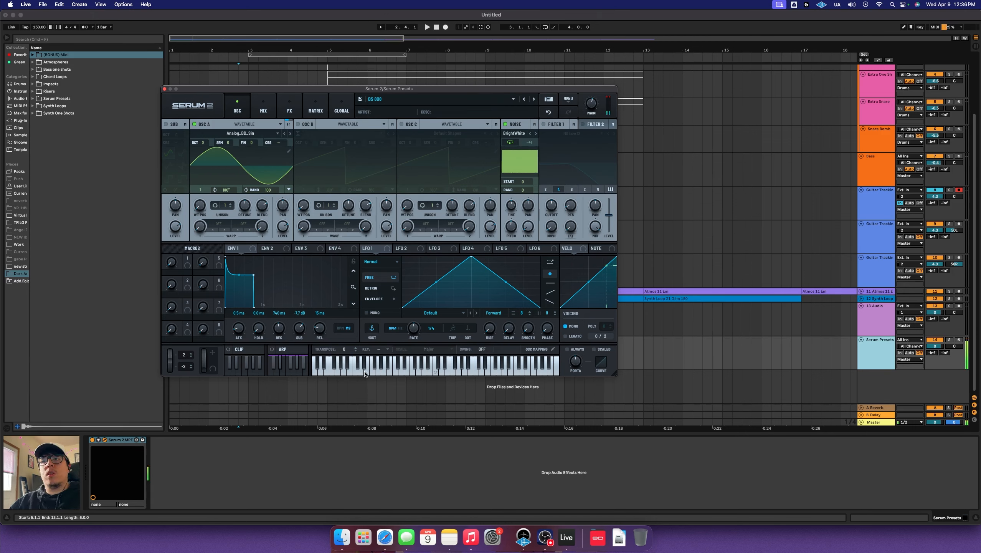
pyautogui.click(325, 372)
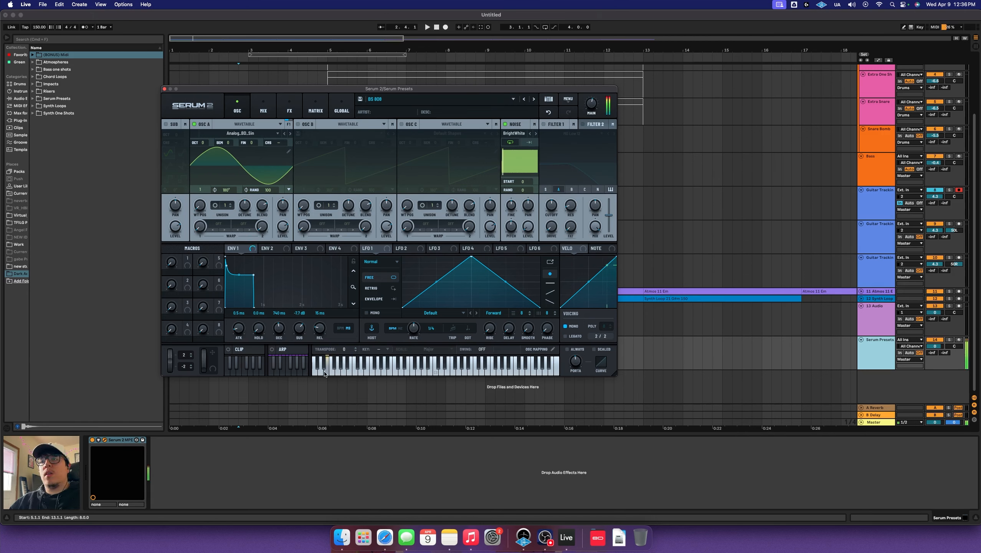
# Audition BS Aggressive Reese and BS Blade Runner, stepping on through D-Store-Son to OUTRUN BASS
pyautogui.click(534, 99)
pyautogui.moveTo(334, 368)
pyautogui.mouseDown()
pyautogui.moveTo(326, 369)
pyautogui.moveTo(395, 370)
pyautogui.moveTo(317, 368)
pyautogui.moveTo(430, 368)
pyautogui.moveTo(297, 365)
pyautogui.mouseUp()
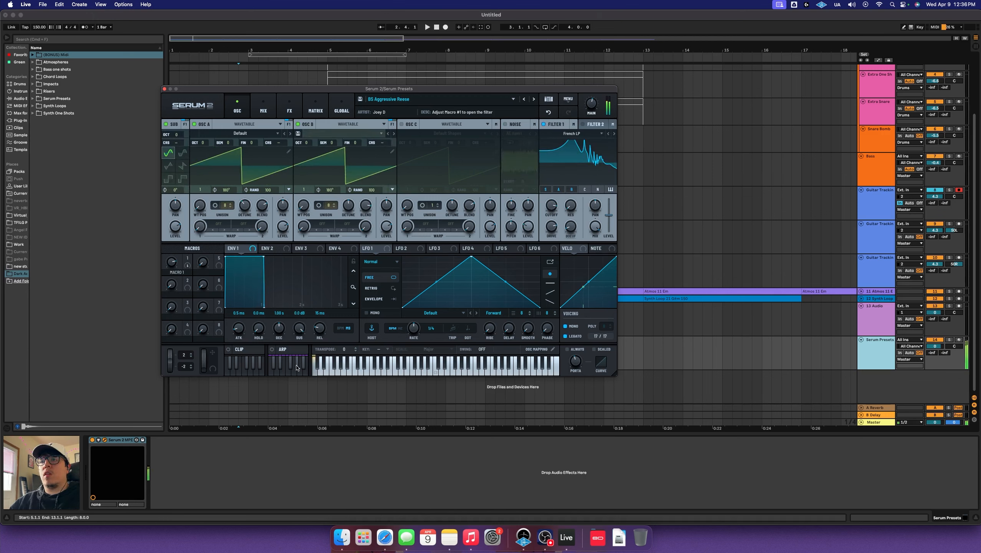
pyautogui.click(533, 99)
pyautogui.moveTo(331, 371); pyautogui.dragTo(348, 373)
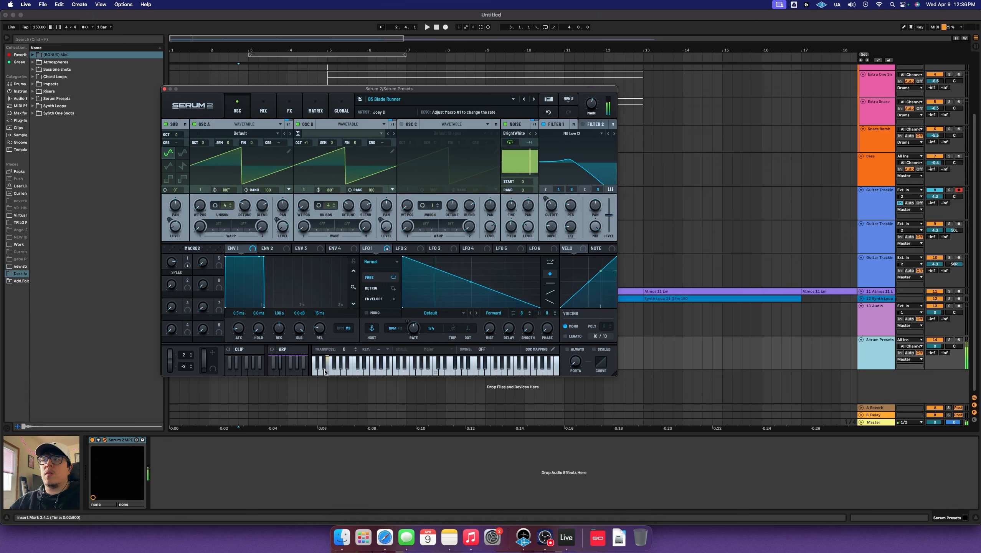
pyautogui.click(534, 99)
pyautogui.click(534, 100)
# Try CH Dirty Saw, settle on CH Fake Rhodes, play it, and close Serum 2
pyautogui.click(513, 99)
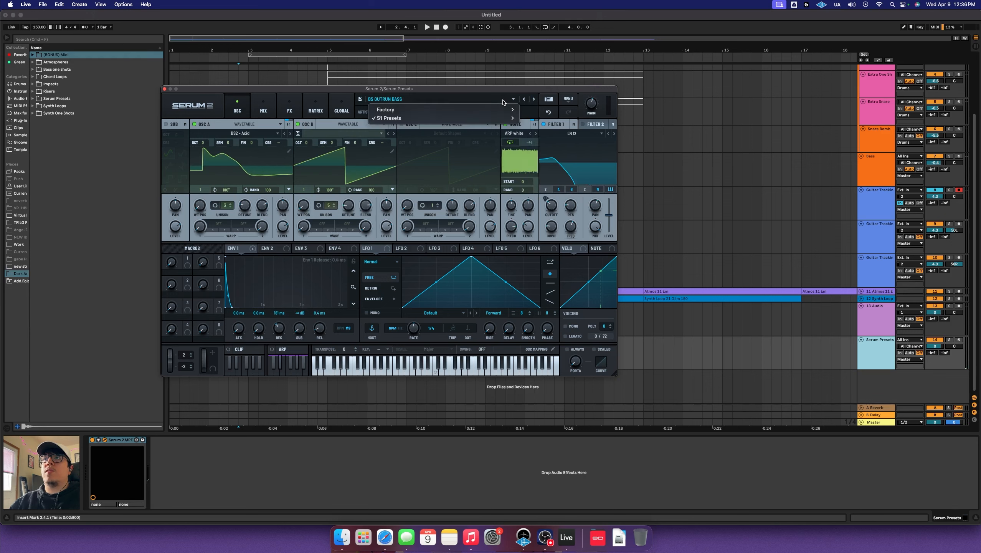
pyautogui.moveTo(578, 251)
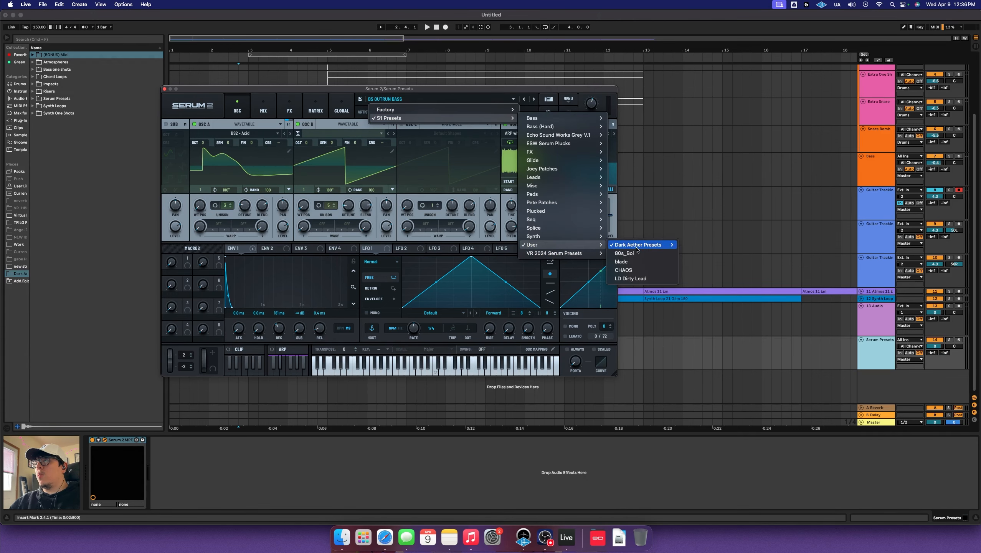
pyautogui.click(700, 341)
pyautogui.moveTo(379, 371)
pyautogui.mouseDown()
pyautogui.moveTo(354, 372)
pyautogui.moveTo(440, 375)
pyautogui.mouseUp()
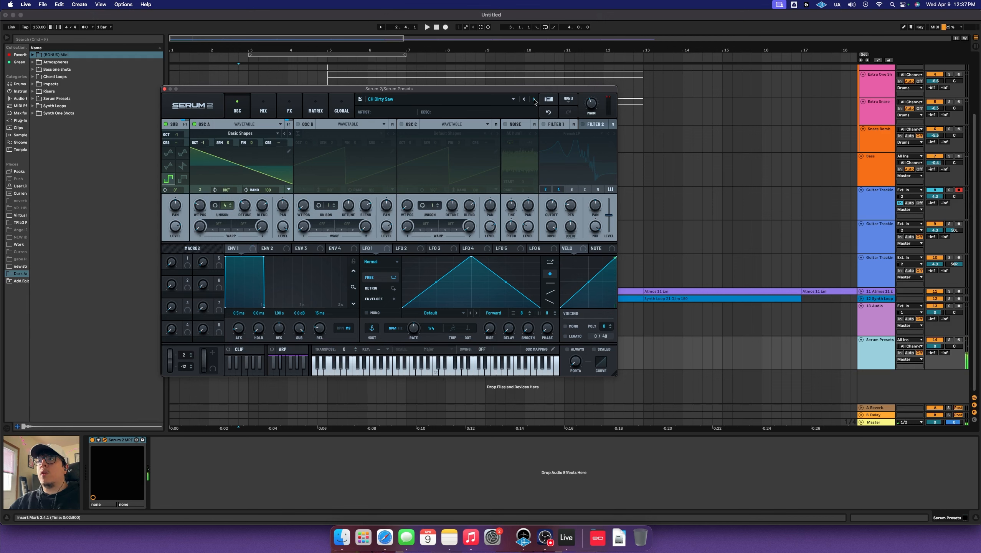
pyautogui.click(534, 100)
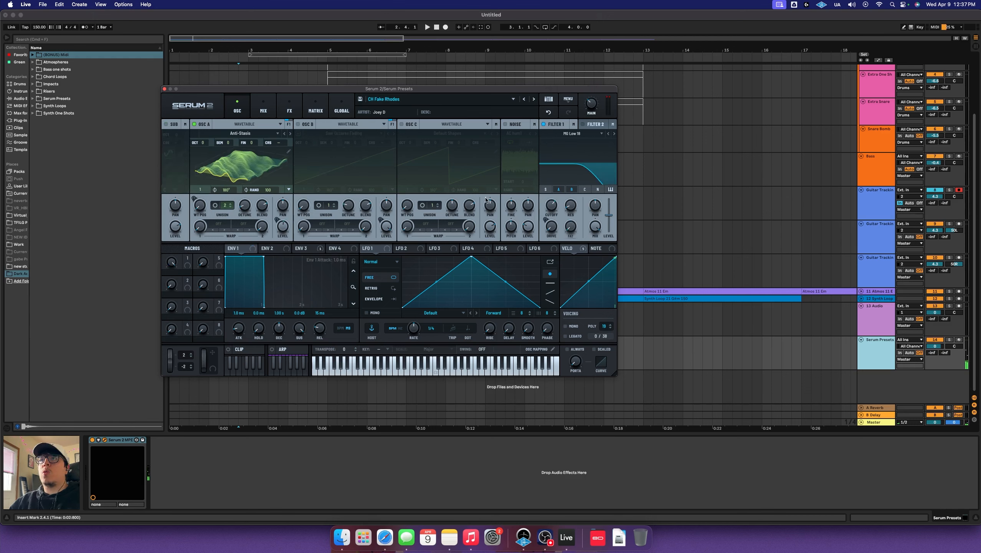
pyautogui.click(421, 372)
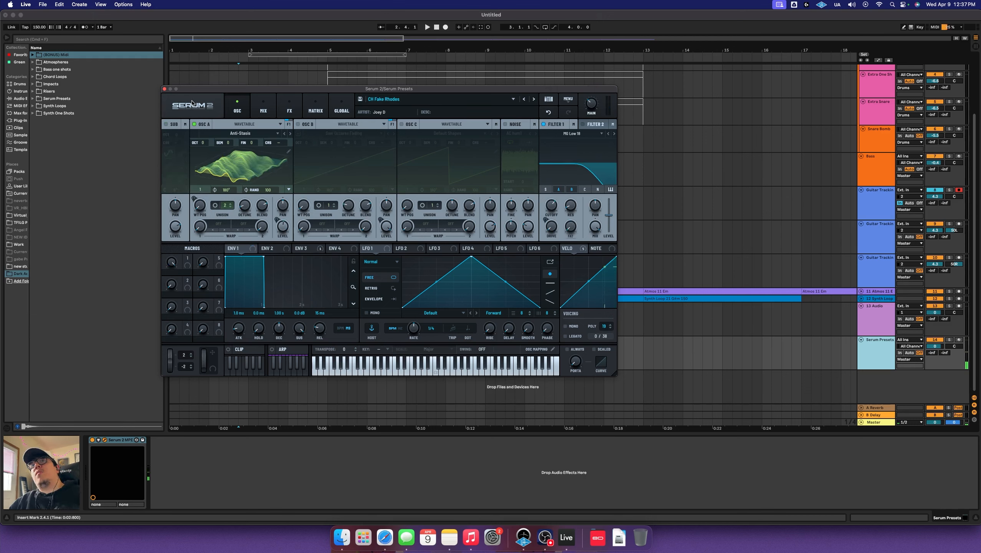
pyautogui.click(165, 89)
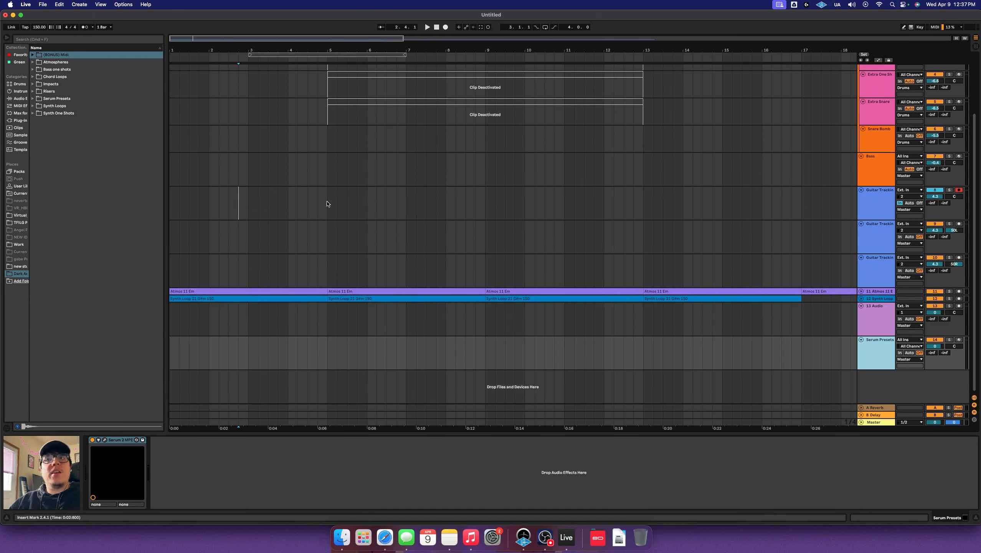
# Unfold the Atmos and Synth Loop tracks, solo Atmos, and play it from bar 1
pyautogui.keyDown('alt'); pyautogui.click(861, 291); pyautogui.keyUp('alt')
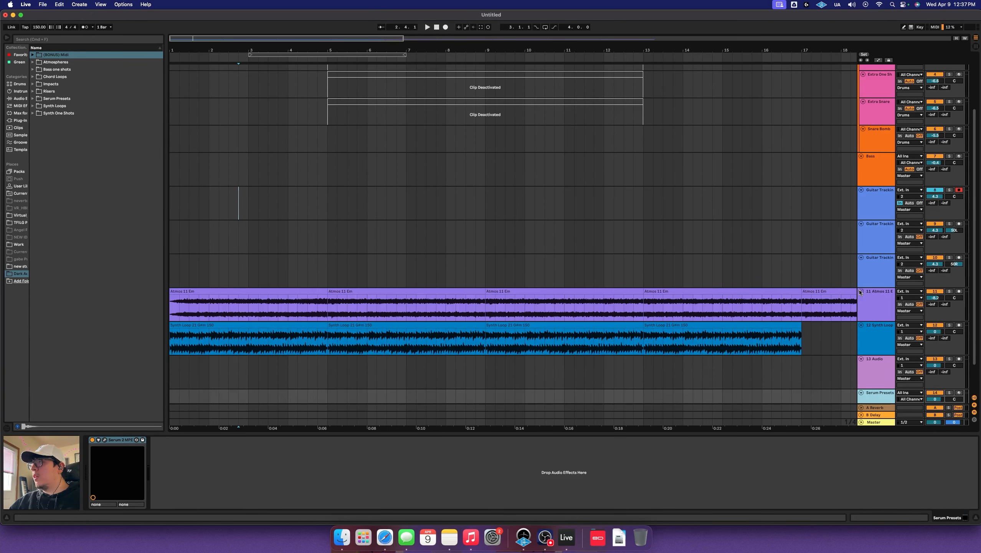
pyautogui.click(172, 303)
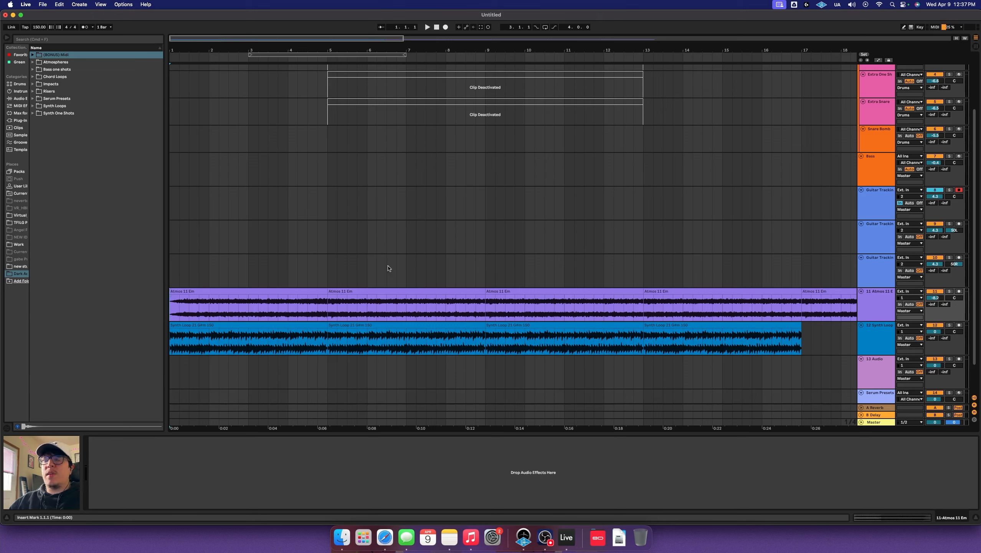
pyautogui.click(950, 291)
pyautogui.press('space')
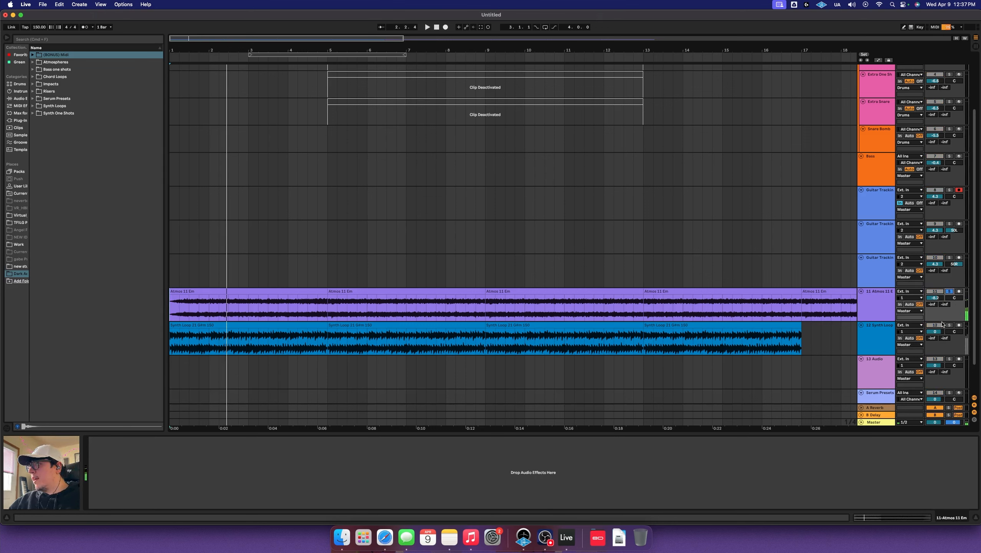
pyautogui.press('space')
# Play the Synth Loop clip, view its sample details, then return to the track's devices
pyautogui.click(172, 341)
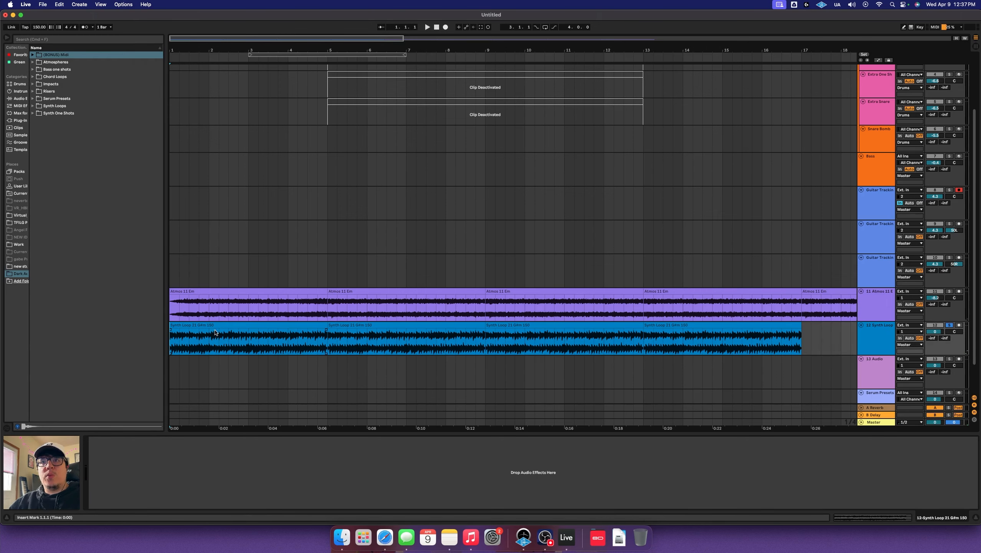
pyautogui.press('space')
pyautogui.doubleClick(263, 332)
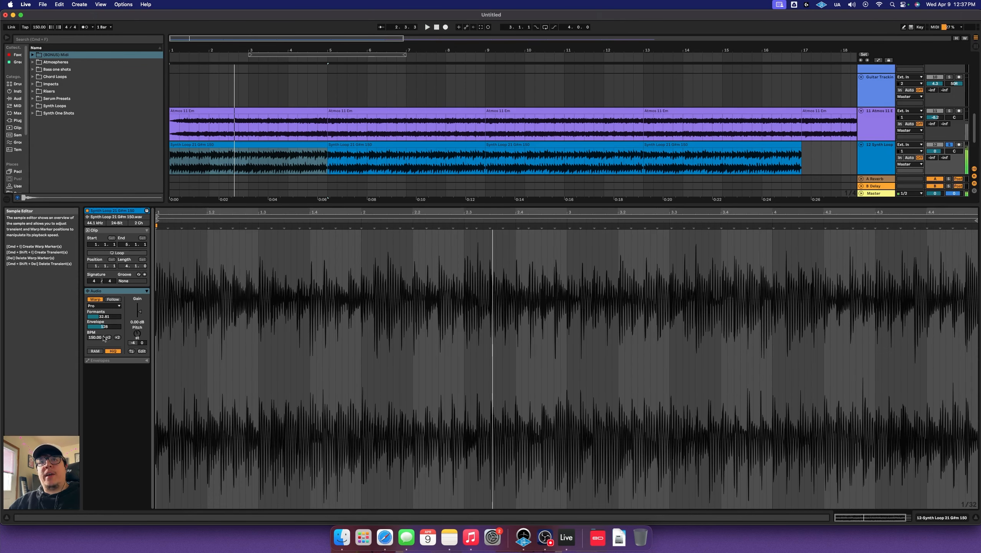
pyautogui.hotkey('shift', 'Tab')
# Select the four deactivated drum clips, Main Kit through Extra Snare, and reactivate them with 0
pyautogui.press('space')
pyautogui.click(292, 243)
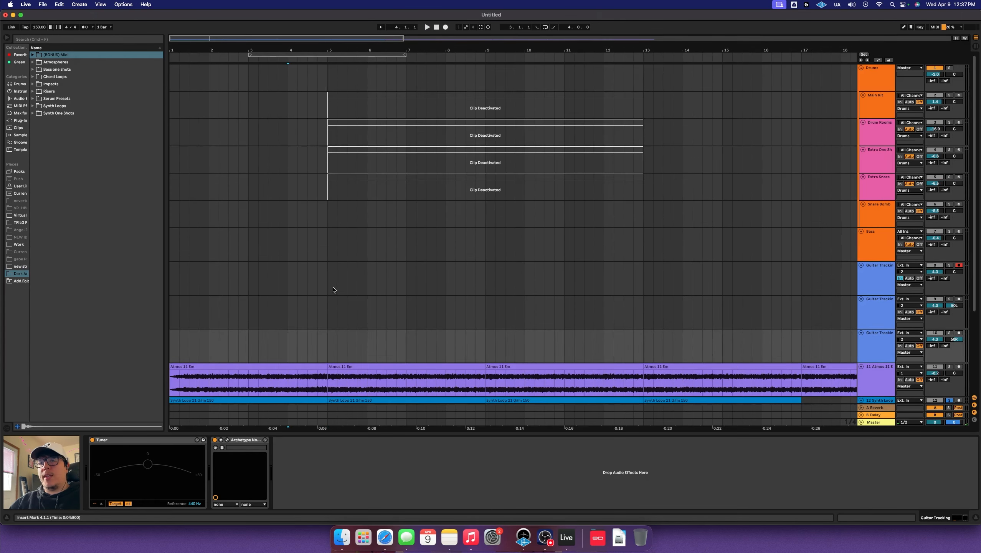
pyautogui.scroll(5, 472, 268)
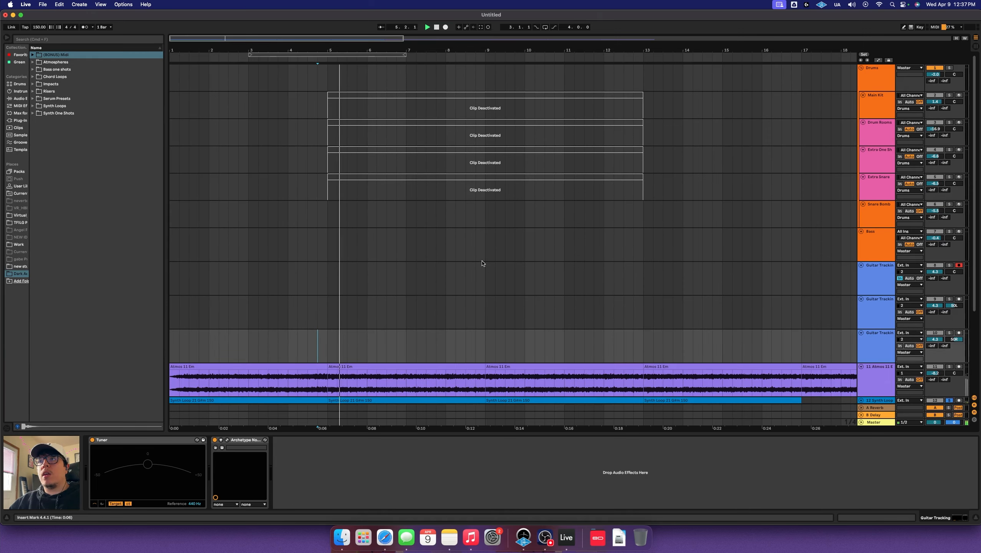
pyautogui.click(576, 95)
pyautogui.keyDown('shift'); pyautogui.click(585, 182); pyautogui.keyUp('shift')
pyautogui.keyDown('shift'); pyautogui.click(586, 178); pyautogui.keyUp('shift')
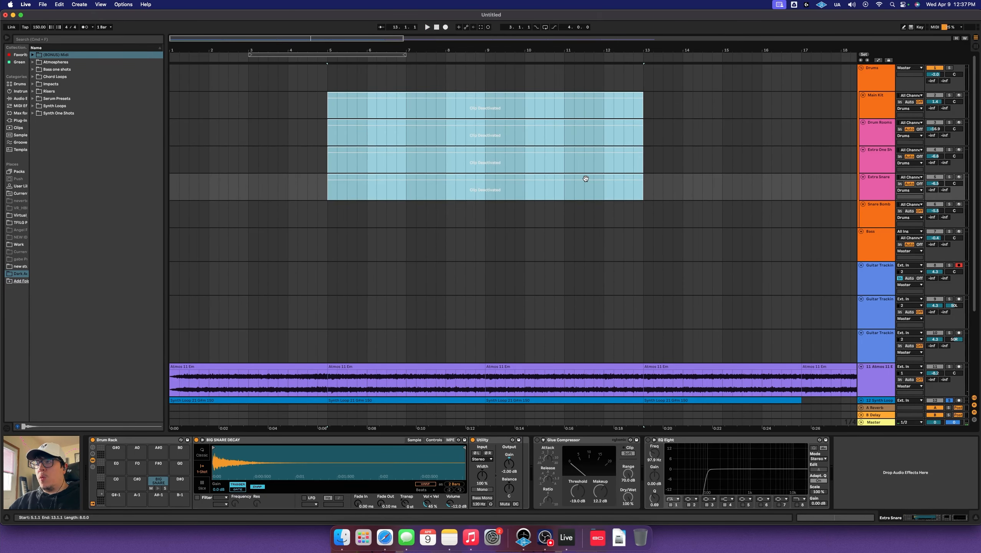
pyautogui.press('0')
# Play back the reactivated drums, then select the Snare Bomb and first Guitar Tracking tracks
pyautogui.click(317, 103)
pyautogui.press('space')
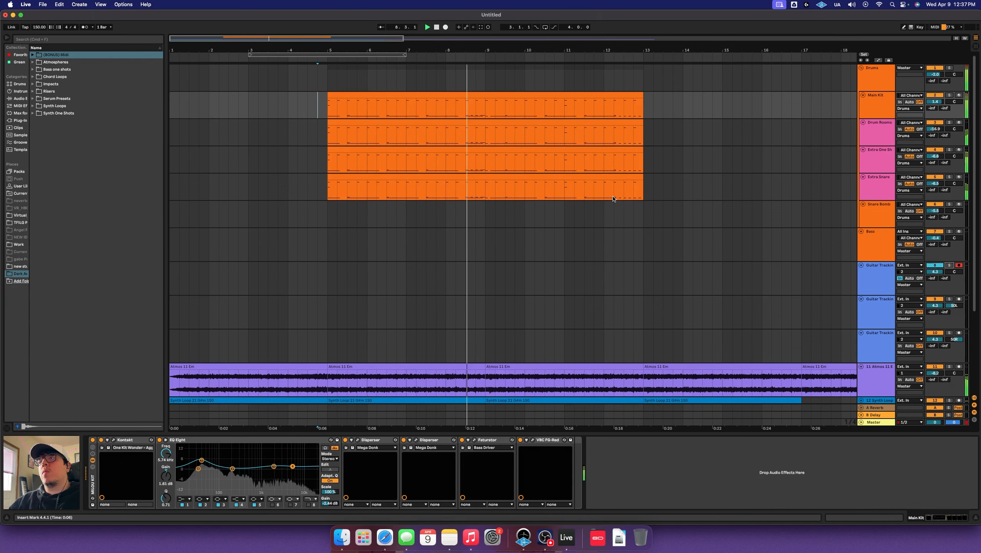
pyautogui.click(278, 244)
pyautogui.press('space')
pyautogui.click(252, 225)
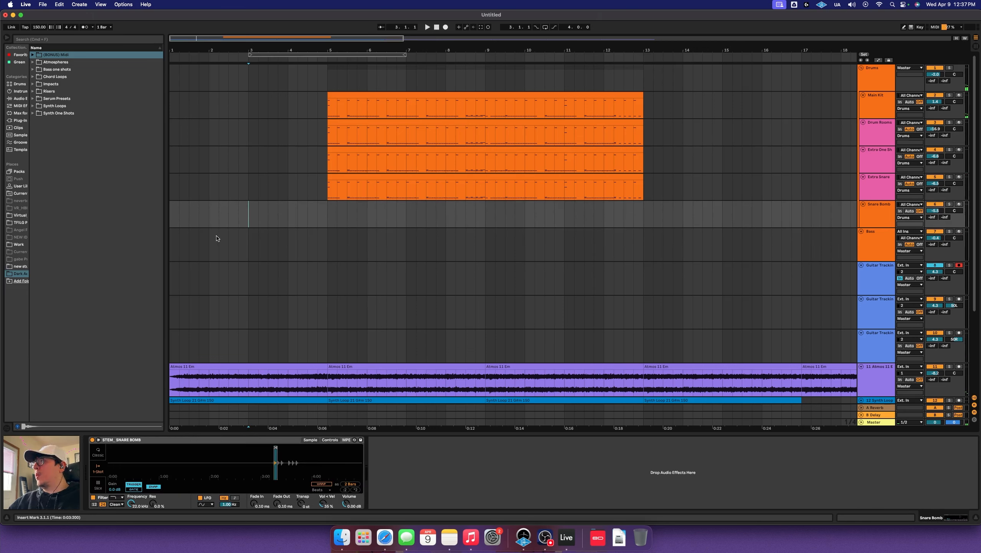
pyautogui.click(219, 282)
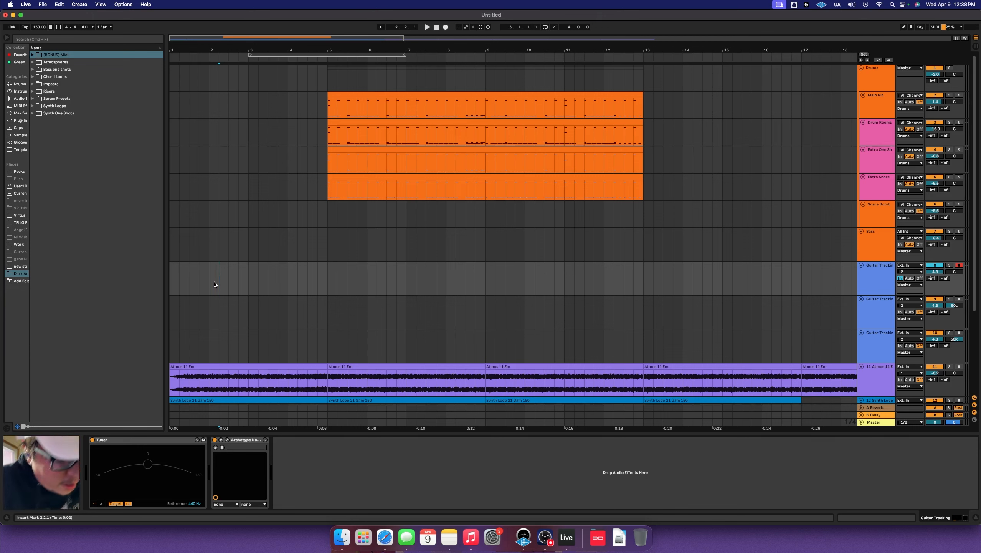
# Record a guitar take with Arrangement Record and stop it
pyautogui.click(445, 27)
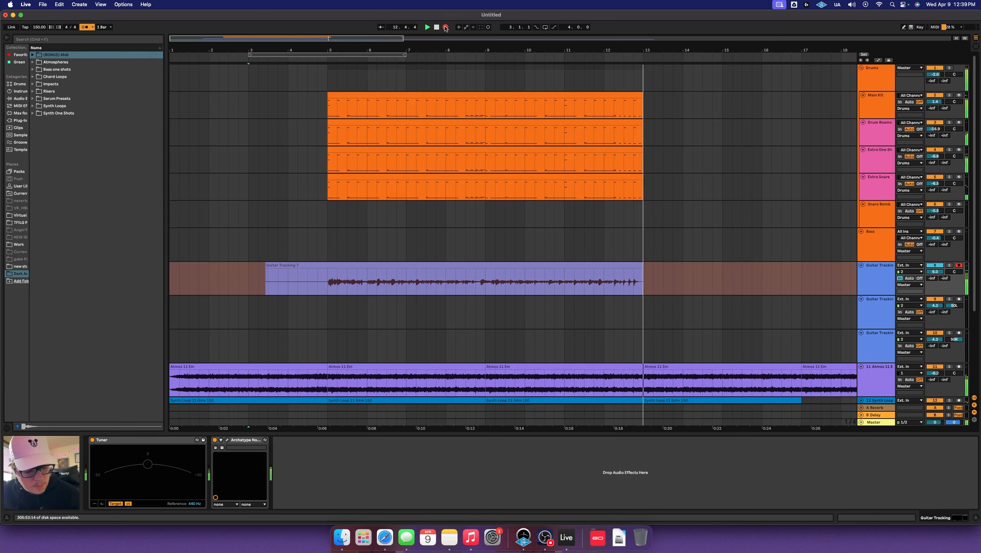
pyautogui.press('space')
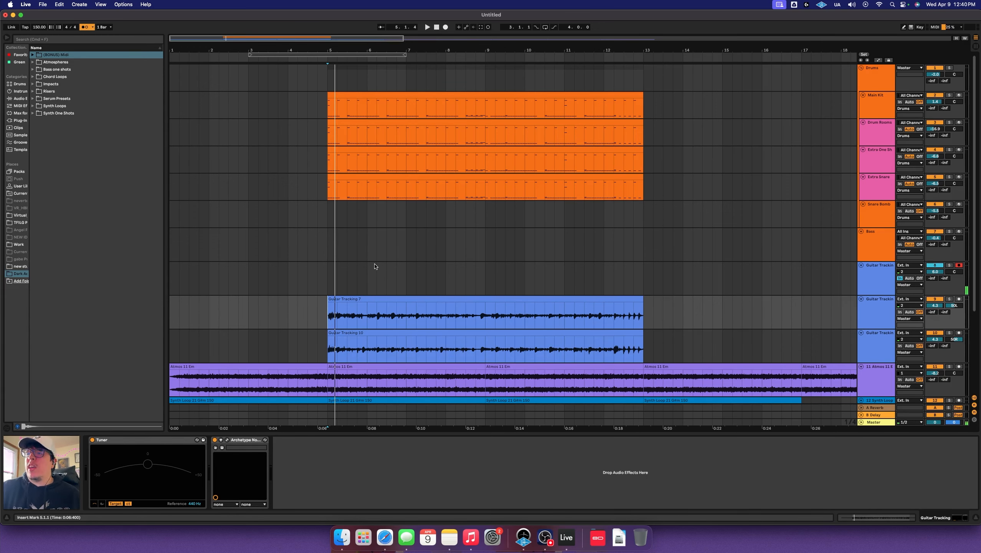
pyautogui.scroll(-5, 559, 248)
pyautogui.hscroll(3, 580, 263)
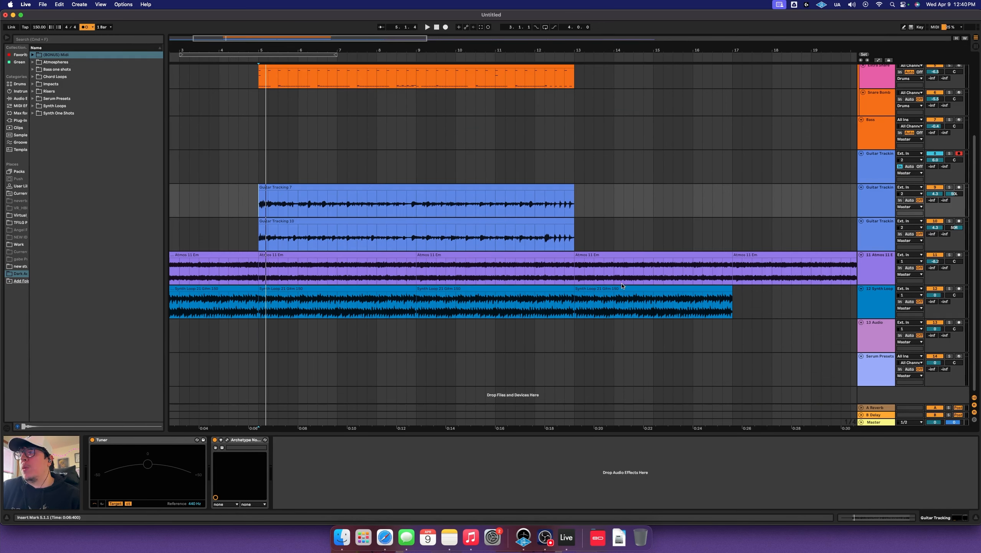
pyautogui.hscroll(4, 624, 245)
pyautogui.scroll(5, 464, 290)
pyautogui.hscroll(-6, 503, 251)
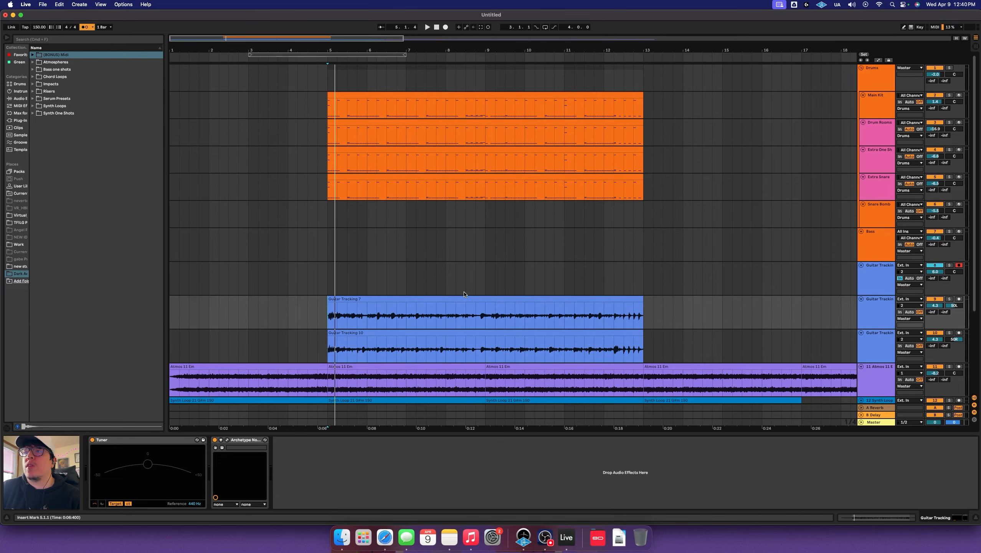
# Select bars 13 to 17 on the Main Kit track
pyautogui.click(550, 226)
pyautogui.hscroll(3, 515, 217)
pyautogui.click(481, 209)
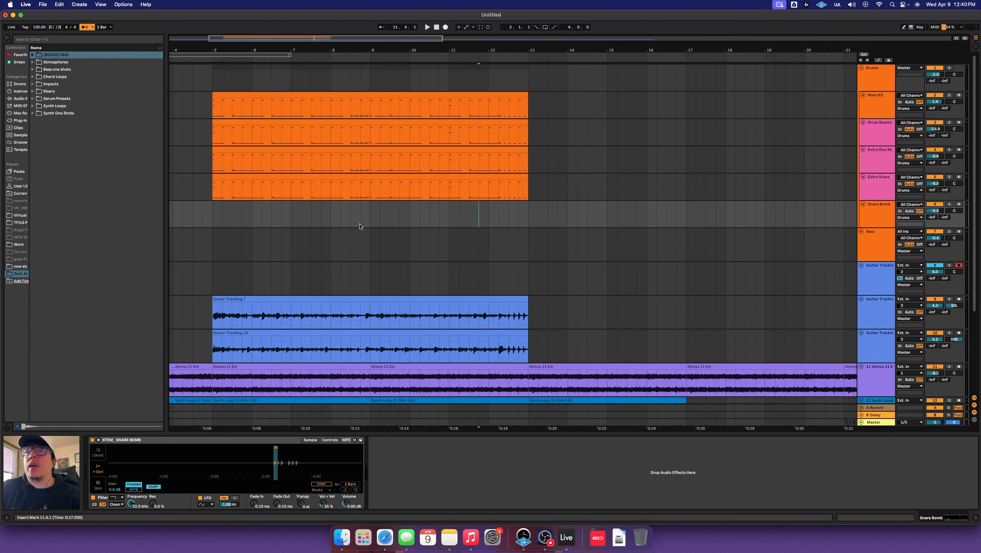
pyautogui.moveTo(530, 110); pyautogui.dragTo(645, 116)
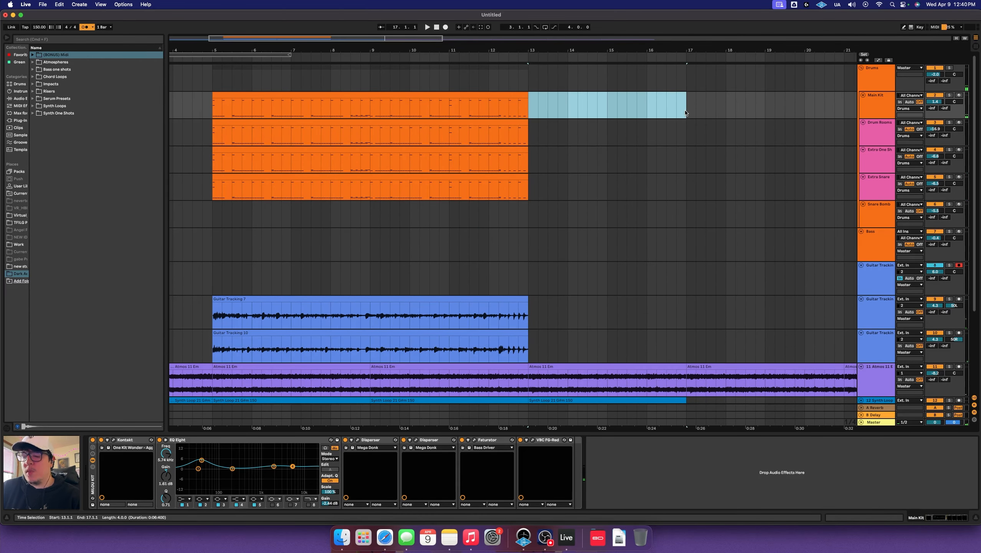
# Insert an empty MIDI clip, then draw a C0 kick, D0 snares on beats 2 and 4, and a B note
pyautogui.press('super+shift+m')
pyautogui.scroll(-3, 208, 395)
pyautogui.press('b')
pyautogui.click(200, 371)
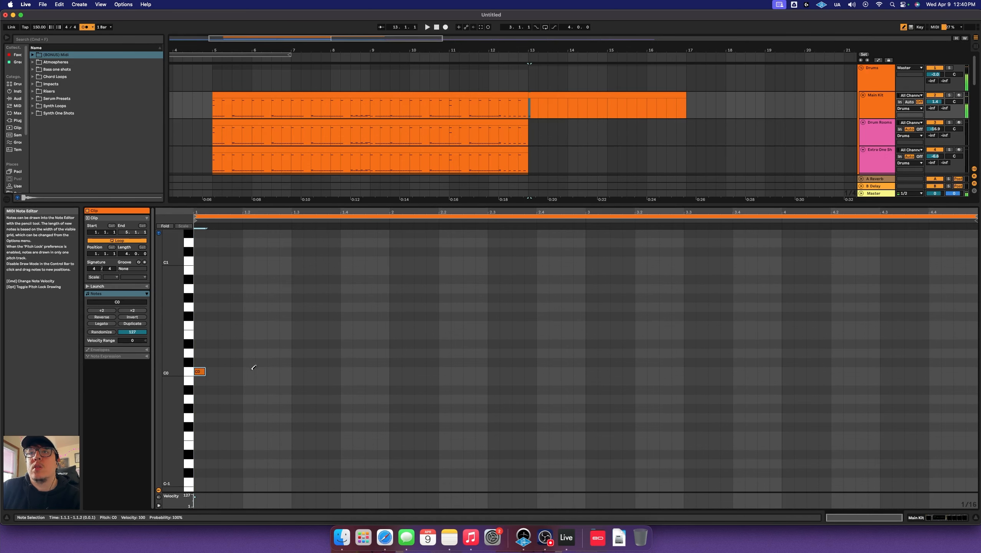
pyautogui.press('b')
pyautogui.press('super+a')
pyautogui.doubleClick(248, 353)
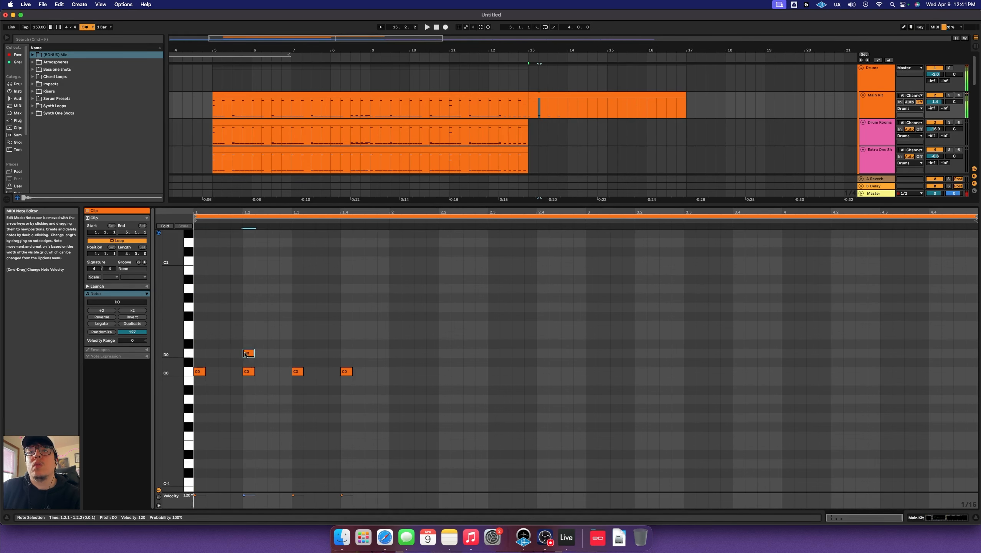
pyautogui.doubleClick(346, 353)
pyautogui.doubleClick(200, 270)
# Add F#2 hi-hats on every beat, copy the one-bar pattern across all four bars, and play it
pyautogui.scroll(3, 197, 269)
pyautogui.moveTo(200, 389); pyautogui.dragTo(250, 253)
pyautogui.scroll(1, 200, 281)
pyautogui.moveTo(250, 254); pyautogui.dragTo(298, 254)
pyautogui.moveTo(299, 253); pyautogui.dragTo(347, 255)
pyautogui.scroll(-5, 214, 277)
pyautogui.press('super+a')
pyautogui.moveTo(203, 398); pyautogui.dragTo(399, 403)
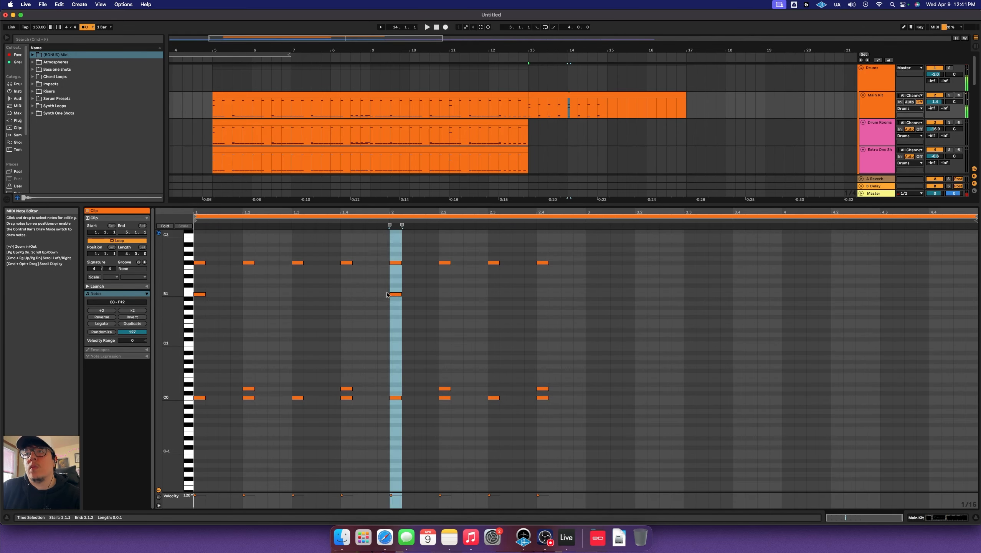
pyautogui.press('super+a')
pyautogui.press('super+d')
pyautogui.press('space')
# Select the new Main Kit clip and start recording another guitar take from bar 13
pyautogui.hotkey('shift', 'Tab')
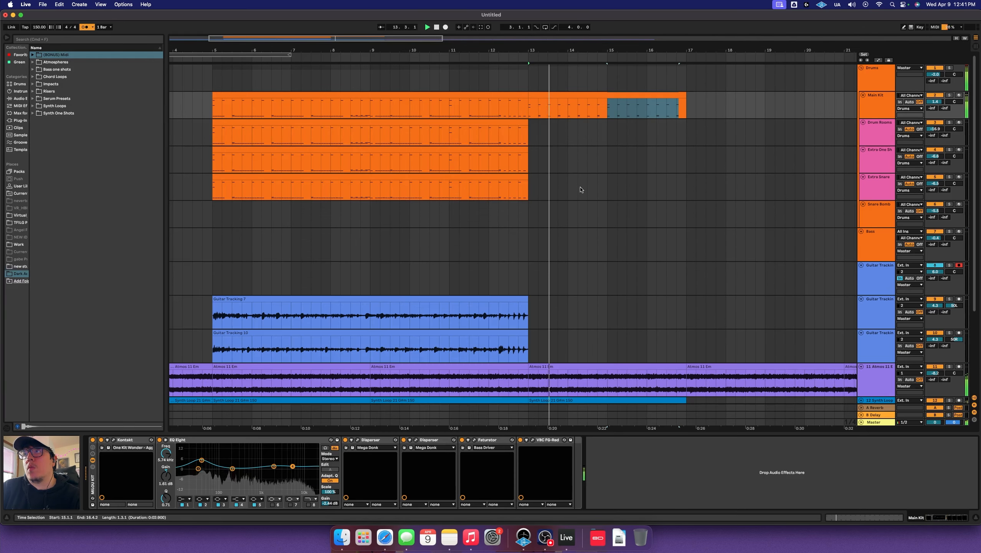
pyautogui.click(581, 189)
pyautogui.click(615, 106)
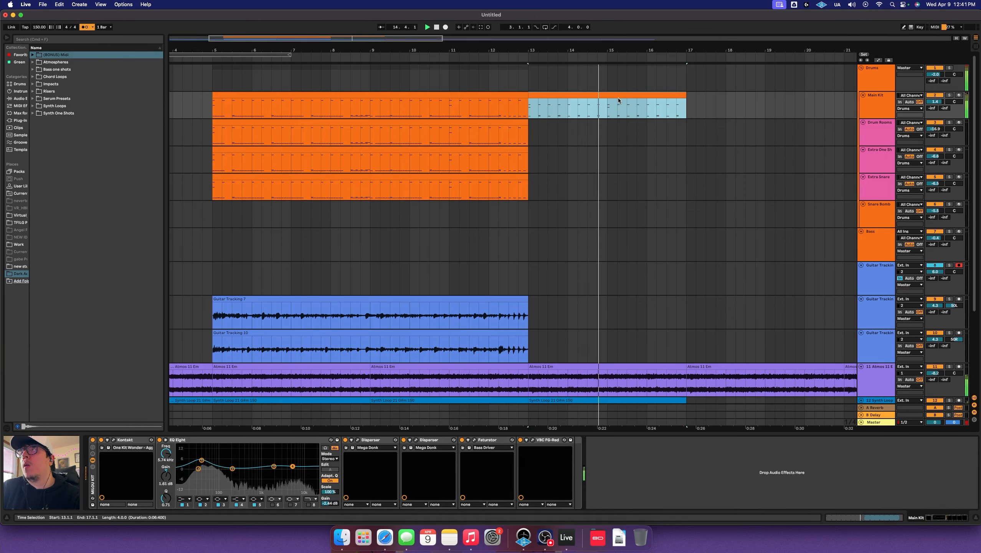
pyautogui.click(446, 27)
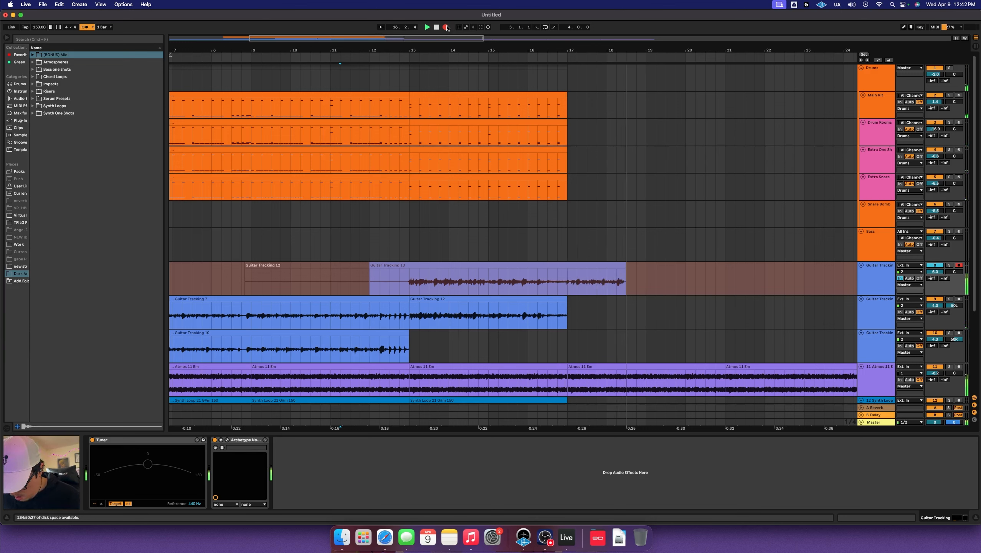
# Stop recording, move the Guitar Tracking 13 take to another guitar track, and trim it at bar 17
pyautogui.click(446, 28)
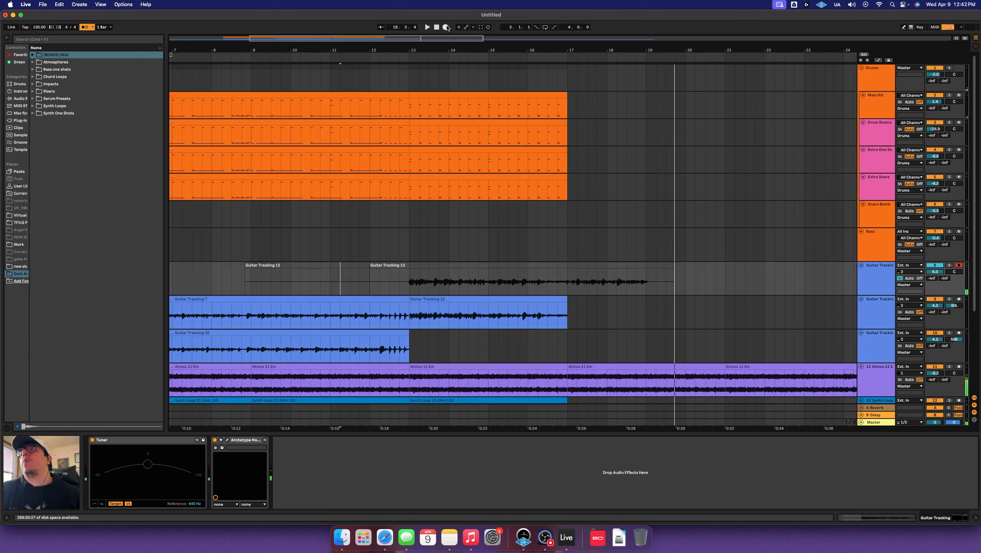
pyautogui.click(409, 289)
pyautogui.press('space')
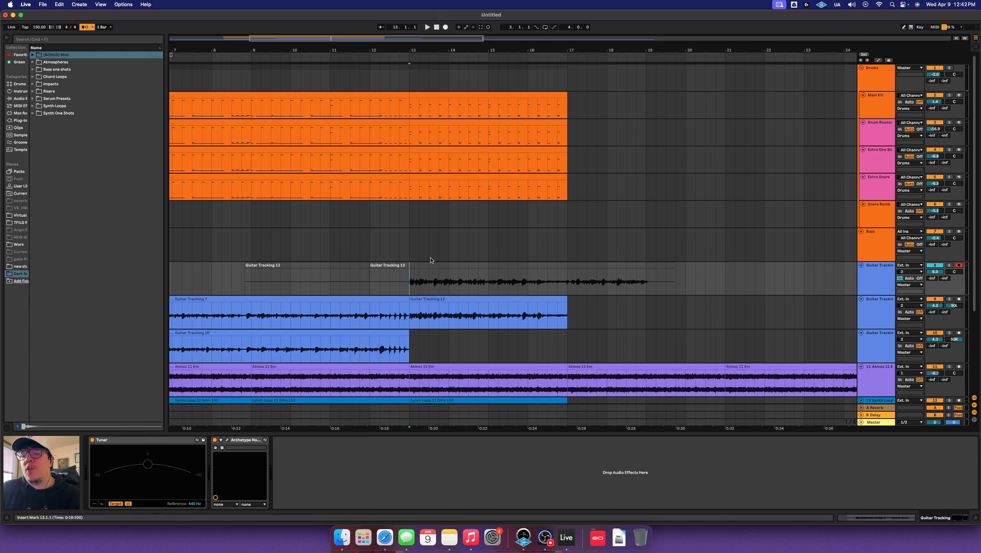
pyautogui.moveTo(433, 266); pyautogui.dragTo(437, 332)
pyautogui.click(575, 278)
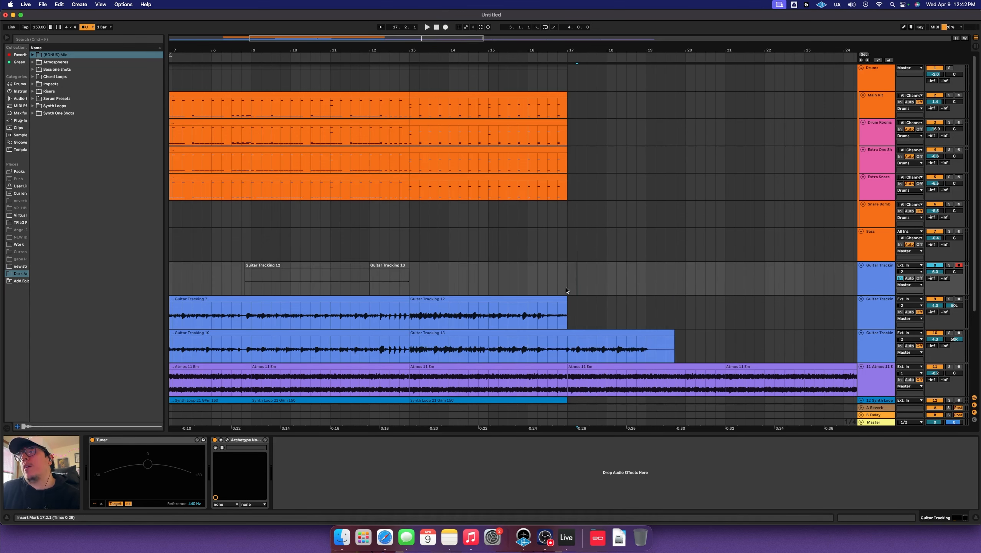
pyautogui.moveTo(570, 357); pyautogui.dragTo(689, 340)
pyautogui.press('Delete')
pyautogui.click(636, 318)
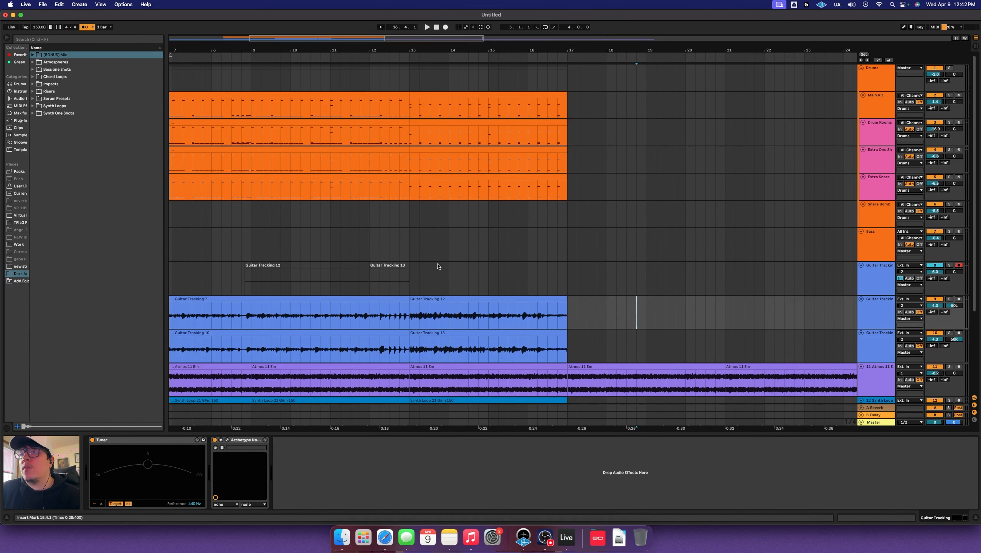
# Delete the clips on the first guitar track and play back from bar 12
pyautogui.moveTo(458, 279); pyautogui.dragTo(232, 278)
pyautogui.press('Delete')
pyautogui.click(425, 245)
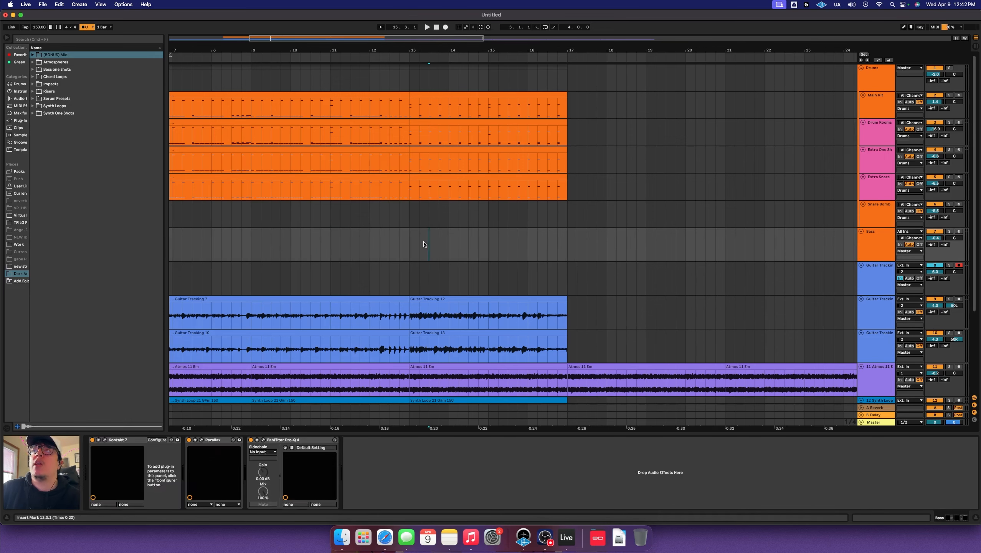
pyautogui.click(371, 271)
pyautogui.press('space')
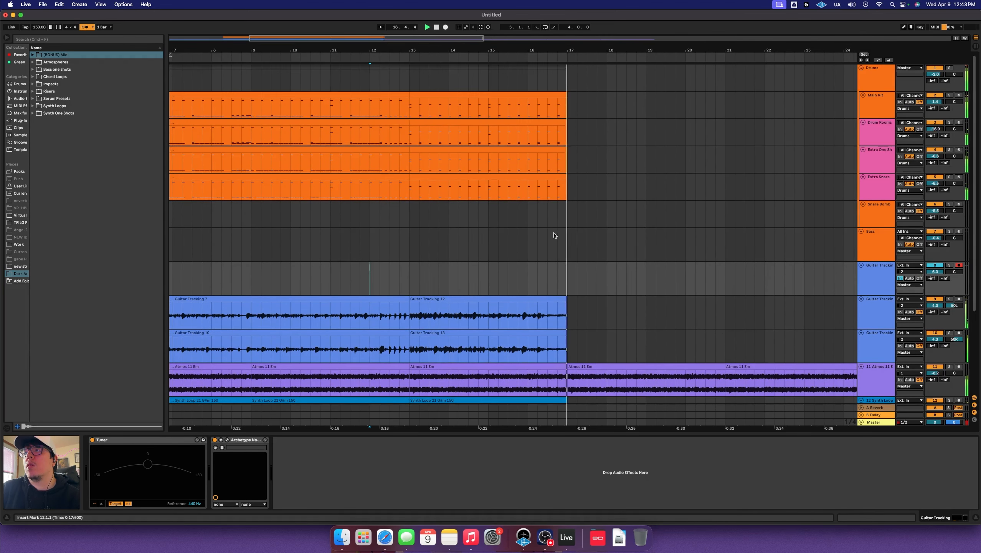
pyautogui.press('space')
# Duplicate the bar 13–17 drum, guitar and synth section so it runs to bar 21
pyautogui.click(554, 95)
pyautogui.keyDown('shift'); pyautogui.click(555, 332); pyautogui.keyUp('shift')
pyautogui.press('super+d')
pyautogui.click(423, 255)
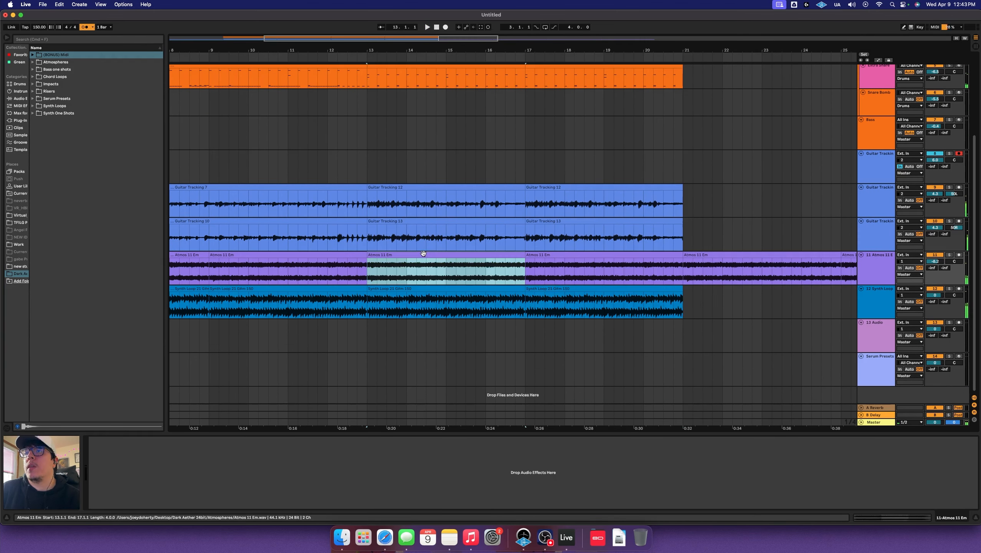
# Deactivate the Synth Loop clips from bar 13 to 21 and play from just before bar 13
pyautogui.click(424, 287)
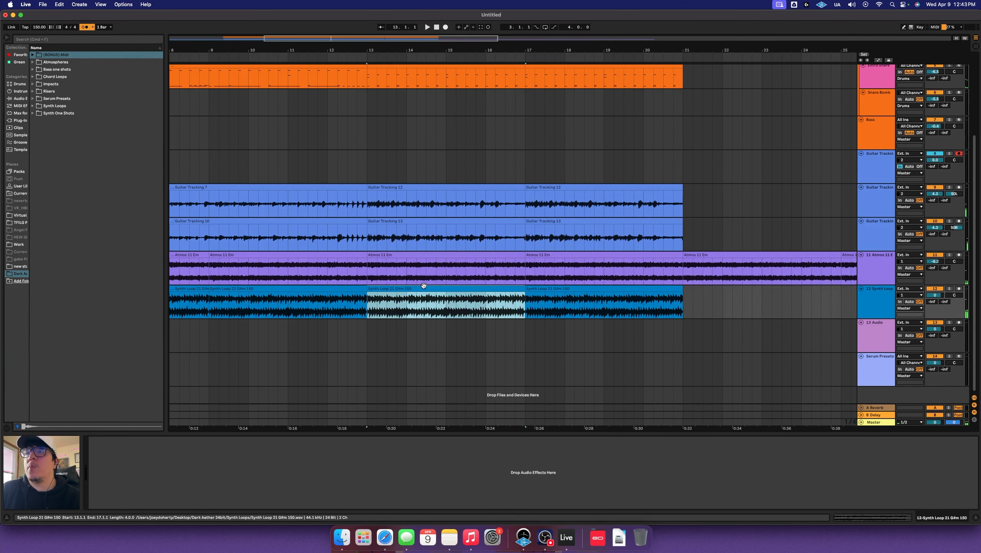
pyautogui.keyDown('shift'); pyautogui.click(568, 288); pyautogui.keyUp('shift')
pyautogui.press('0')
pyautogui.click(348, 263)
pyautogui.press('space')
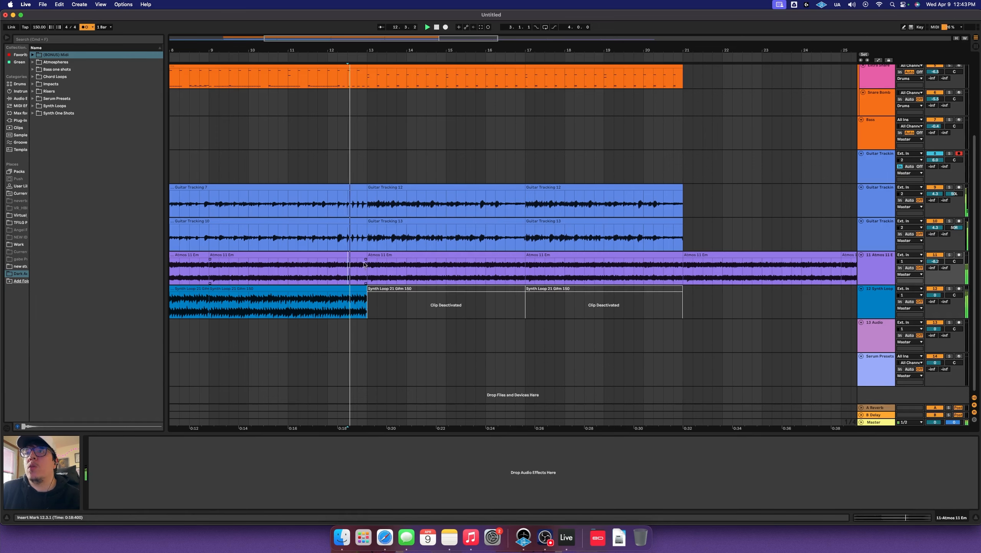
pyautogui.hscroll(-3, 434, 265)
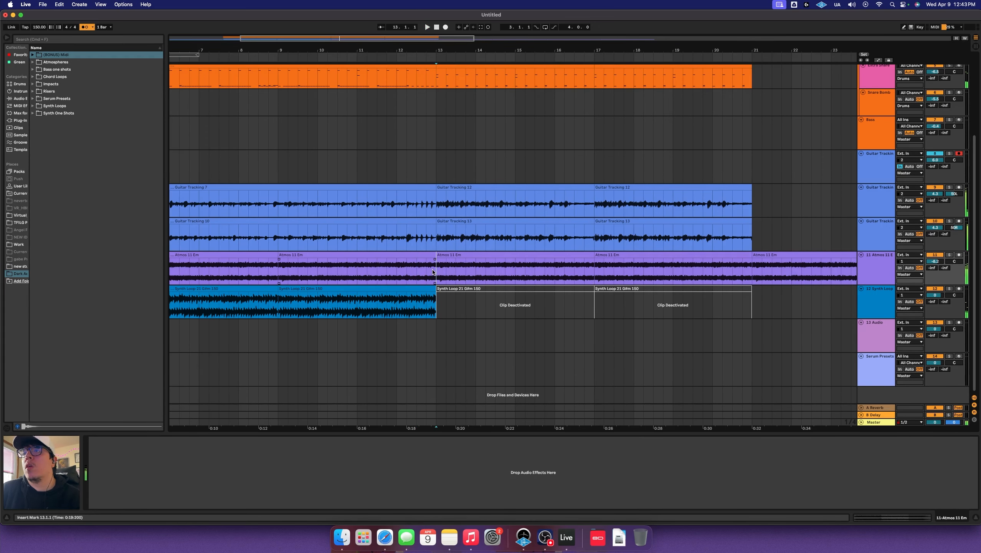
# Move the bar 13–21 Atmos clips onto a new audio track below Atmos, then search 'TRA'
pyautogui.press('super+t')
pyautogui.click(470, 256)
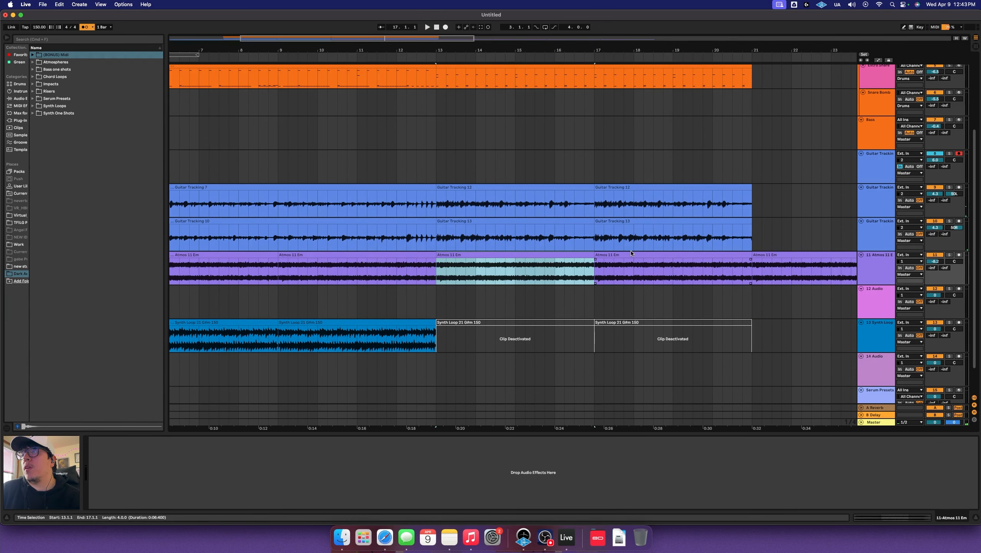
pyautogui.keyDown('shift'); pyautogui.click(636, 255); pyautogui.keyUp('shift')
pyautogui.moveTo(556, 255); pyautogui.dragTo(557, 295)
pyautogui.click(433, 304)
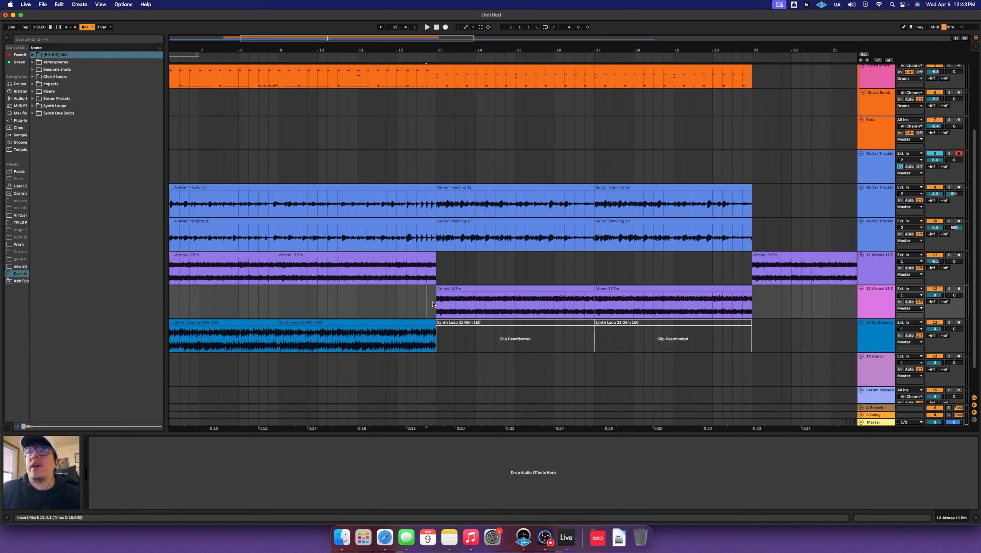
pyautogui.write('TRANCE')
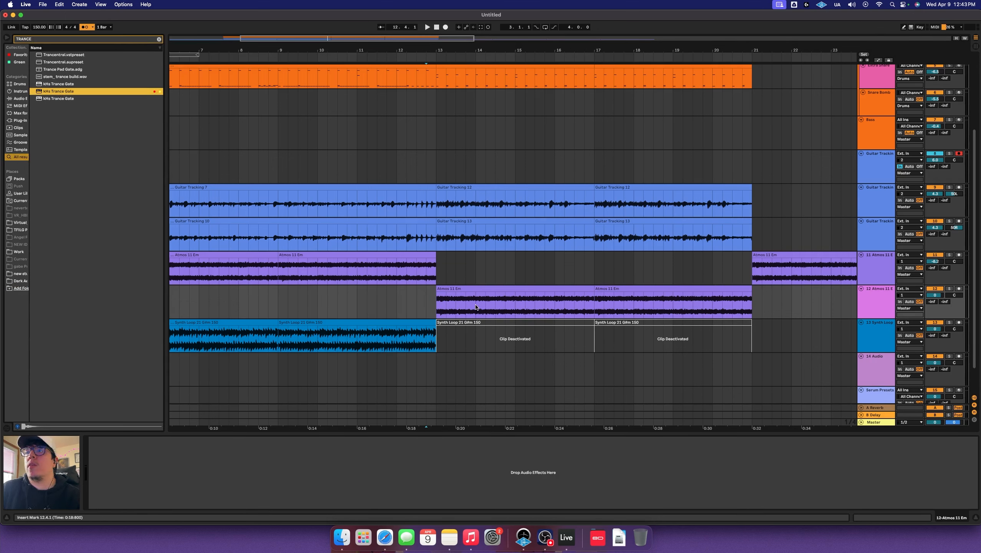
# Audition the Trance Gate on the second Atmos track and raise its volume to 4.8 dB
pyautogui.click(338, 127)
pyautogui.press('space')
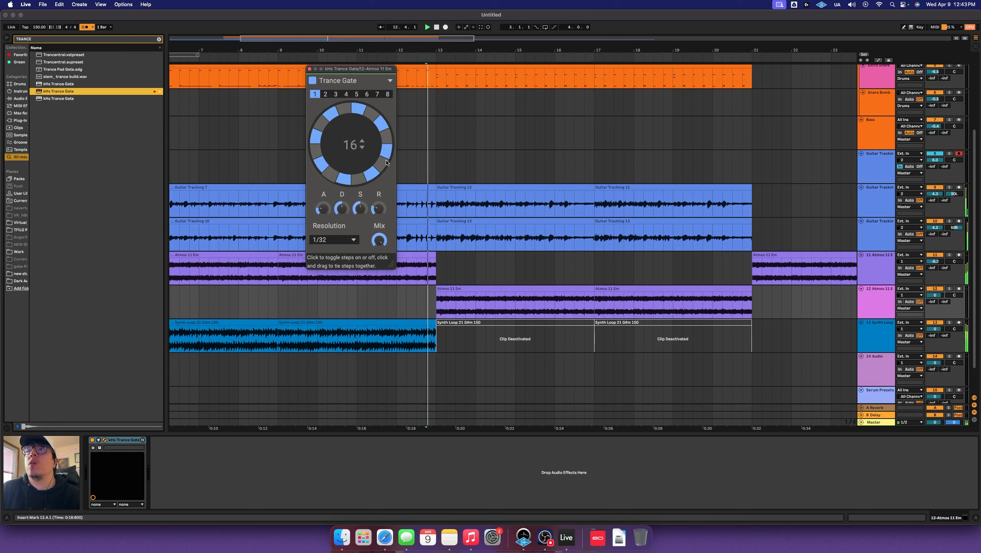
pyautogui.moveTo(944, 297); pyautogui.dragTo(944, 288)
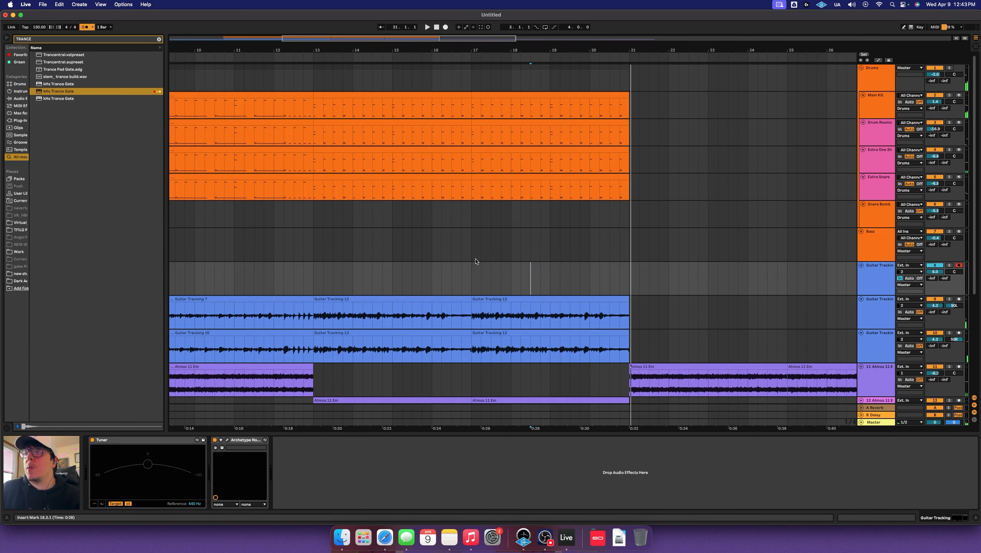
# Record Guitar Tracking takes 3 and 4, move them to guitar tracks 9 and 10, and play them
pyautogui.click(477, 264)
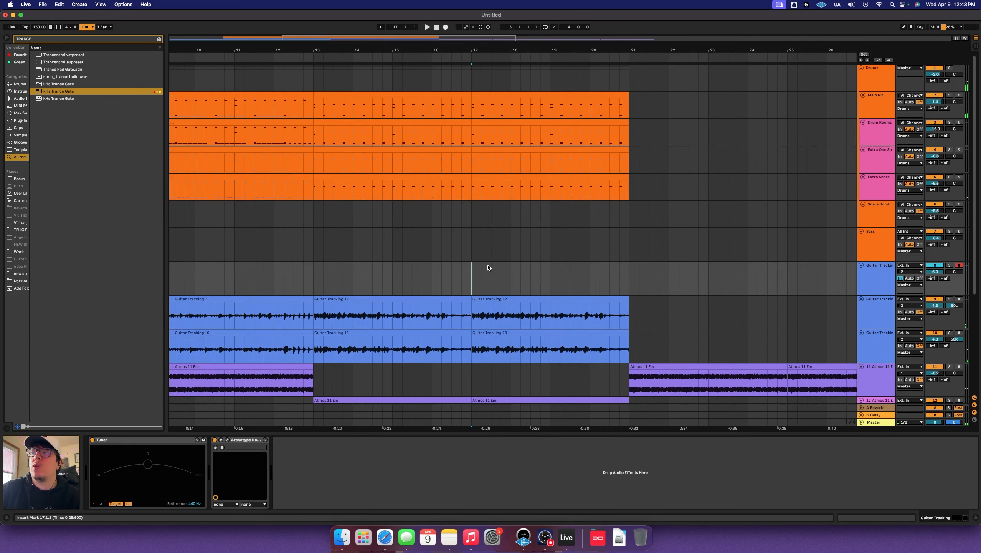
pyautogui.click(445, 27)
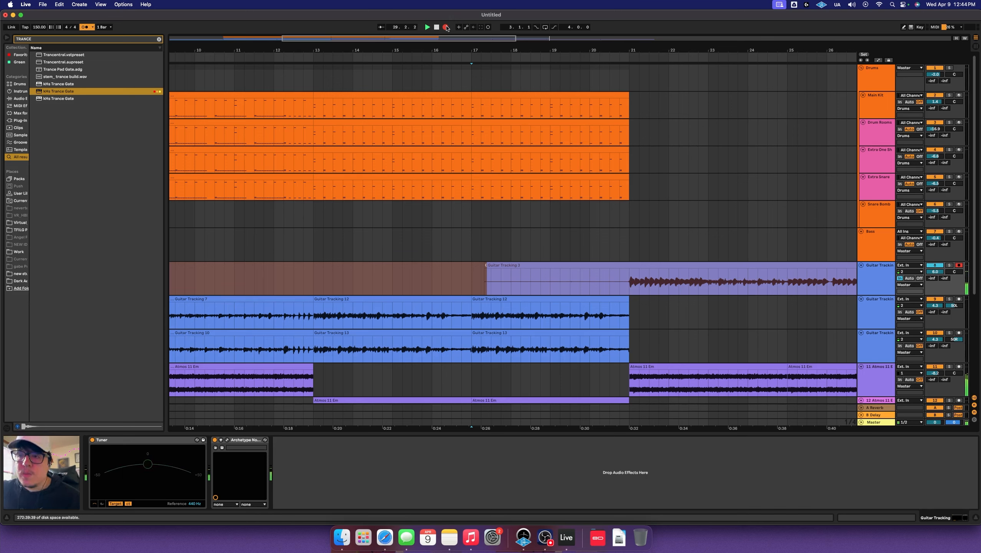
pyautogui.click(446, 27)
pyautogui.moveTo(643, 270); pyautogui.dragTo(643, 304)
pyautogui.click(446, 27)
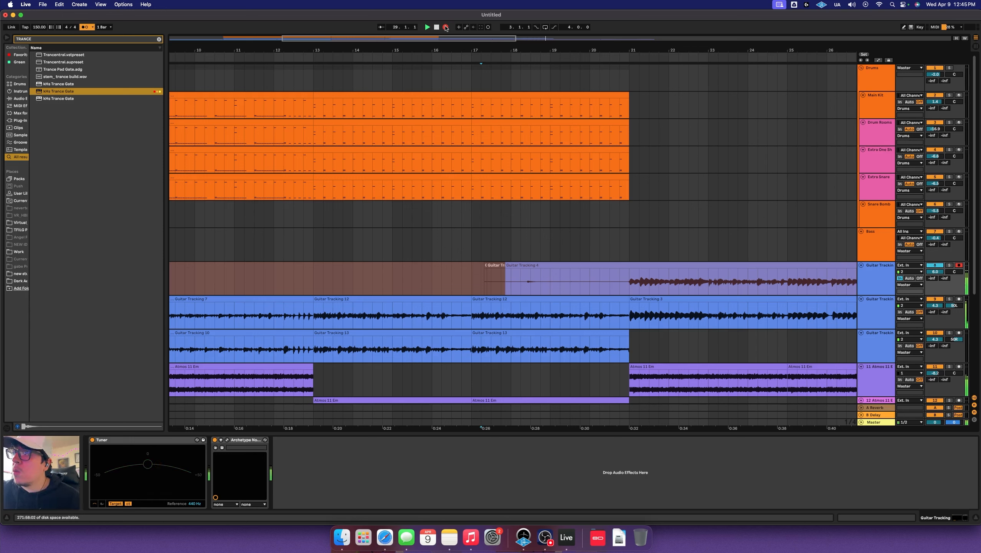
pyautogui.click(446, 27)
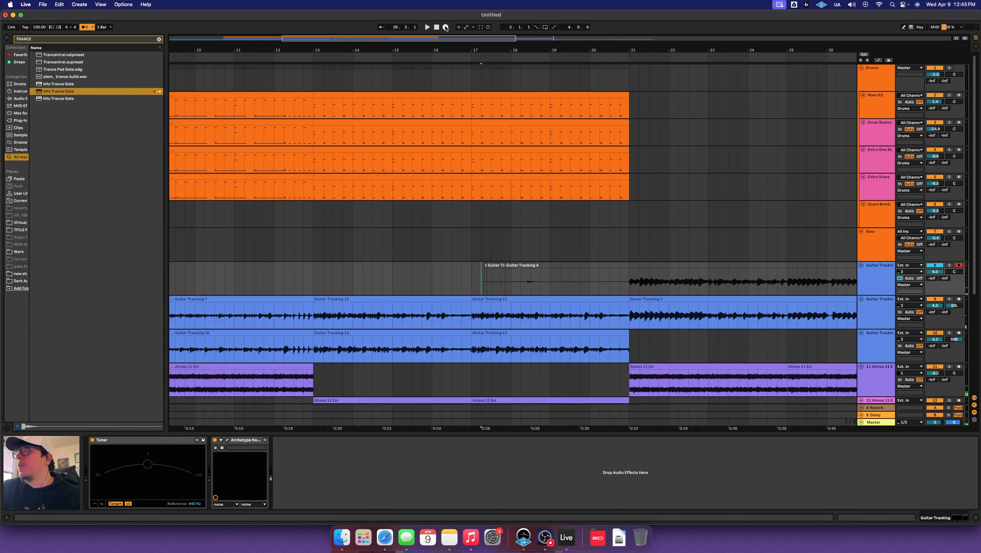
pyautogui.moveTo(627, 275); pyautogui.dragTo(629, 343)
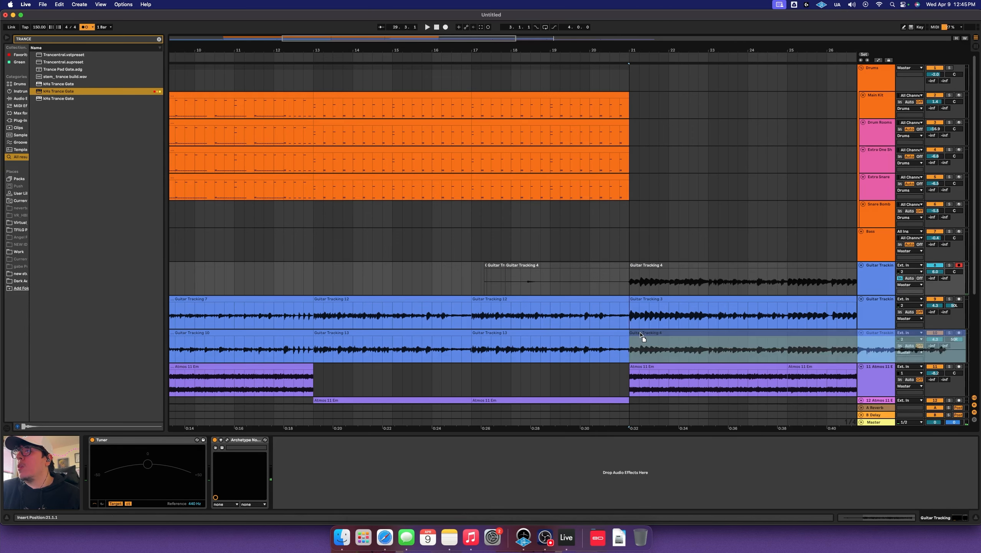
pyautogui.press('space')
# Delete the Atmos 11 Em clip at bars 29–33
pyautogui.scroll(-5, 692, 270)
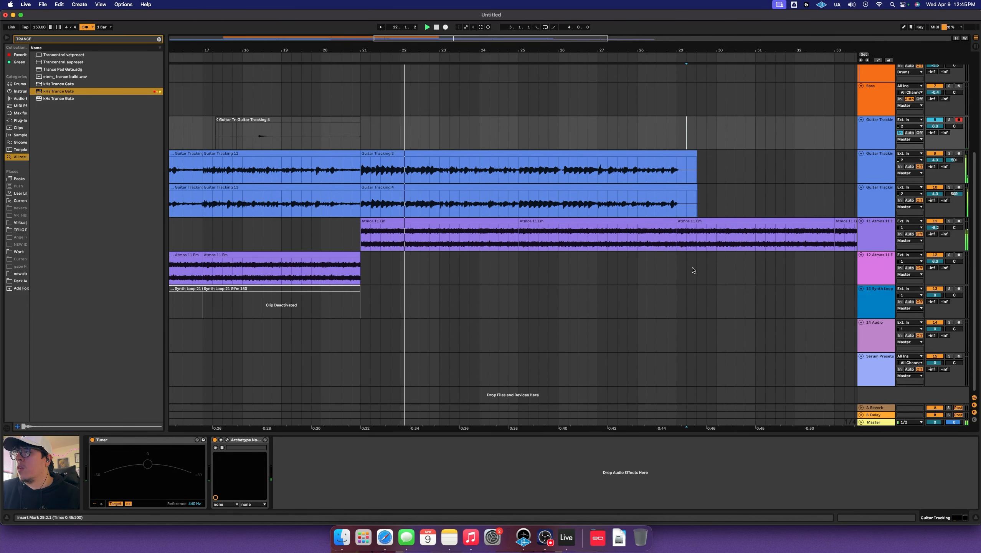
pyautogui.moveTo(679, 162); pyautogui.dragTo(708, 199)
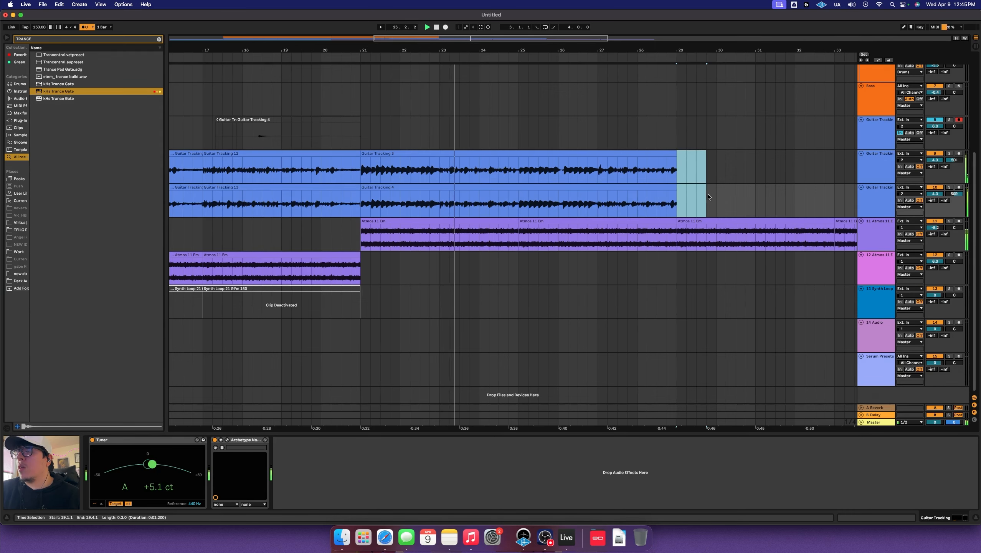
pyautogui.scroll(5, 696, 252)
pyautogui.click(701, 325)
pyautogui.press('Delete')
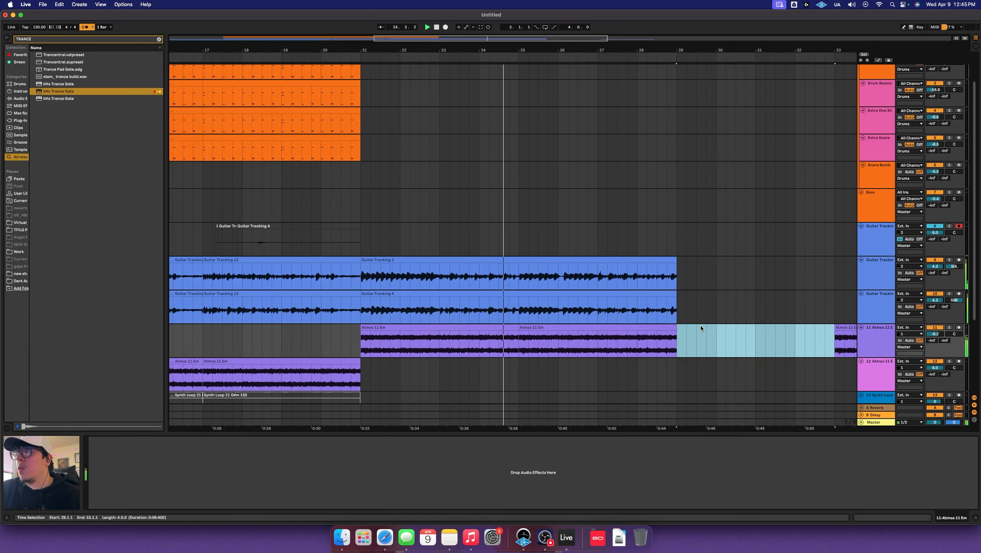
# Deactivate the guitars from 12.2 to 13.1 and start recording a guitar fill
pyautogui.hscroll(9, 704, 326)
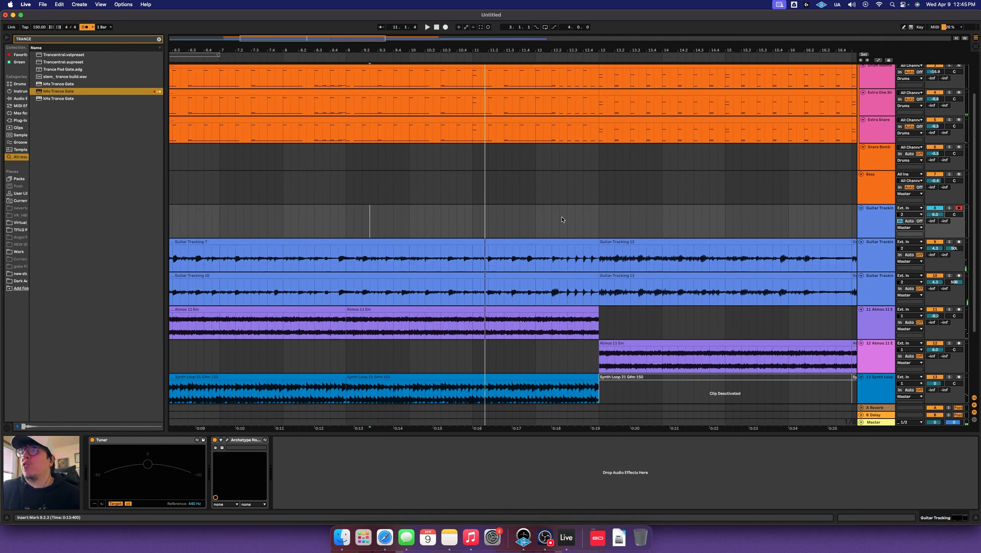
pyautogui.press('0')
pyautogui.click(445, 27)
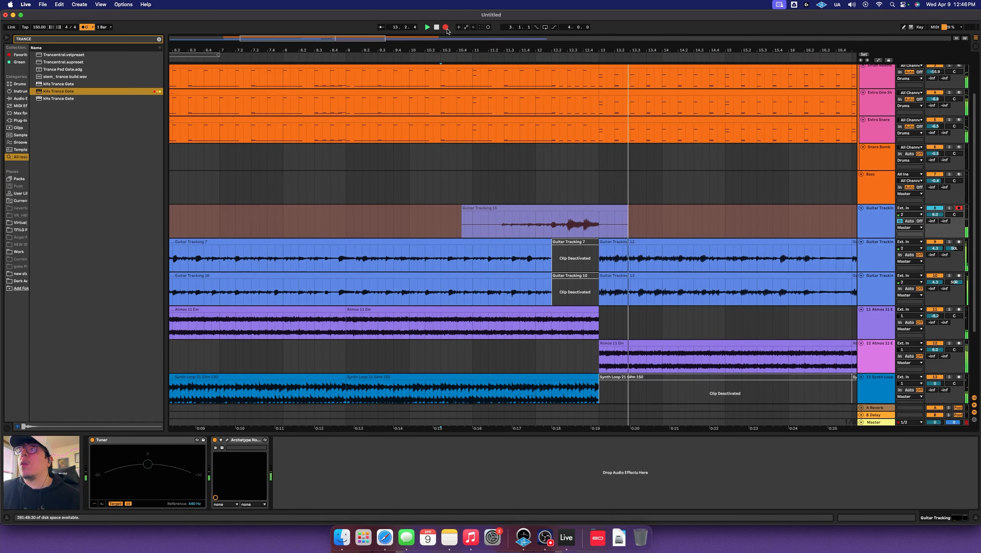
# Record a first fill, move its 12.2–13 piece to the second guitar track, and record another
pyautogui.click(446, 28)
pyautogui.moveTo(552, 226); pyautogui.dragTo(588, 241)
pyautogui.press('super+e')
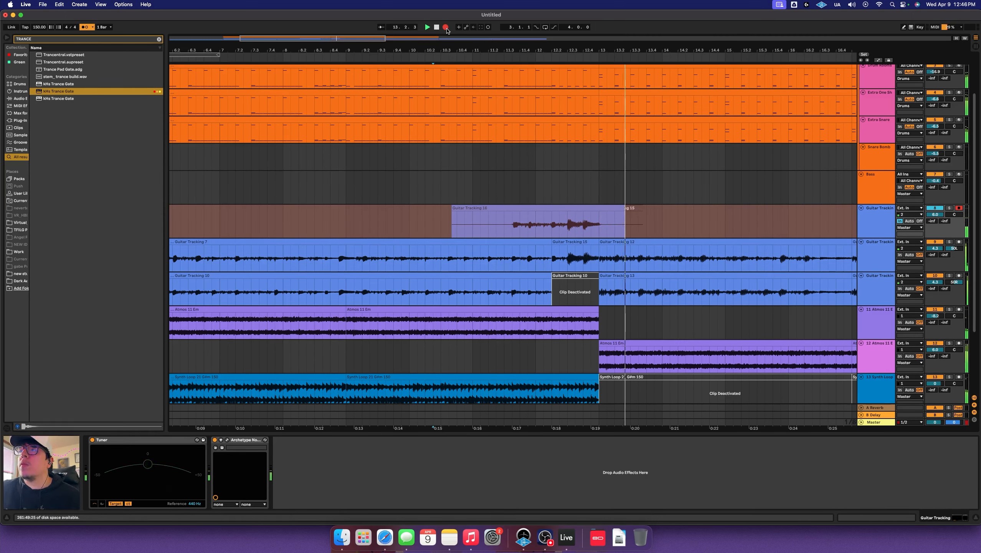
pyautogui.click(446, 27)
# Split the Guitar Tracking 16 take at 12.2.1 and 13.1.1 and move the middle piece to the third guitar track
pyautogui.press('super+e')
pyautogui.click(565, 208)
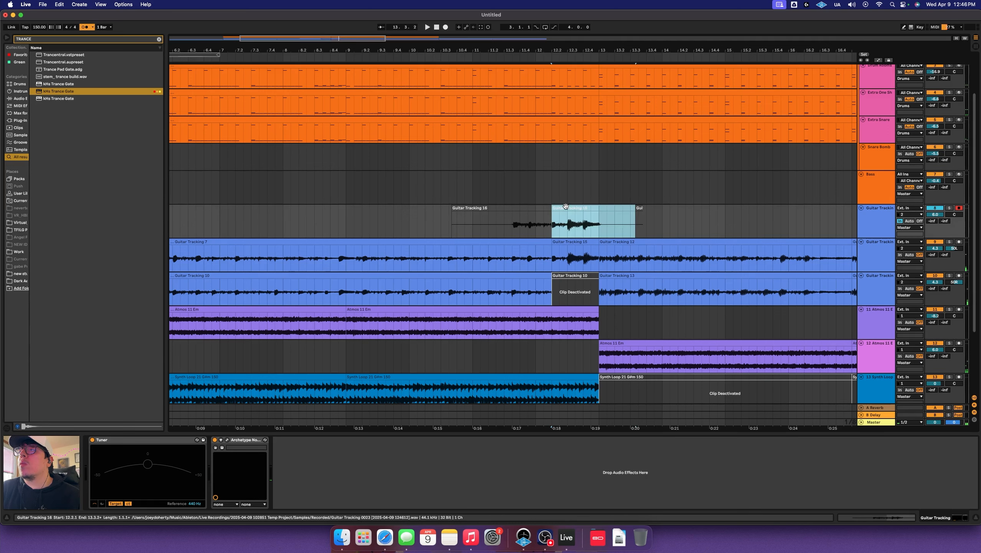
pyautogui.click(600, 224)
pyautogui.press('super+e')
pyautogui.moveTo(586, 209); pyautogui.dragTo(593, 276)
pyautogui.press('space')
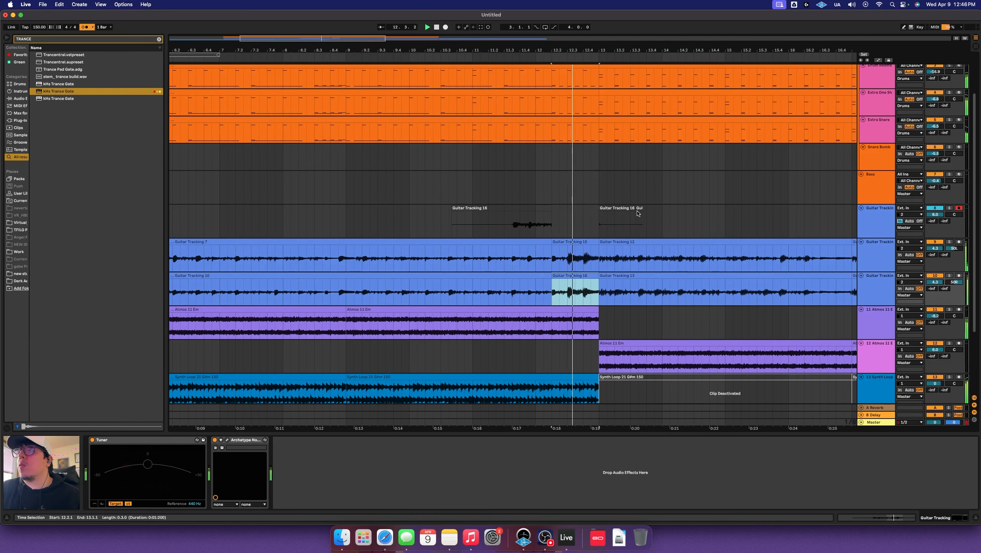
# Delete the leftover take pieces on the recording lane and set the start point at bar 20
pyautogui.moveTo(670, 220); pyautogui.dragTo(355, 229)
pyautogui.press('Delete')
pyautogui.click(560, 209)
pyautogui.click(561, 200)
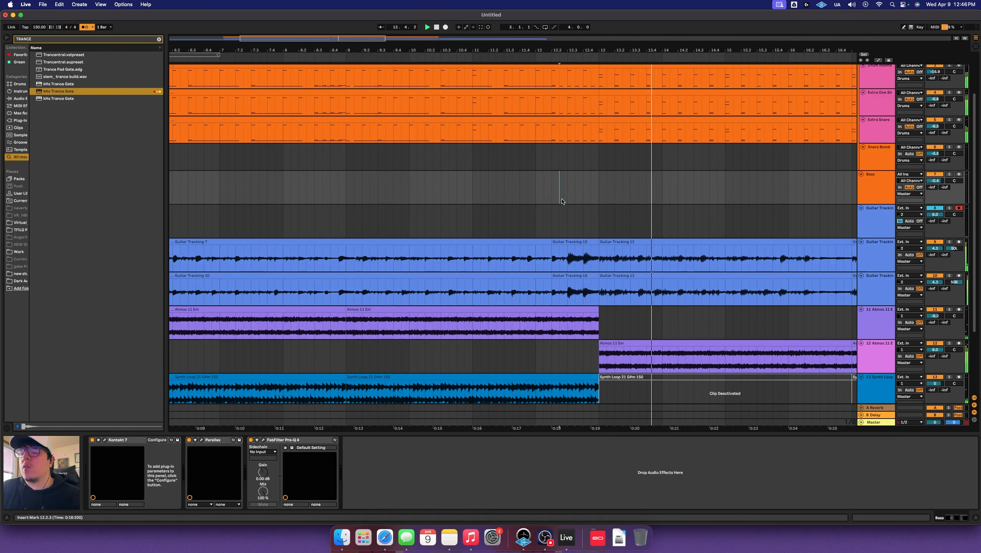
pyautogui.hscroll(10, 561, 200)
pyautogui.click(527, 222)
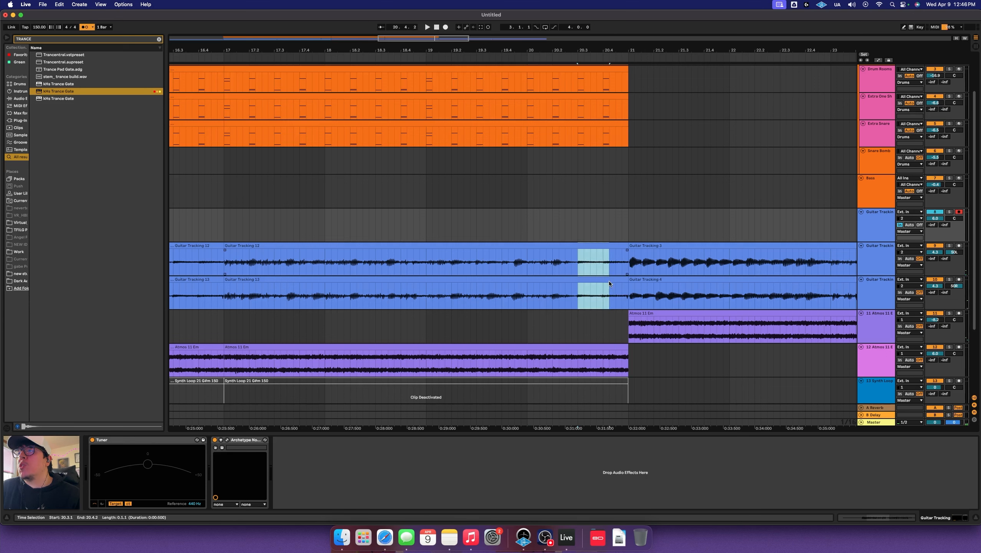
# Delete the 20.3–21.1 guitar section and record new guitar fill takes around bar 20
pyautogui.press('Delete')
pyautogui.click(445, 27)
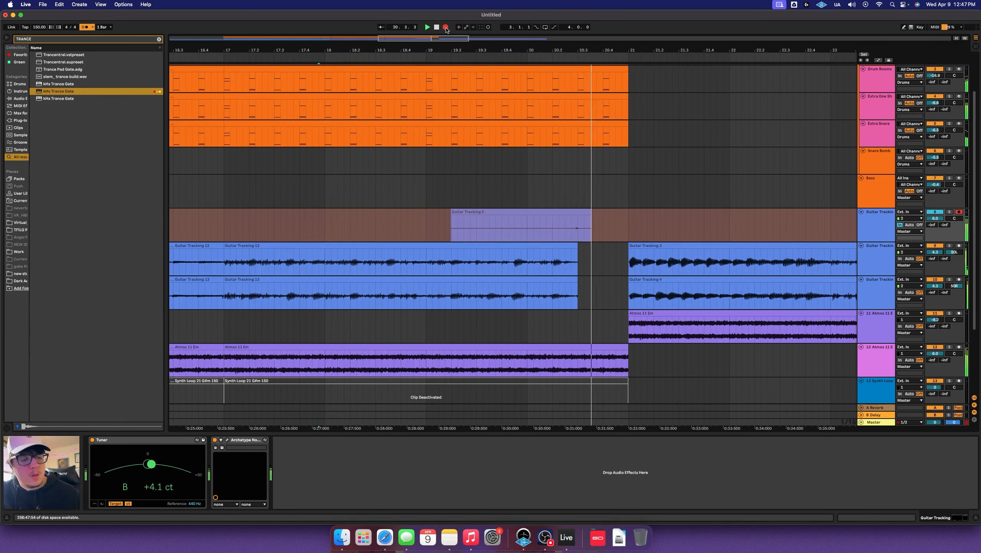
pyautogui.click(445, 27)
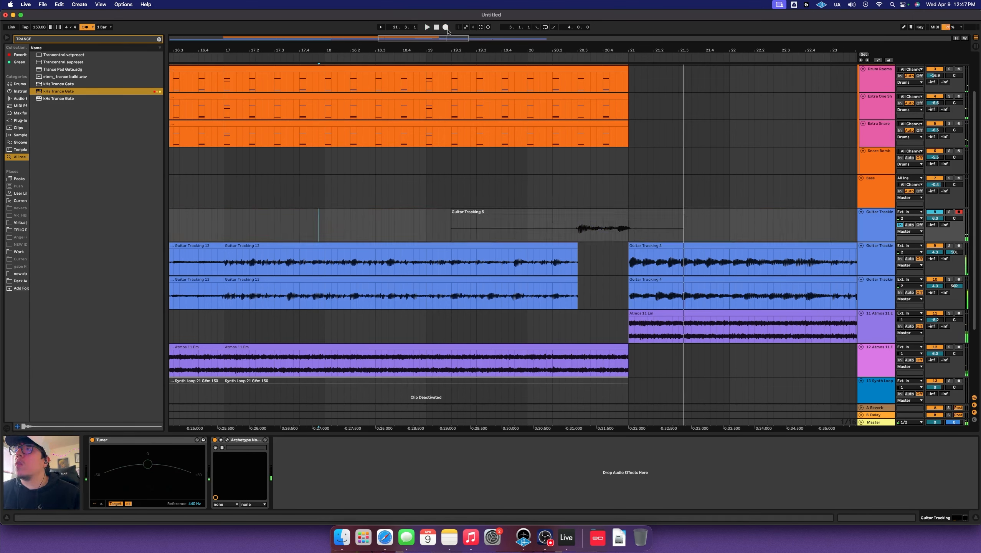
pyautogui.moveTo(578, 229); pyautogui.dragTo(620, 254)
pyautogui.click(439, 230)
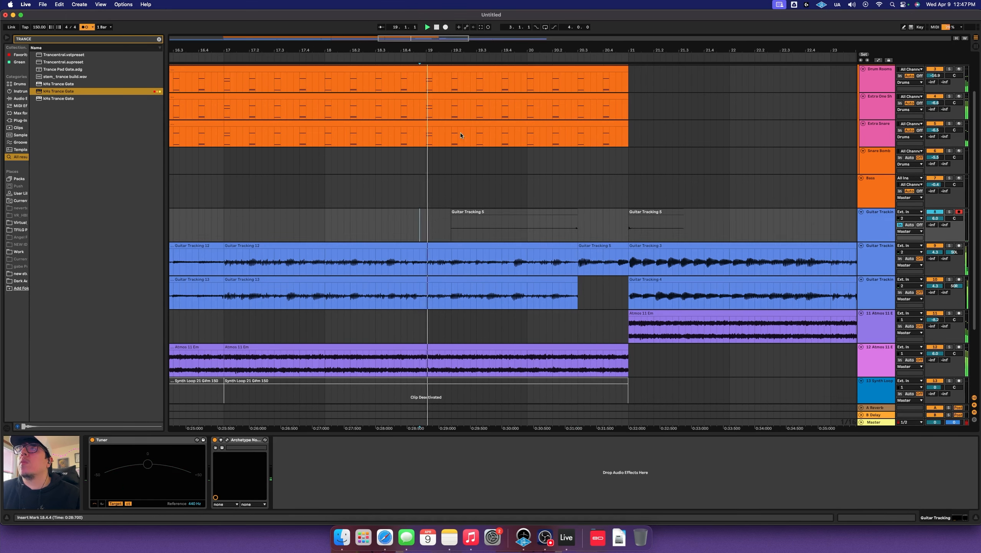
pyautogui.click(446, 27)
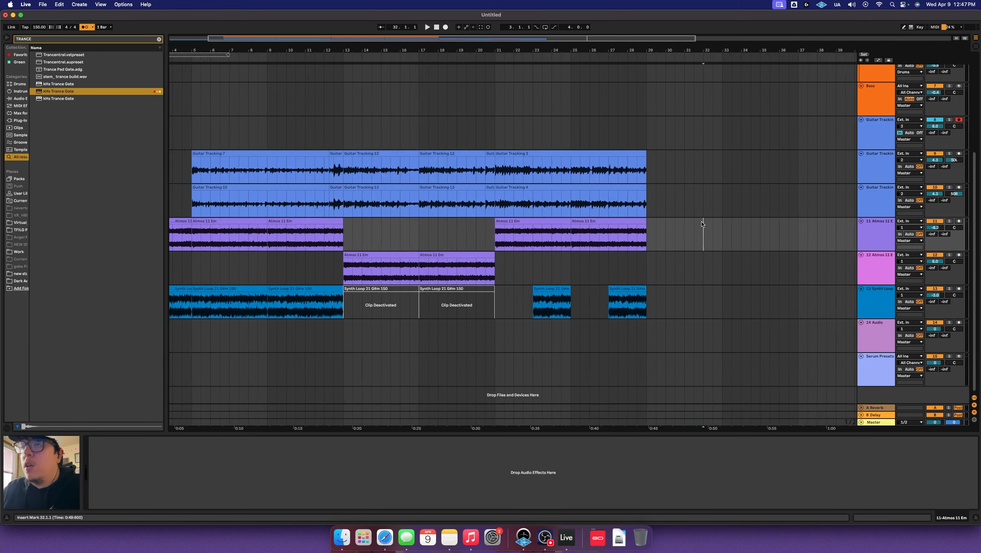
# Add warp markers to the Guitar Tracking 7 clip's waveform
pyautogui.press('-')
pyautogui.click(276, 164)
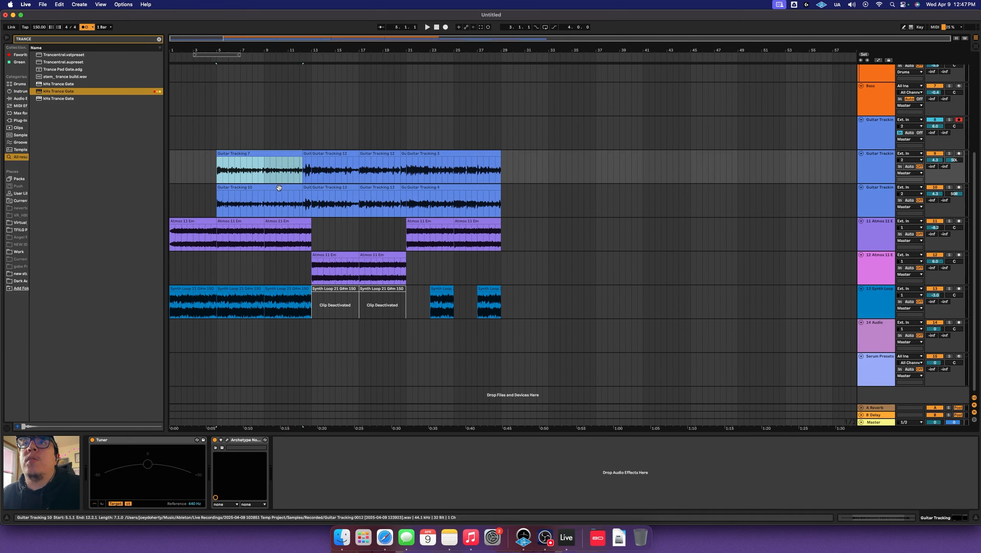
pyautogui.click(104, 306)
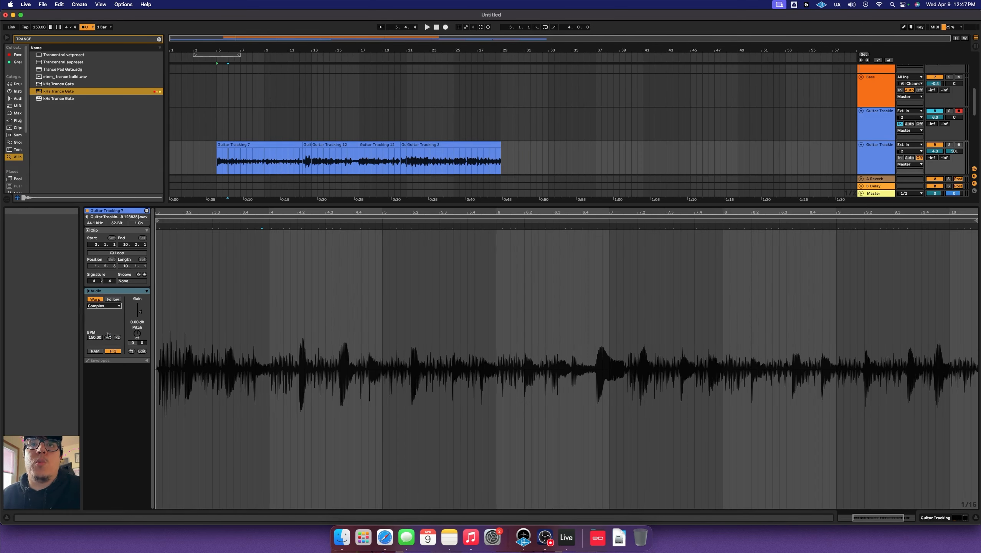
pyautogui.click(253, 277)
pyautogui.rightClick(254, 278)
pyautogui.click(279, 324)
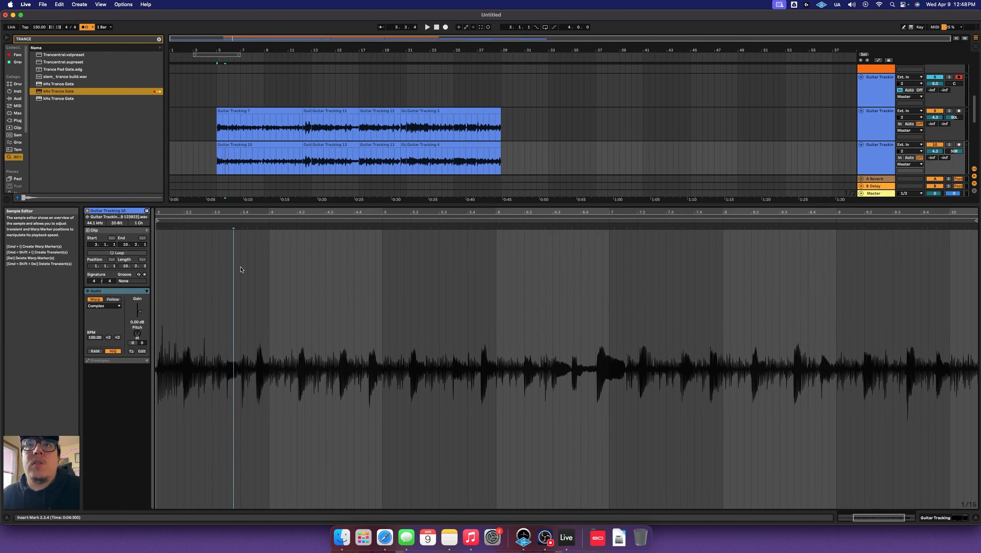
# Select the entire guitar waveform, create warp markers across it, and audition it
pyautogui.press('super+a')
pyautogui.rightClick(246, 270)
pyautogui.click(211, 270)
pyautogui.press('super+u')
pyautogui.press('space')
pyautogui.click(210, 125)
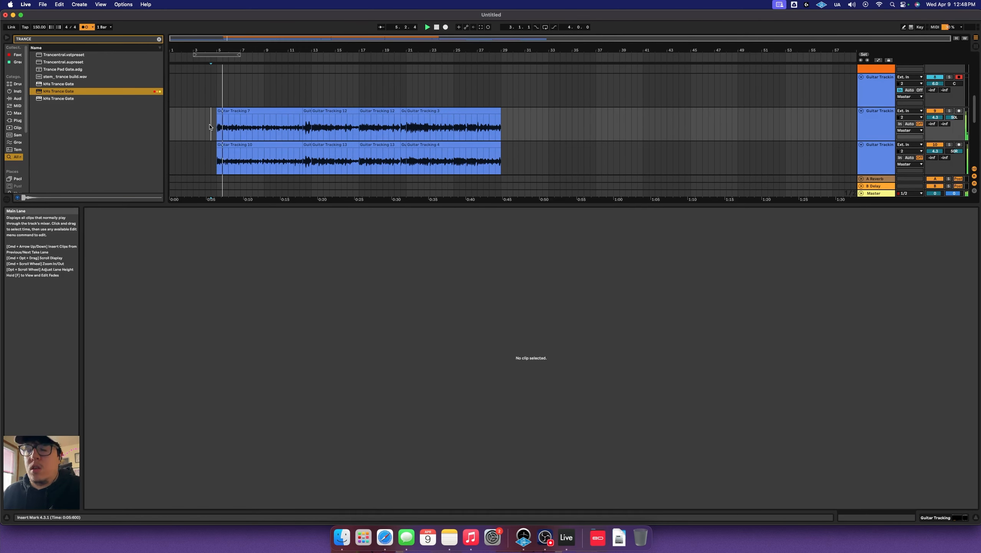
# Drag Guitar Tracking 7's first warp marker slightly earlier in Clip View
pyautogui.scroll(5, 210, 125)
pyautogui.scroll(5, 210, 127)
pyautogui.click(276, 111)
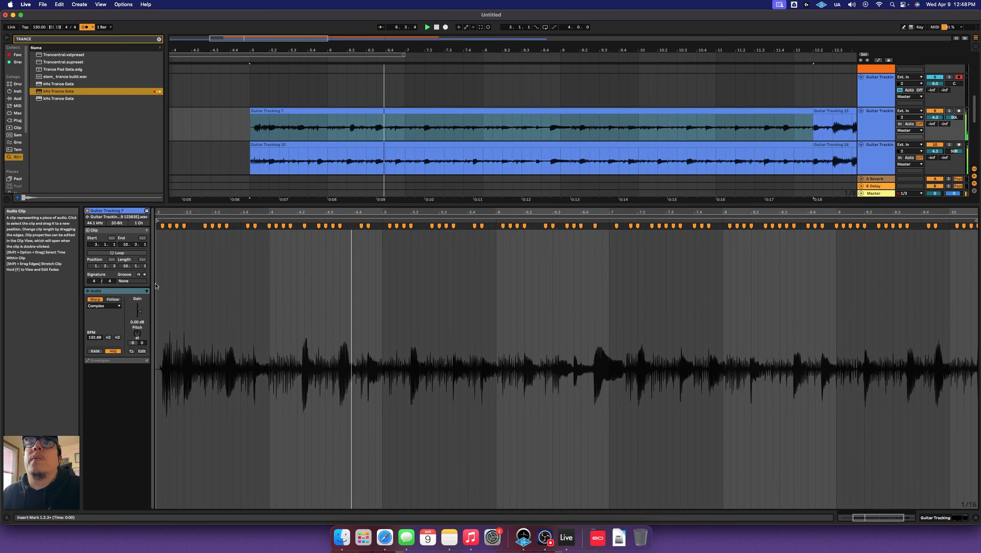
pyautogui.hscroll(-5, 227, 266)
pyautogui.moveTo(282, 227); pyautogui.dragTo(285, 227)
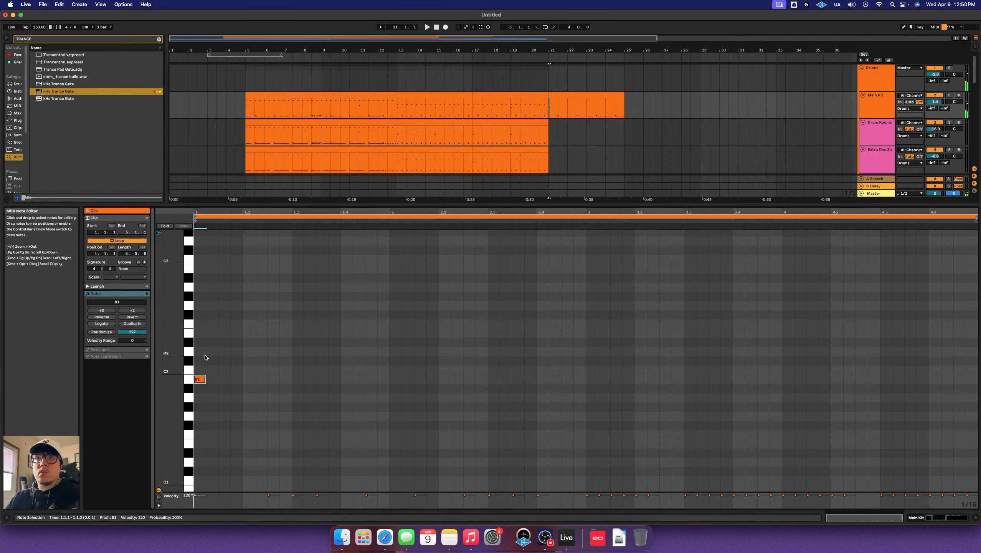
# Draw repeating E2 notes across the bar, including one at 2.3
pyautogui.doubleClick(247, 333)
pyautogui.moveTo(248, 333); pyautogui.dragTo(343, 336)
pyautogui.scroll(-2, 387, 322)
pyautogui.doubleClick(493, 290)
pyautogui.scroll(-2, 530, 306)
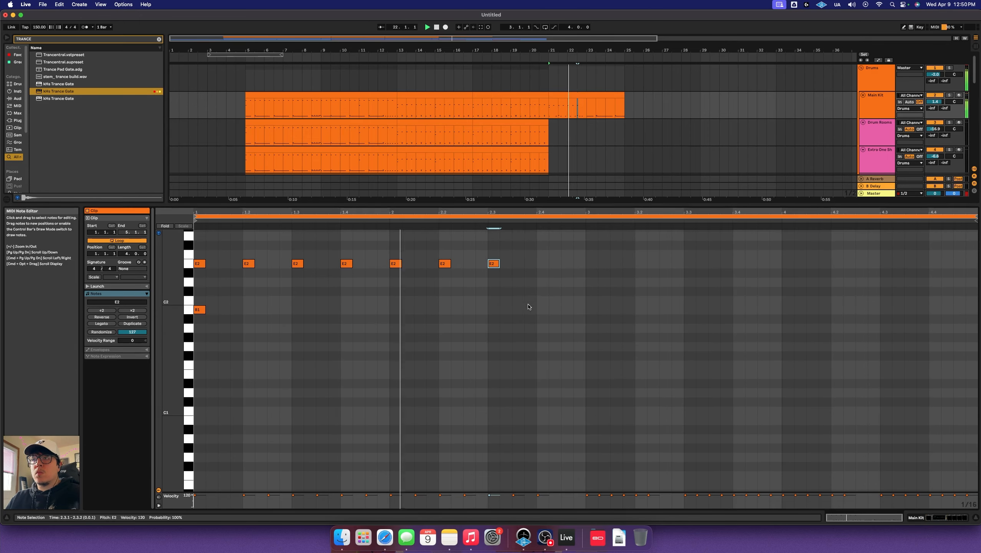
pyautogui.scroll(3, 529, 302)
# Add higher notes: D3 at 2.3.3, C#3 at 2.4, and F3 at beat 3 and 3.2
pyautogui.doubleClick(522, 242)
pyautogui.scroll(-10, 527, 280)
pyautogui.scroll(10, 526, 282)
pyautogui.doubleClick(541, 300)
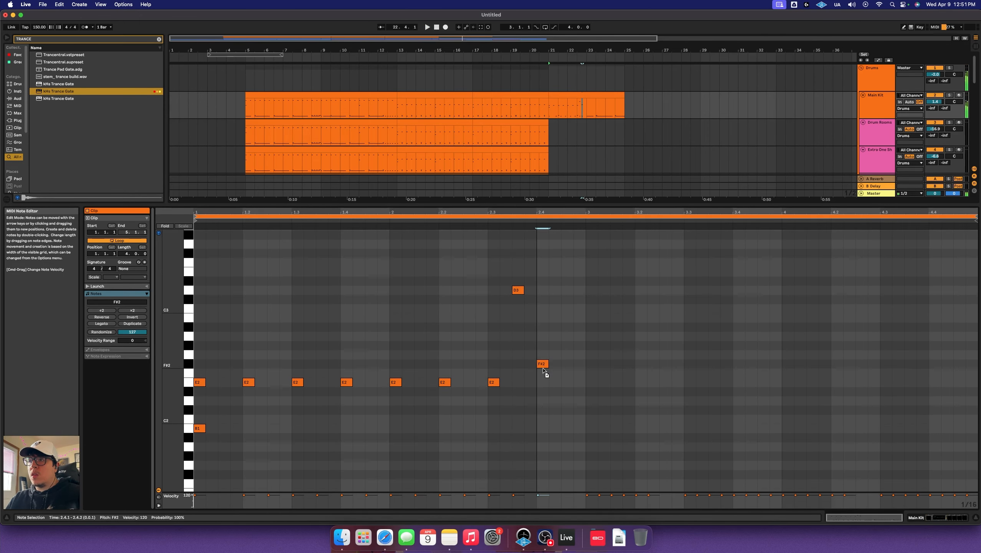
pyautogui.click(503, 216)
pyautogui.click(482, 238)
pyautogui.scroll(-9, 588, 271)
pyautogui.scroll(6, 591, 264)
pyautogui.doubleClick(592, 261)
pyautogui.moveTo(592, 262); pyautogui.dragTo(592, 249)
pyautogui.scroll(2, 592, 251)
pyautogui.doubleClick(644, 248)
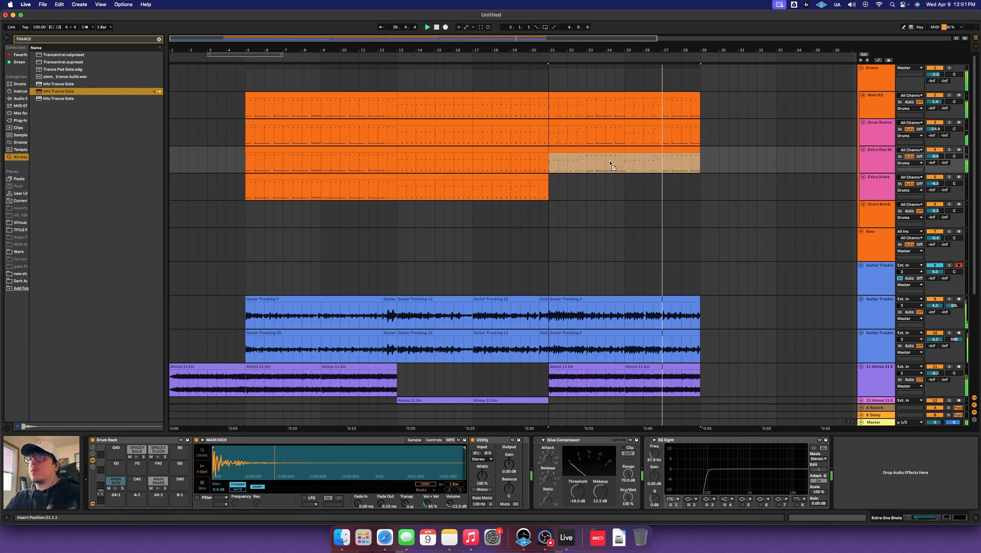
# Extend the Extra Snare drum part to bar 29 and unsolo Drum Rooms
pyautogui.moveTo(610, 163); pyautogui.dragTo(616, 178)
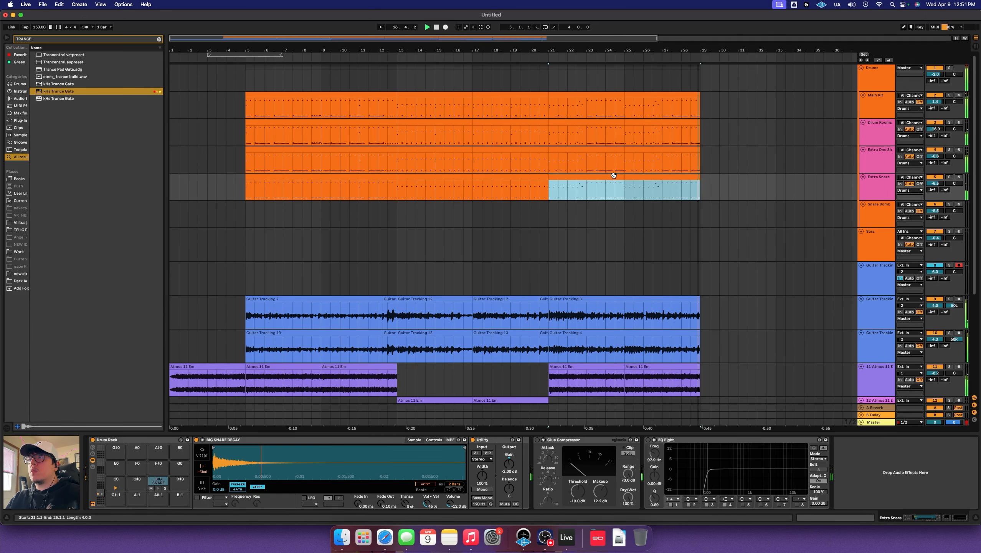
pyautogui.press('space')
pyautogui.moveTo(259, 135); pyautogui.dragTo(241, 138)
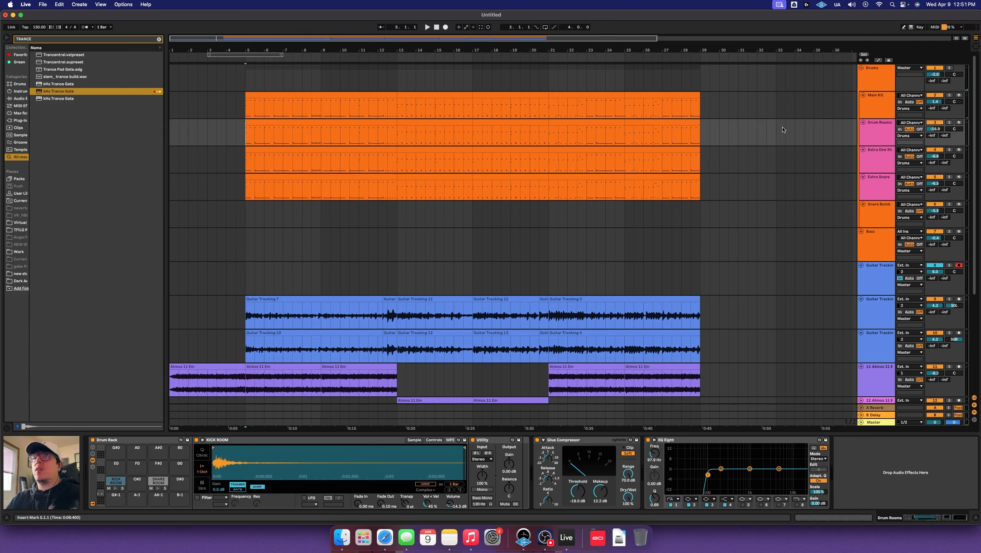
pyautogui.click(949, 123)
pyautogui.press('space')
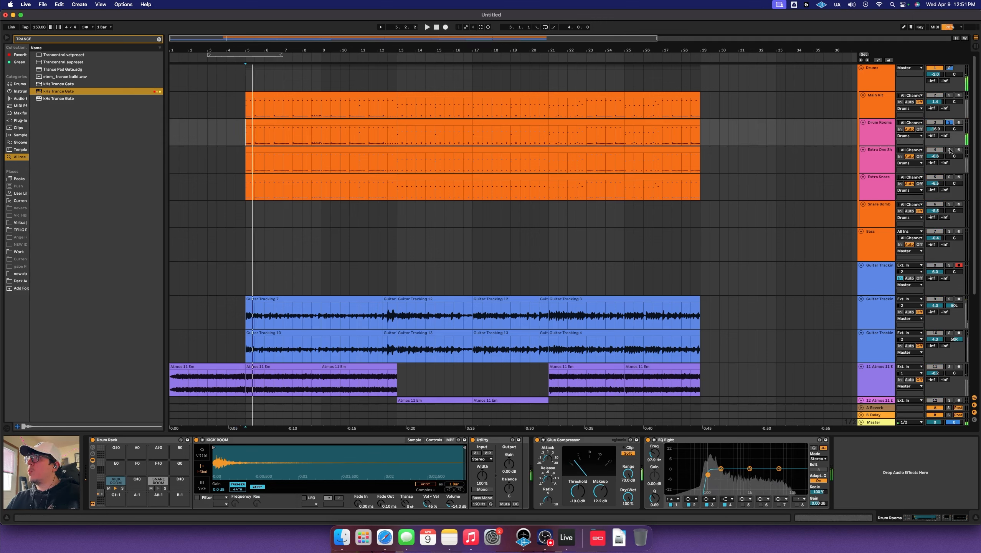
# Audition the Extra One Shot and Extra Snare tracks in solo, then unsolo them
pyautogui.click(949, 149)
pyautogui.click(949, 177)
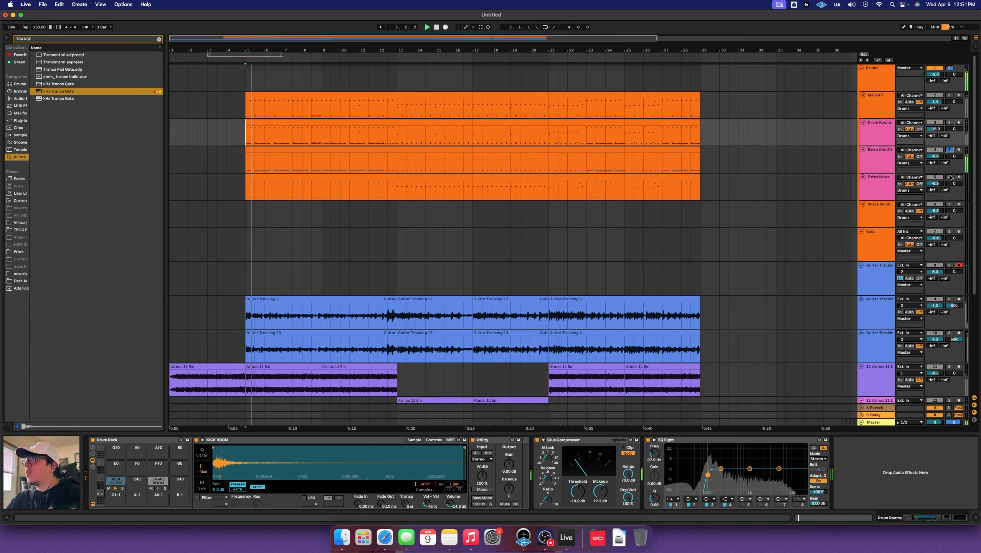
pyautogui.press('space')
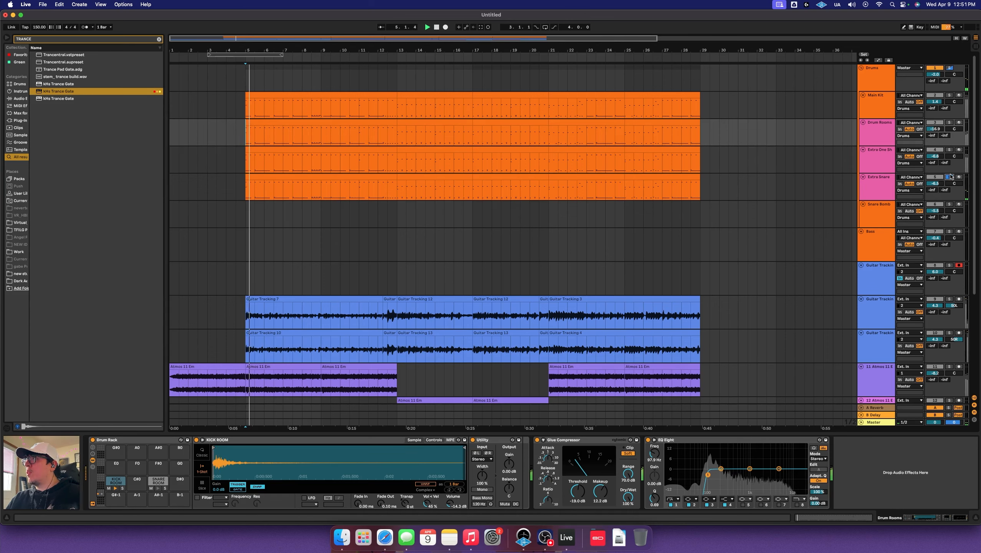
pyautogui.click(950, 177)
pyautogui.press('space')
pyautogui.press('space')
# Select the later Synth Loop clips from bar 5 onward
pyautogui.scroll(-5, 462, 220)
pyautogui.scroll(-1, 461, 220)
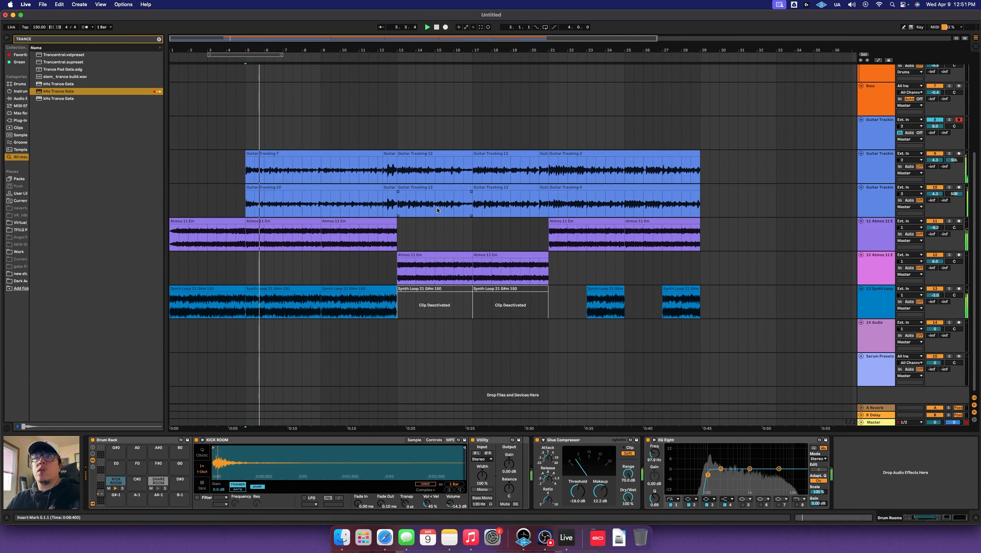
pyautogui.scroll(5, 423, 204)
pyautogui.scroll(-5, 427, 213)
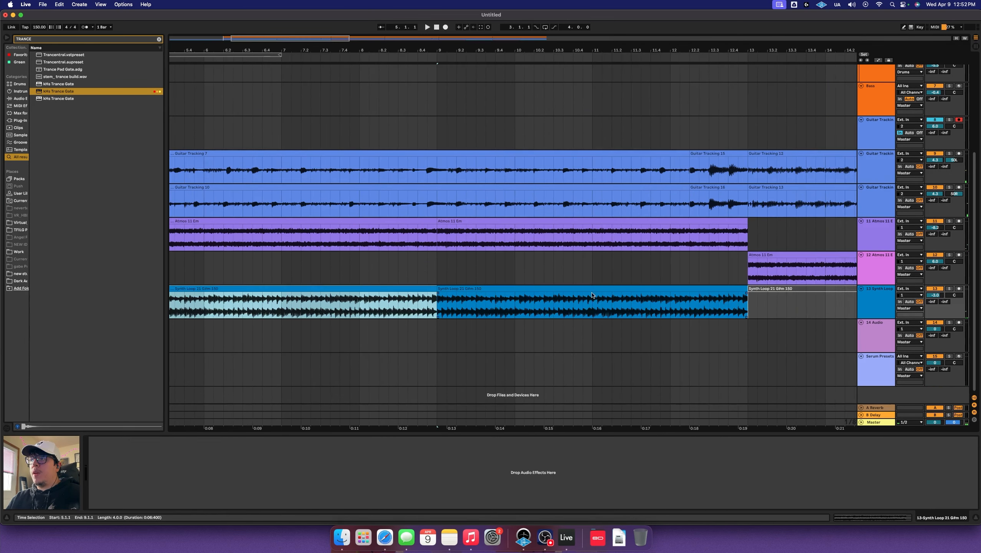
pyautogui.keyDown('shift'); pyautogui.click(591, 289); pyautogui.keyUp('shift')
pyautogui.hscroll(-5, 590, 289)
# Deactivate the selected Synth Loop section and play the arrangement from bar 1
pyautogui.press('0')
pyautogui.hscroll(-3, 256, 277)
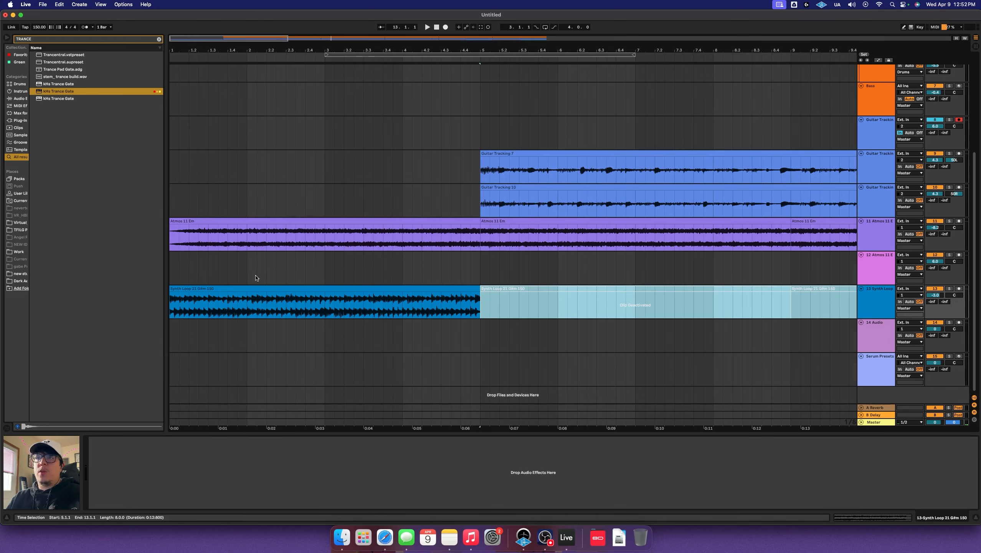
pyautogui.click(172, 270)
pyautogui.press('space')
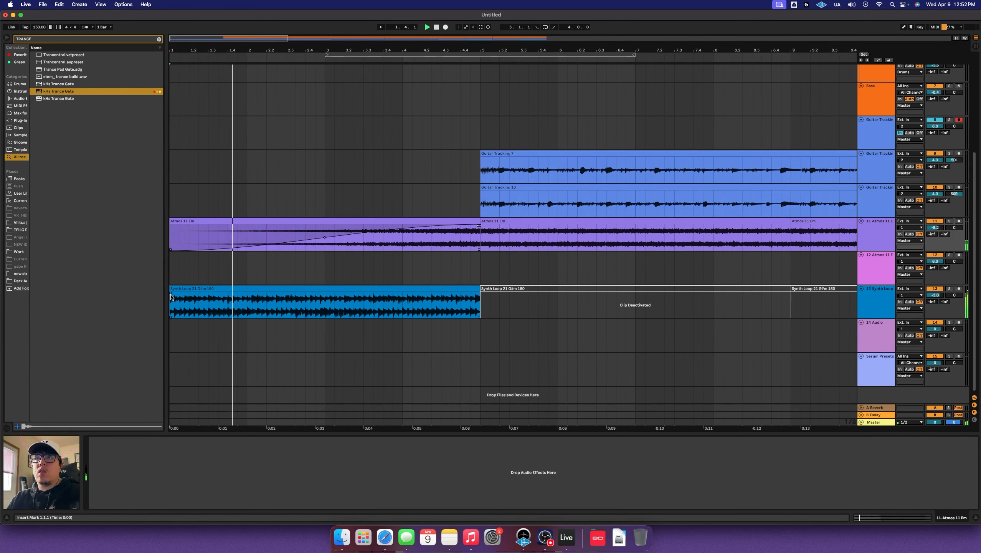
# Fade in the first Atmos 11 Em clip, ending the fade near 3.3
pyautogui.moveTo(171, 296); pyautogui.dragTo(274, 267)
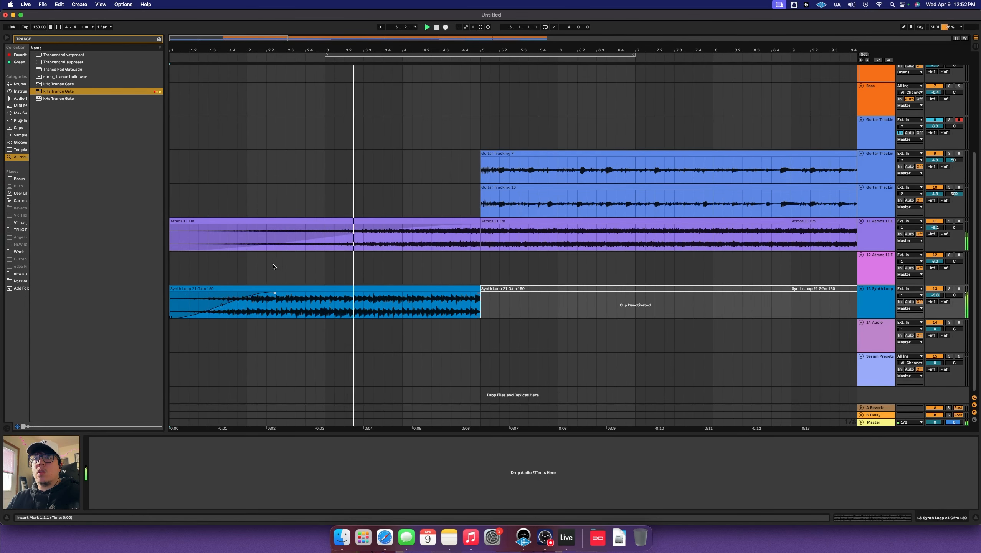
pyautogui.click(588, 277)
pyautogui.hscroll(3, 589, 275)
pyautogui.hscroll(-3, 579, 271)
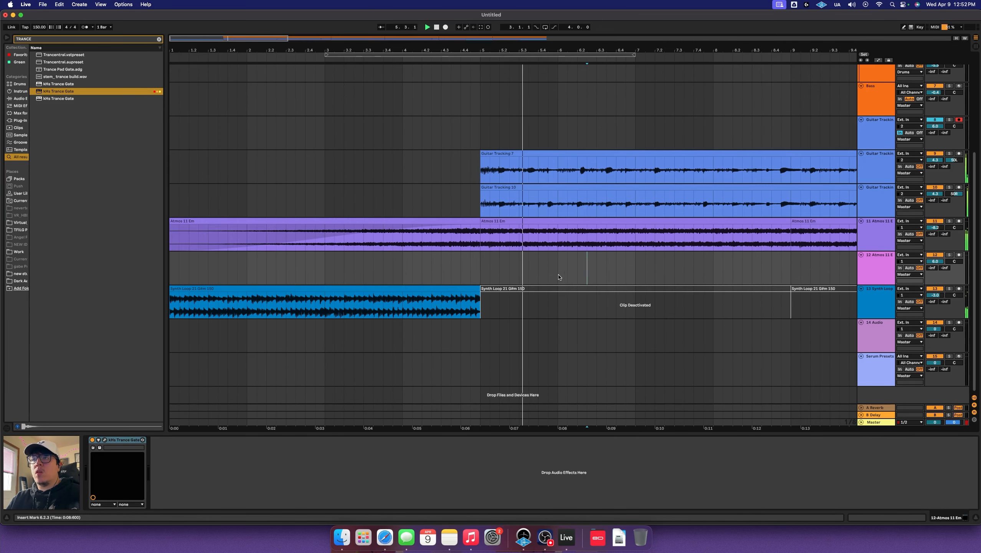
pyautogui.scroll(4, 557, 274)
pyautogui.click(326, 216)
pyautogui.press('space')
pyautogui.press('space')
pyautogui.scroll(-4, 403, 255)
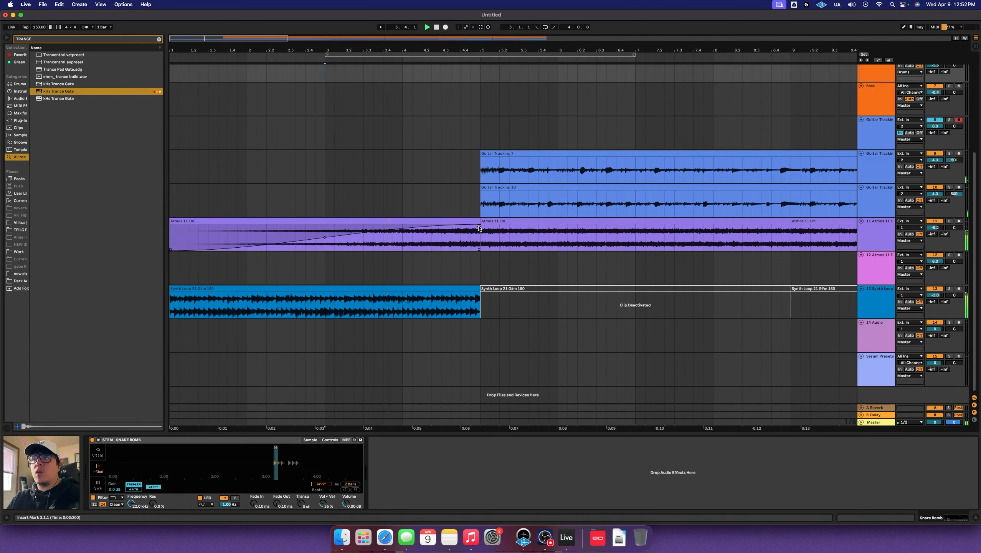
pyautogui.moveTo(479, 226); pyautogui.dragTo(376, 223)
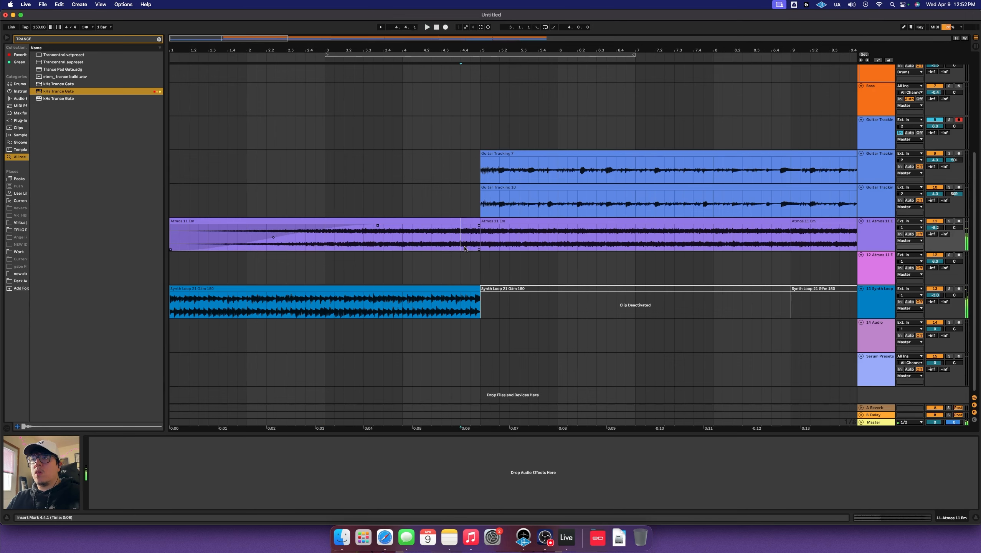
# Select the beat before bar 5 across the Atmos and Synth Loop tracks
pyautogui.moveTo(464, 248); pyautogui.dragTo(476, 289)
pyautogui.click(393, 200)
pyautogui.scroll(4, 461, 190)
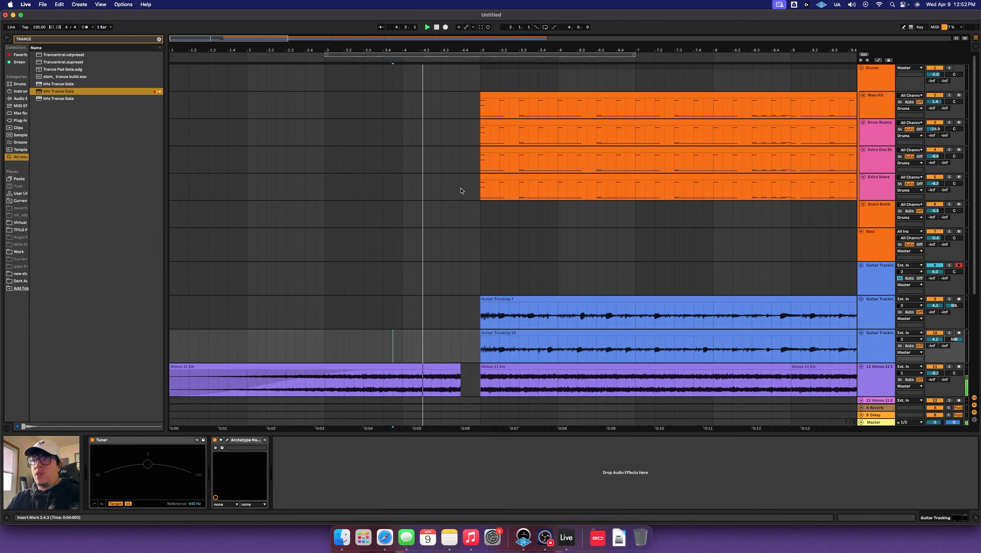
pyautogui.click(476, 111)
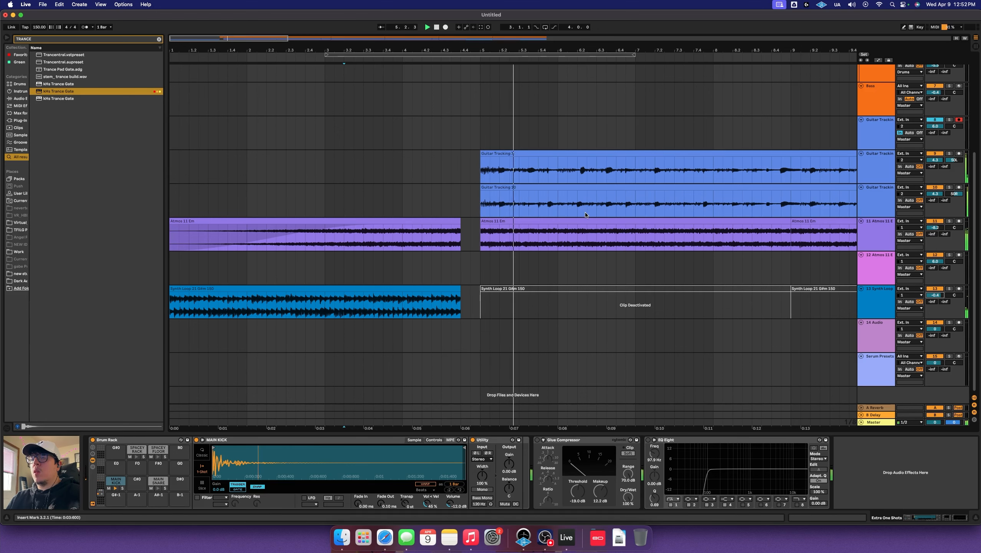
pyautogui.scroll(5, 577, 217)
pyautogui.scroll(-5, 464, 252)
pyautogui.click(173, 274)
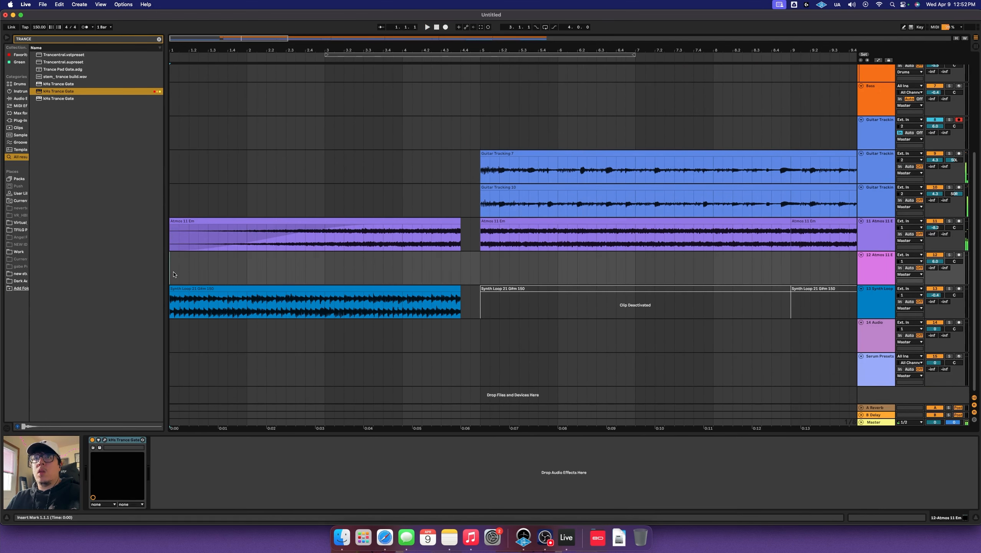
pyautogui.press('space')
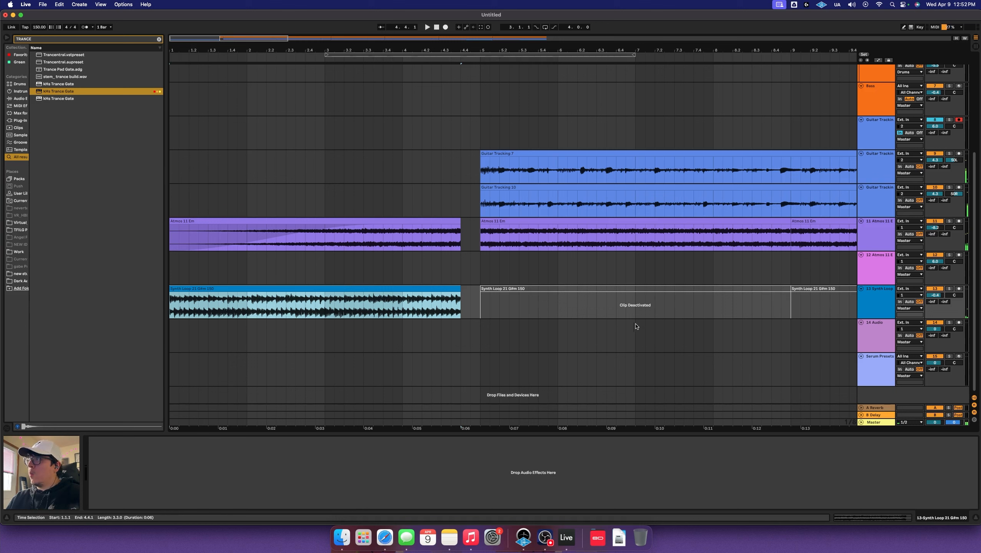
# Duplicate the Synth Loop, undo it, and set the play position to 4.1.3
pyautogui.press('super+d')
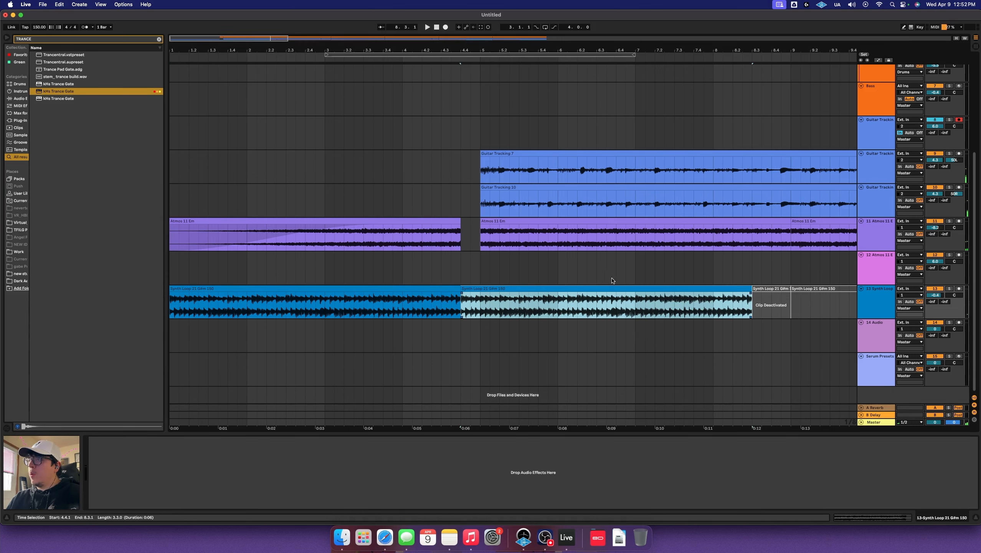
pyautogui.press('super+z')
pyautogui.click(412, 299)
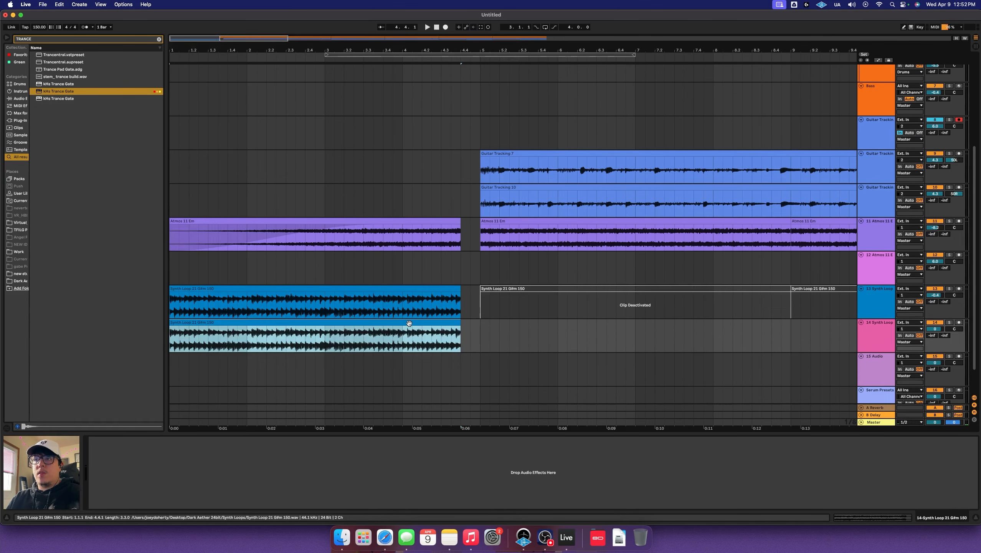
# Check the track 14 Synth Loop clip's transpose and effects chain during playback
pyautogui.doubleClick(408, 323)
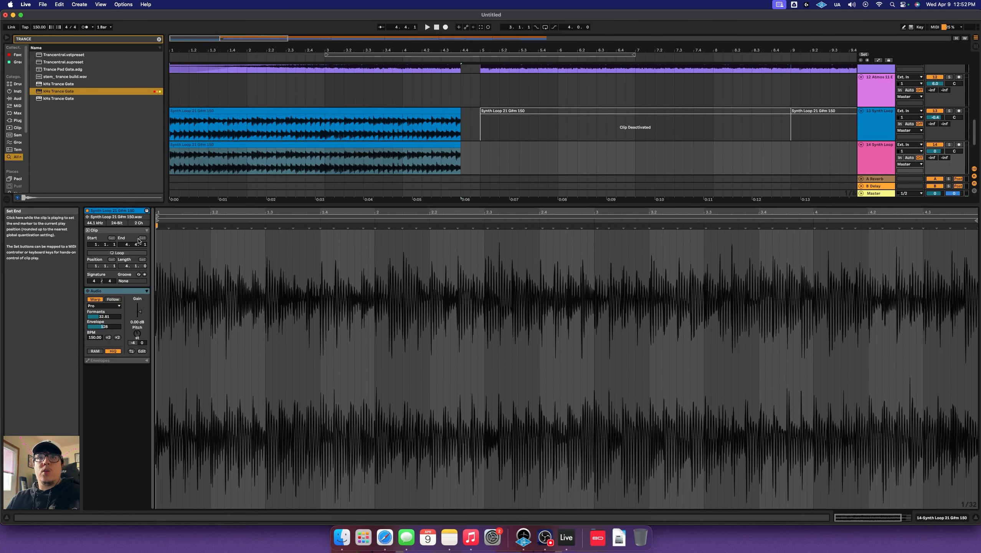
pyautogui.click(133, 343)
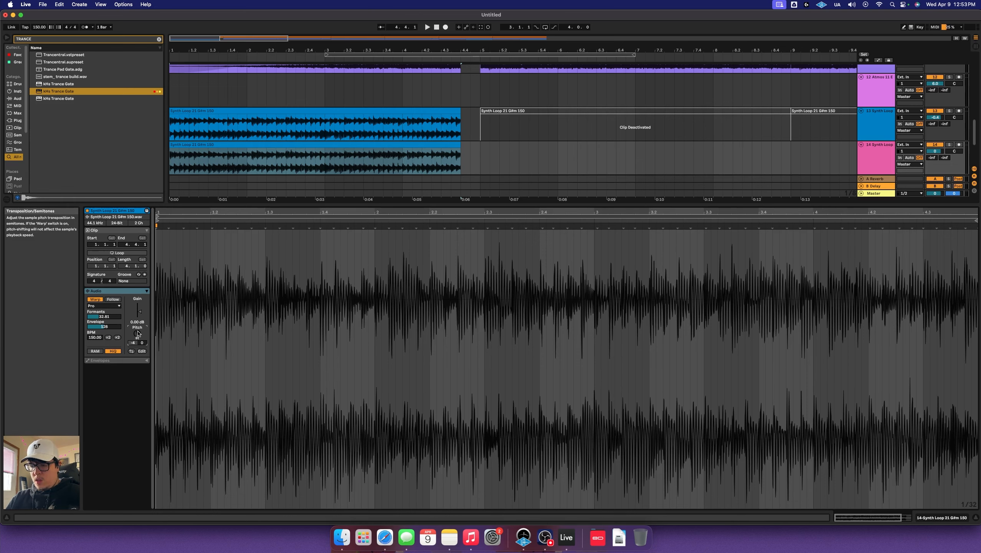
pyautogui.press('space')
pyautogui.hotkey('shift', 'Tab')
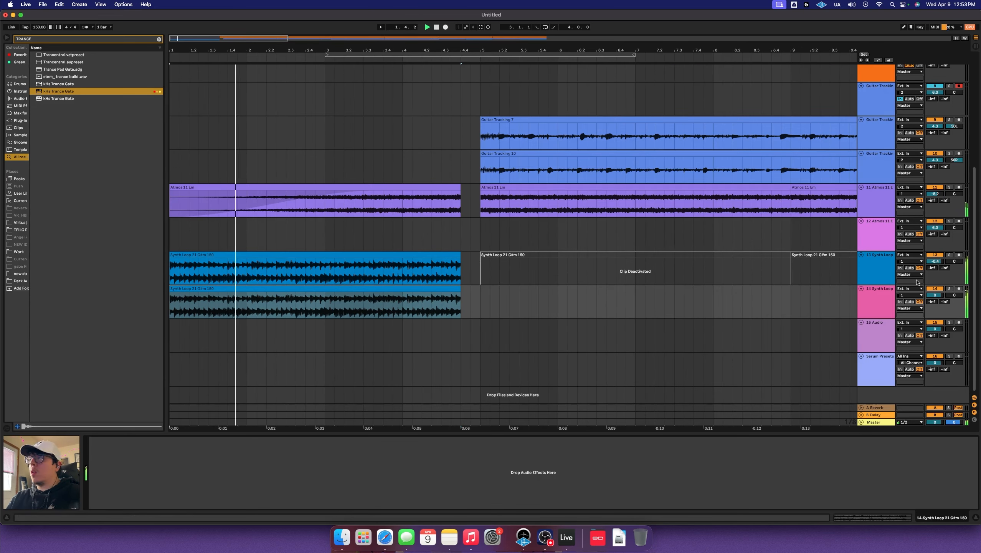
pyautogui.press('space')
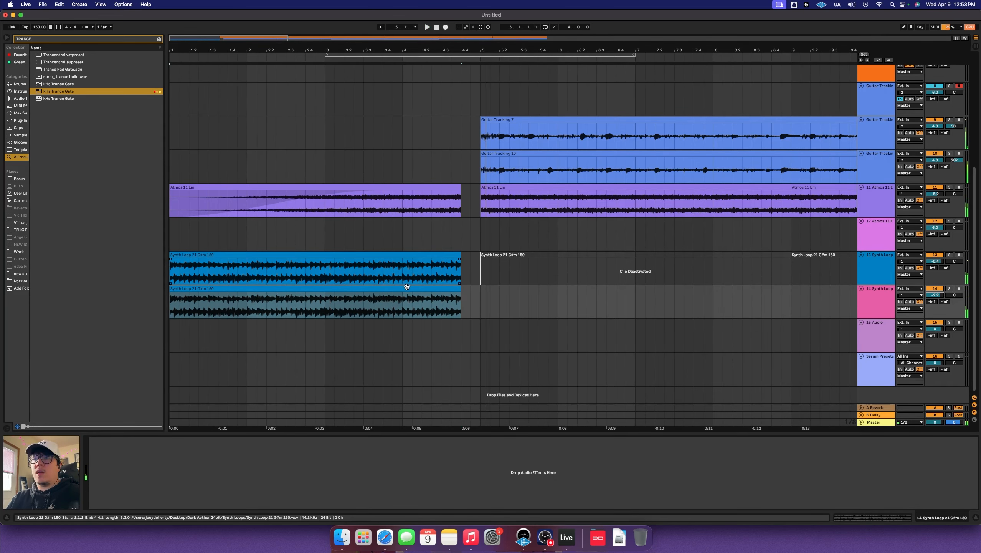
# Copy the track 14 Synth Loop to bar 5 and lengthen it to bar 9
pyautogui.moveTo(392, 284); pyautogui.dragTo(708, 298)
pyautogui.press('space')
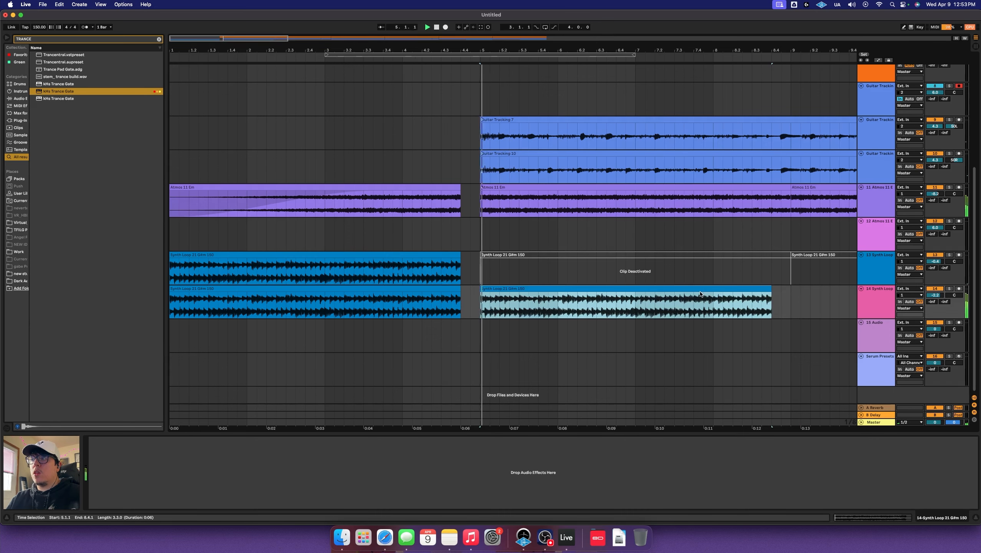
pyautogui.moveTo(604, 290)
pyautogui.mouseDown()
pyautogui.moveTo(631, 290)
pyautogui.moveTo(621, 290)
pyautogui.mouseUp()
# Add EQ Eight to track 14 and shape band 1 around 132 Hz during playback
pyautogui.press('super+f')
pyautogui.write('eq')
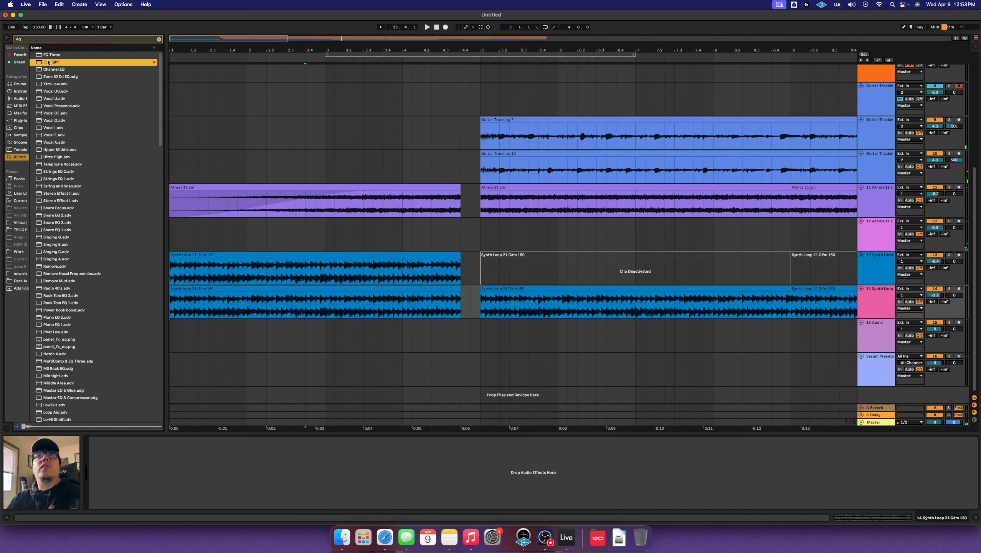
pyautogui.moveTo(255, 306); pyautogui.dragTo(195, 432)
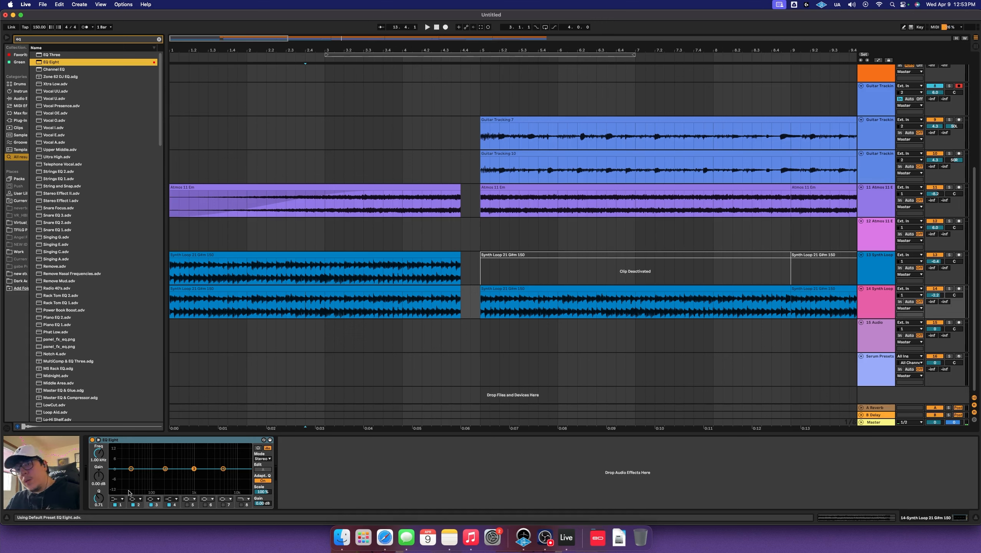
pyautogui.click(117, 499)
pyautogui.press('space')
pyautogui.moveTo(131, 473); pyautogui.dragTo(203, 461)
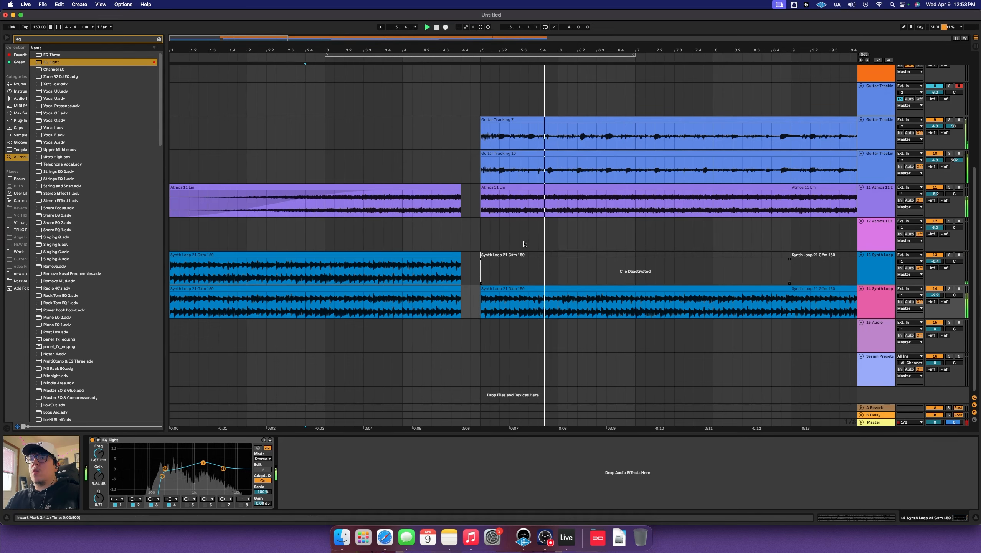
pyautogui.scroll(5, 538, 246)
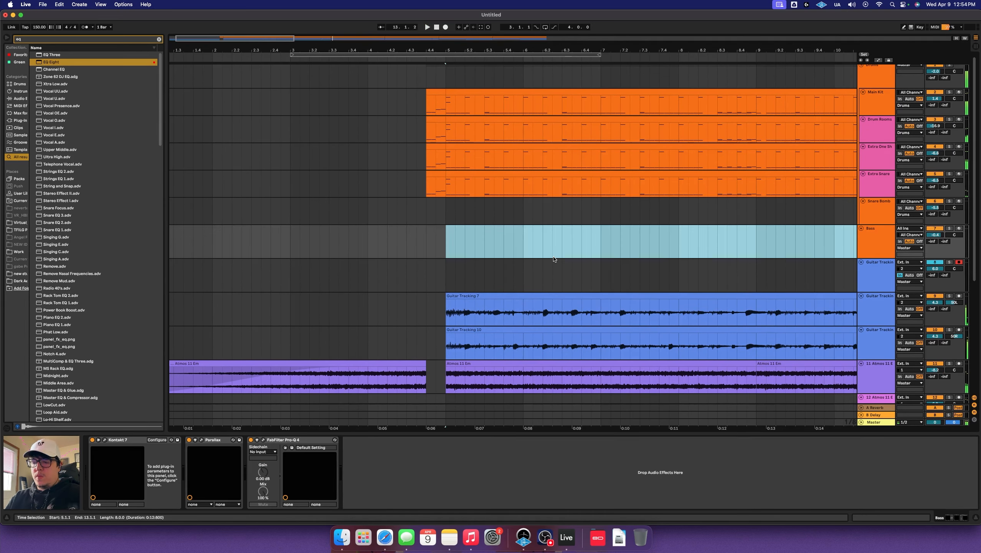
# Shift the Bass clip's A0 notes up to D1, then return to the arrangement
pyautogui.press('shift+super+m')
pyautogui.click(195, 349)
pyautogui.scroll(-15, 213, 362)
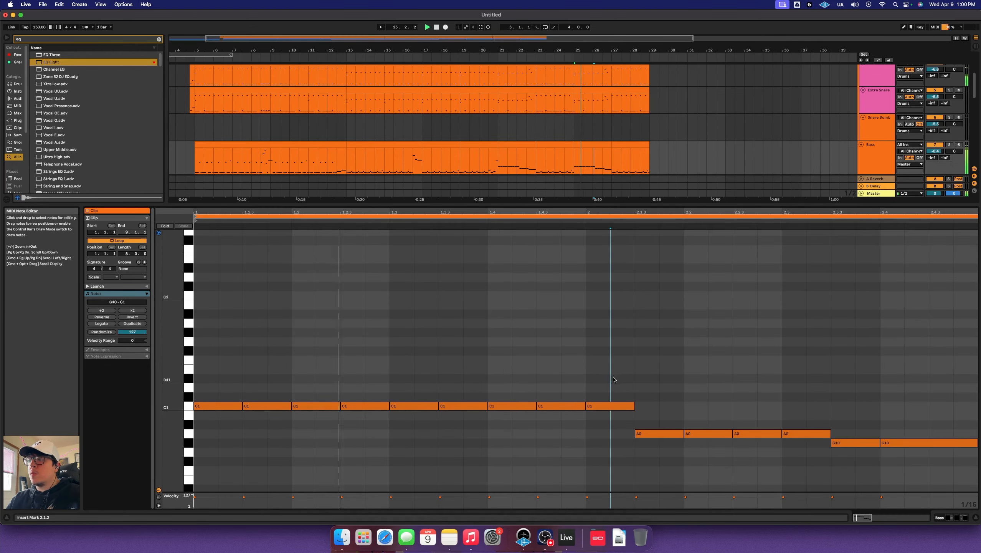
pyautogui.press('Up')
pyautogui.press('Up')
pyautogui.press('Up')
pyautogui.press('Up')
pyautogui.press('Up')
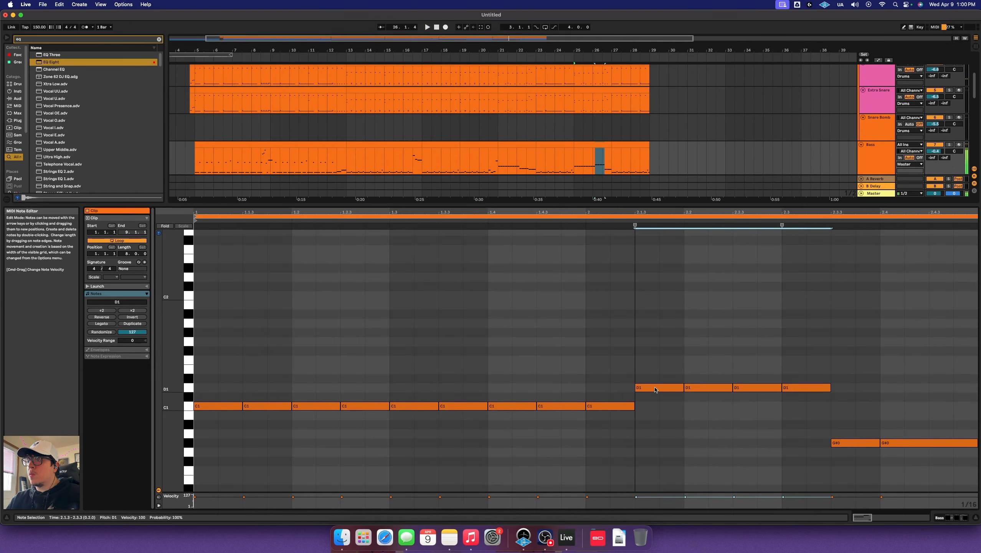
pyautogui.click(648, 360)
pyautogui.hotkey('shift', 'Tab')
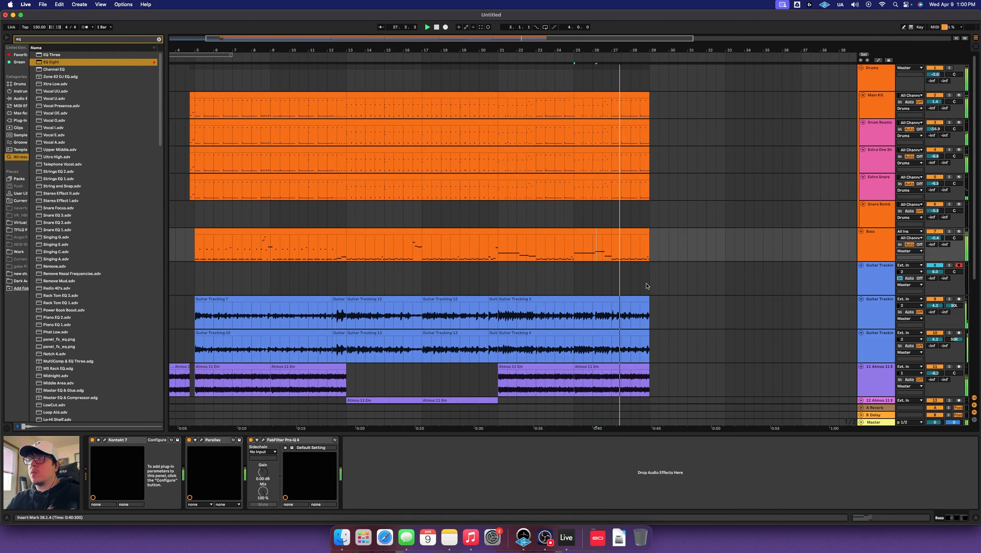
# Delete the two late synth loop clips on track 14 from bar 23
pyautogui.scroll(-5, 650, 285)
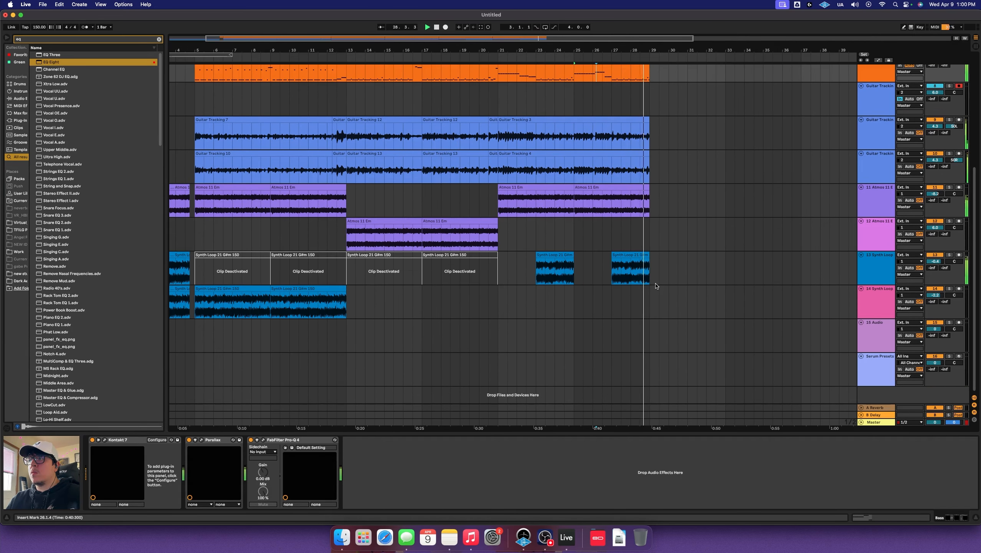
pyautogui.scroll(2, 655, 286)
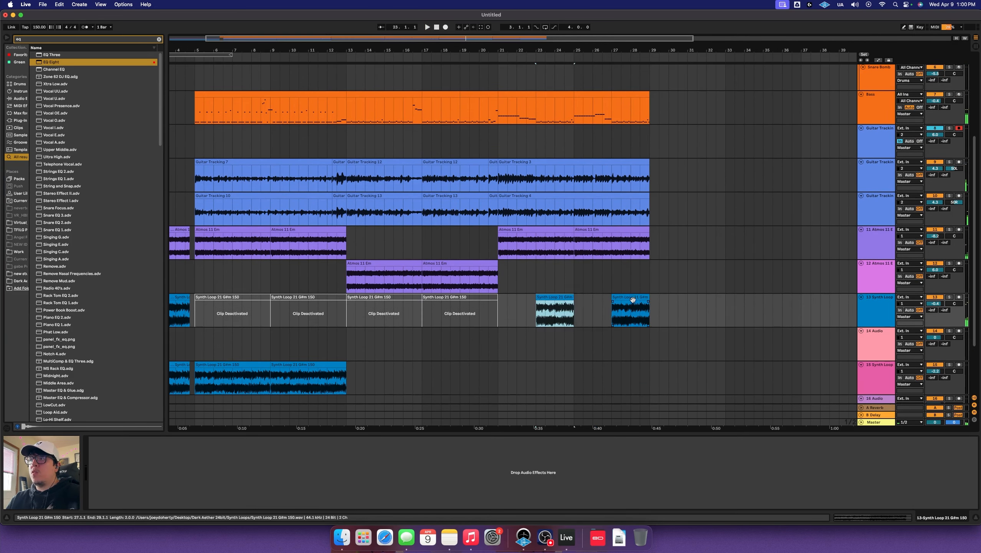
pyautogui.keyDown('shift'); pyautogui.click(633, 299); pyautogui.keyUp('shift')
pyautogui.moveTo(557, 299); pyautogui.dragTo(556, 332)
pyautogui.hscroll(-3, 421, 313)
pyautogui.click(588, 344)
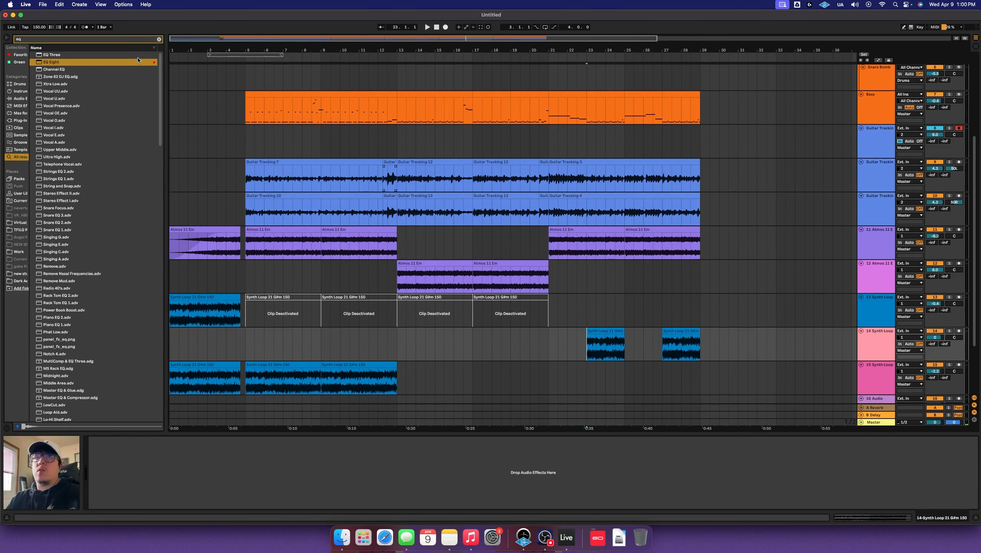
pyautogui.keyDown('shift'); pyautogui.click(709, 333); pyautogui.keyUp('shift')
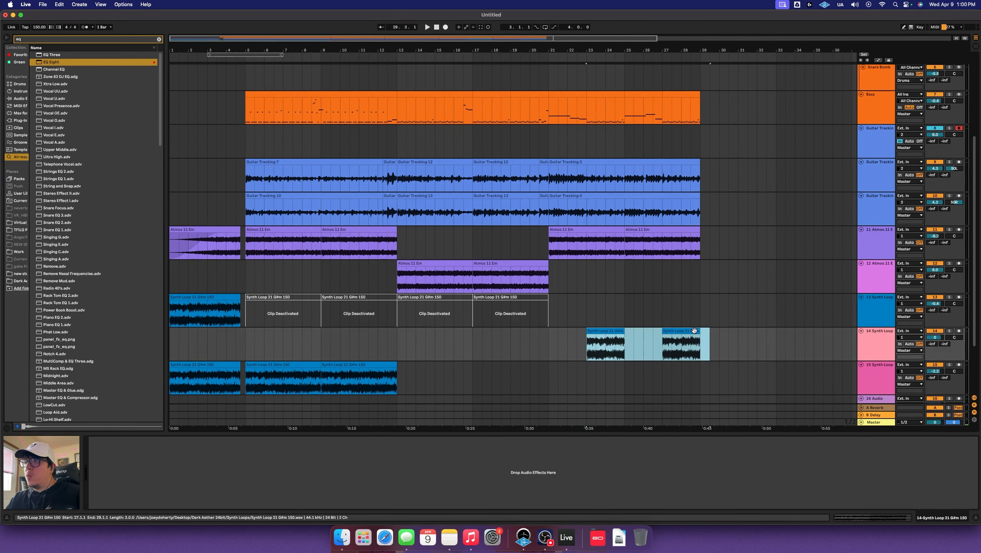
pyautogui.press('Delete')
# Copy the Synth Loop clip to bar 23 and trim it to two bars
pyautogui.moveTo(217, 375); pyautogui.dragTo(609, 366)
pyautogui.click(587, 377)
pyautogui.press('space')
pyautogui.scroll(5, 587, 376)
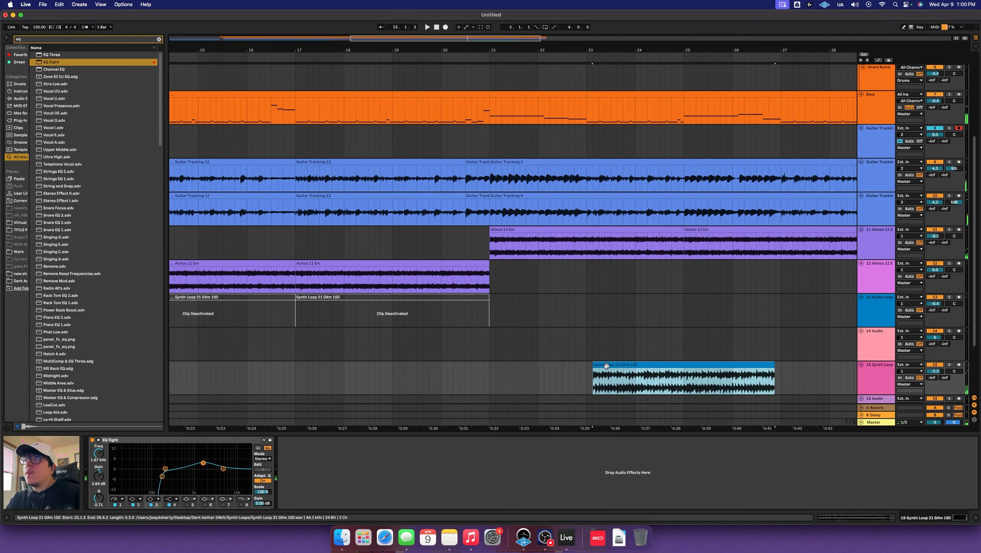
pyautogui.click(587, 374)
pyautogui.click(614, 366)
pyautogui.press('space')
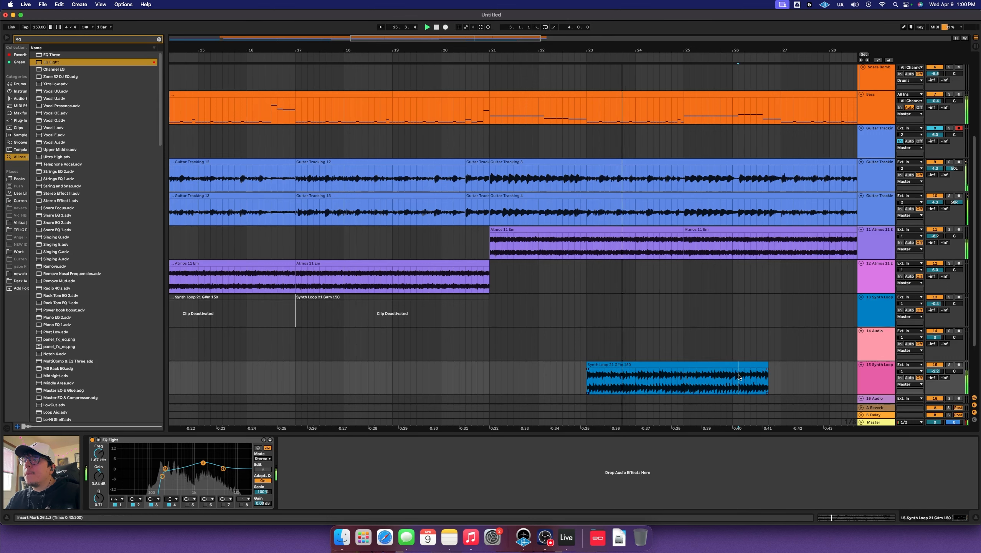
pyautogui.moveTo(768, 380); pyautogui.dragTo(684, 377)
pyautogui.press('Delete')
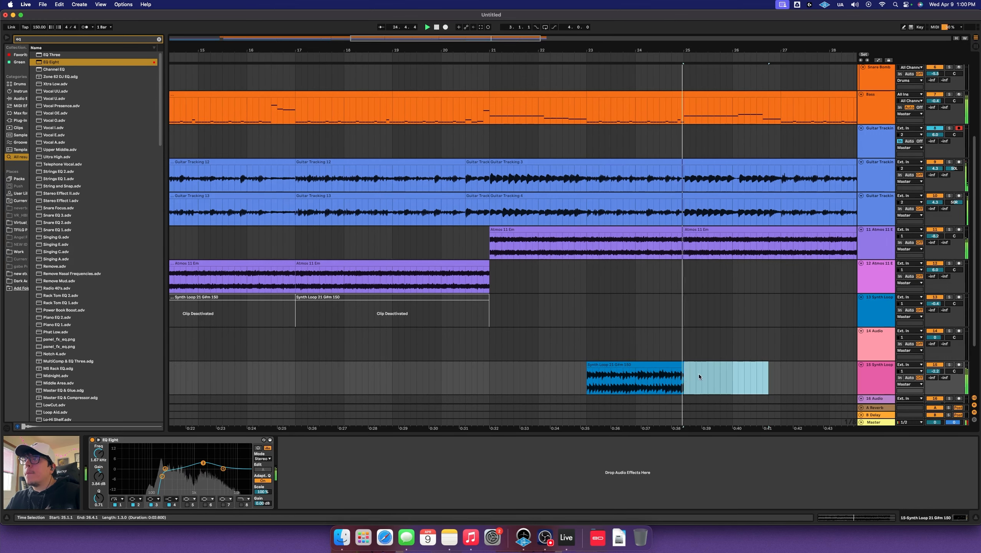
# Copy the shortened Synth Loop clip to bars 27–29
pyautogui.hscroll(5, 698, 374)
pyautogui.click(474, 363)
pyautogui.moveTo(474, 363); pyautogui.dragTo(668, 372)
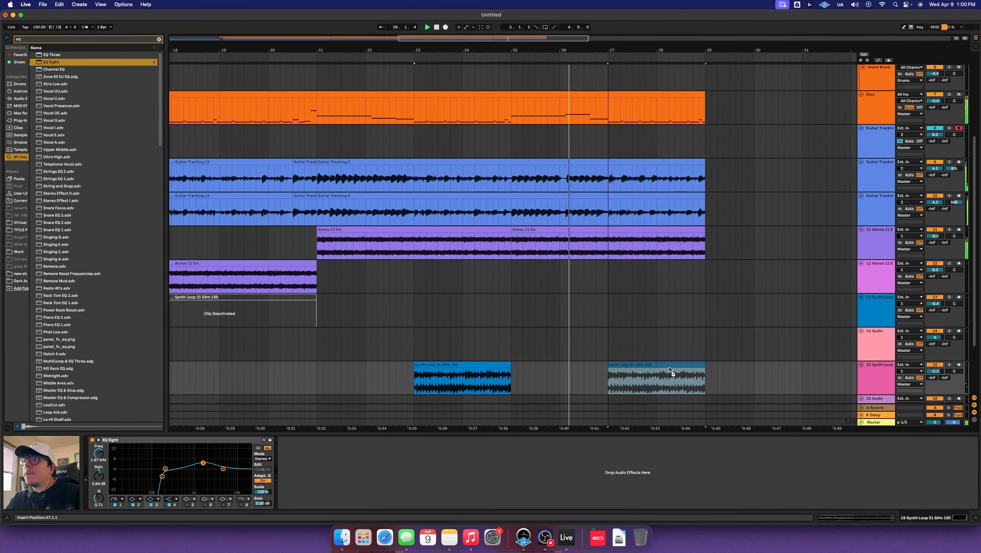
pyautogui.click(674, 353)
pyautogui.scroll(-5, 674, 351)
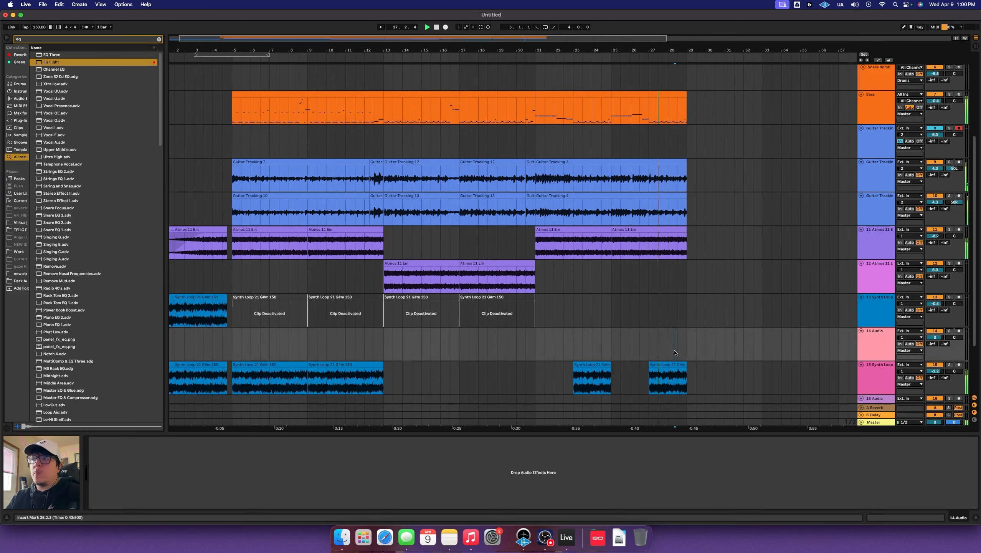
pyautogui.scroll(5, 664, 349)
pyautogui.scroll(-5, 664, 349)
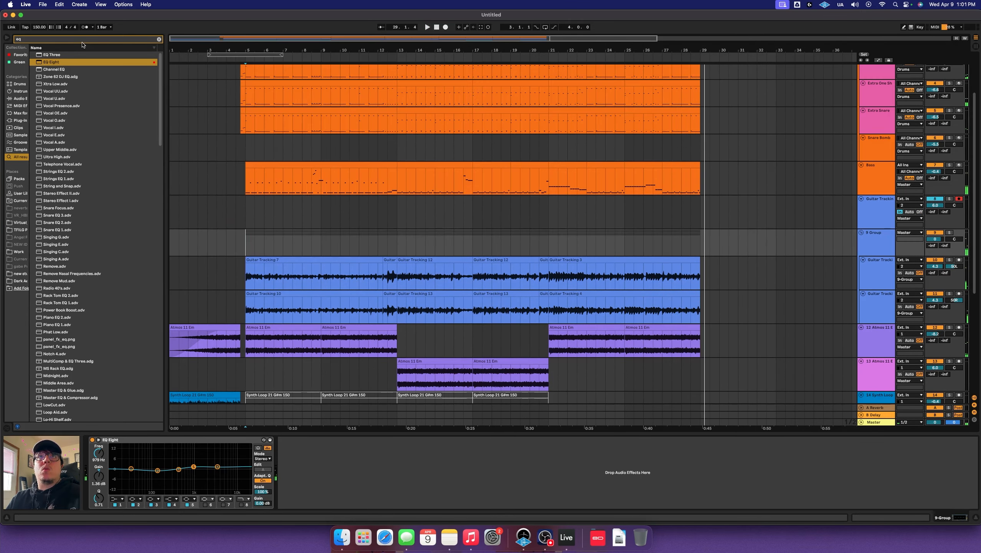
# Load API-2500 Stereo onto 9-Group from an api-25 browser search
pyautogui.write('api-2500')
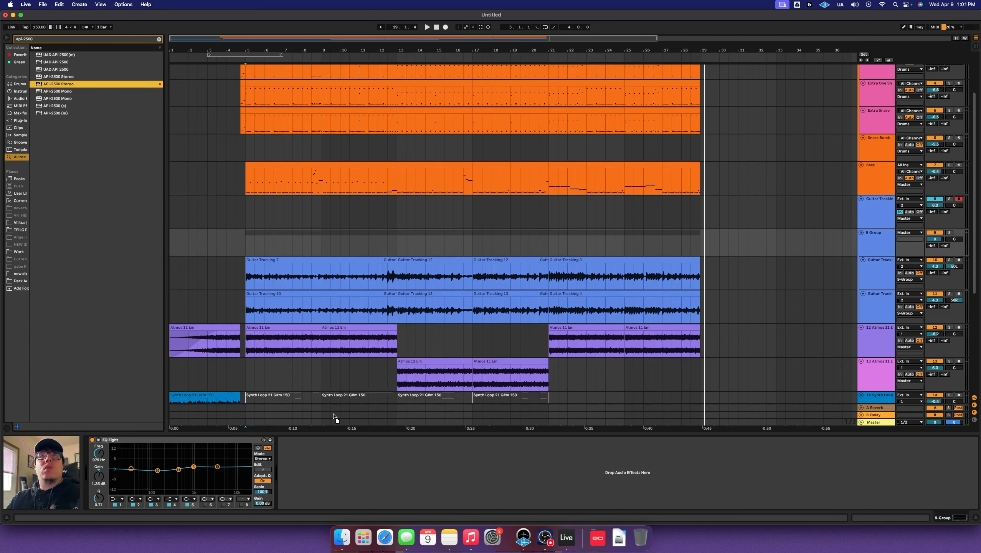
pyautogui.press('Return')
pyautogui.click(344, 211)
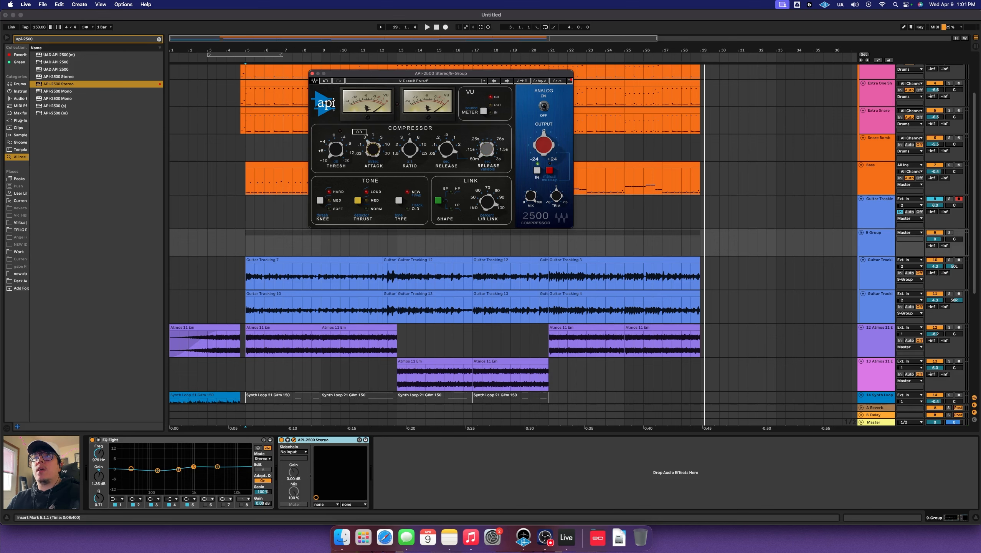
# Tweak the compressor threshold, set output to 6.7, and close the plugin window
pyautogui.press('space')
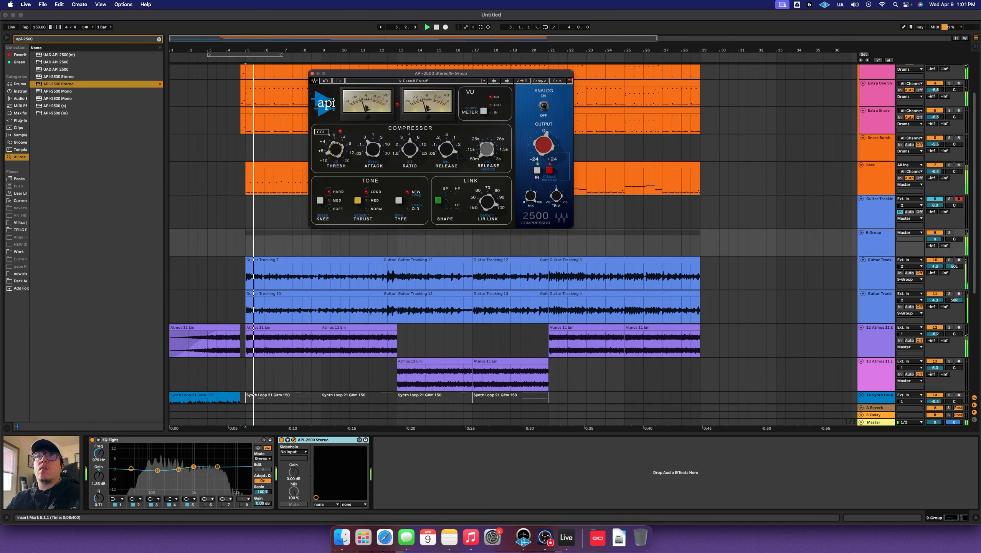
pyautogui.moveTo(544, 147); pyautogui.dragTo(544, 133)
pyautogui.moveTo(336, 150); pyautogui.dragTo(335, 148)
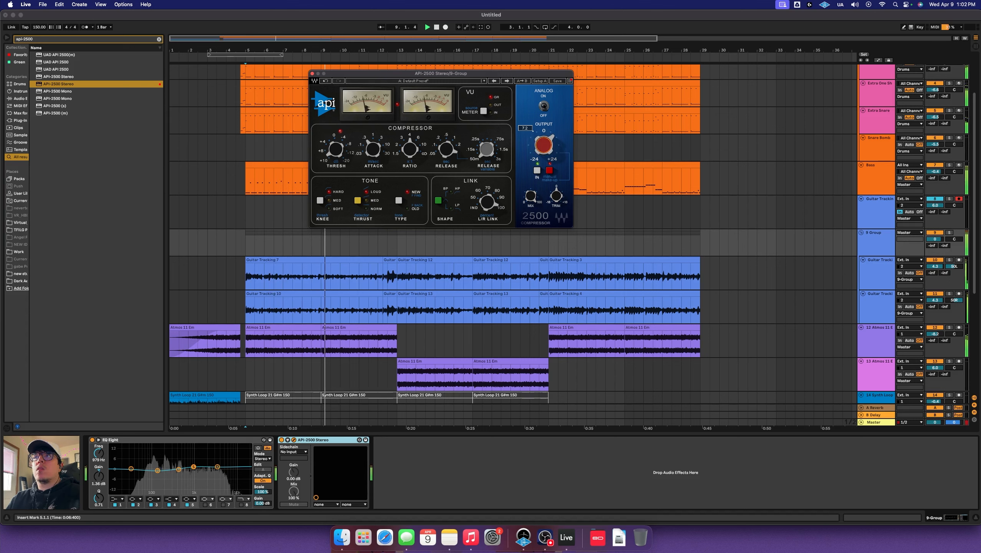
pyautogui.moveTo(544, 145); pyautogui.dragTo(544, 147)
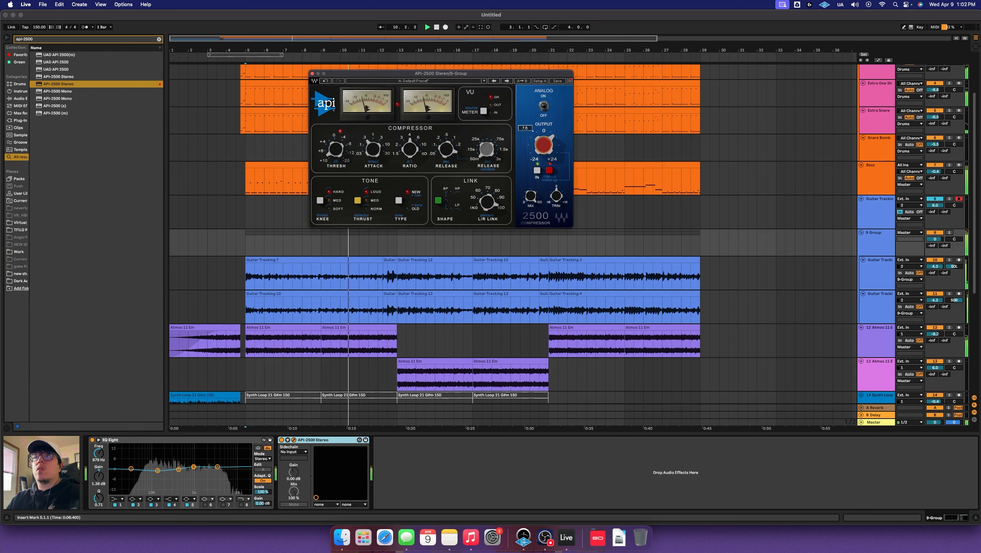
pyautogui.click(313, 75)
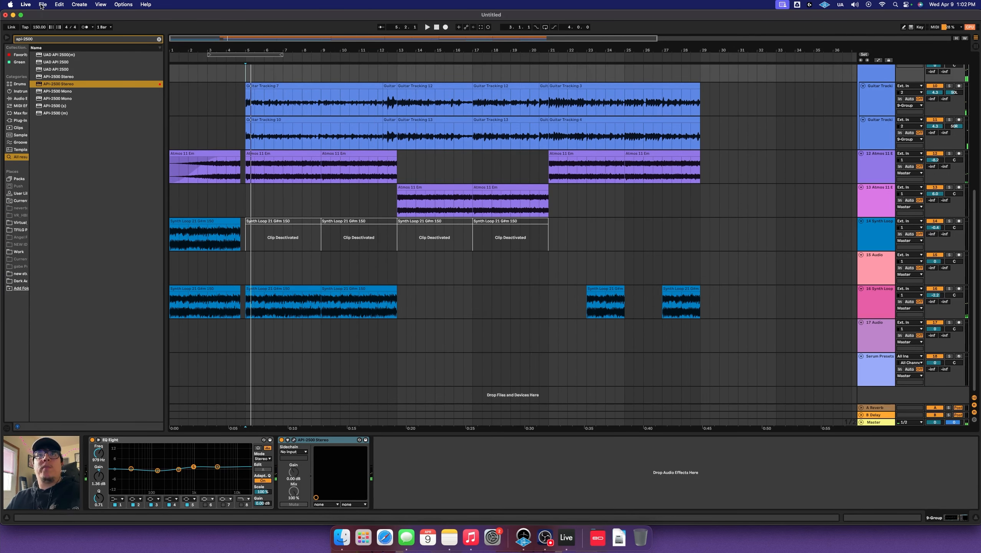
pyautogui.click(158, 39)
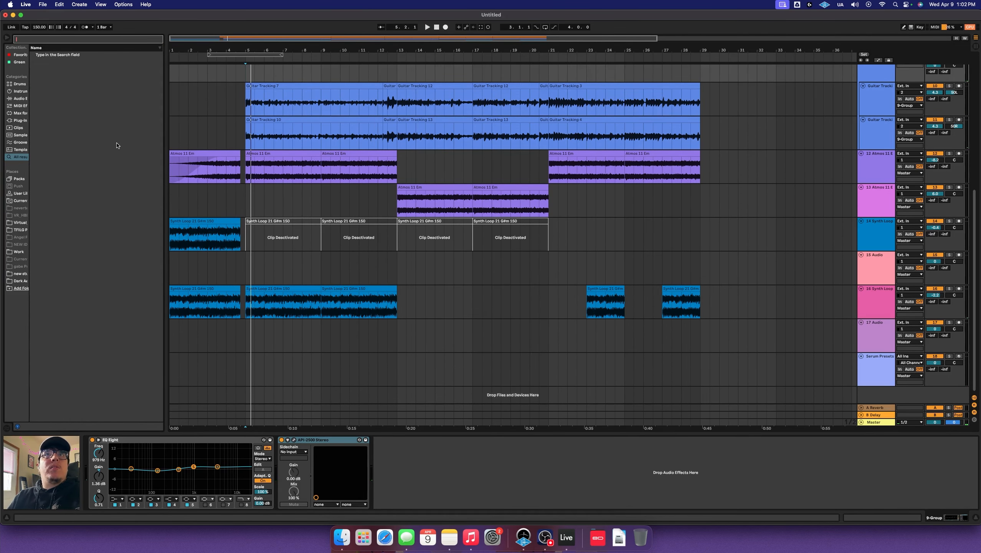
# Audition the risers and place Riser 11 on its own track starting at bar 1
pyautogui.click(20, 282)
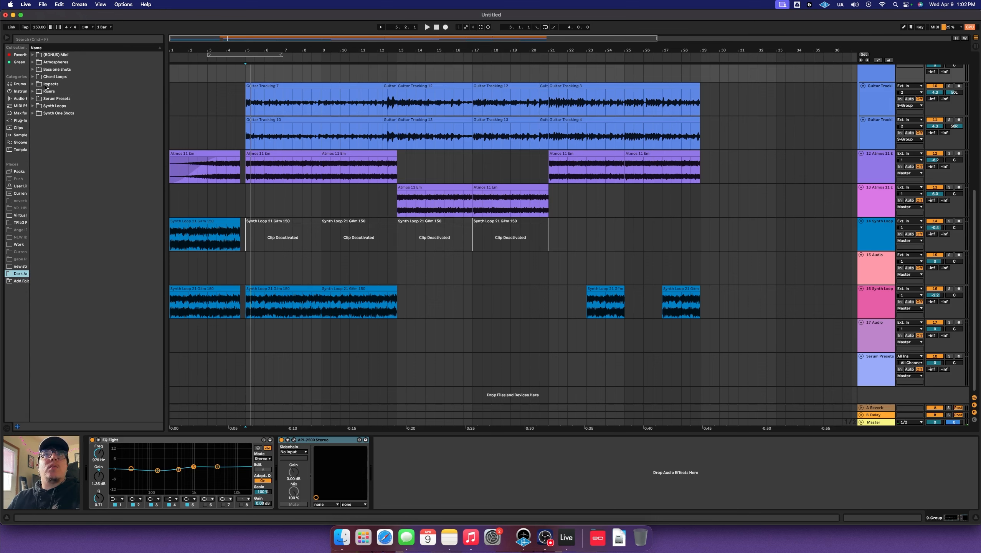
pyautogui.click(32, 84)
pyautogui.click(33, 84)
pyautogui.click(34, 91)
pyautogui.click(60, 98)
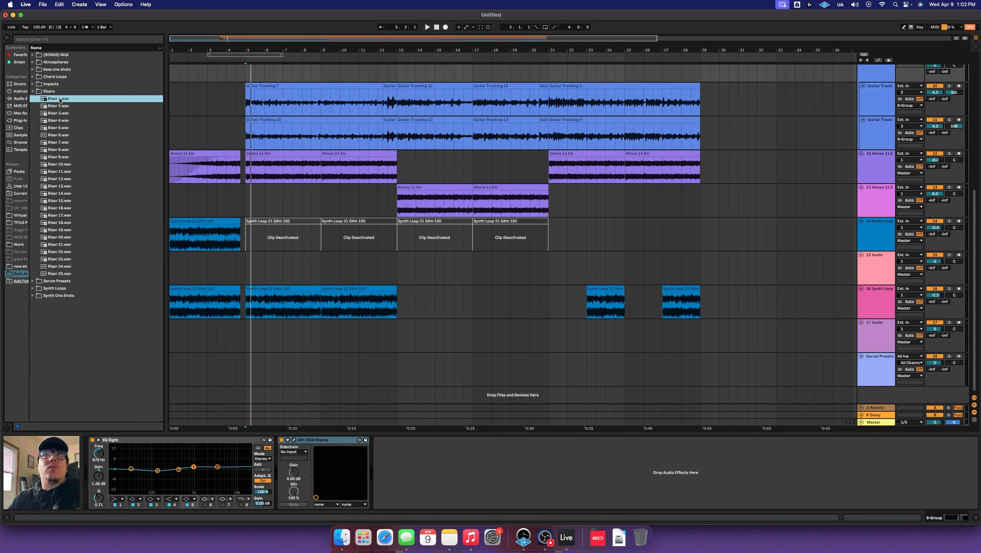
pyautogui.click(89, 174)
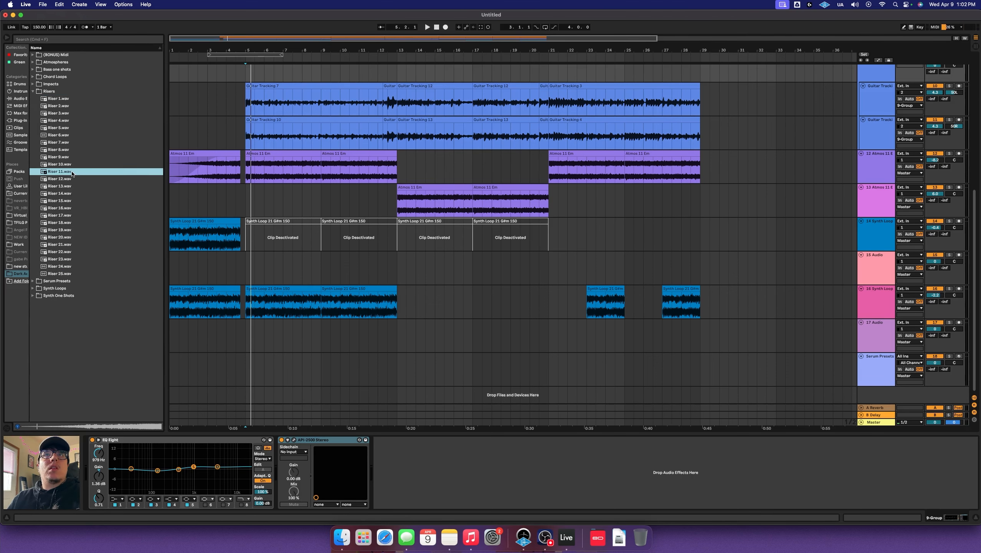
pyautogui.moveTo(71, 174); pyautogui.dragTo(189, 269)
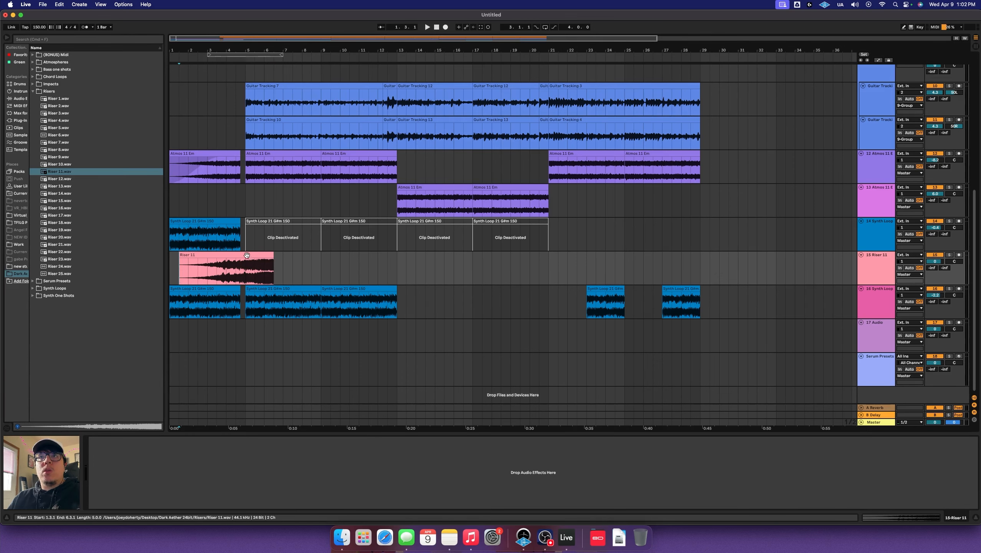
pyautogui.moveTo(246, 255); pyautogui.dragTo(217, 352)
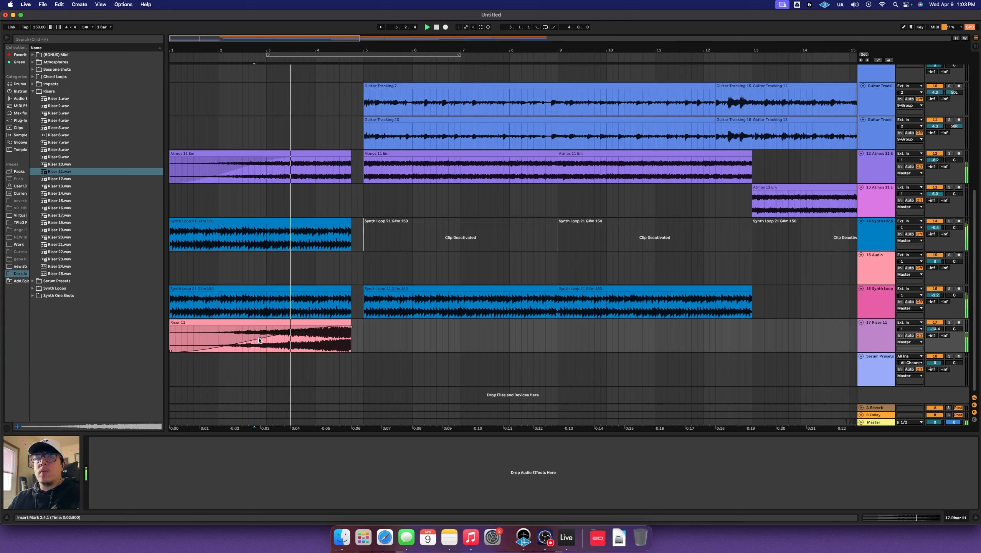
# Add Riser 3 on a new track starting at bar 1, turned down to -7 dB
pyautogui.click(67, 180)
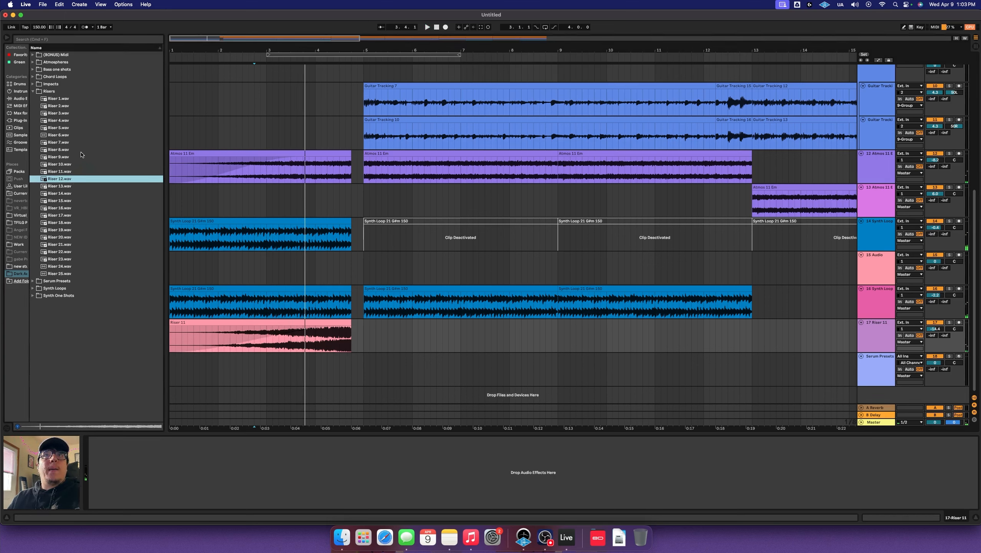
pyautogui.moveTo(58, 113); pyautogui.dragTo(271, 370)
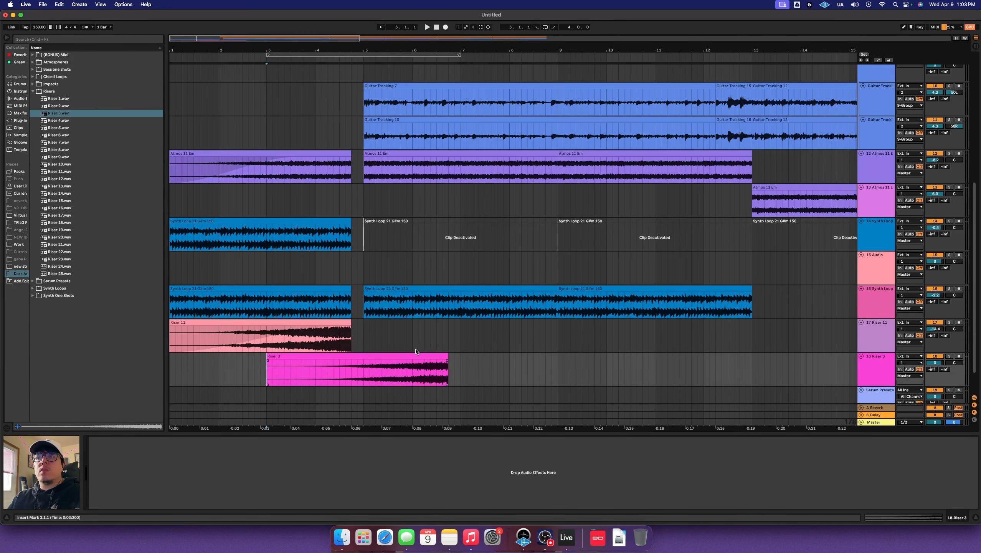
pyautogui.moveTo(416, 361); pyautogui.dragTo(316, 364)
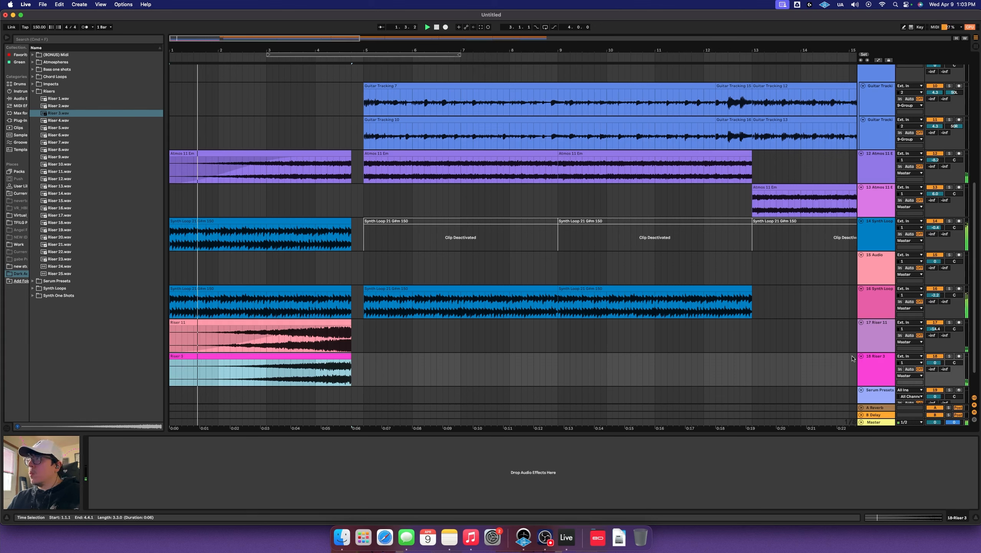
pyautogui.moveTo(938, 364); pyautogui.dragTo(939, 383)
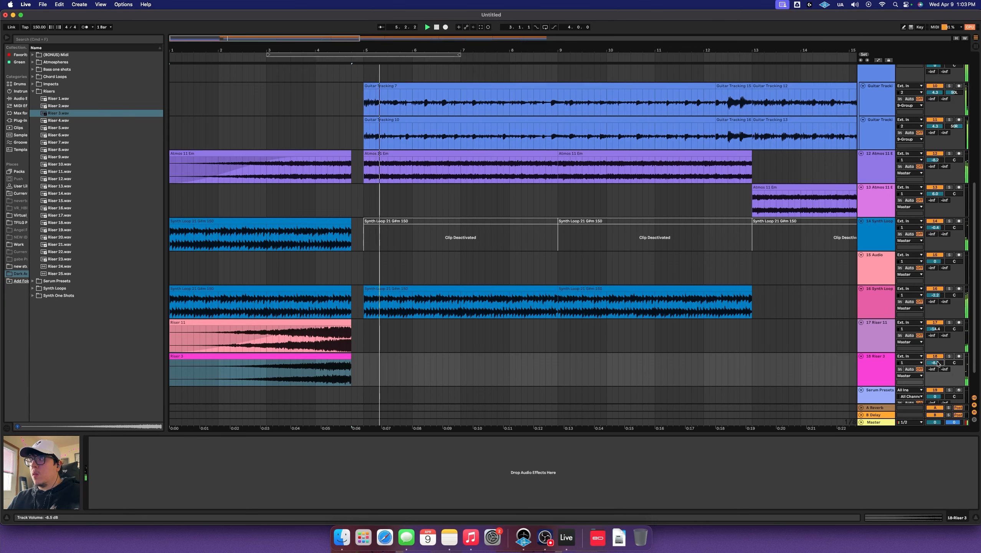
# Place Impact 2 on a new audio track at bar 5, audition it and adjust its volume
pyautogui.scroll(-2, 370, 335)
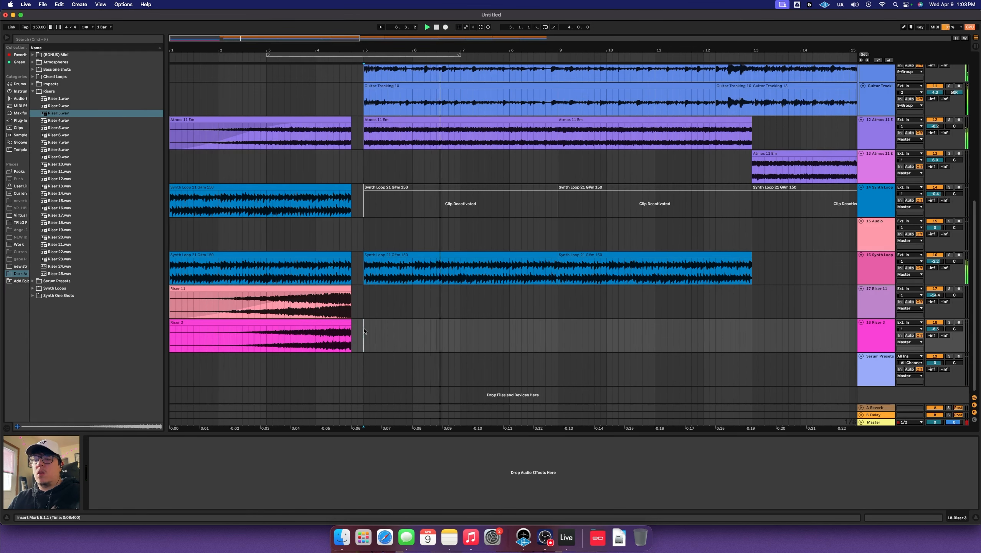
pyautogui.press('super+t')
pyautogui.click(34, 91)
pyautogui.click(34, 84)
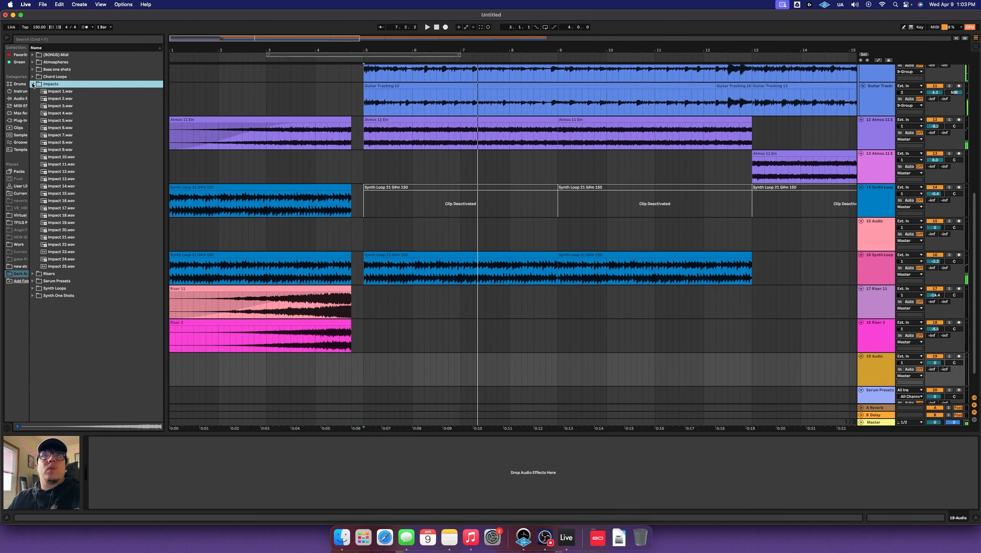
pyautogui.click(49, 92)
pyautogui.moveTo(58, 100)
pyautogui.mouseDown()
pyautogui.moveTo(162, 232)
pyautogui.moveTo(350, 338)
pyautogui.moveTo(365, 363)
pyautogui.mouseUp()
pyautogui.click(291, 364)
pyautogui.press('space')
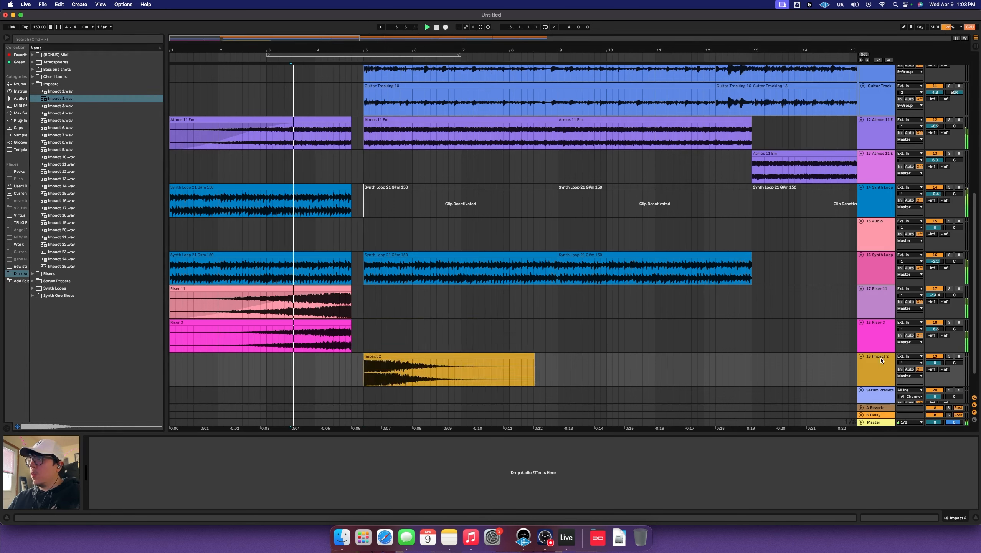
pyautogui.moveTo(935, 363); pyautogui.dragTo(935, 363)
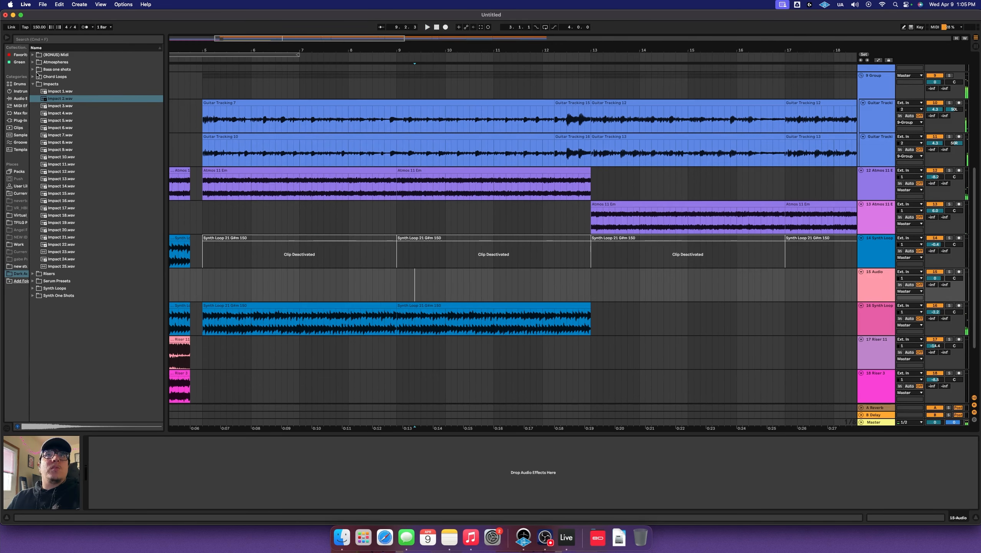
# Put Riser 15 on a new track starting at bar 8, audition it and adjust volume
pyautogui.click(33, 84)
pyautogui.click(33, 91)
pyautogui.click(80, 215)
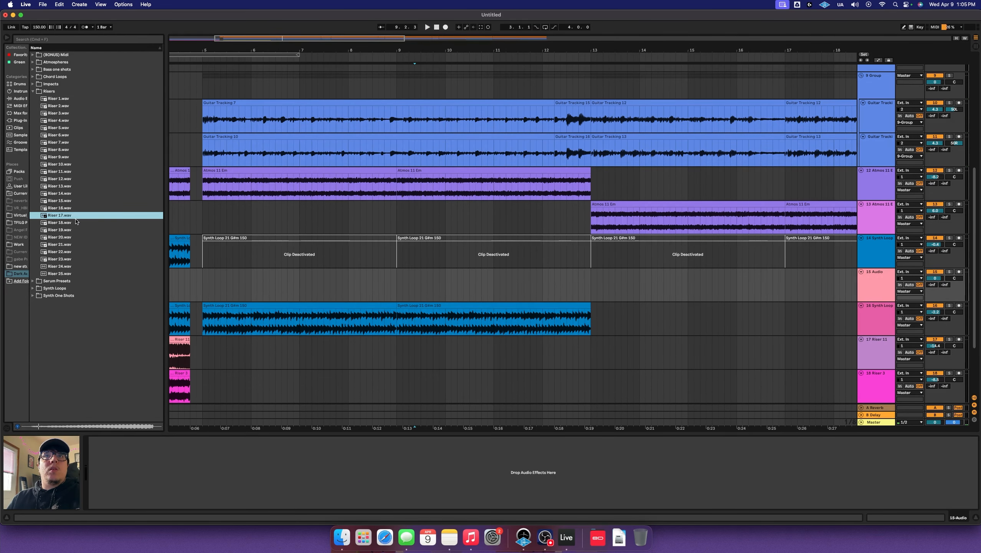
pyautogui.click(77, 208)
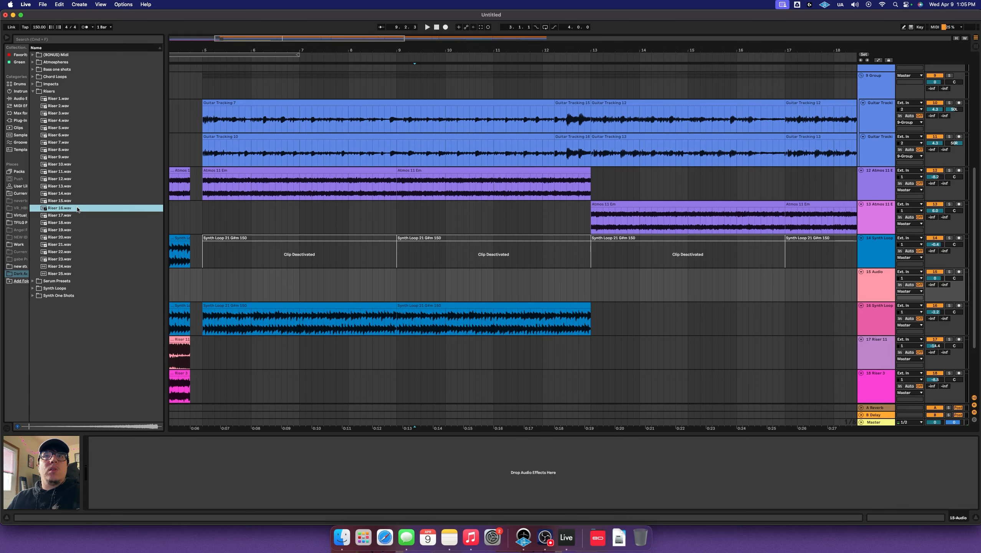
pyautogui.press('Up')
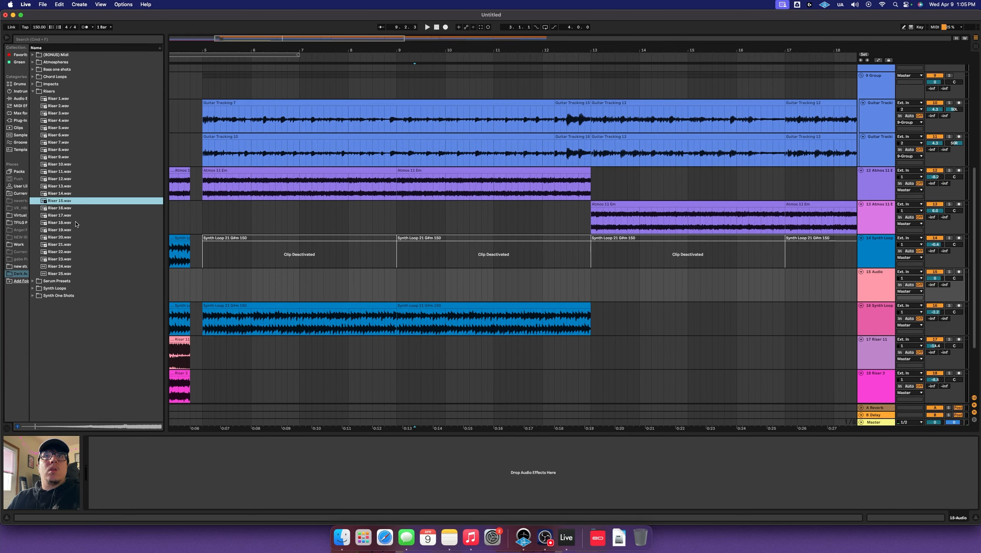
pyautogui.moveTo(64, 200); pyautogui.dragTo(265, 402)
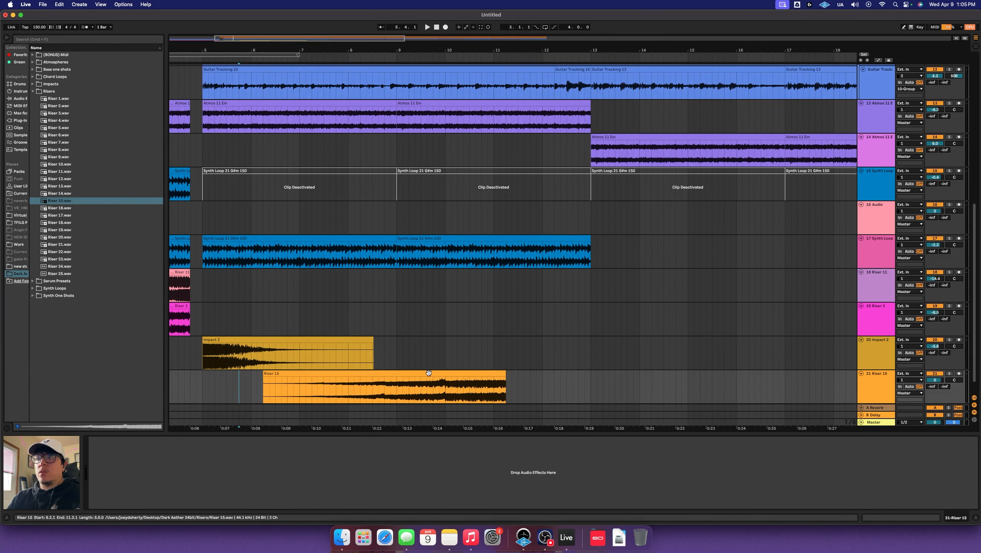
pyautogui.moveTo(426, 374); pyautogui.dragTo(511, 375)
pyautogui.press('space')
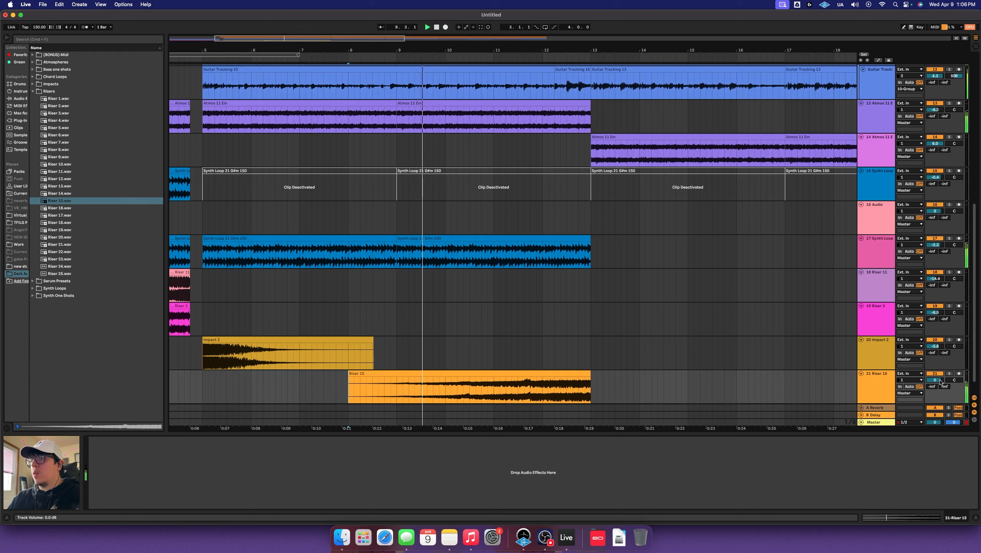
pyautogui.moveTo(940, 382); pyautogui.dragTo(940, 383)
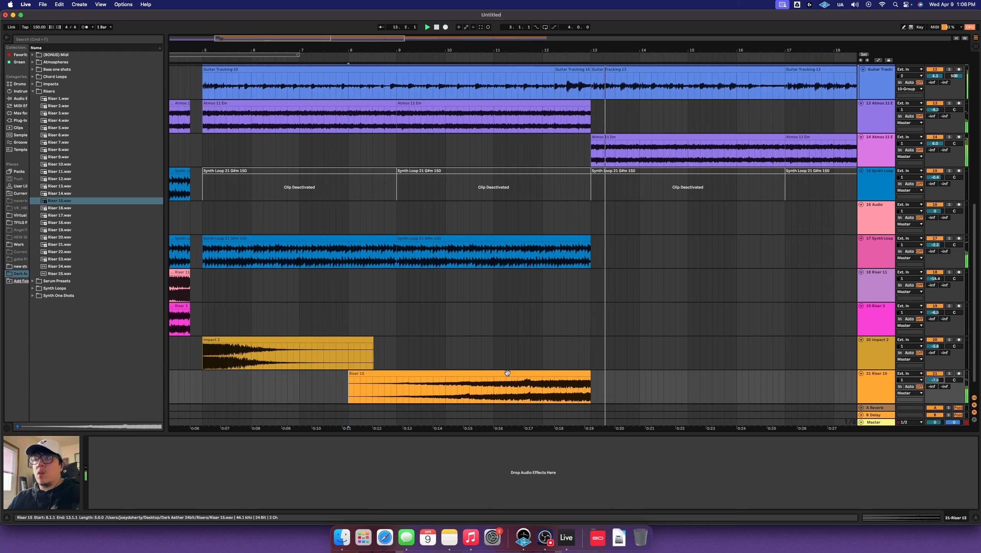
# Use Riser 13 at bar 8 on the riser track at about -6.8 dB, then add an empty audio track
pyautogui.click(89, 195)
pyautogui.click(78, 188)
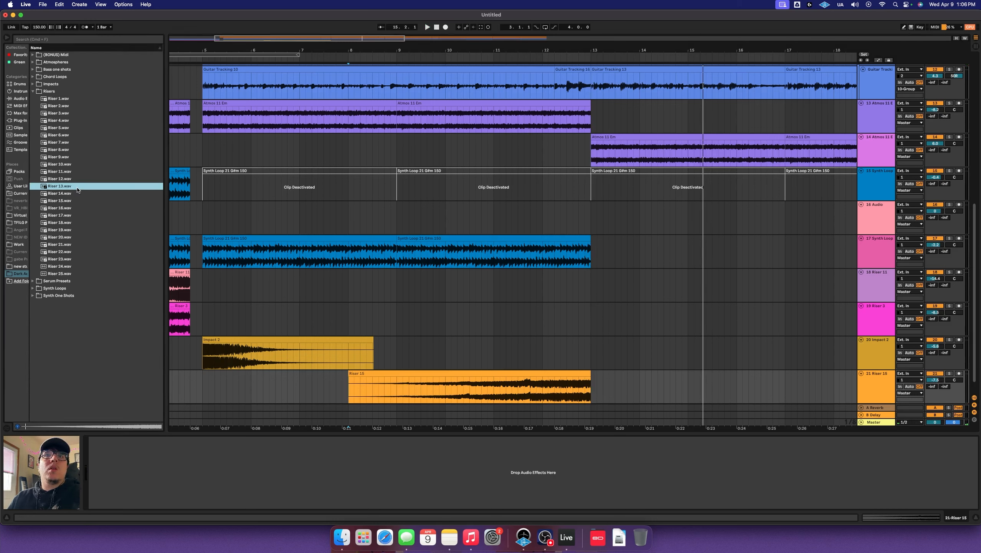
pyautogui.moveTo(65, 188); pyautogui.dragTo(350, 385)
pyautogui.press('space')
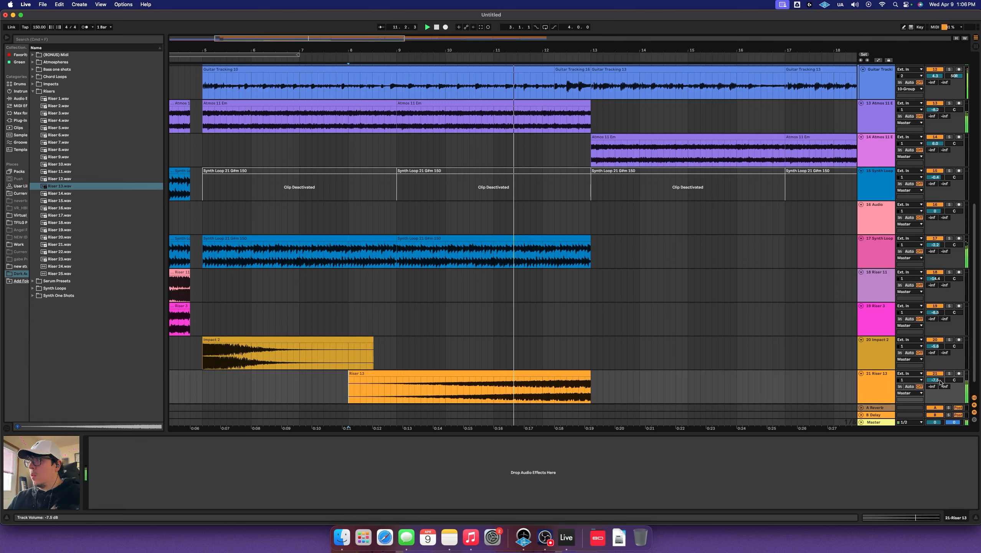
pyautogui.moveTo(940, 380); pyautogui.dragTo(940, 378)
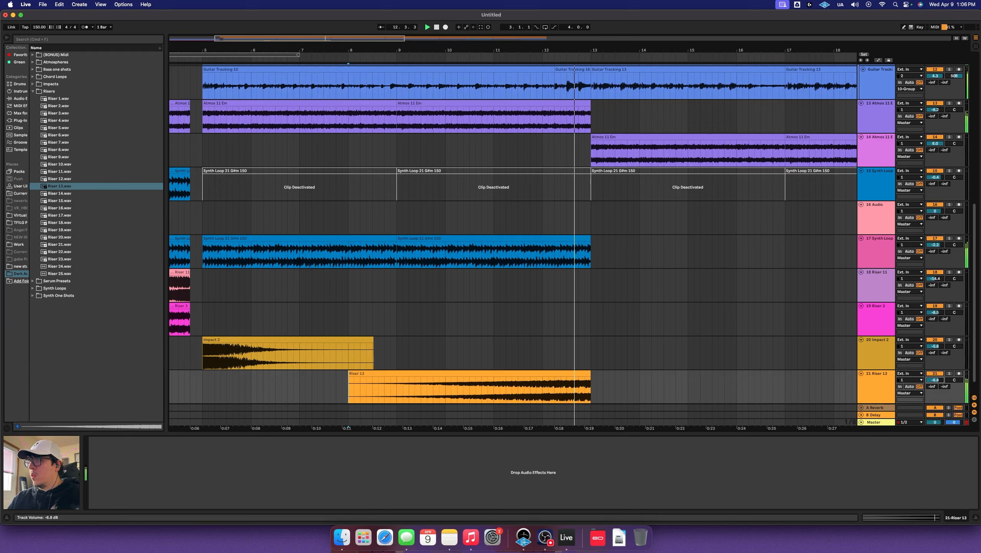
pyautogui.press('space')
pyautogui.click(585, 360)
pyautogui.press('super+t')
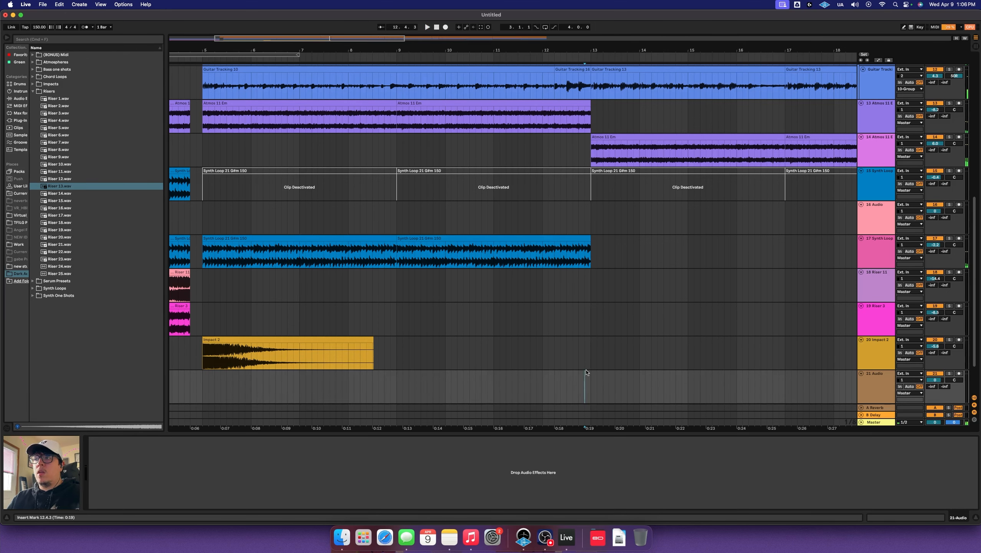
# Place Impact 22 on the new track at bar 13 and set it to -6.0 dB
pyautogui.click(33, 92)
pyautogui.click(33, 84)
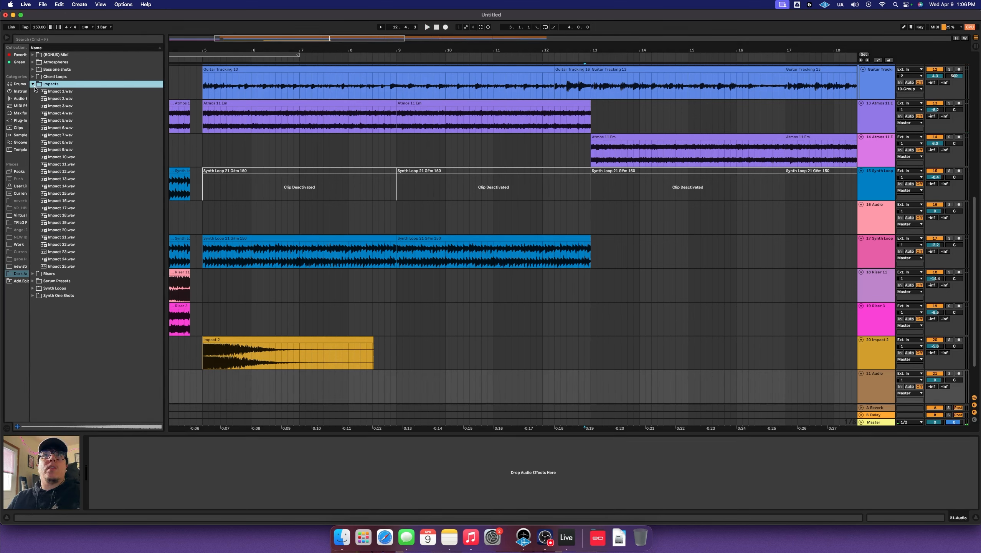
pyautogui.click(85, 231)
pyautogui.click(82, 243)
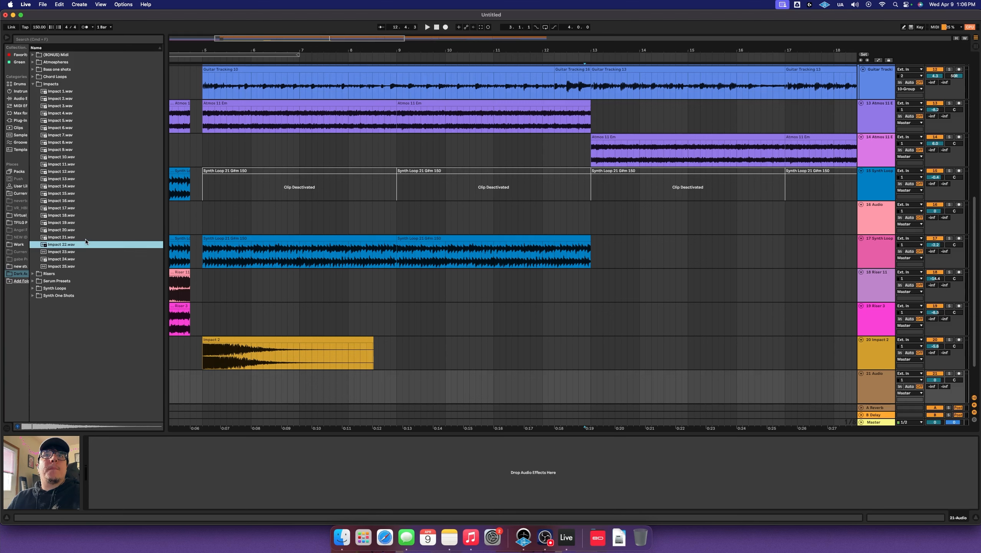
pyautogui.moveTo(84, 243)
pyautogui.mouseDown()
pyautogui.moveTo(116, 271)
pyautogui.moveTo(602, 390)
pyautogui.moveTo(591, 391)
pyautogui.mouseUp()
pyautogui.click(554, 380)
pyautogui.press('space')
pyautogui.moveTo(935, 380); pyautogui.dragTo(935, 386)
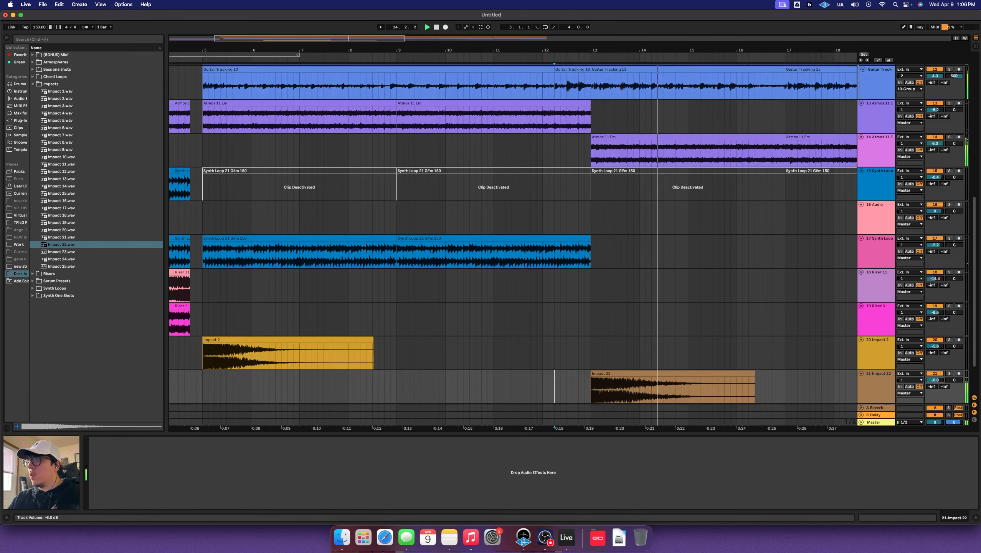
# Copy the Impact 2 clip so it also hits at bar 13
pyautogui.scroll(-3, 794, 343)
pyautogui.moveTo(287, 289); pyautogui.dragTo(677, 306)
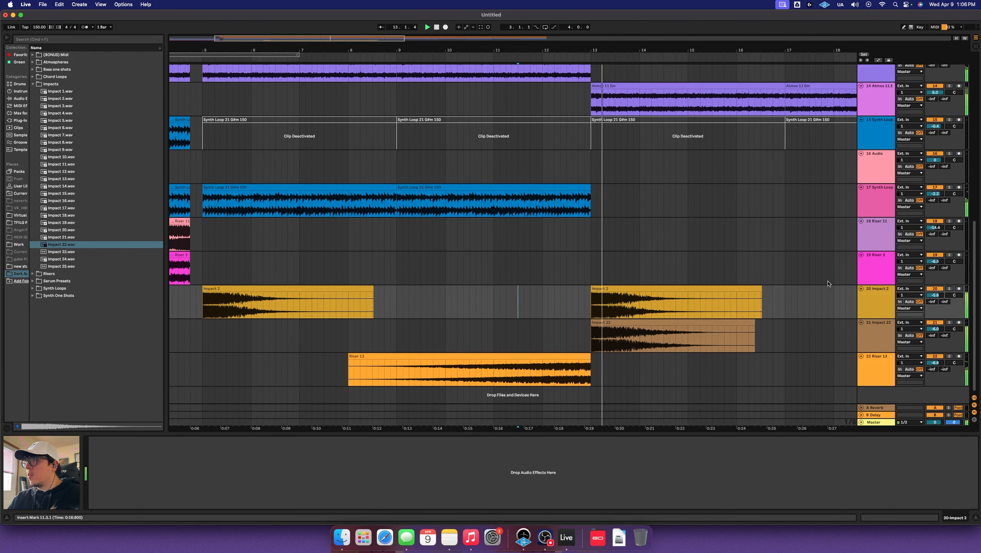
pyautogui.hscroll(6, 744, 270)
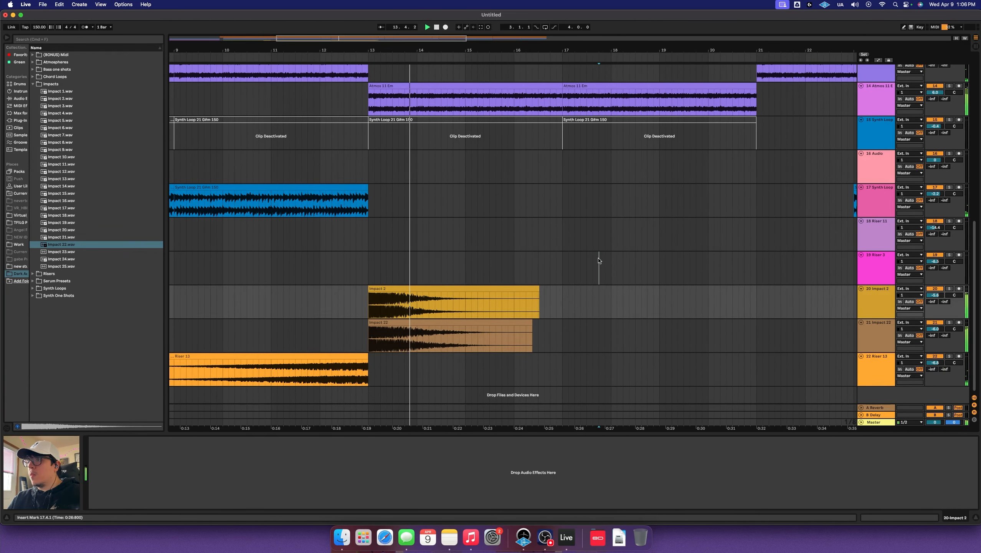
pyautogui.click(599, 262)
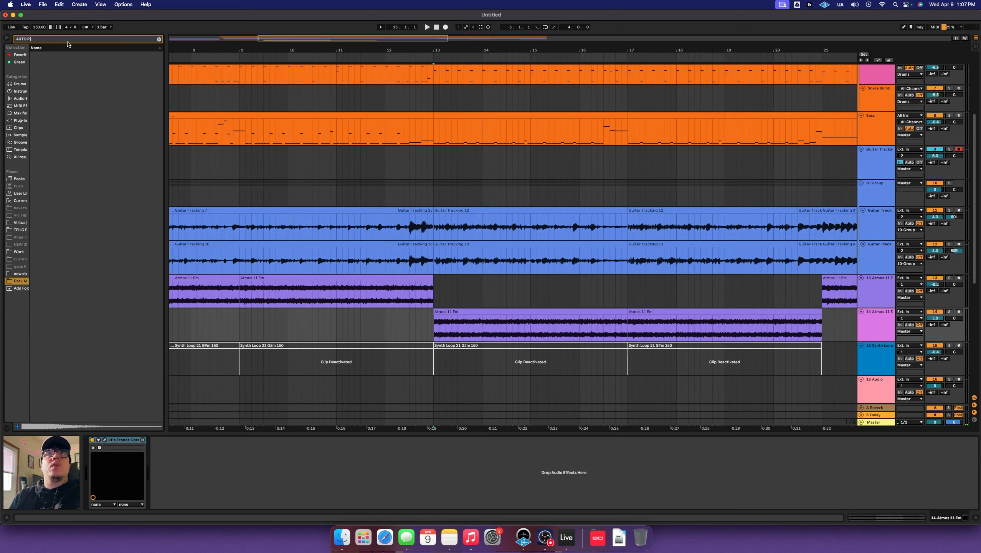
# Add Auto Pan to the soloed Atmos 11 Em track with rate 1/2 and amount 54%
pyautogui.click(17, 158)
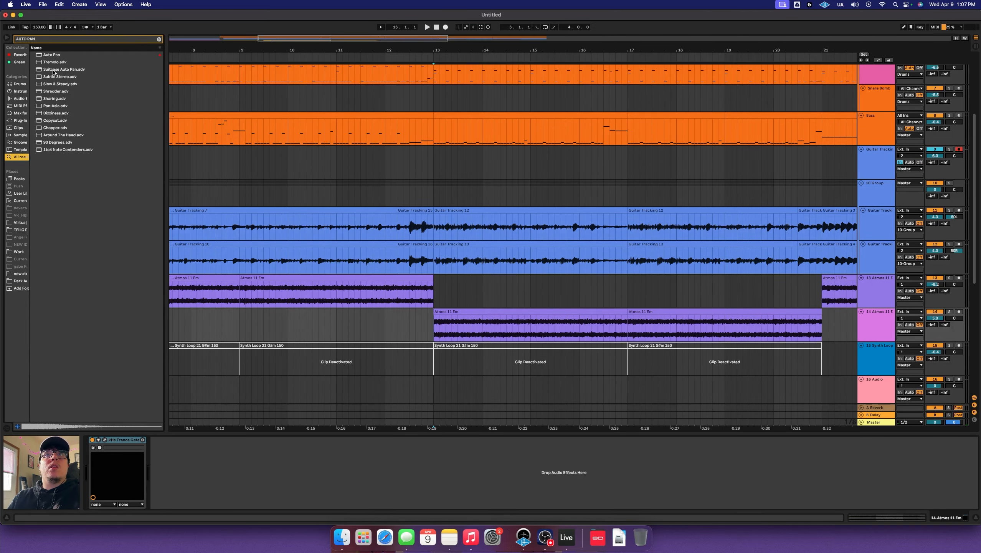
pyautogui.moveTo(51, 55); pyautogui.dragTo(444, 329)
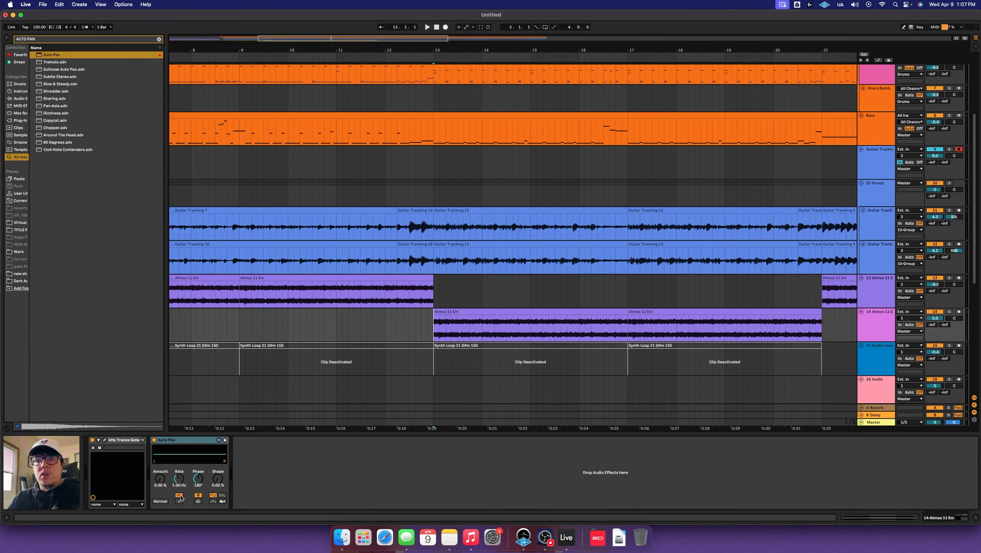
pyautogui.moveTo(161, 481); pyautogui.dragTo(160, 430)
pyautogui.press('space')
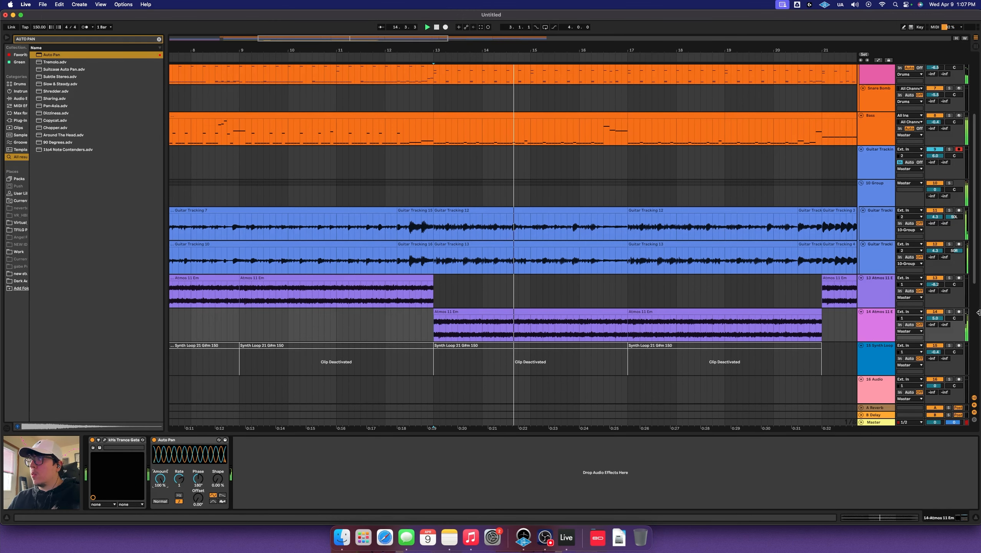
pyautogui.click(949, 311)
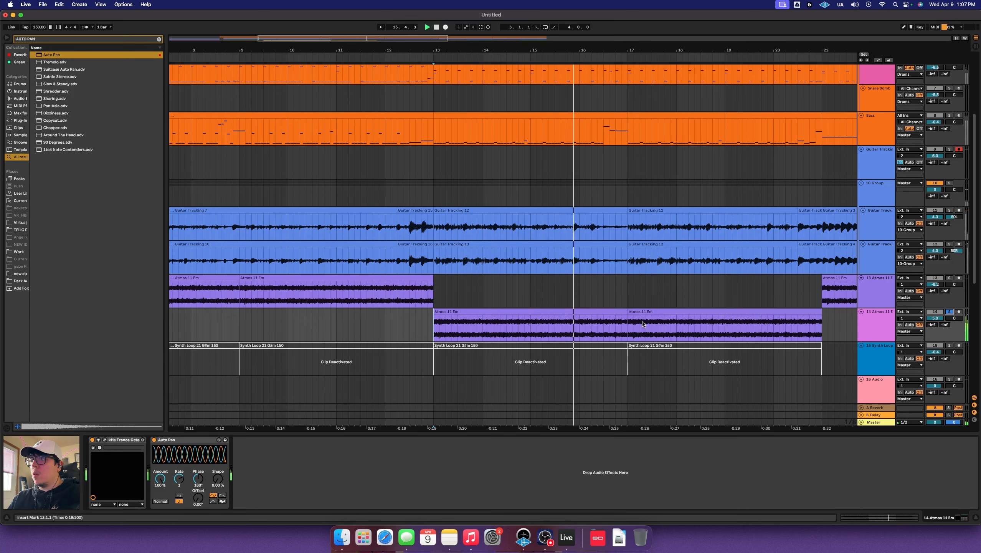
pyautogui.moveTo(183, 479); pyautogui.dragTo(183, 482)
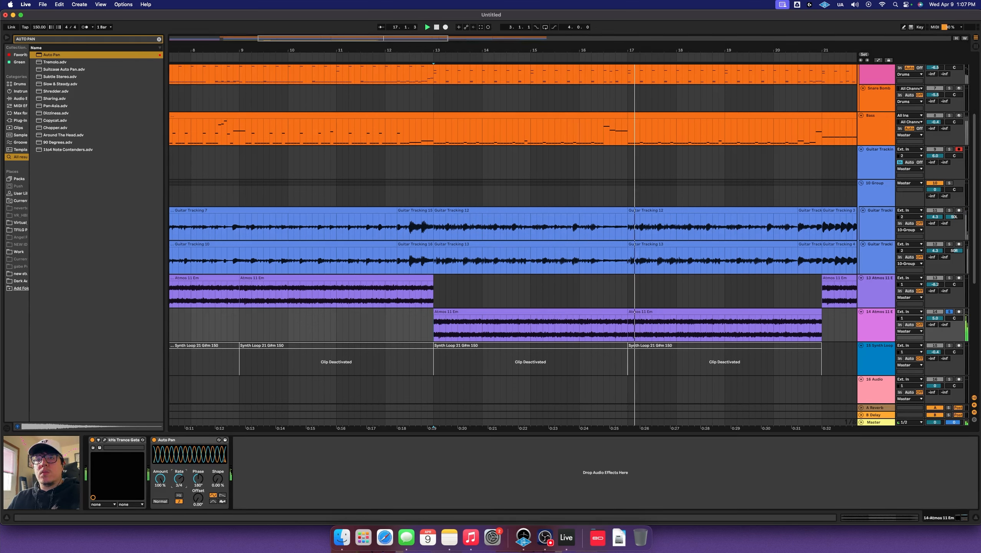
pyautogui.moveTo(183, 482); pyautogui.dragTo(183, 487)
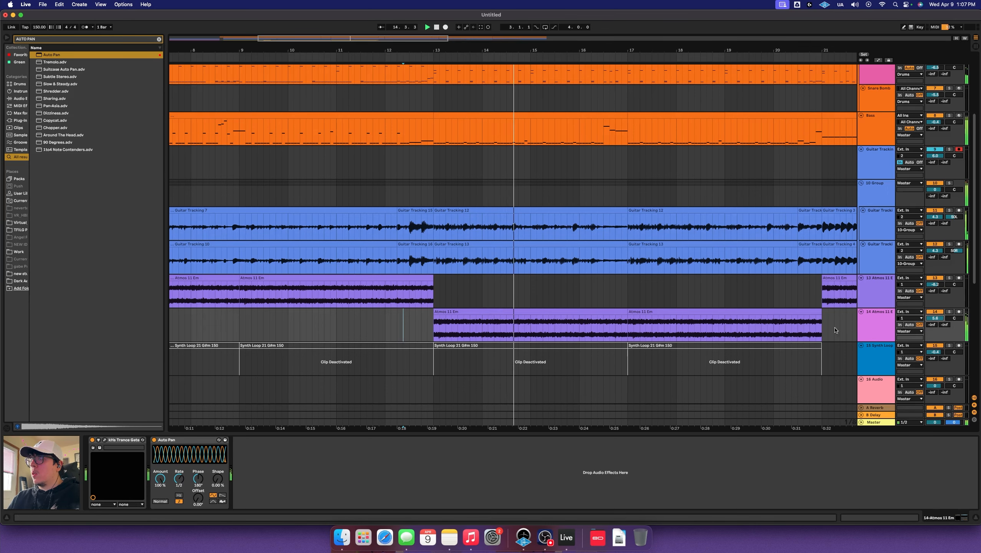
pyautogui.moveTo(164, 481); pyautogui.dragTo(164, 504)
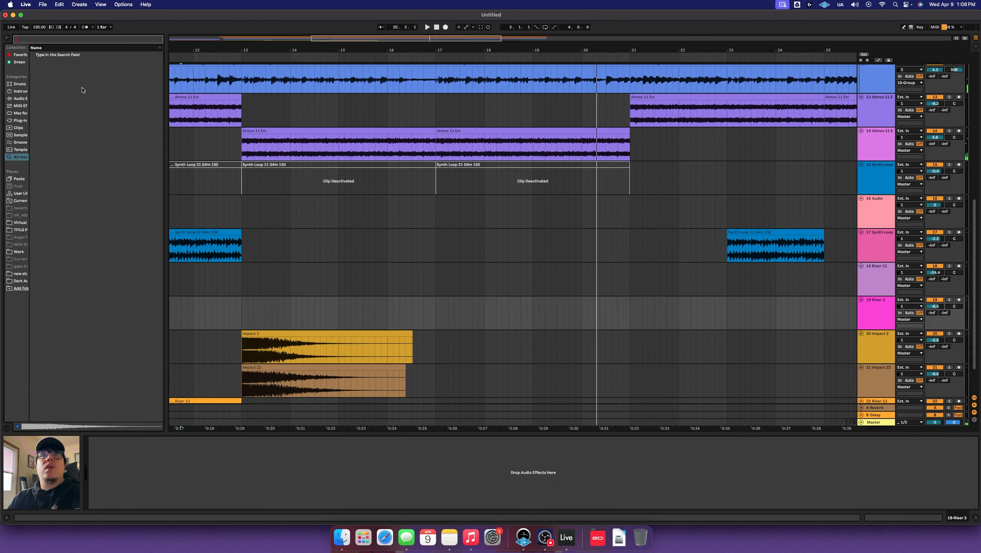
# Put Impact 1 on a new track at bar 21 and move the Impact 2 track below it
pyautogui.click(20, 280)
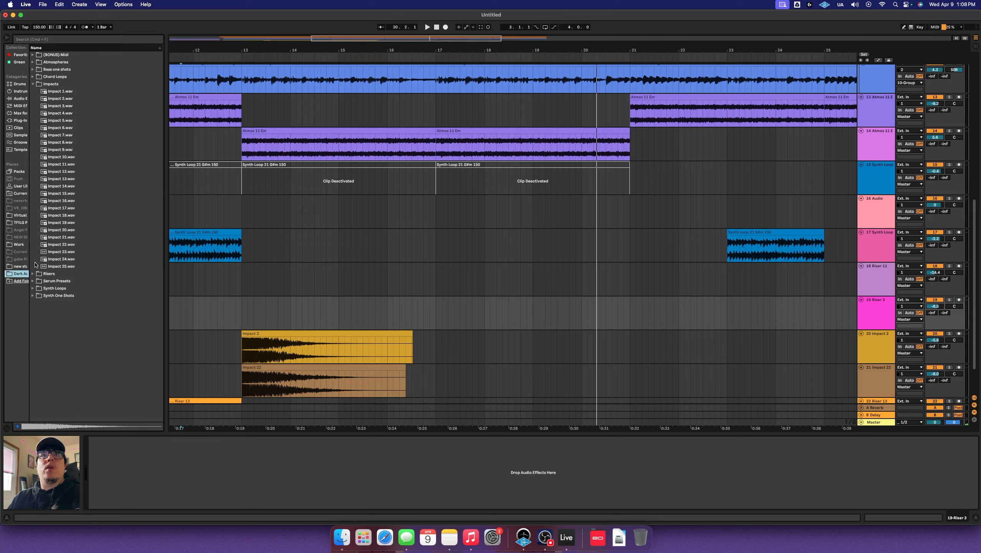
pyautogui.click(67, 93)
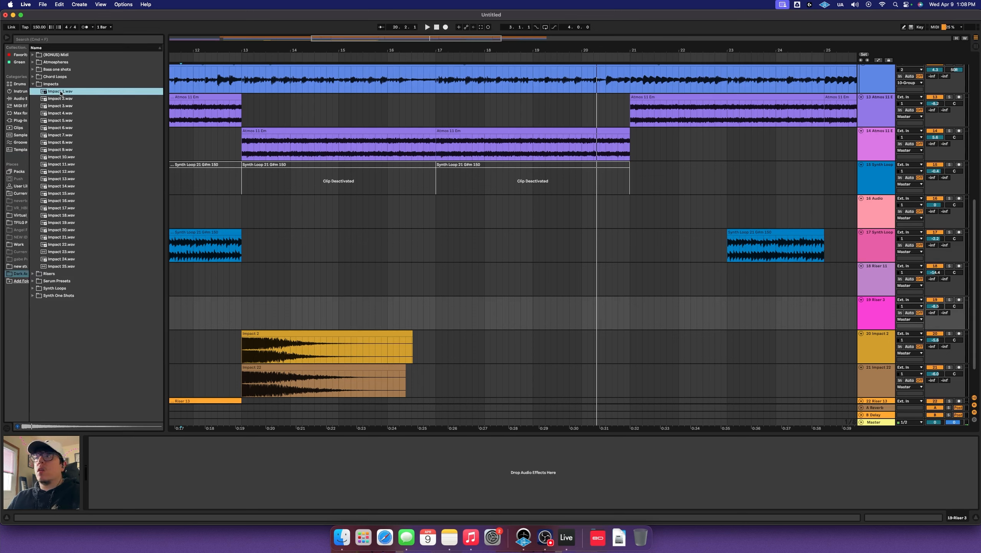
pyautogui.moveTo(60, 92); pyautogui.dragTo(641, 371)
pyautogui.press('super+t')
pyautogui.click(611, 347)
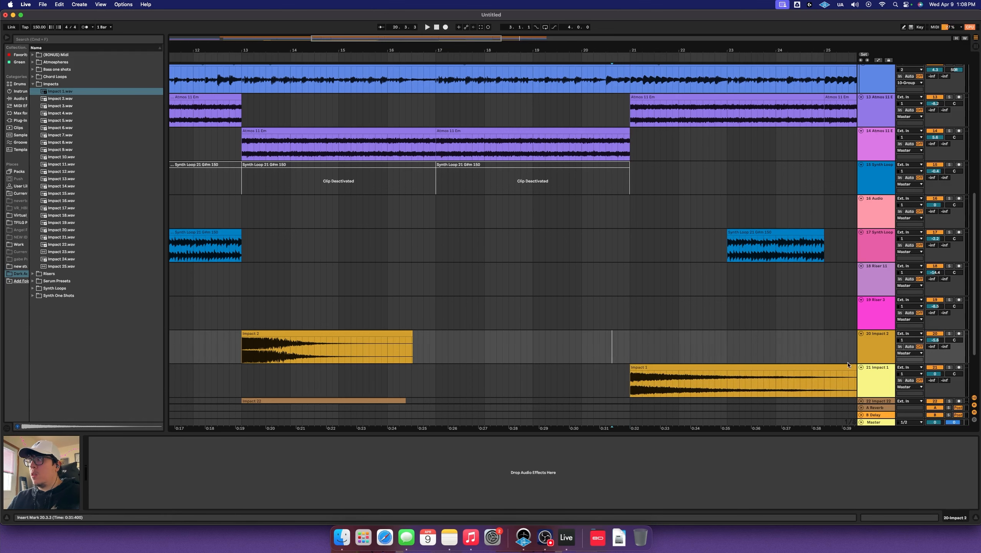
pyautogui.moveTo(873, 356); pyautogui.dragTo(876, 394)
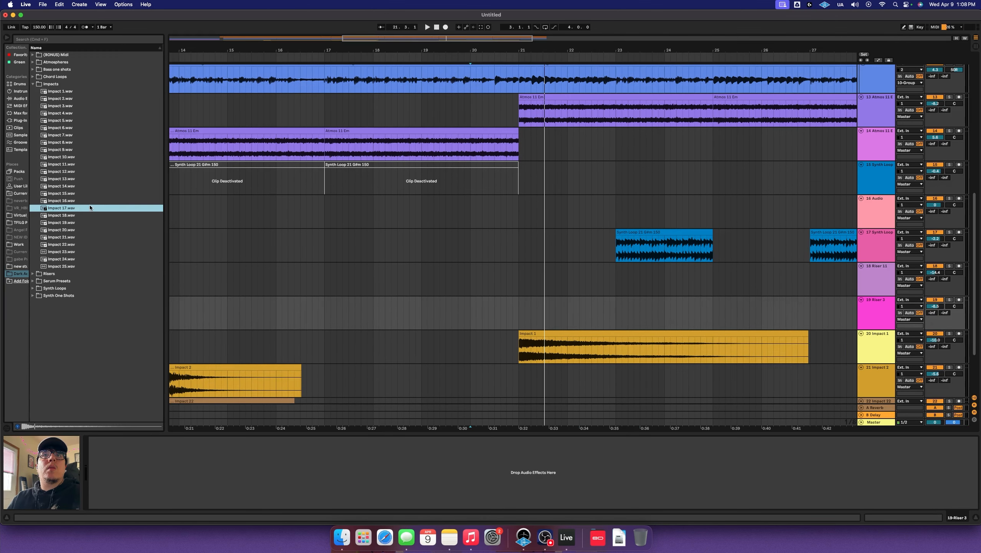
# Add Impact 16 at bar 21 on its own track, then insert an empty audio track below Impact 1
pyautogui.moveTo(77, 201); pyautogui.dragTo(533, 337)
pyautogui.press('super+t')
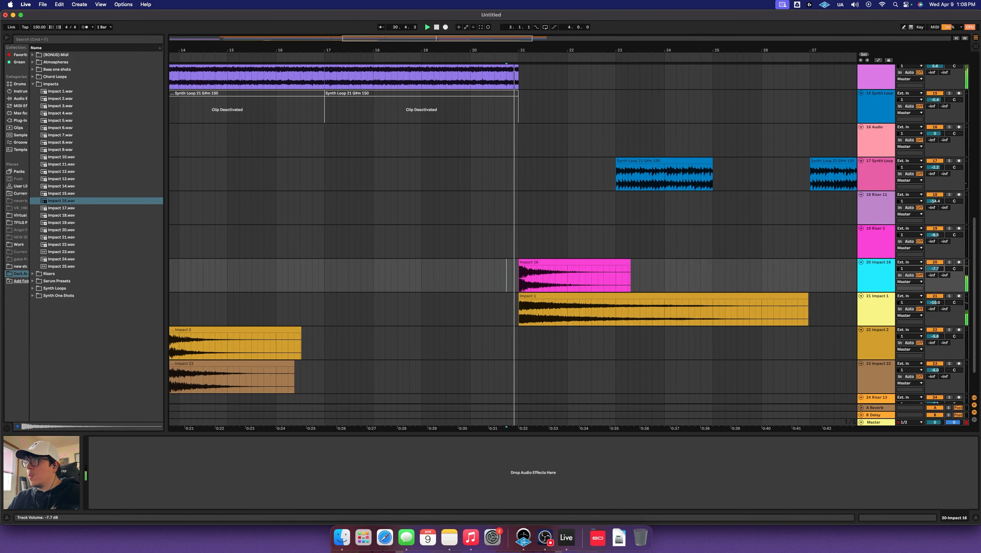
pyautogui.hscroll(-5, 580, 271)
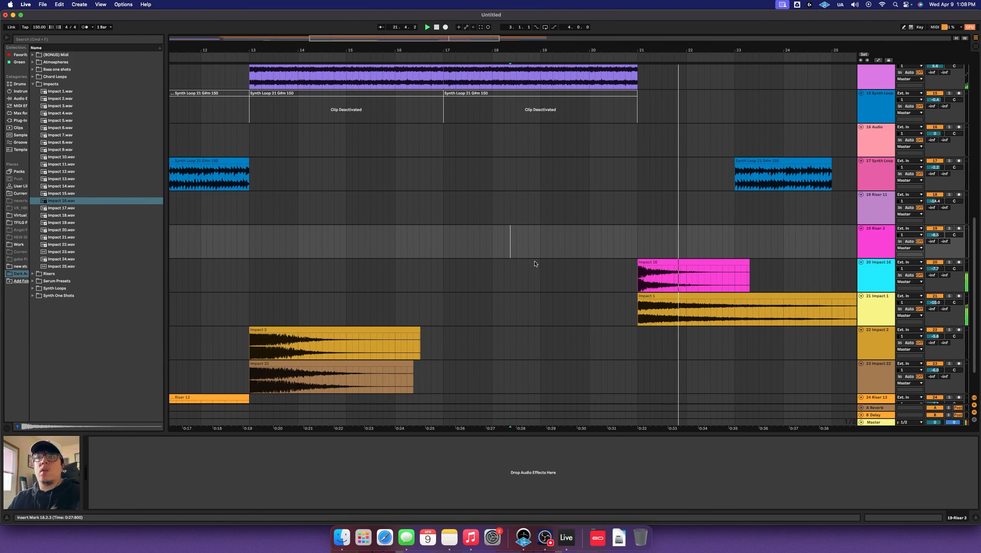
pyautogui.click(524, 267)
pyautogui.click(510, 252)
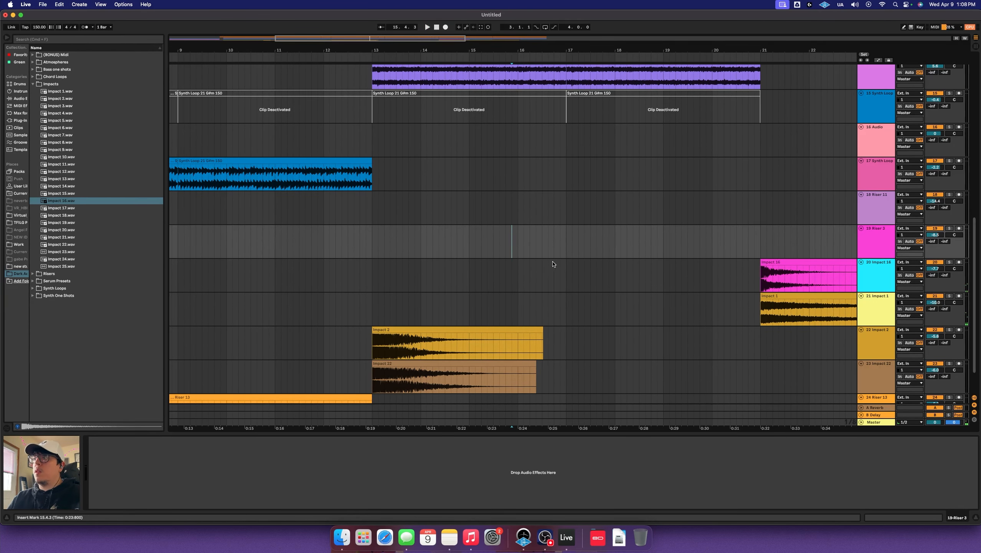
pyautogui.click(561, 306)
pyautogui.press('super+t')
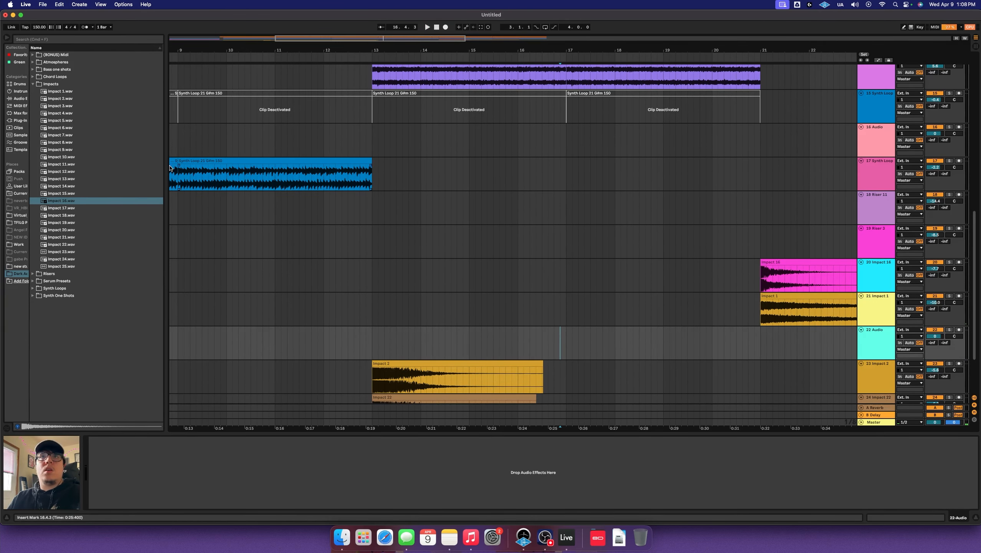
pyautogui.click(34, 83)
# Place Riser 1 on the new track from bar 16, lower it slightly, and fade it in to bar 19
pyautogui.click(33, 90)
pyautogui.moveTo(59, 101); pyautogui.dragTo(520, 336)
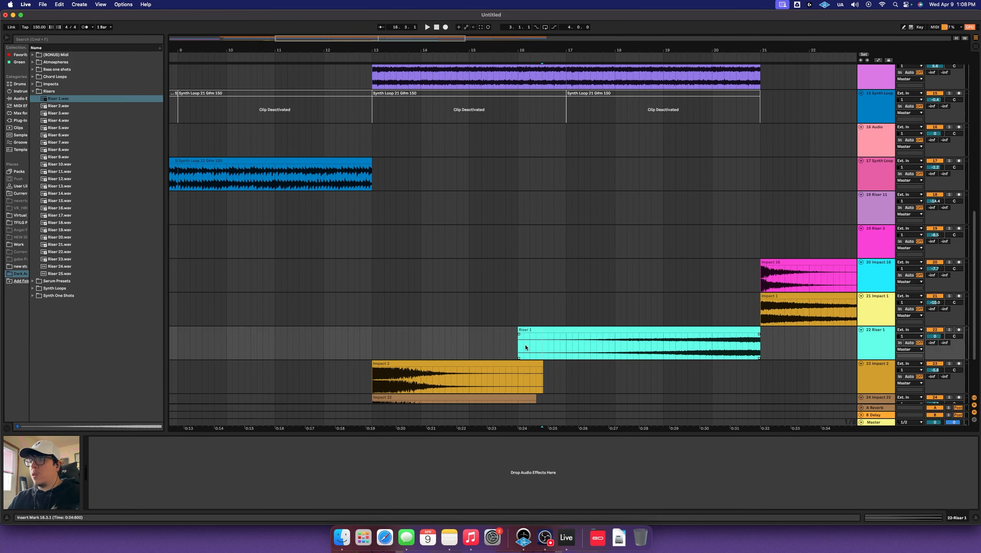
pyautogui.press('space')
pyautogui.moveTo(936, 335); pyautogui.dragTo(941, 337)
pyautogui.click(506, 341)
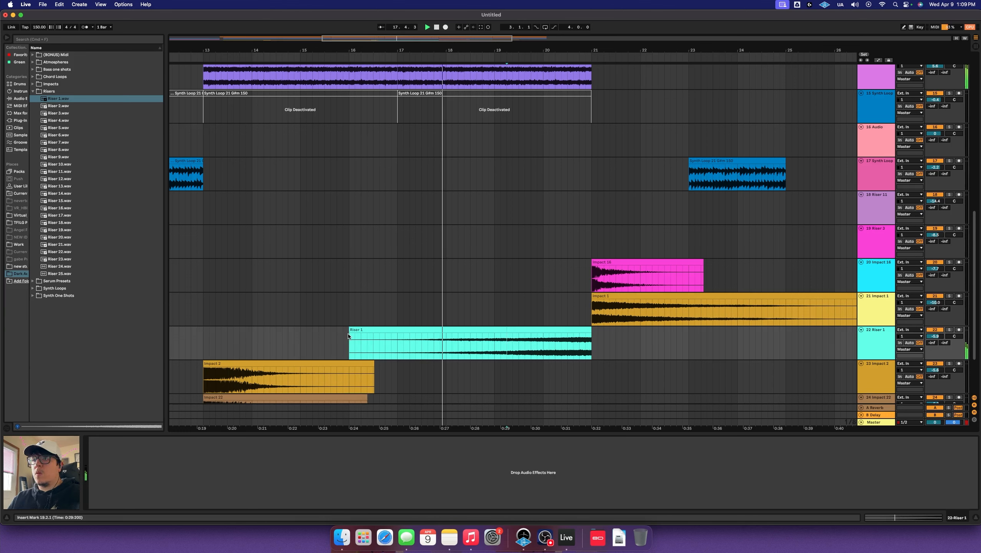
pyautogui.moveTo(348, 336); pyautogui.dragTo(499, 341)
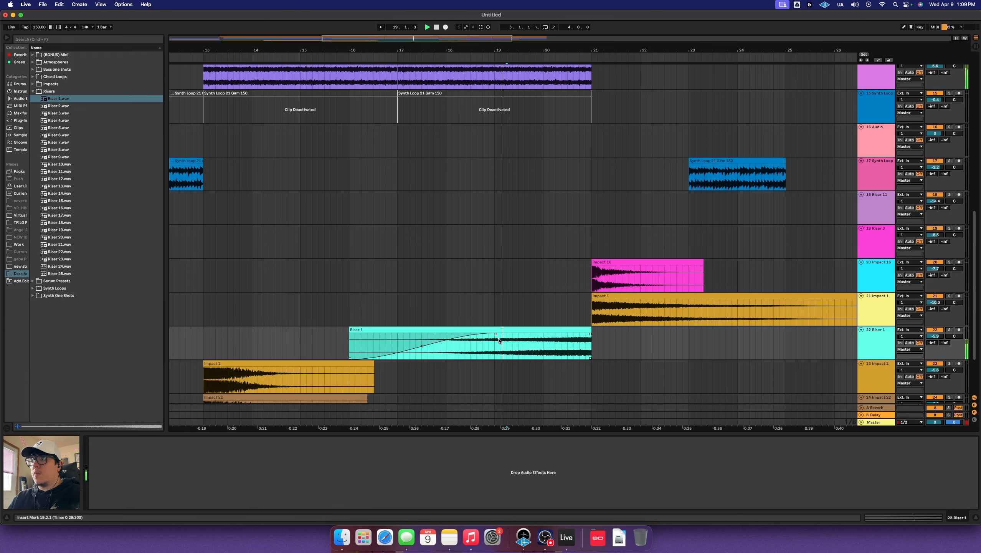
pyautogui.click(658, 346)
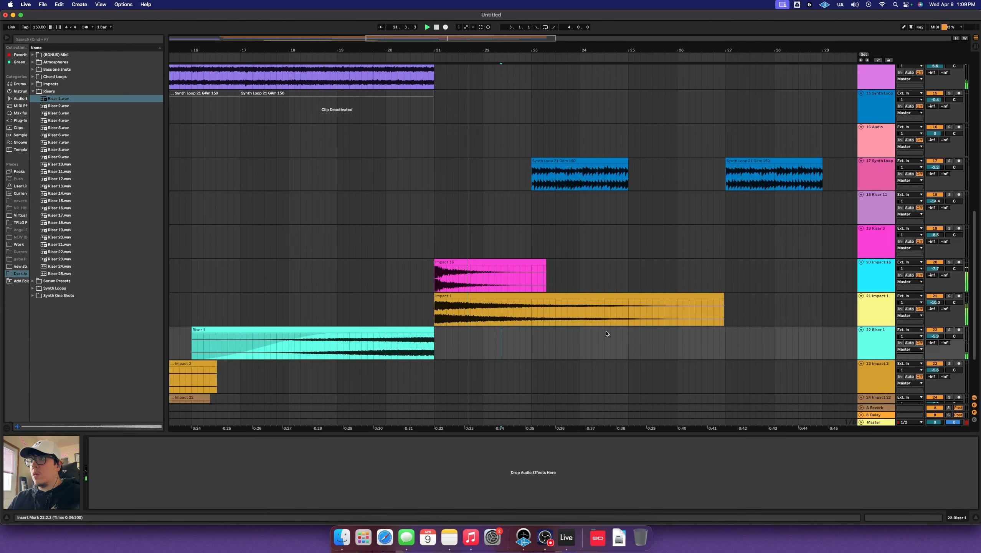
# Add Riser 4 on a new track ending at bar 21, turned down to -4.1 dB
pyautogui.hscroll(-5, 495, 347)
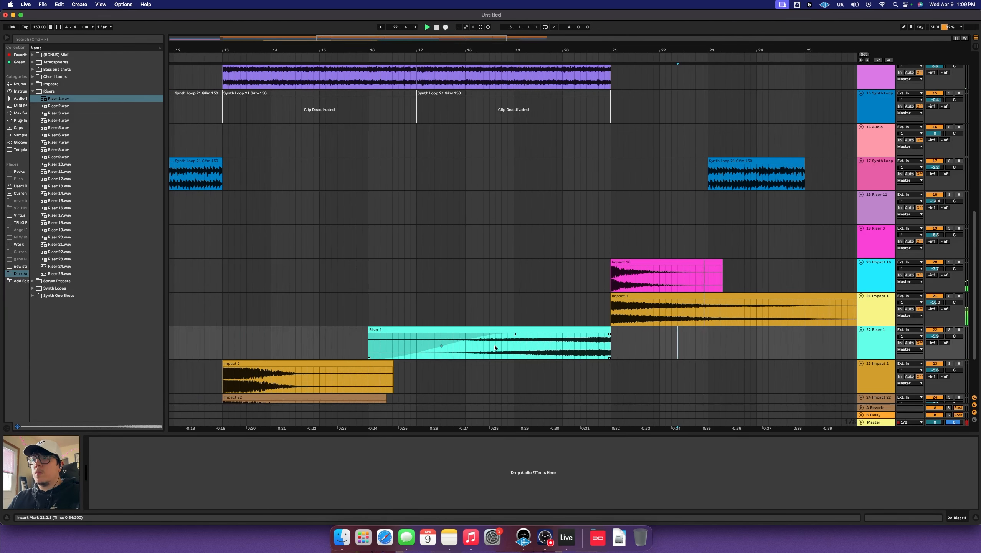
pyautogui.moveTo(116, 120); pyautogui.dragTo(440, 374)
pyautogui.click(603, 376)
pyautogui.scroll(5, 613, 379)
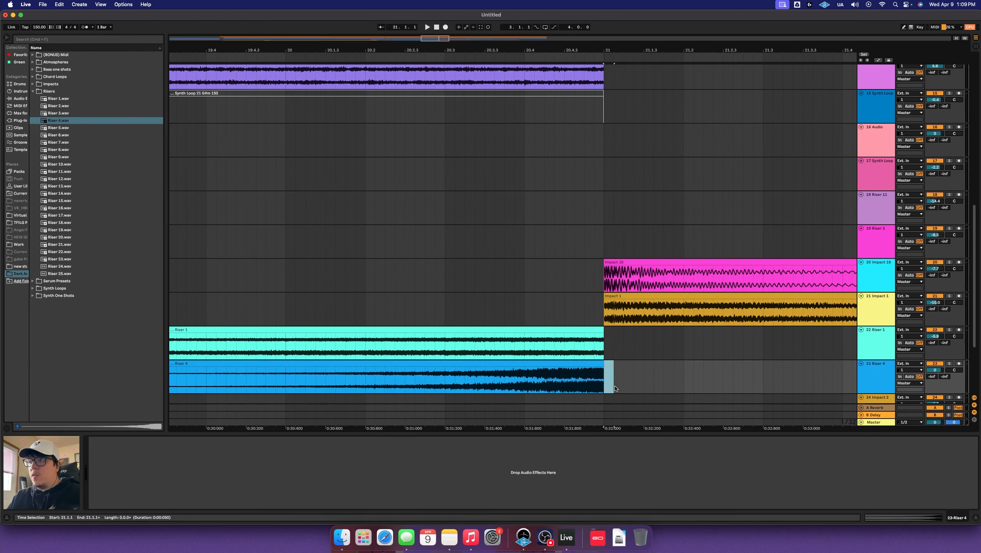
pyautogui.hscroll(-5, 425, 370)
pyautogui.scroll(-6, 425, 371)
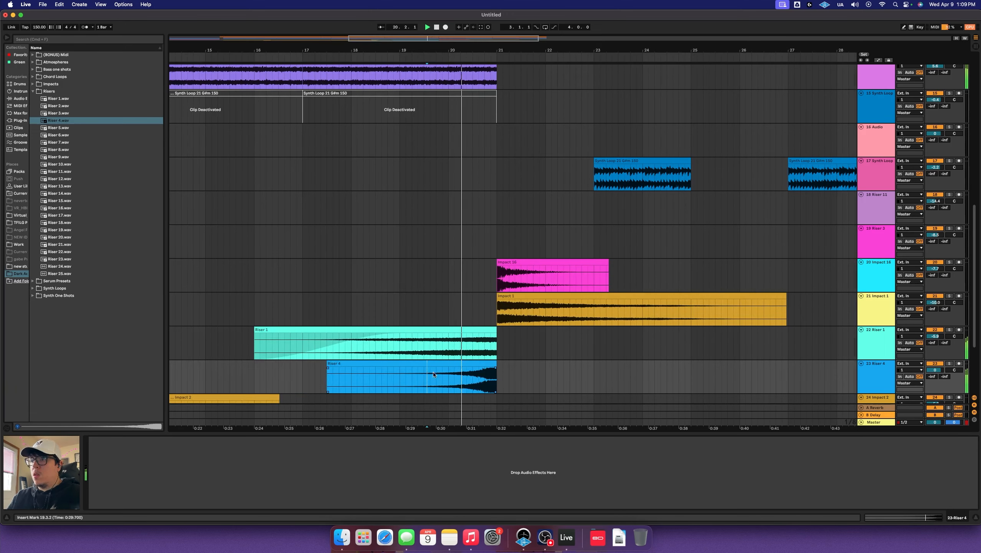
pyautogui.moveTo(935, 370); pyautogui.dragTo(935, 382)
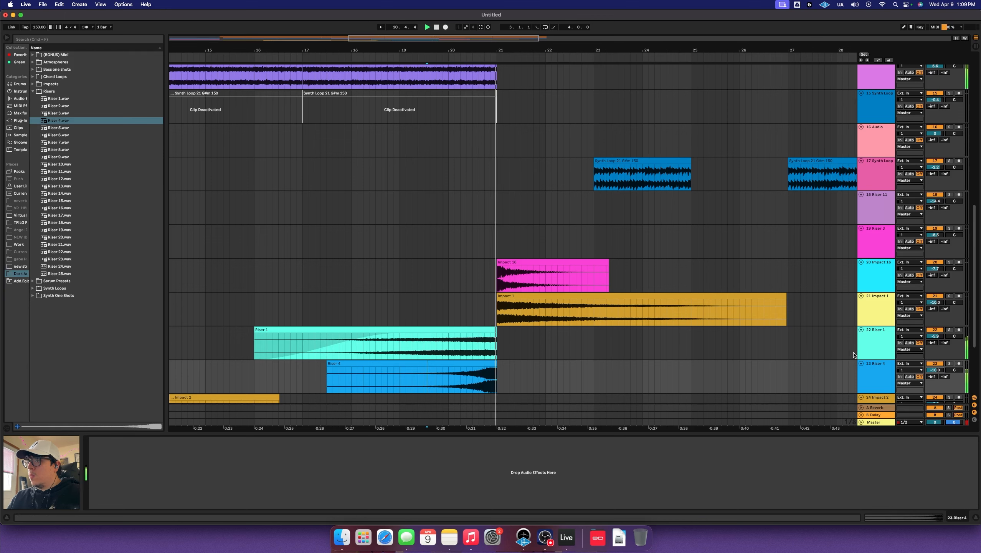
# Load EQ Eight on the Riser 1 track and roll off highs near 12.9 kHz
pyautogui.click(446, 346)
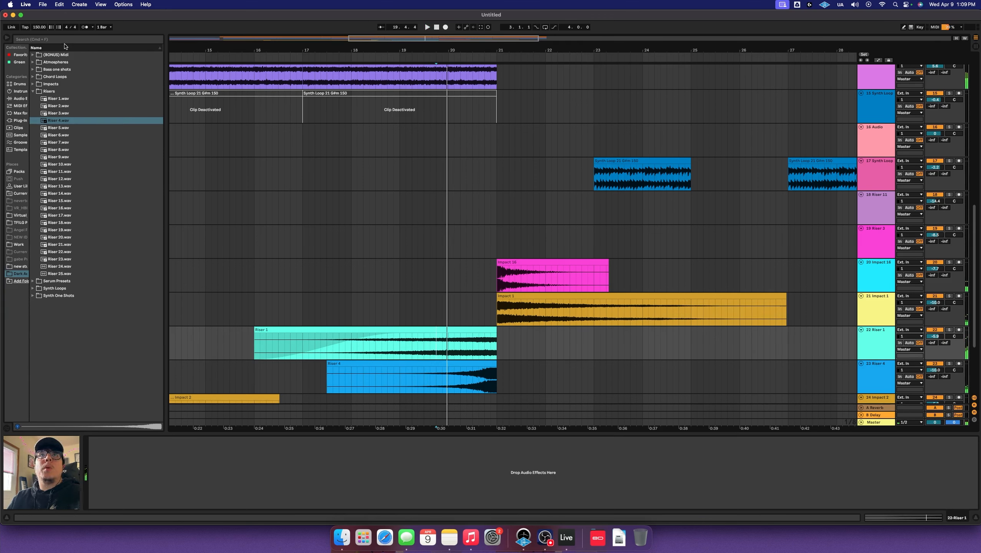
pyautogui.click(24, 56)
pyautogui.press('super+f')
pyautogui.write('EQ')
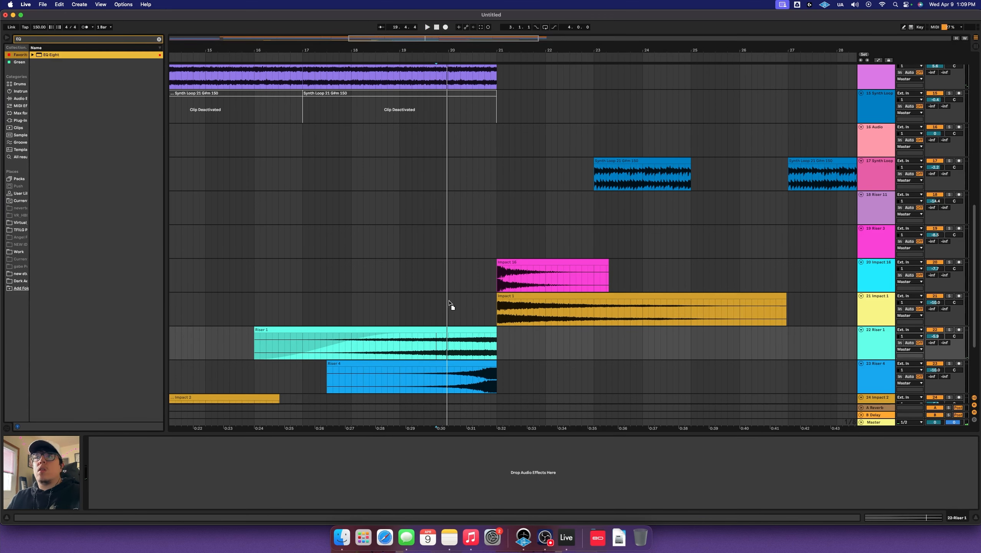
pyautogui.press('Return')
pyautogui.press('space')
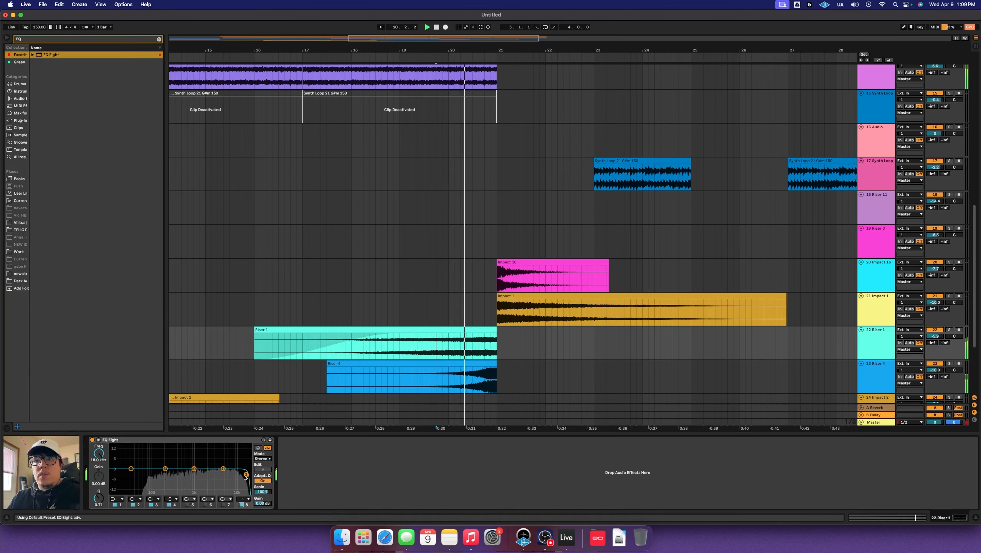
pyautogui.press('space')
pyautogui.press('space')
pyautogui.moveTo(241, 479); pyautogui.dragTo(238, 480)
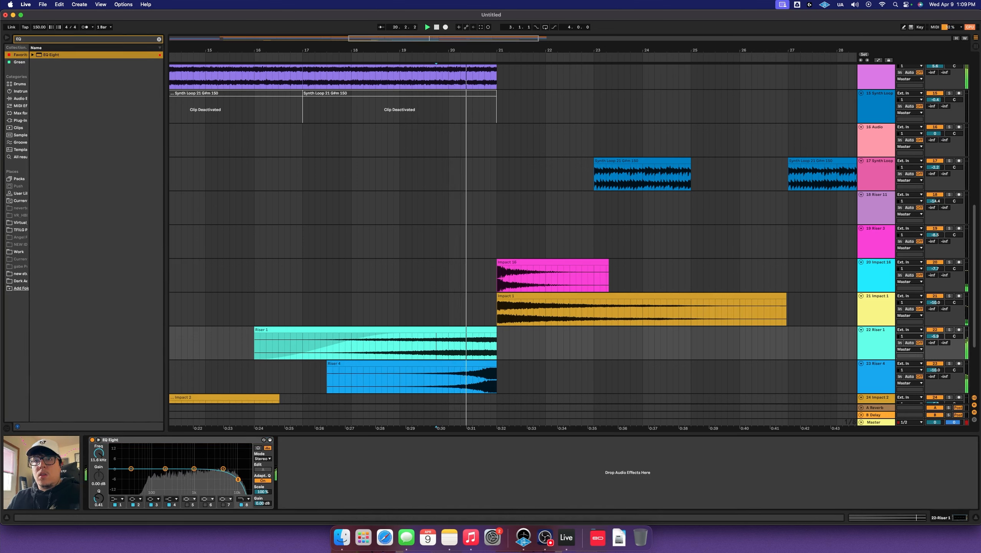
pyautogui.press('space')
# Copy the EQ Eight to the Riser 4 track with its roll-off near 12.1 kHz
pyautogui.moveTo(228, 440); pyautogui.dragTo(472, 386)
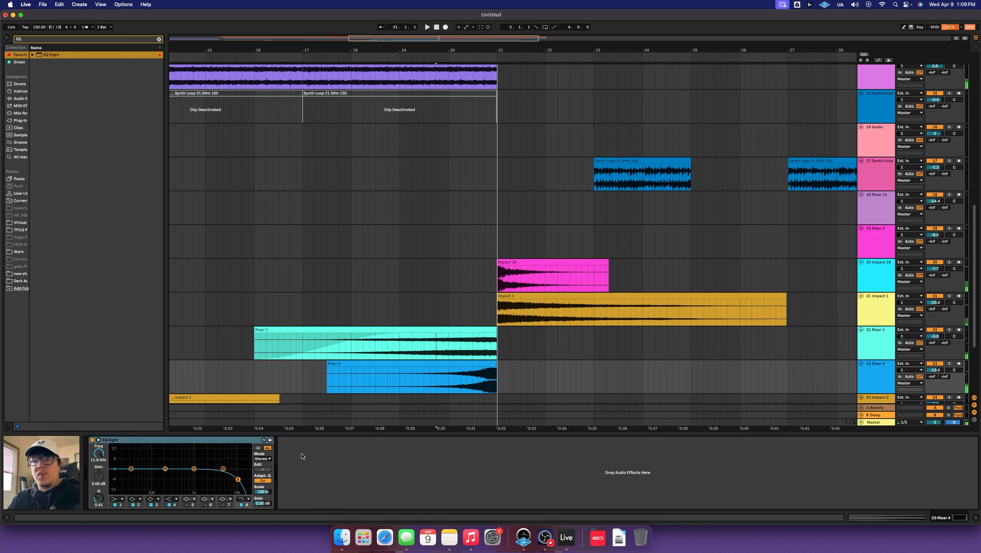
pyautogui.press('space')
pyautogui.moveTo(238, 479); pyautogui.dragTo(239, 479)
# Copy bars 23–25 of the Atmos clip to track 14 and deactivate them on track 13
pyautogui.scroll(-3, 646, 318)
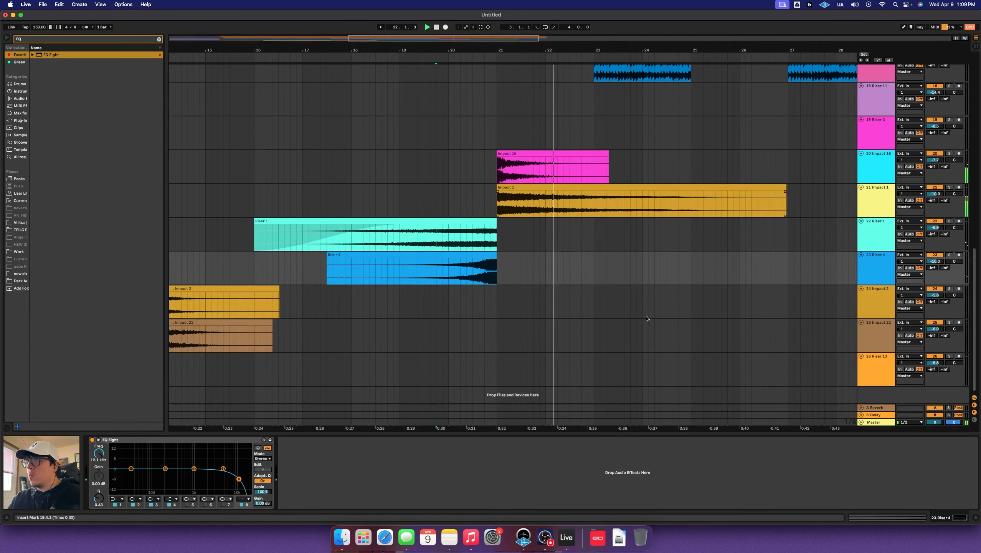
pyautogui.hscroll(5, 661, 304)
pyautogui.scroll(10, 653, 305)
pyautogui.hscroll(-5, 644, 304)
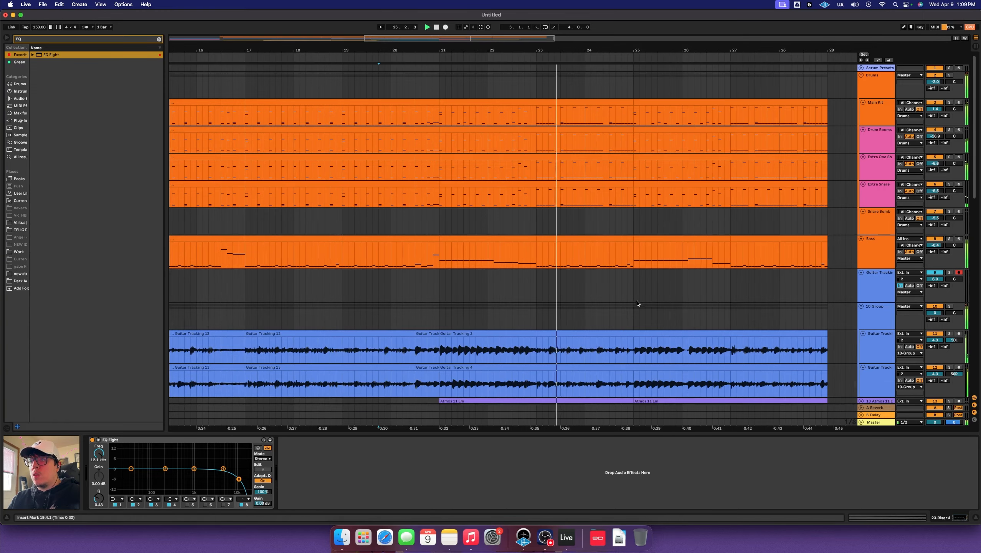
pyautogui.scroll(-5, 643, 303)
pyautogui.scroll(2, 604, 287)
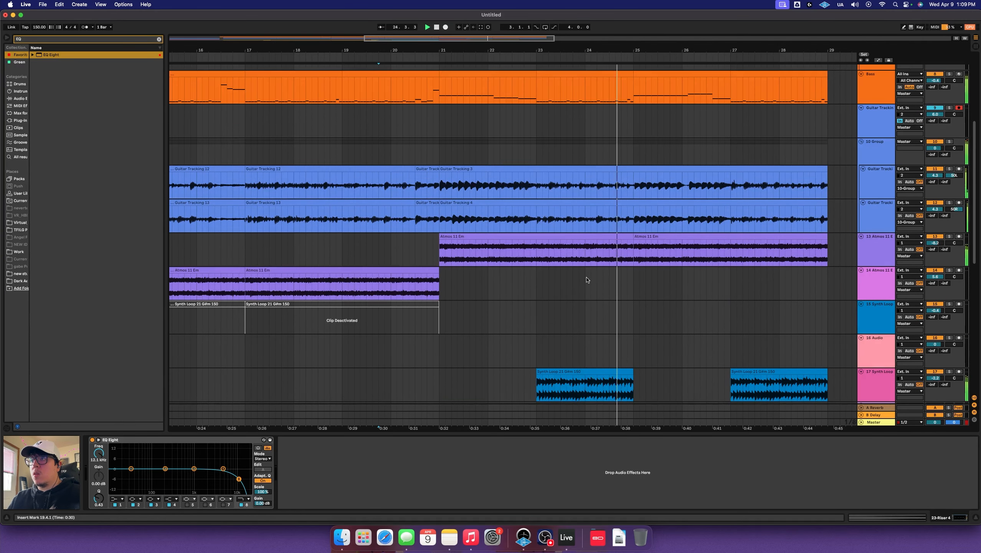
pyautogui.moveTo(533, 252); pyautogui.dragTo(607, 282)
pyautogui.click(566, 239)
pyautogui.press('0')
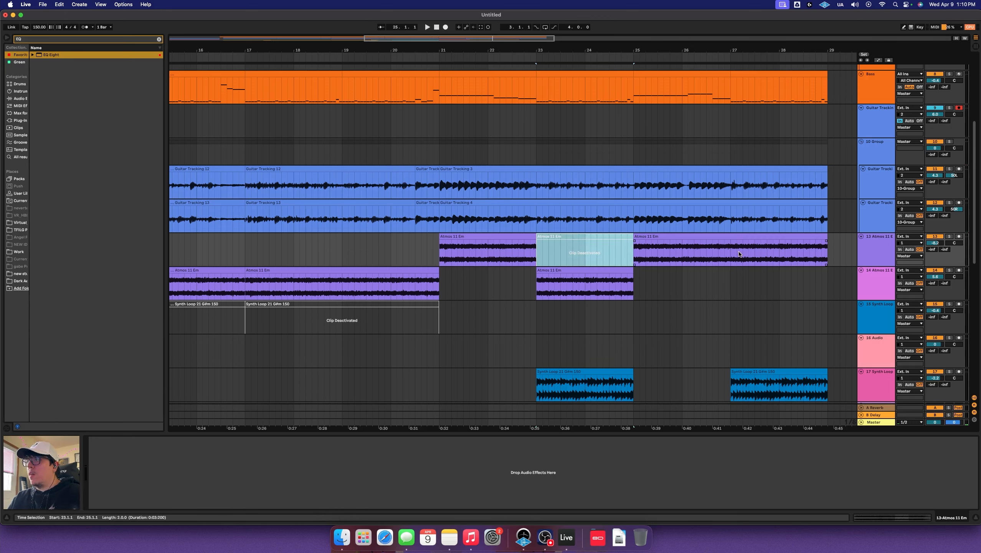
# Move bars 27–29 of the Atmos clip down onto track 14
pyautogui.moveTo(739, 253); pyautogui.dragTo(790, 273)
pyautogui.click(516, 277)
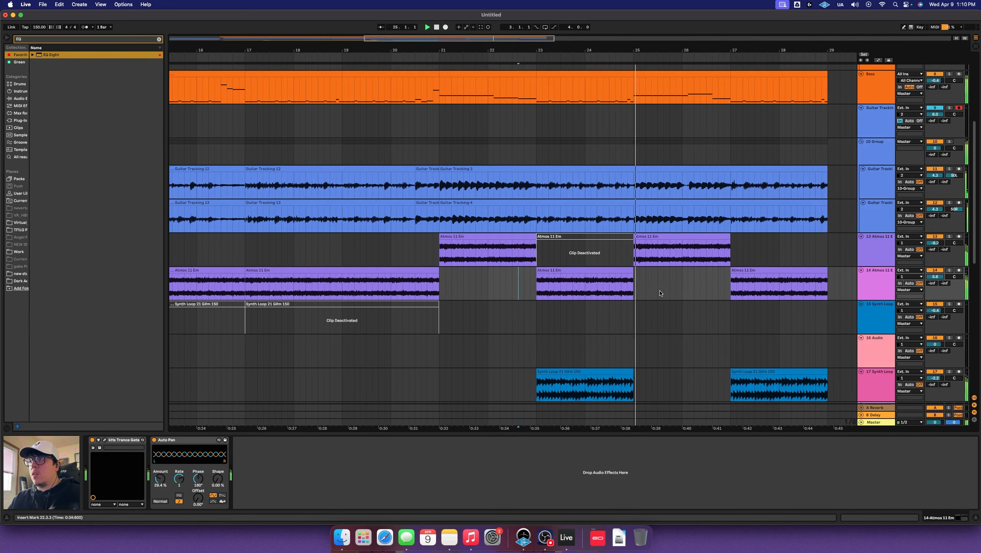
pyautogui.hscroll(5, 661, 294)
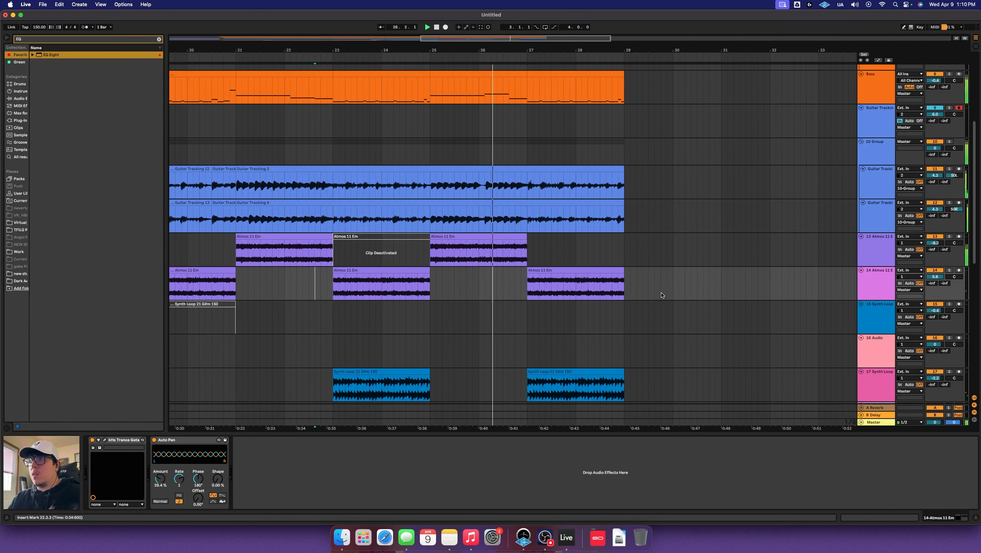
pyautogui.scroll(-5, 661, 294)
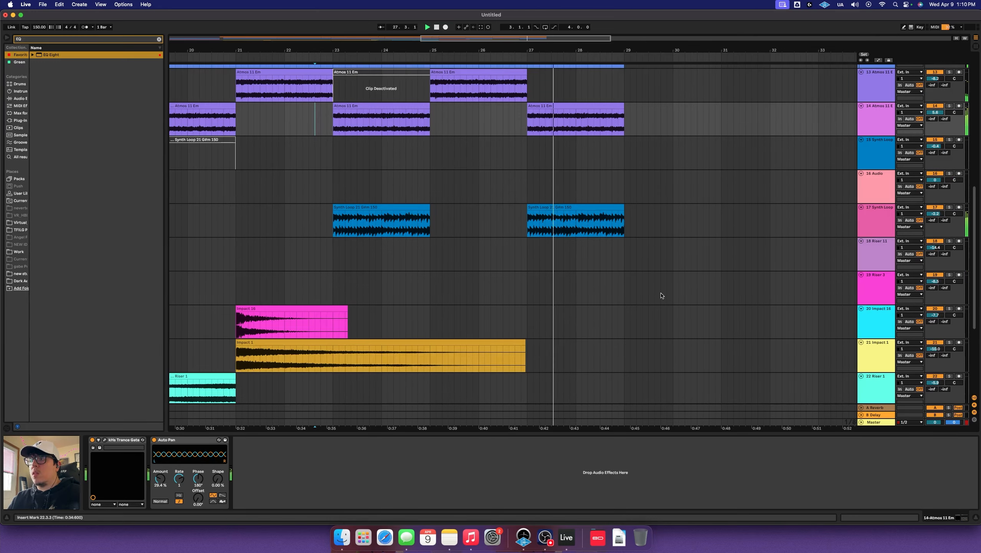
pyautogui.hscroll(-3, 666, 295)
pyautogui.hscroll(-20, 666, 296)
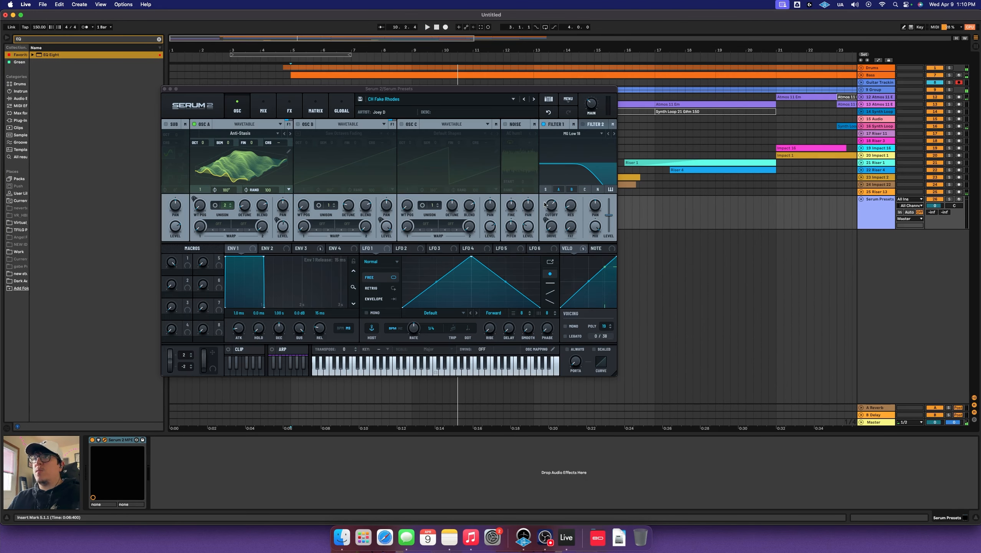
# Load the LD Dirty Lead user preset in Serum 2
pyautogui.click(450, 97)
pyautogui.moveTo(480, 118)
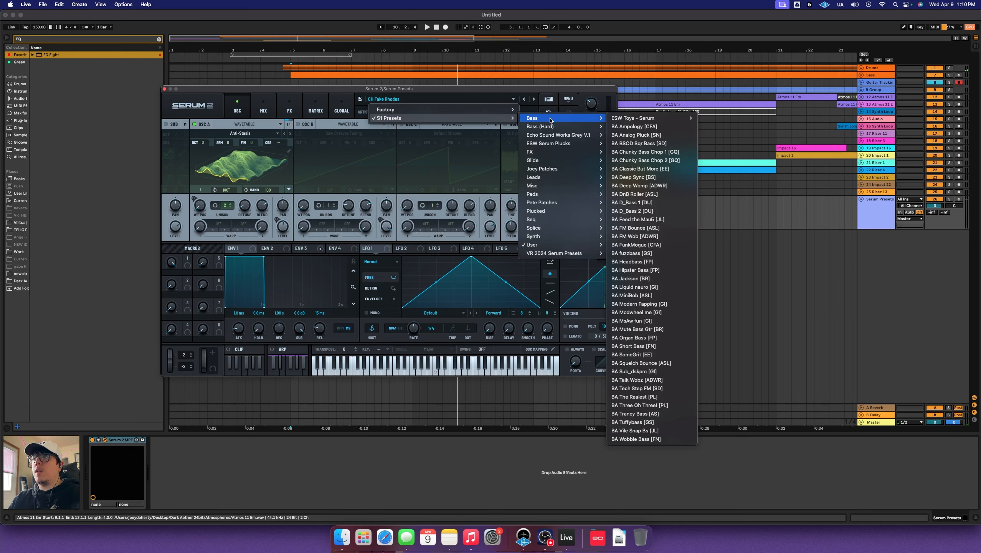
pyautogui.moveTo(569, 246)
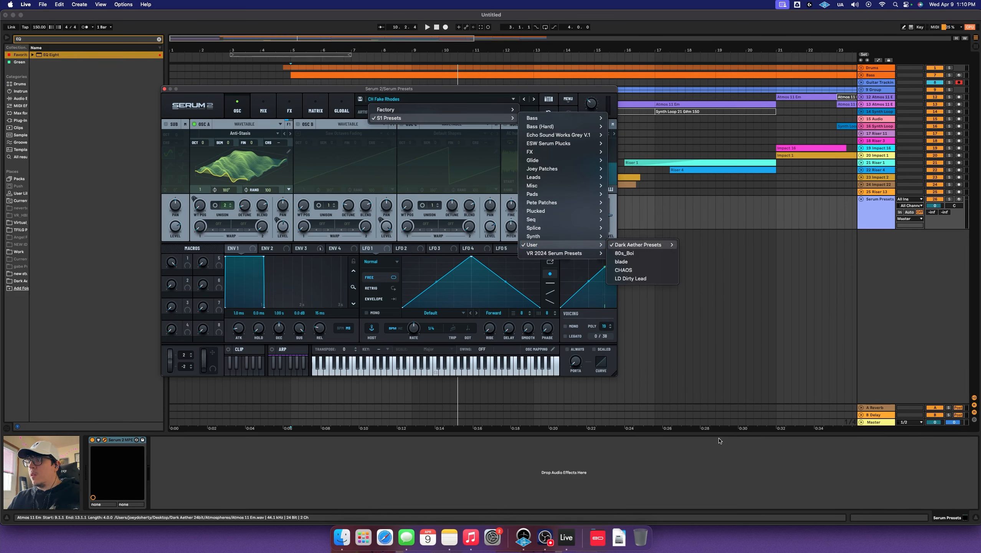
pyautogui.click(631, 278)
# Arm the Serum track and play lead notes from the computer keyboard
pyautogui.press('a')
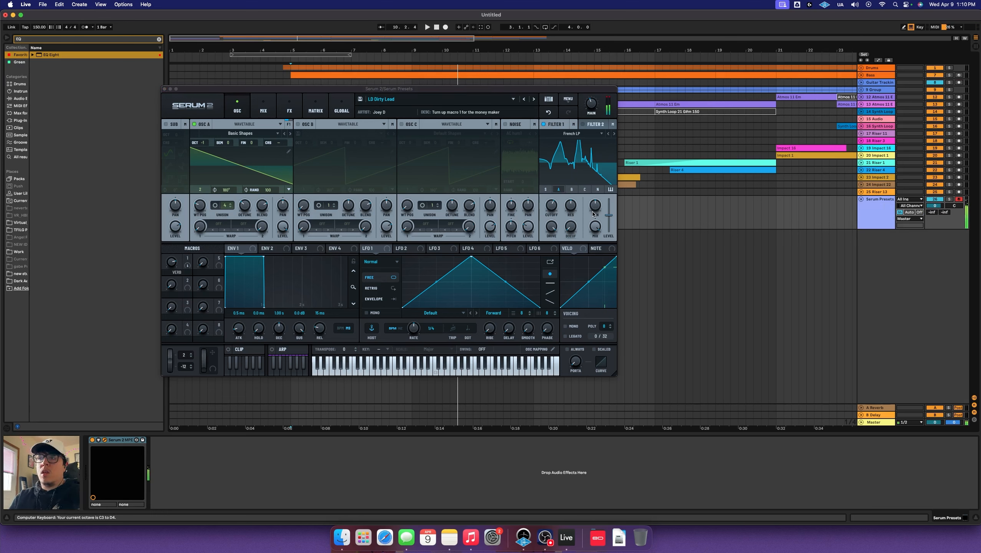
pyautogui.press('j')
pyautogui.press('k')
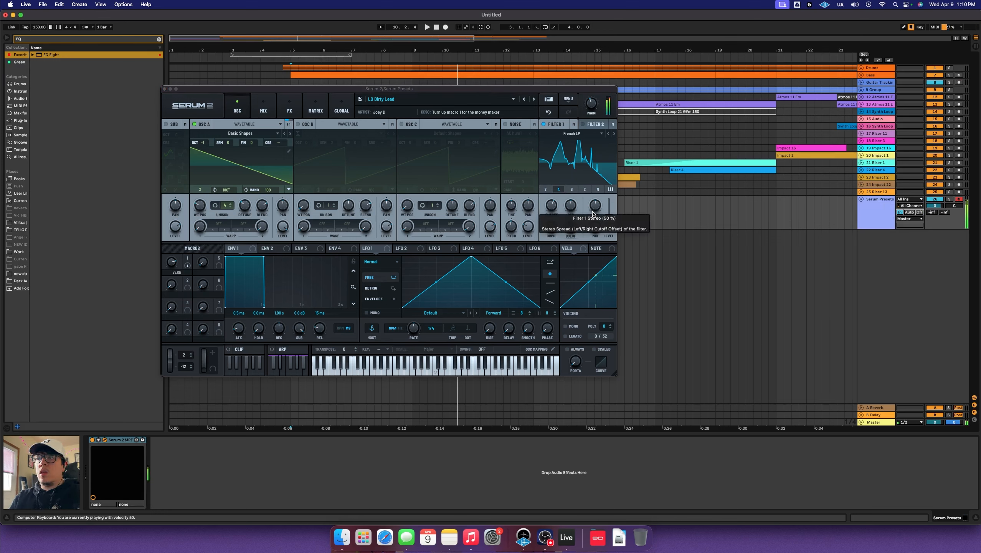
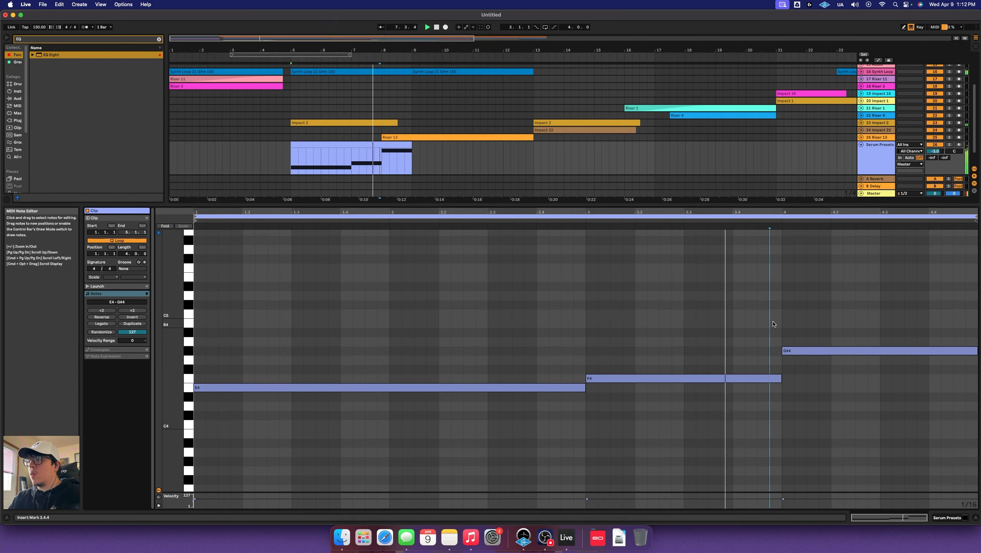
# Duplicate the Serum Presets MIDI clip so its E4, F4, G#4 pattern runs to bar 13
pyautogui.hotkey('shift', 'Tab')
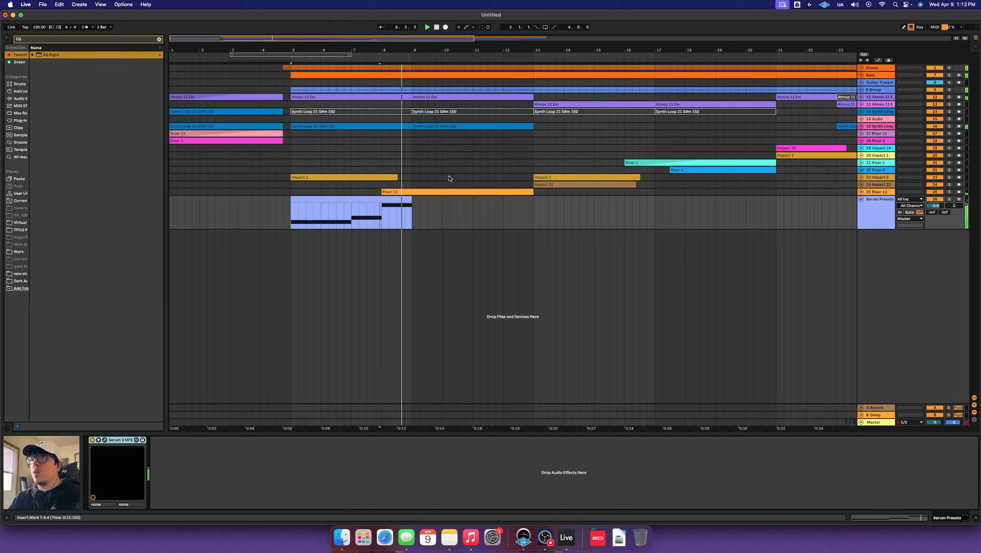
pyautogui.click(397, 197)
pyautogui.press('super+d')
pyautogui.click(544, 227)
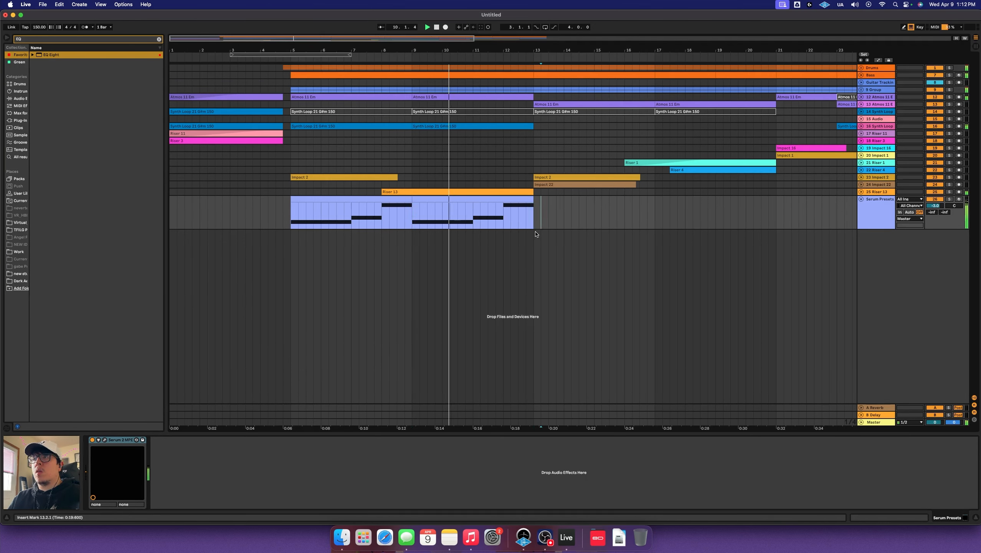
pyautogui.click(535, 233)
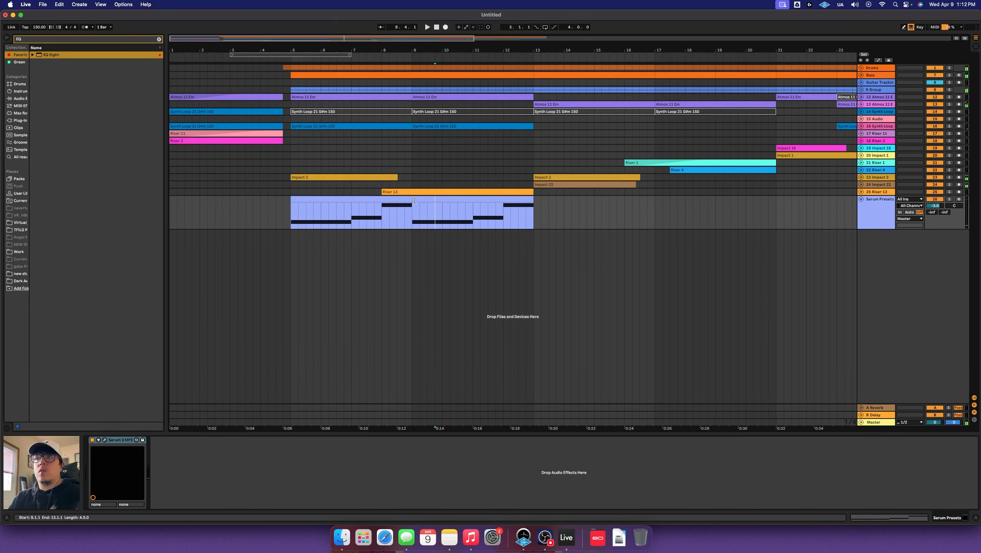
# Freeze the Serum Presets track
pyautogui.rightClick(870, 212)
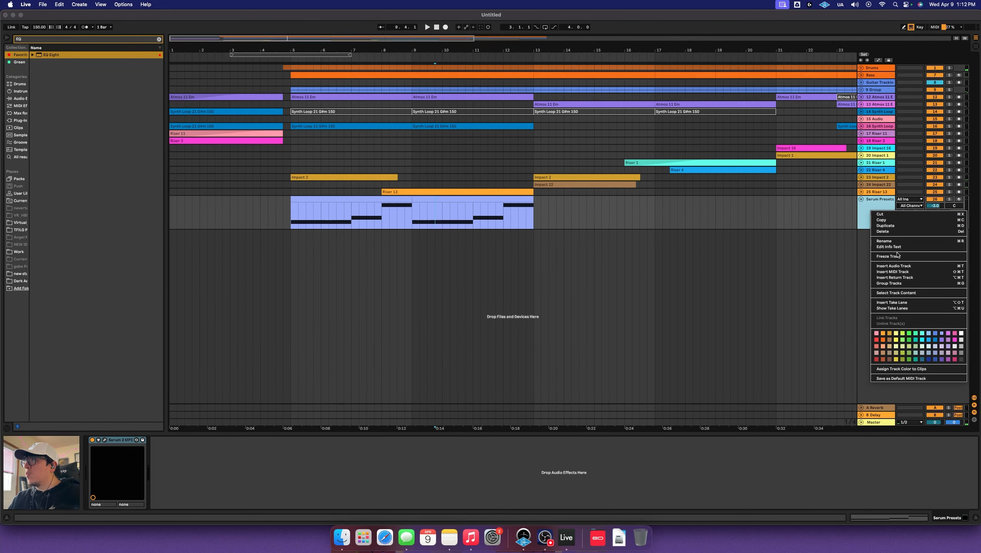
pyautogui.rightClick(877, 226)
pyautogui.click(890, 271)
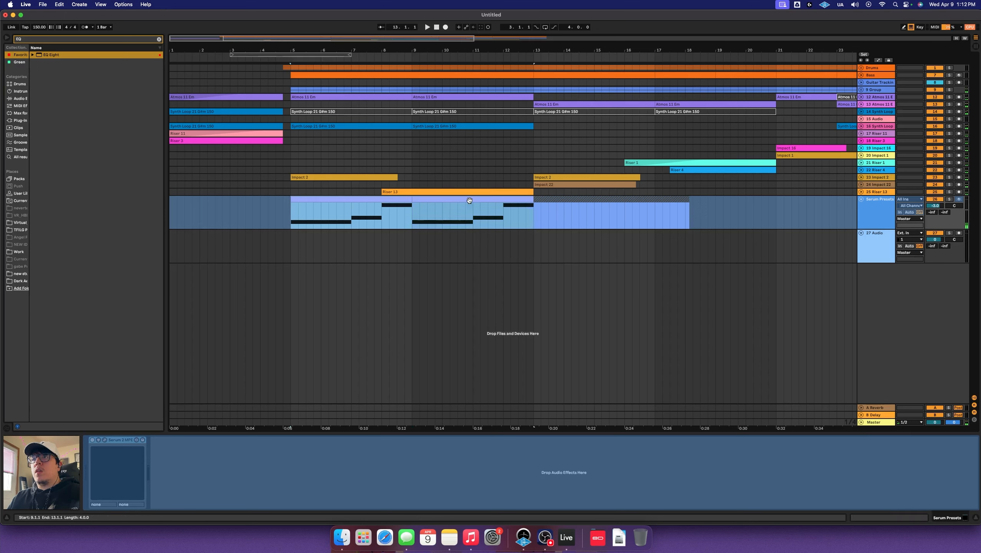
# Copy the frozen pad audio onto track 27 at bar 13 and play it back
pyautogui.moveTo(382, 199); pyautogui.dragTo(624, 246)
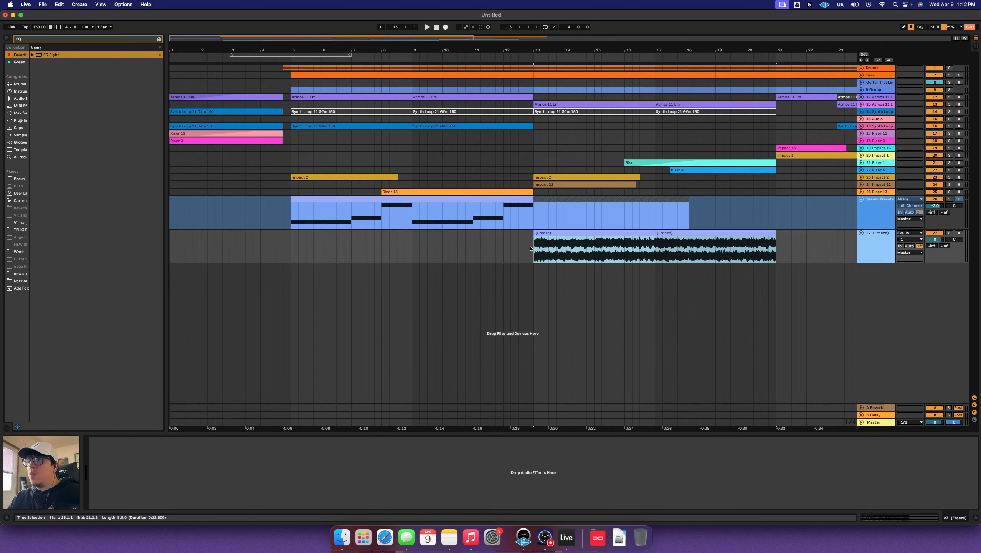
pyautogui.click(537, 248)
pyautogui.click(541, 105)
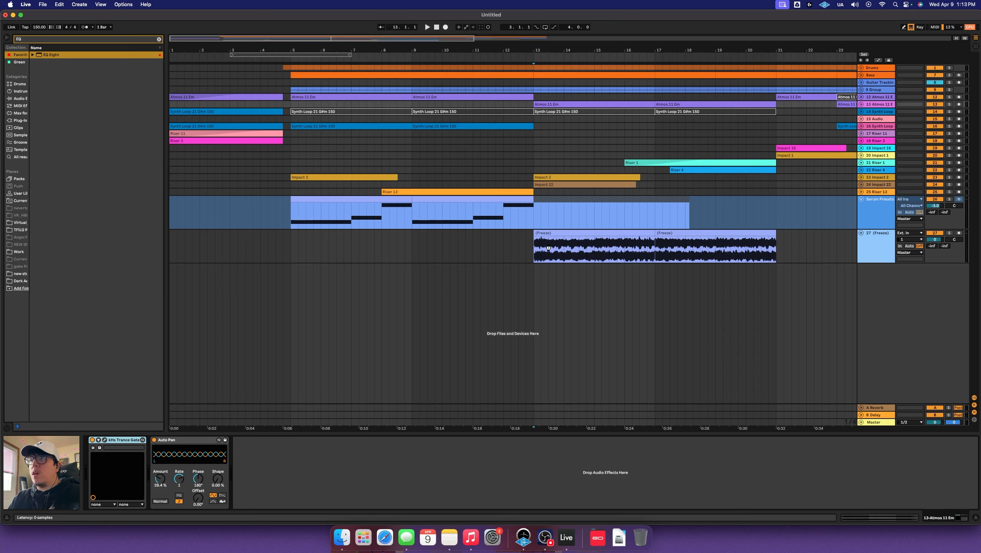
pyautogui.click(533, 245)
pyautogui.press('space')
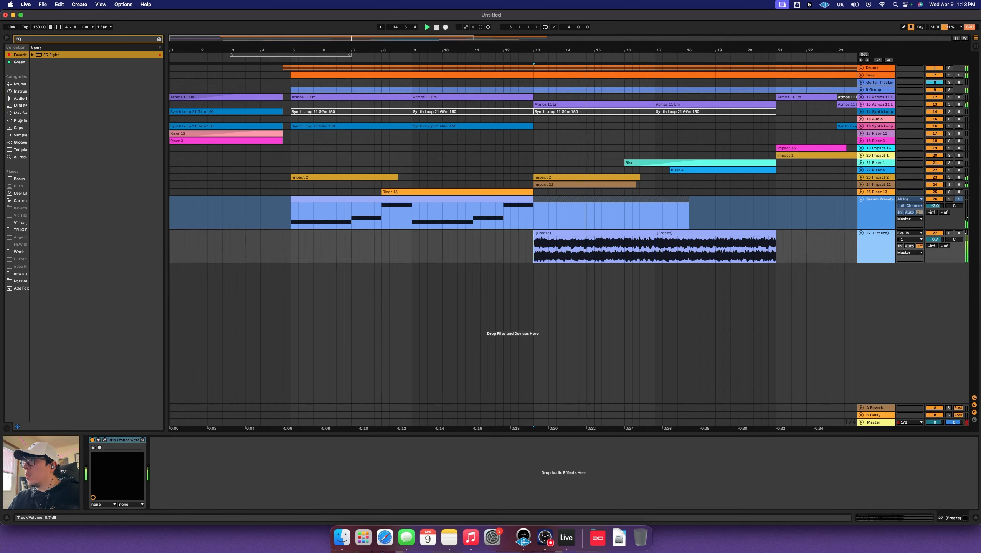
# Unfreeze the Serum Presets track
pyautogui.click(882, 213)
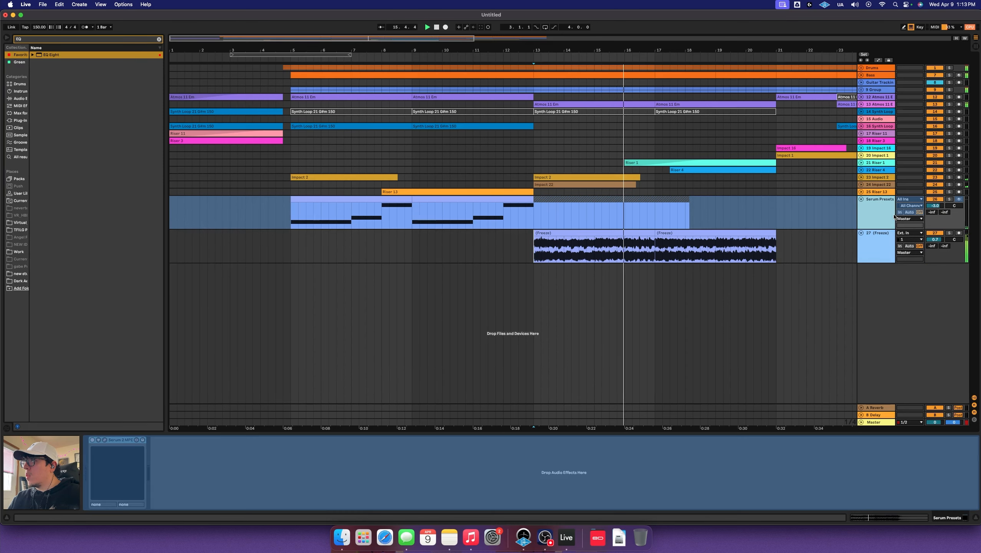
pyautogui.rightClick(883, 213)
pyautogui.click(903, 259)
# Arrange the frozen pad clips on track 27, copying the bars 23–25 clip to bar 27
pyautogui.moveTo(736, 248); pyautogui.dragTo(826, 248)
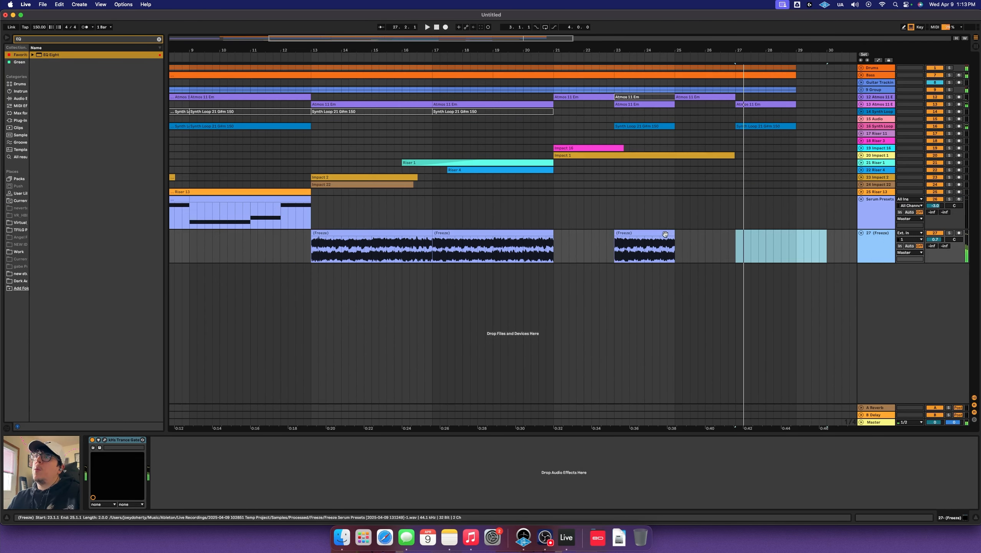
pyautogui.press('space')
pyautogui.moveTo(660, 234)
pyautogui.mouseDown()
pyautogui.moveTo(562, 235)
pyautogui.moveTo(678, 234)
pyautogui.mouseUp()
pyautogui.press('super+z')
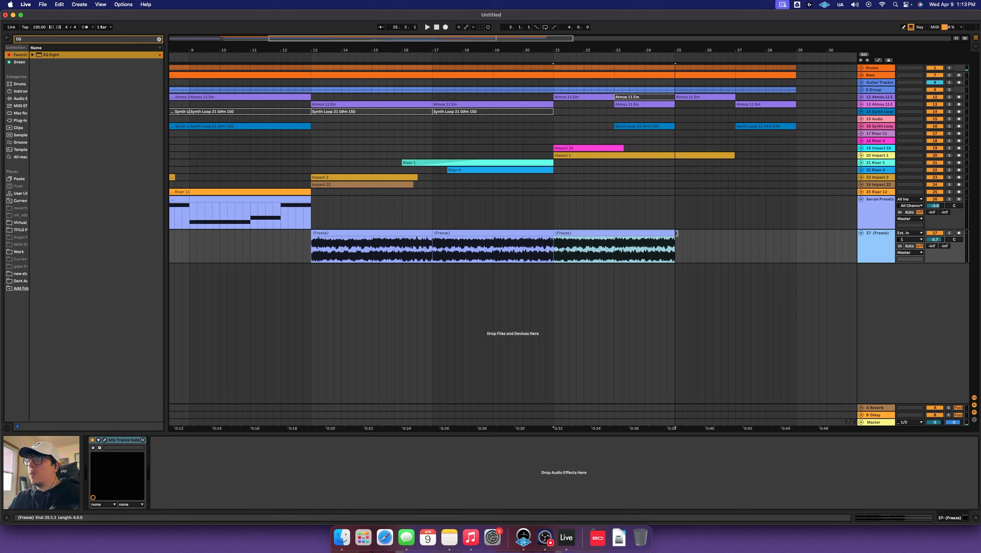
pyautogui.moveTo(615, 248); pyautogui.dragTo(589, 247)
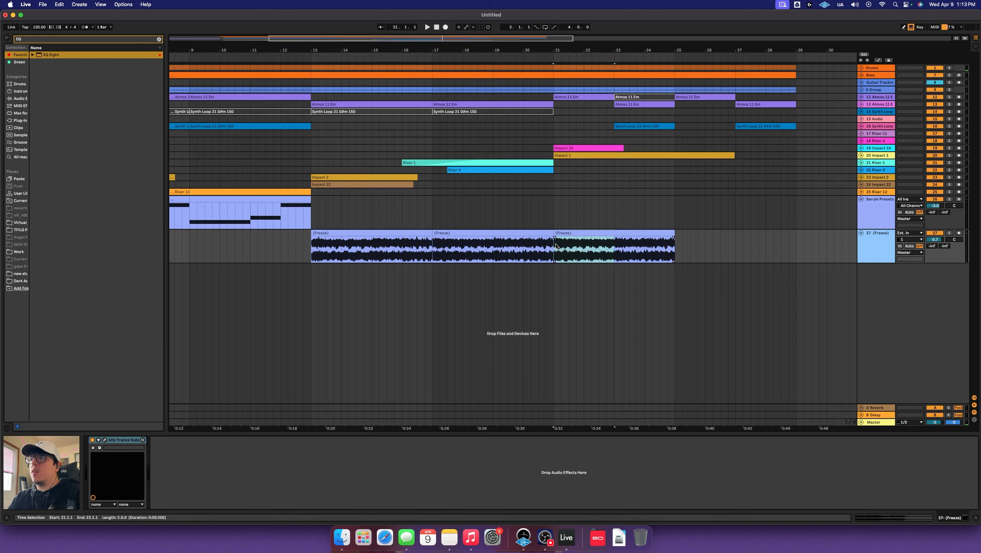
pyautogui.click(592, 241)
pyautogui.press('space')
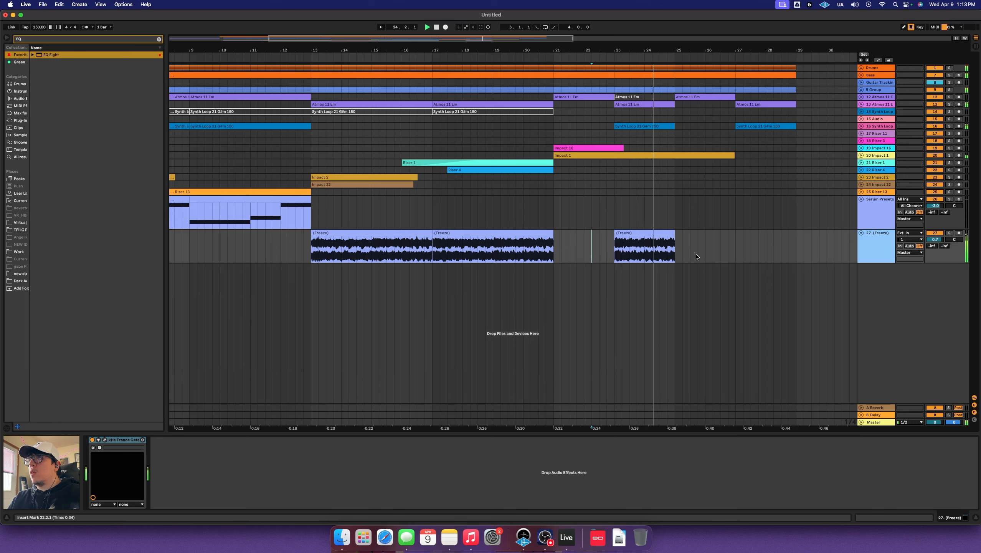
pyautogui.moveTo(648, 237); pyautogui.dragTo(770, 240)
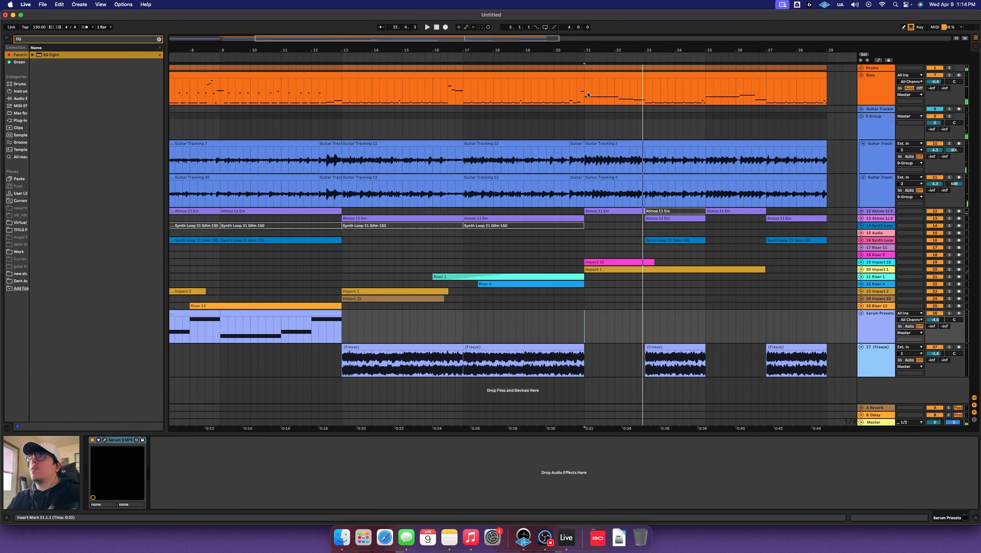
pyautogui.moveTo(585, 89); pyautogui.dragTo(643, 88)
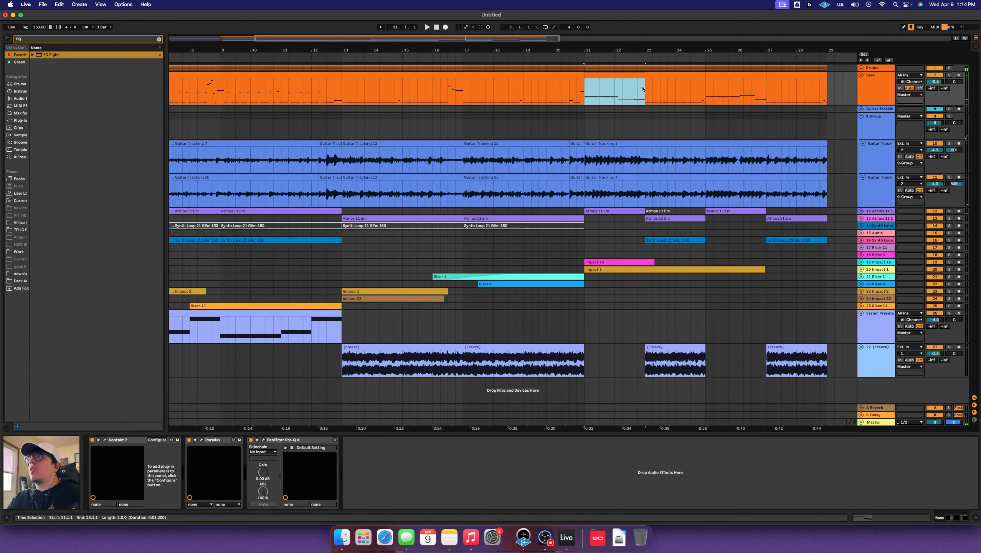
# Copy the Bass notes from bars 21–23 and put Serum 2 on a new MIDI track
pyautogui.rightClick(629, 77)
pyautogui.click(640, 88)
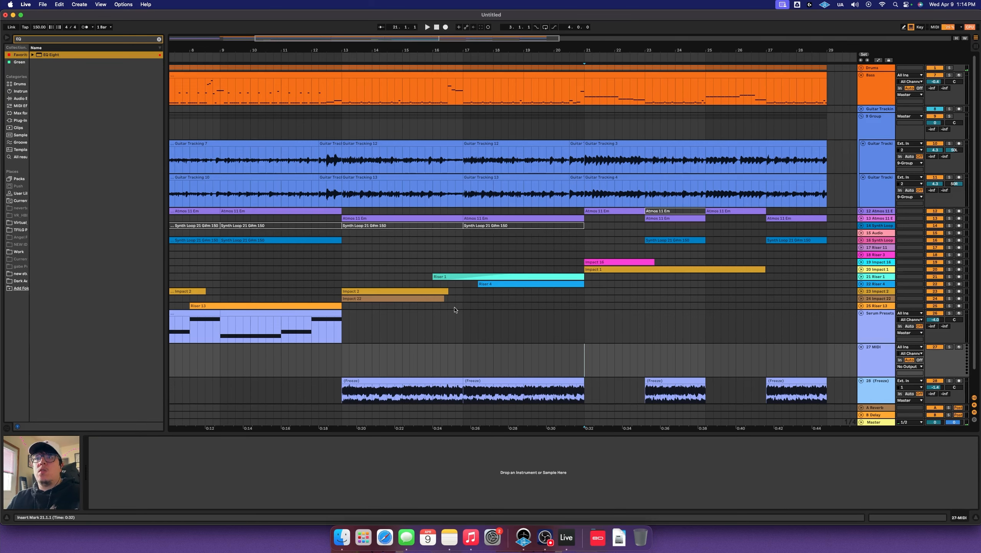
pyautogui.click(355, 331)
pyautogui.moveTo(120, 440); pyautogui.dragTo(599, 358)
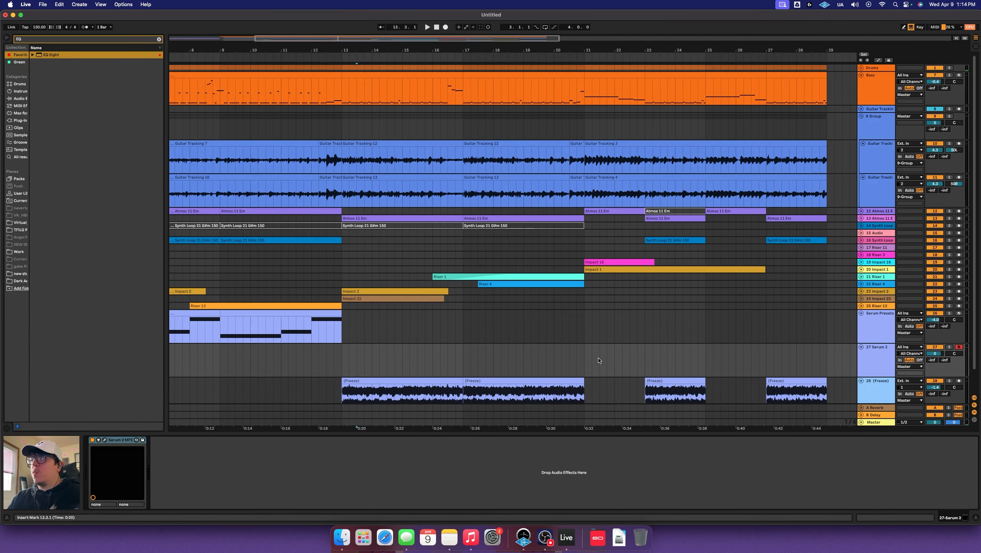
# Load the CH BEST PAD preset in the new Serum 2 synth
pyautogui.click(104, 440)
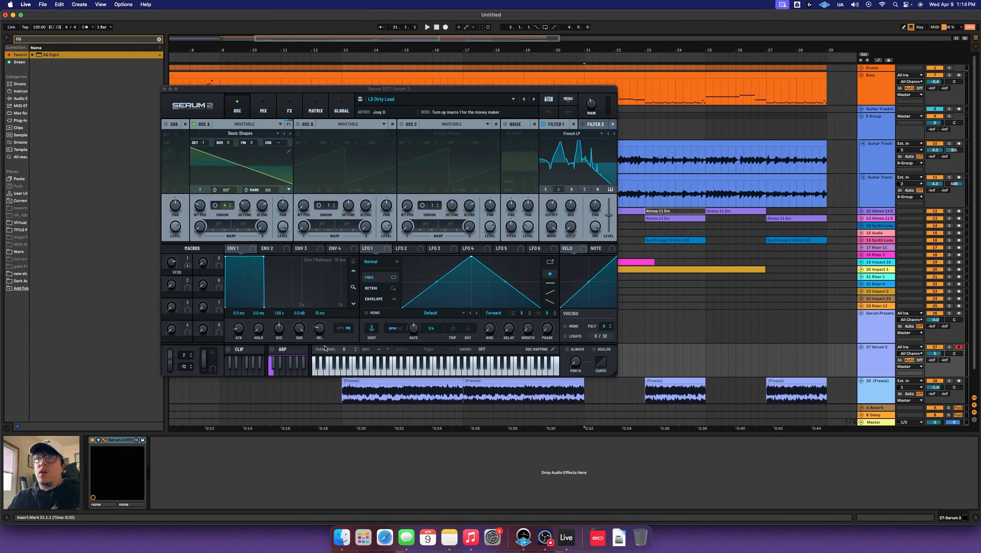
pyautogui.click(501, 99)
pyautogui.moveTo(503, 118)
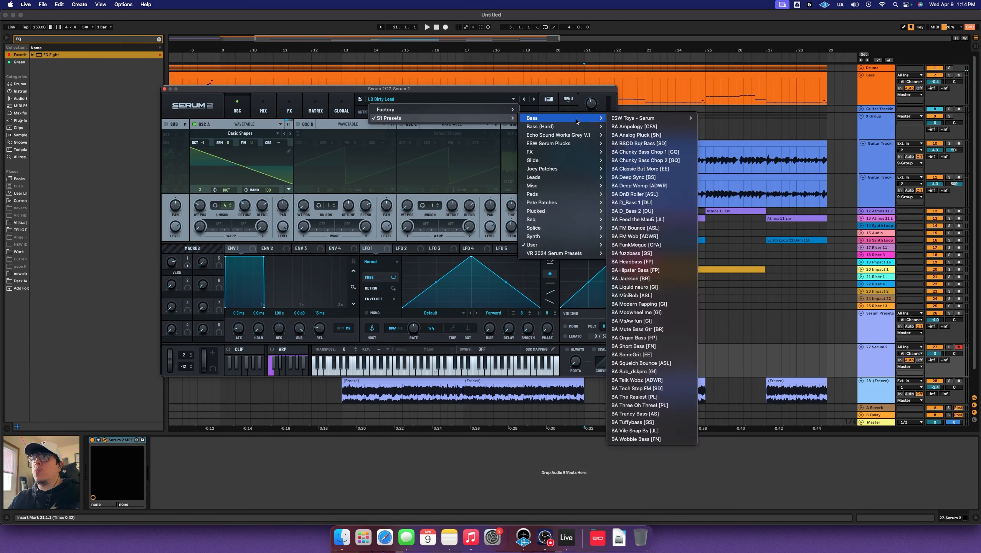
pyautogui.moveTo(561, 244)
pyautogui.moveTo(663, 248)
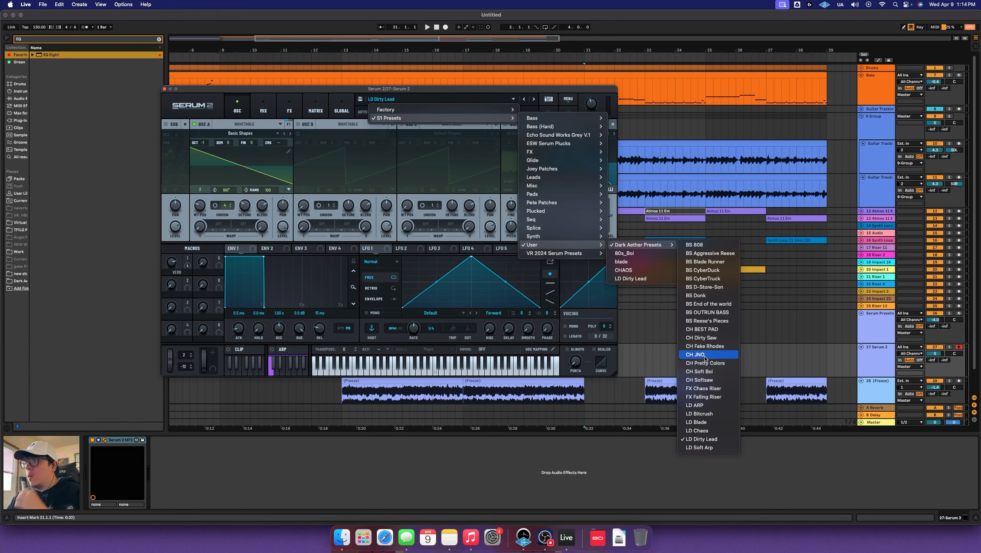
pyautogui.click(705, 329)
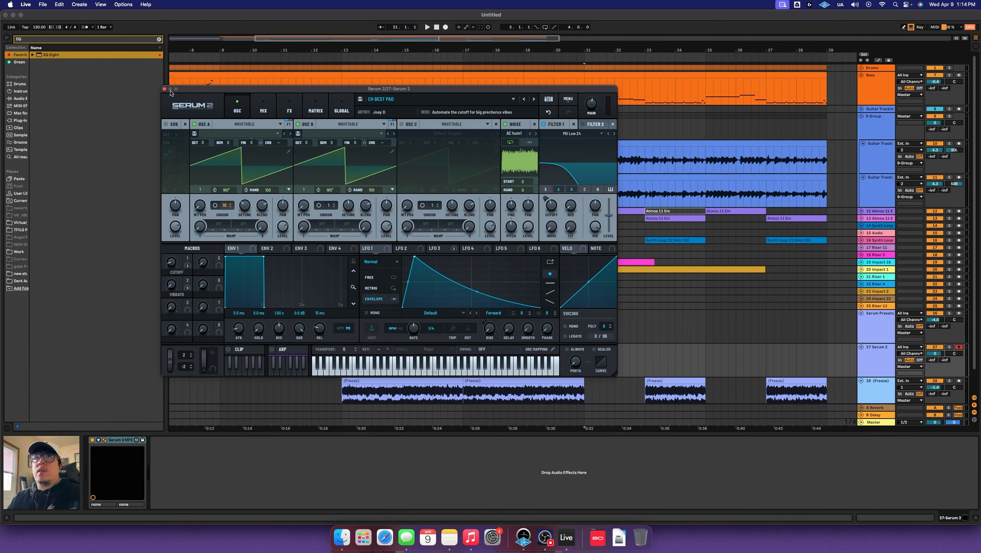
pyautogui.click(164, 89)
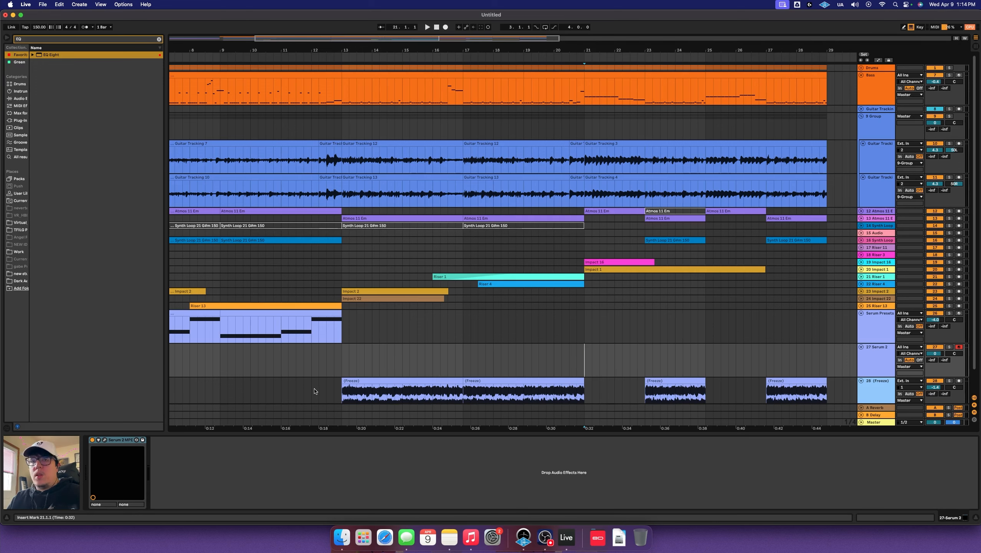
# Lower the Serum 2 cutoff macro to 43
pyautogui.click(104, 440)
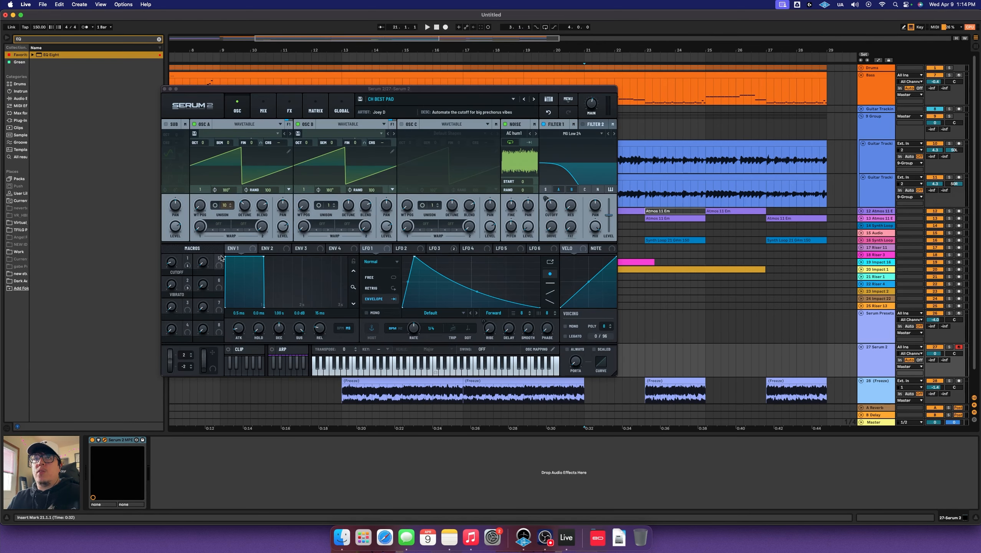
pyautogui.moveTo(176, 265); pyautogui.dragTo(186, 246)
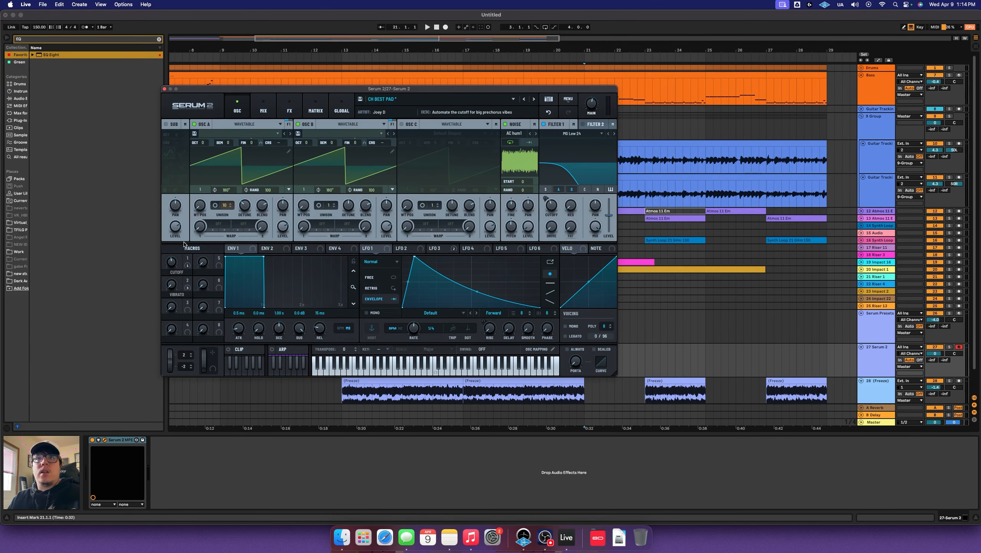
pyautogui.click(164, 89)
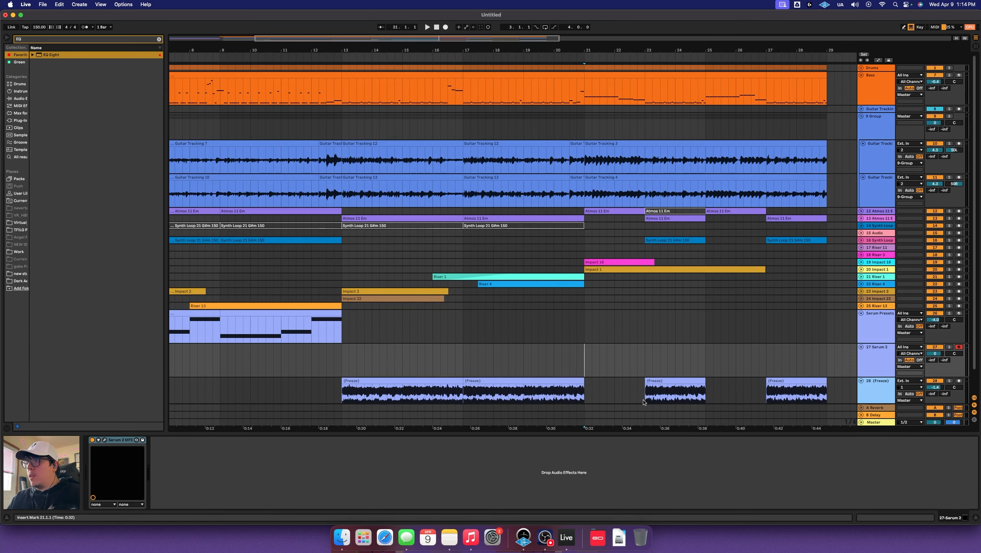
pyautogui.keyDown('shift'); pyautogui.click(647, 366); pyautogui.keyUp('shift')
# Paste the copied bass notes into the Serum 2 track at bars 21–23 and audition them
pyautogui.press('super+shift+m')
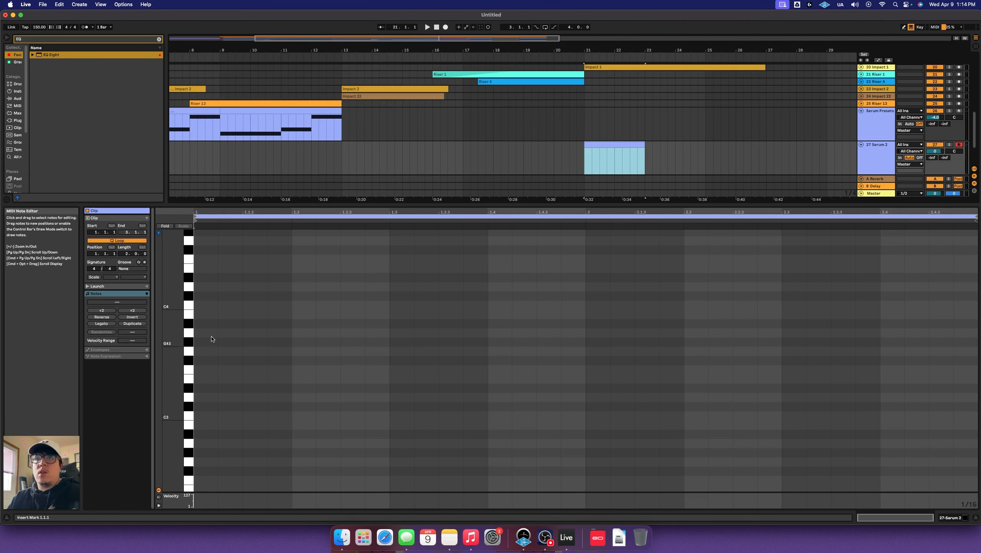
pyautogui.click(600, 145)
pyautogui.press('Delete')
pyautogui.press('super+v')
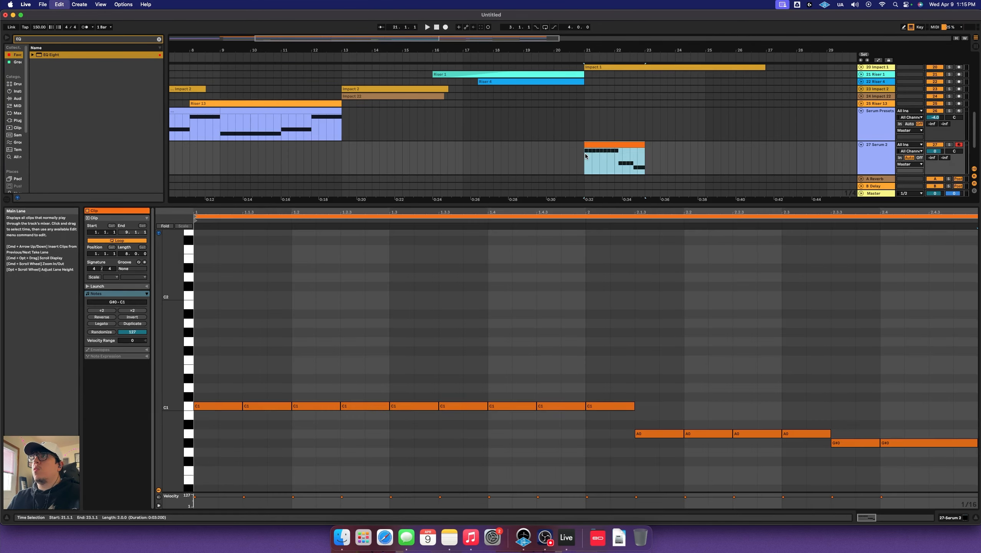
pyautogui.press('space')
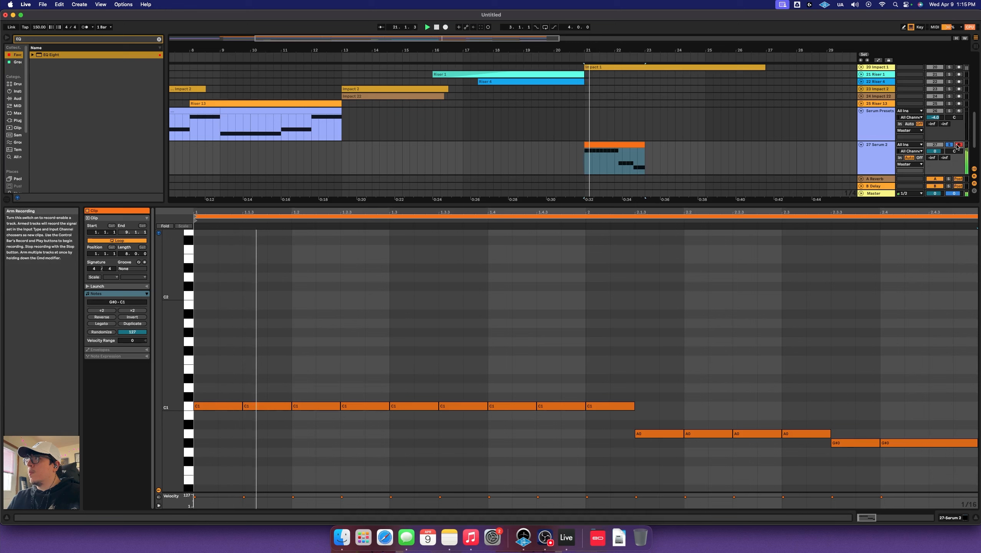
pyautogui.click(708, 347)
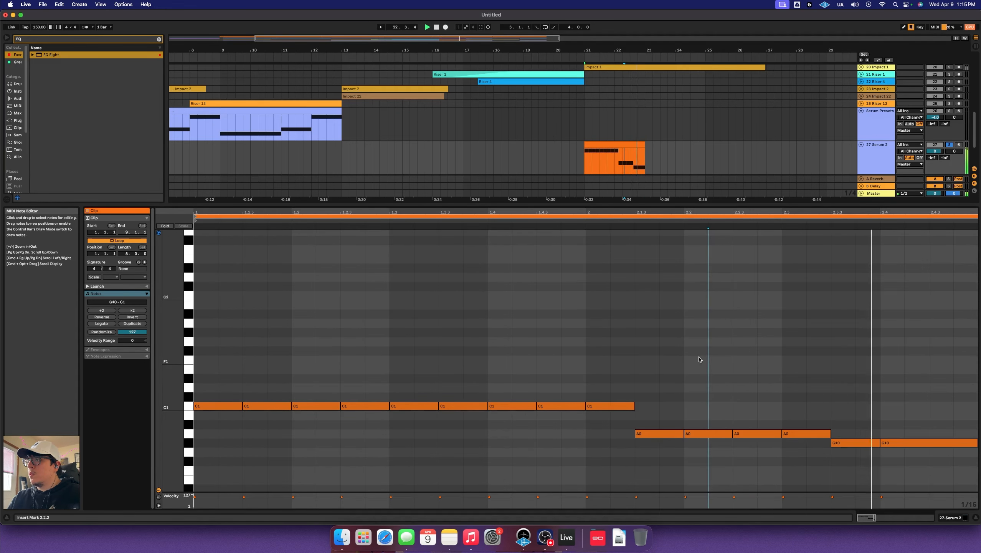
pyautogui.press('space')
# Stretch the C1, A0 and G#0 notes into sustained notes and copy C1 upward
pyautogui.moveTo(242, 406); pyautogui.dragTo(624, 388)
pyautogui.press('space')
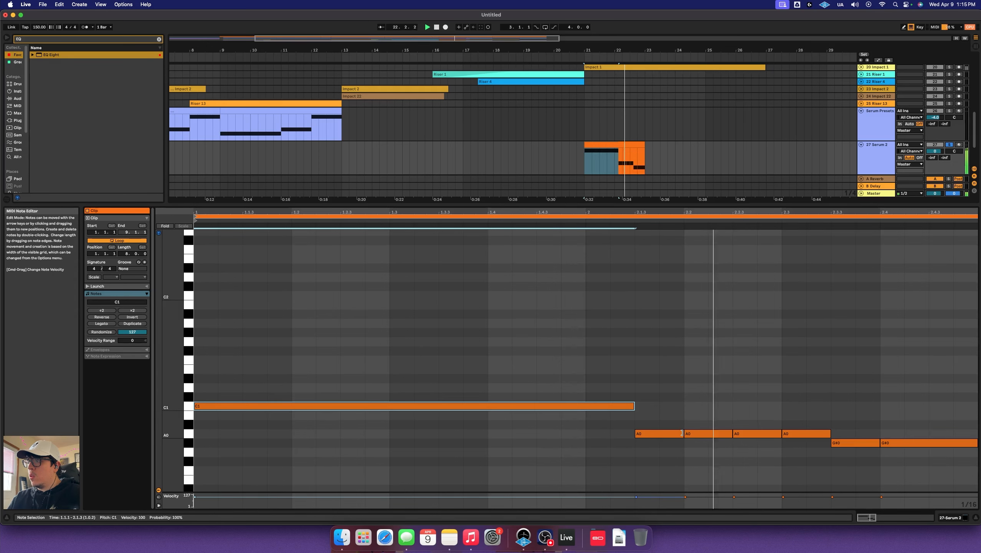
pyautogui.moveTo(684, 433); pyautogui.dragTo(829, 433)
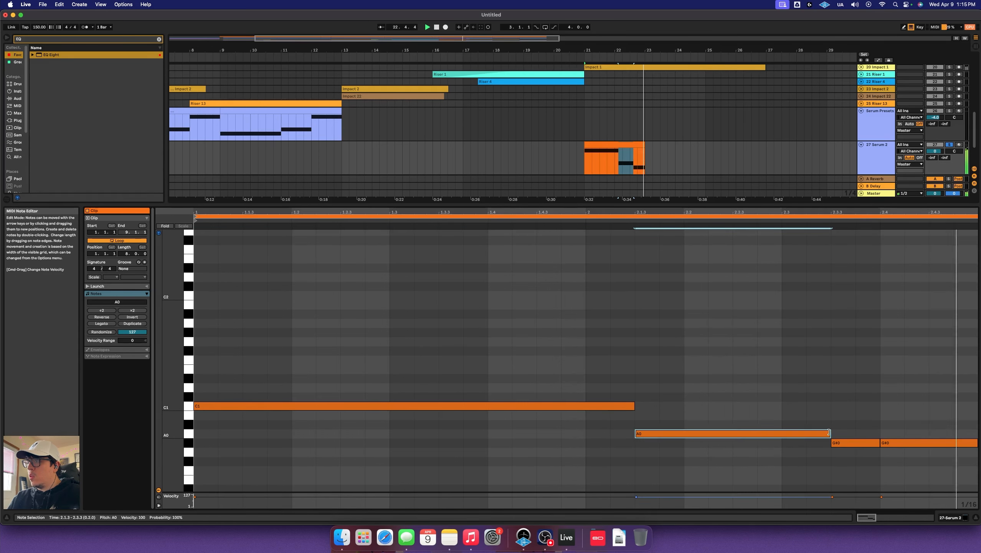
pyautogui.click(878, 442)
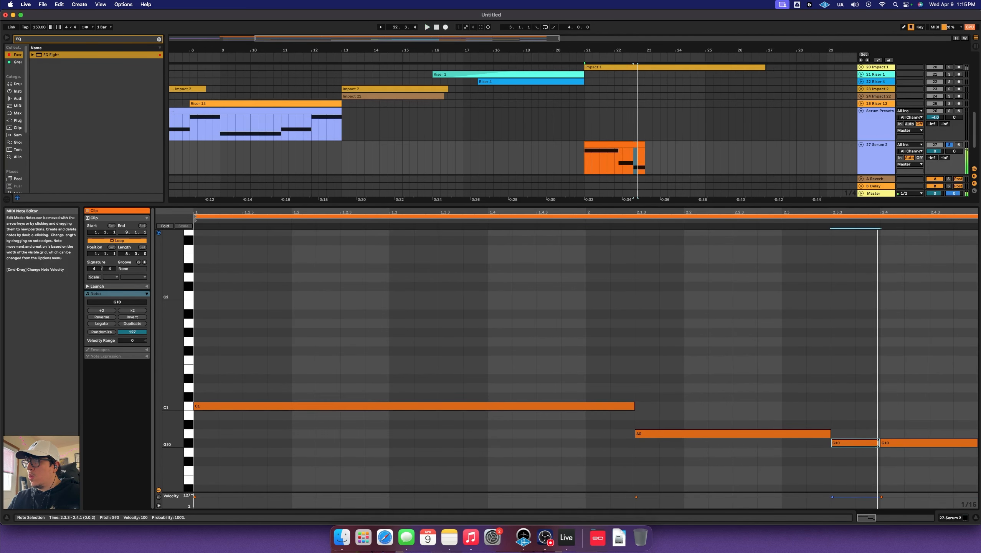
pyautogui.moveTo(881, 442); pyautogui.dragTo(977, 442)
pyautogui.press('space')
pyautogui.click(636, 395)
pyautogui.moveTo(283, 408); pyautogui.dragTo(284, 260)
# Add chord notes above the bass, copying C2 into the final chord and lowering it
pyautogui.scroll(5, 287, 284)
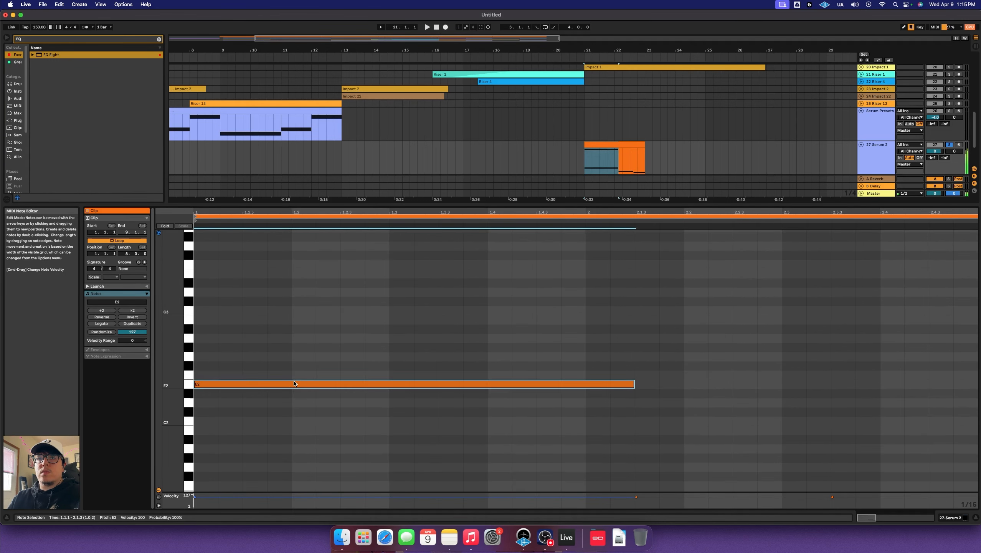
pyautogui.press('space')
pyautogui.scroll(-5, 471, 362)
pyautogui.scroll(5, 655, 343)
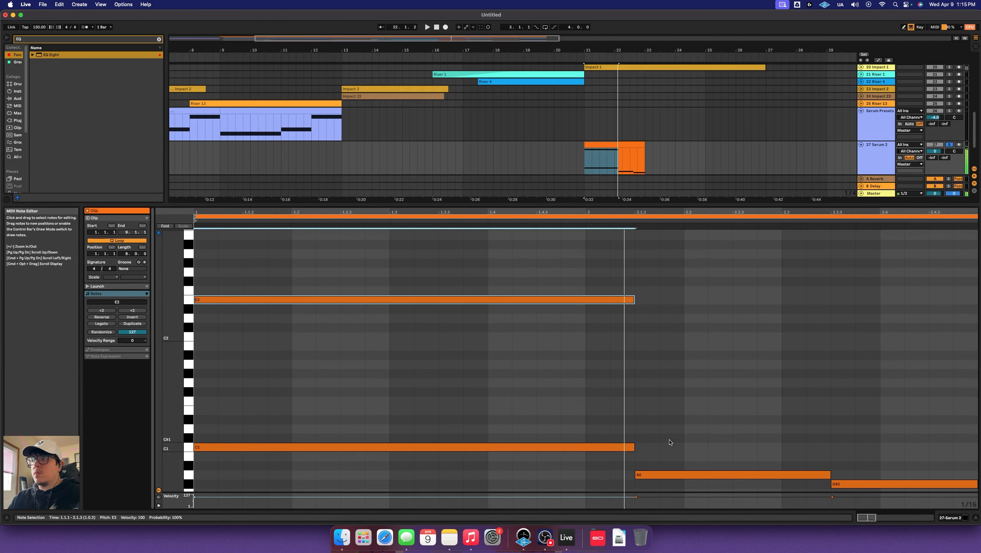
pyautogui.moveTo(673, 474); pyautogui.dragTo(688, 330)
pyautogui.click(688, 330)
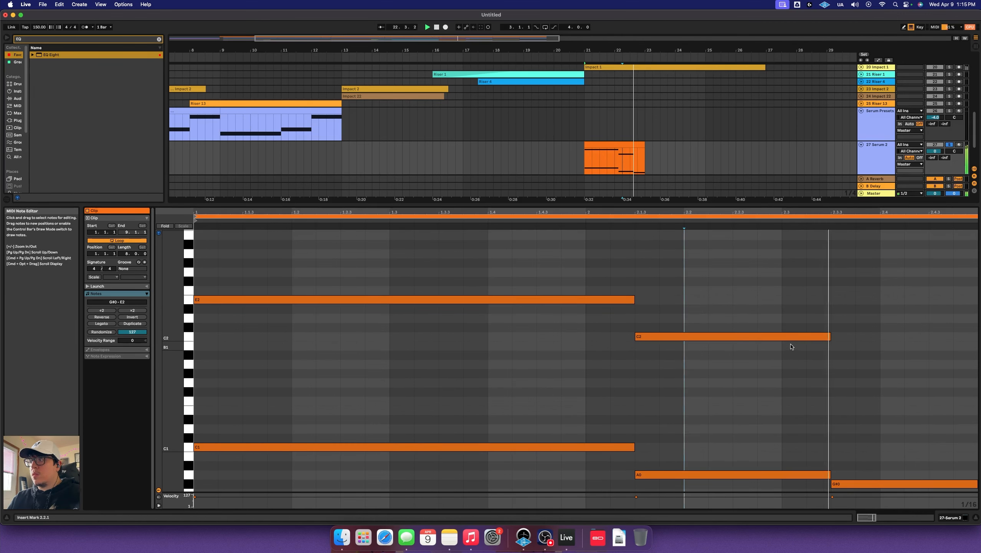
pyautogui.moveTo(791, 338); pyautogui.dragTo(973, 335)
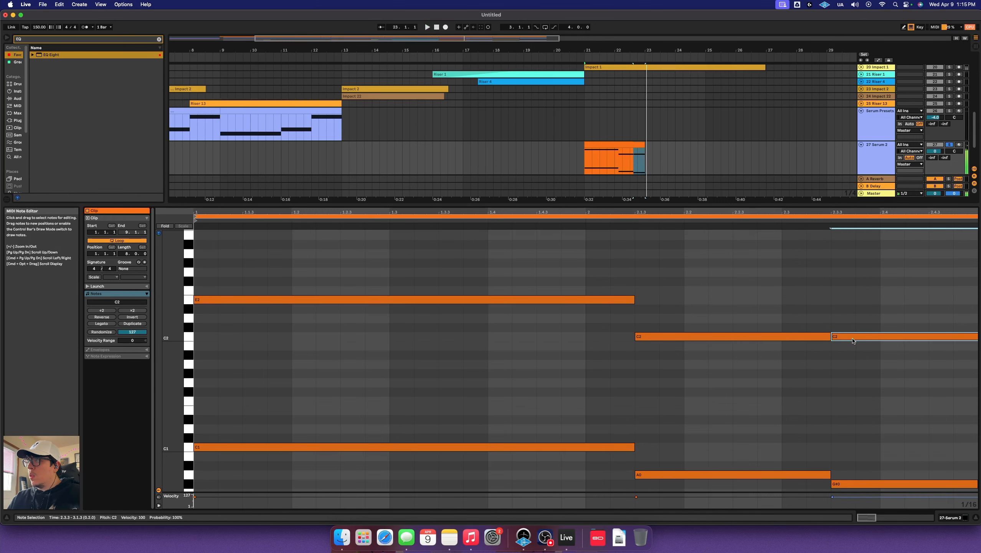
pyautogui.moveTo(853, 340); pyautogui.dragTo(854, 373)
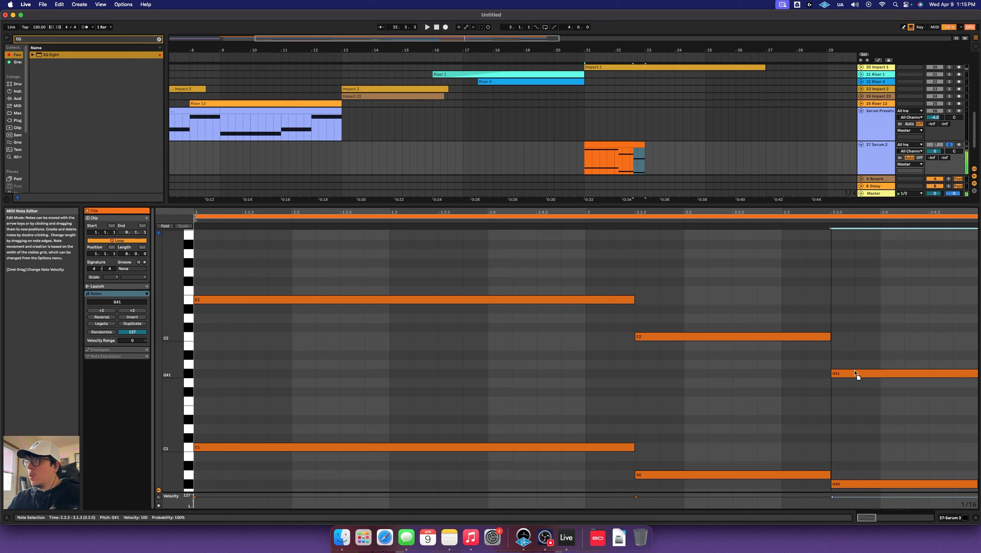
pyautogui.press('space')
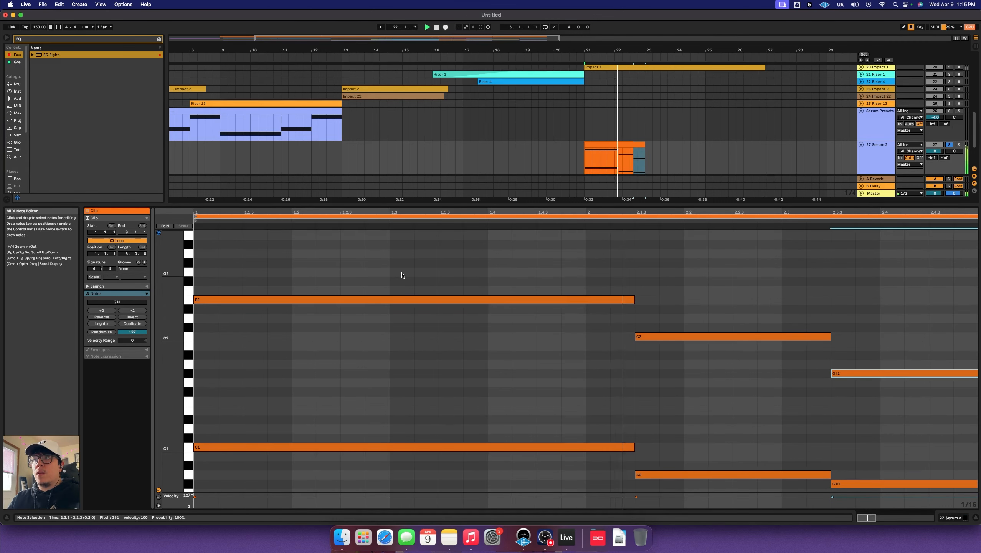
pyautogui.press('space')
# Copy the E2 note upward and raise the copy to C3
pyautogui.moveTo(361, 300); pyautogui.dragTo(375, 277)
pyautogui.press('space')
pyautogui.scroll(2, 371, 269)
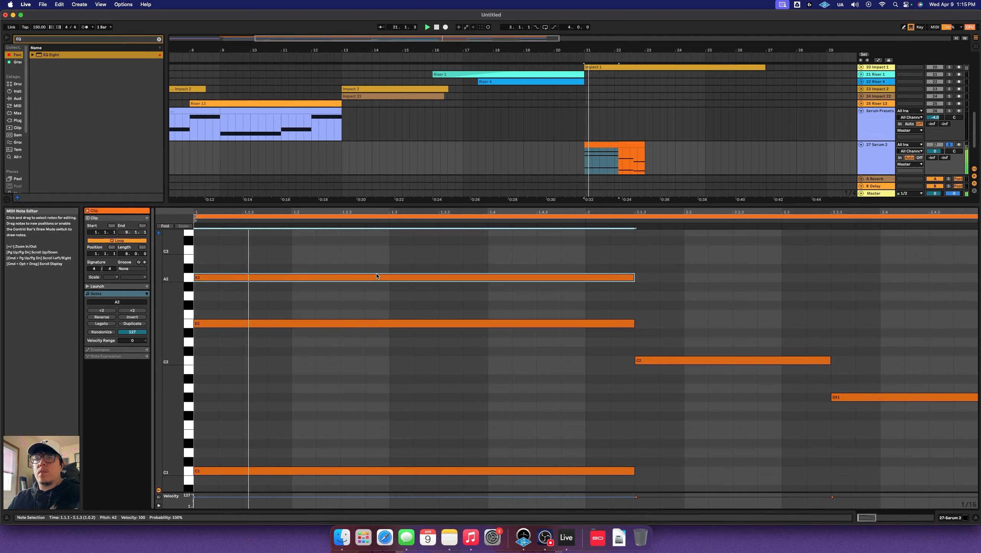
pyautogui.press('Up')
pyautogui.press('Up')
pyautogui.press('Up')
pyautogui.scroll(3, 426, 294)
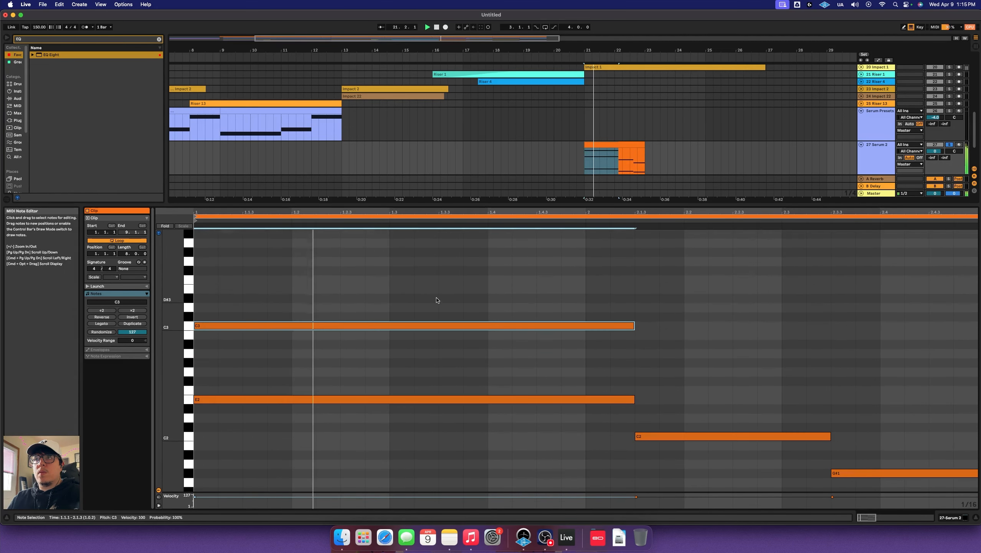
# Copy C2 upward for the second chord and G#1 up to G2
pyautogui.moveTo(684, 436); pyautogui.dragTo(689, 293)
pyautogui.scroll(-3, 690, 313)
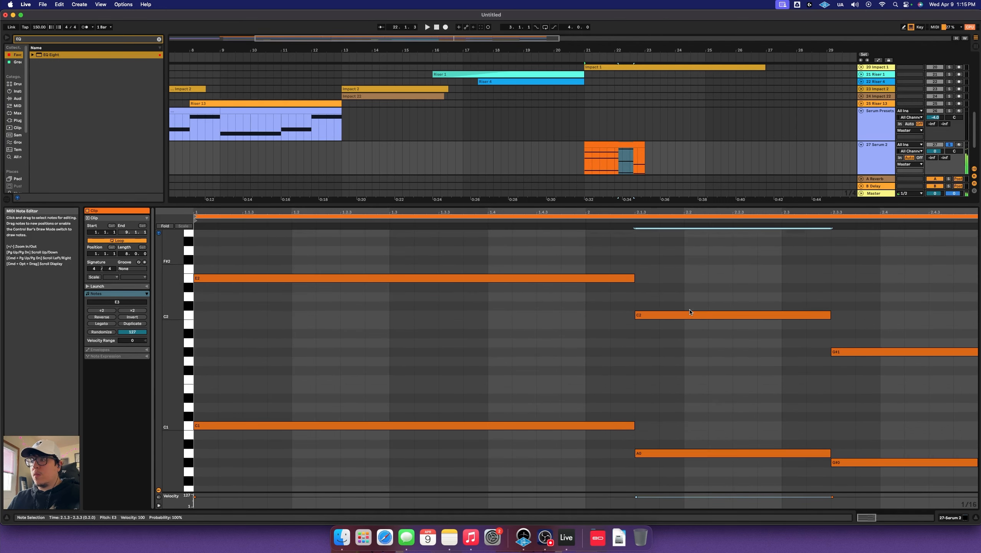
pyautogui.scroll(4, 692, 315)
pyautogui.moveTo(683, 343); pyautogui.dragTo(692, 410)
pyautogui.press('space')
pyautogui.click(683, 360)
pyautogui.scroll(-1, 712, 339)
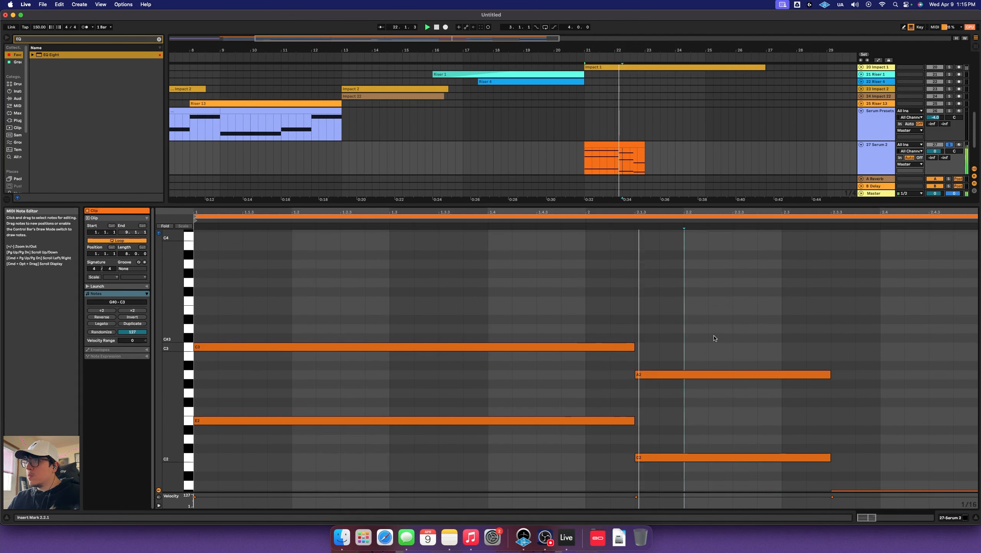
pyautogui.scroll(-4, 714, 337)
pyautogui.press('space')
pyautogui.moveTo(861, 380); pyautogui.dragTo(871, 343)
pyautogui.click(770, 242)
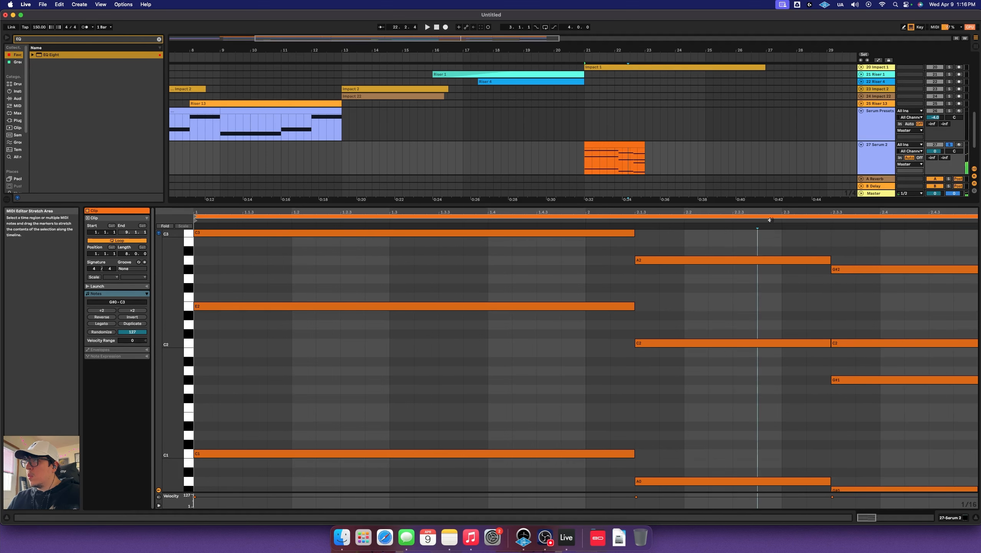
pyautogui.press('space')
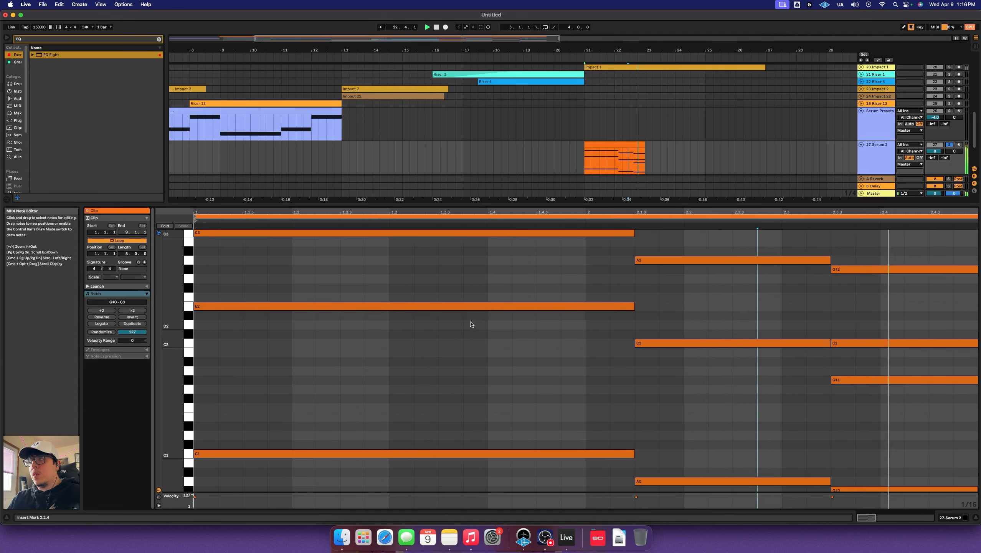
# Raise the chords an octave while moving the lowest bass notes back down
pyautogui.scroll(3, 469, 310)
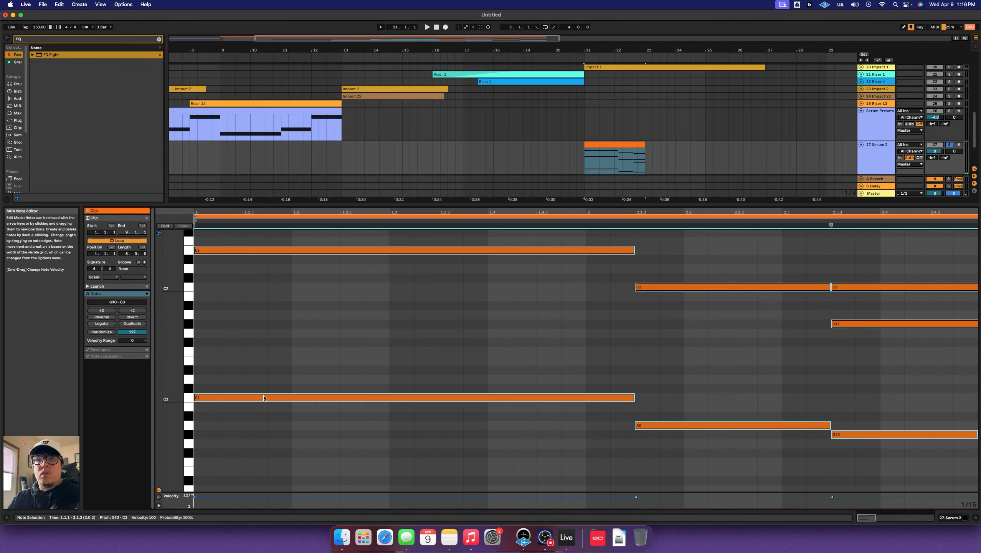
pyautogui.moveTo(264, 397); pyautogui.dragTo(269, 294)
pyautogui.press('space')
pyautogui.scroll(2, 396, 360)
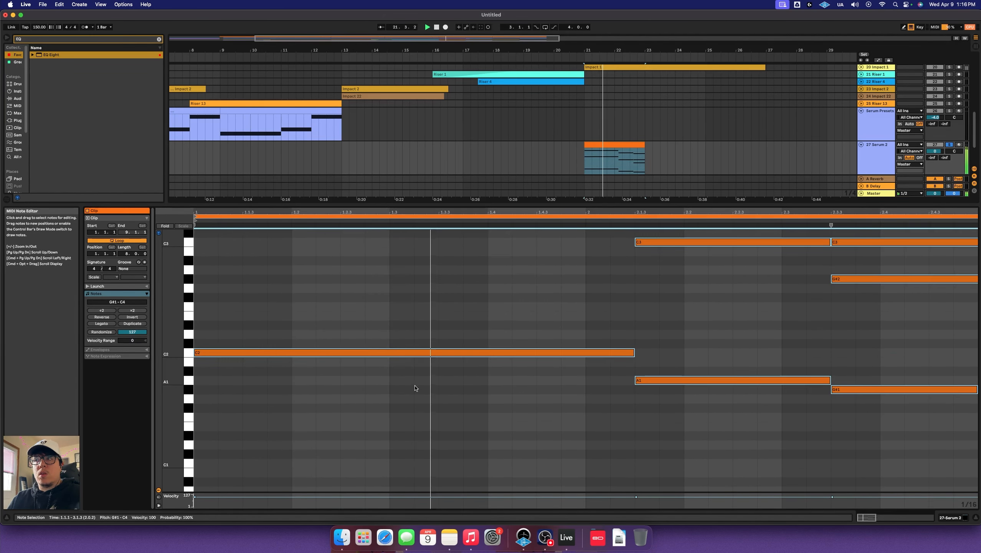
pyautogui.scroll(-5, 420, 383)
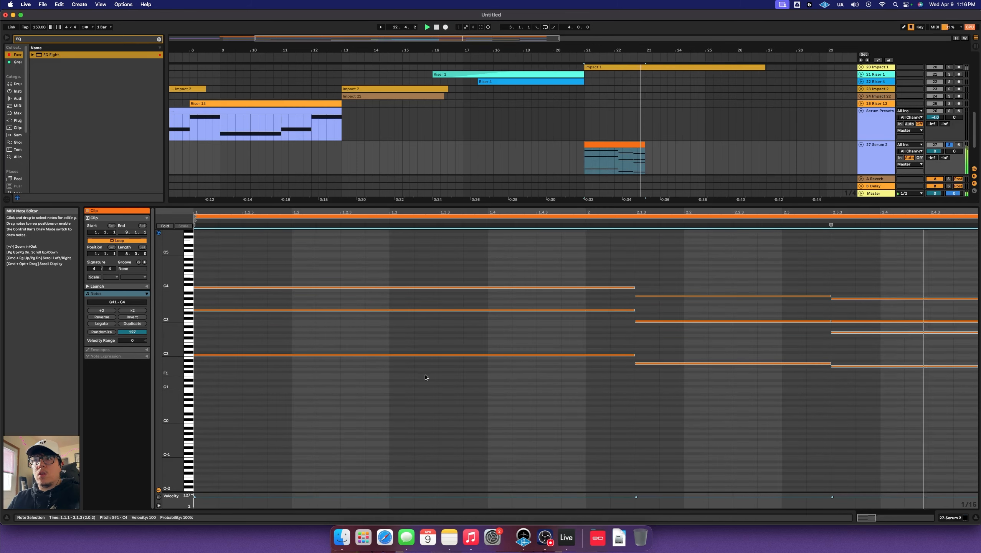
pyautogui.press('space')
pyautogui.moveTo(441, 343); pyautogui.dragTo(889, 440)
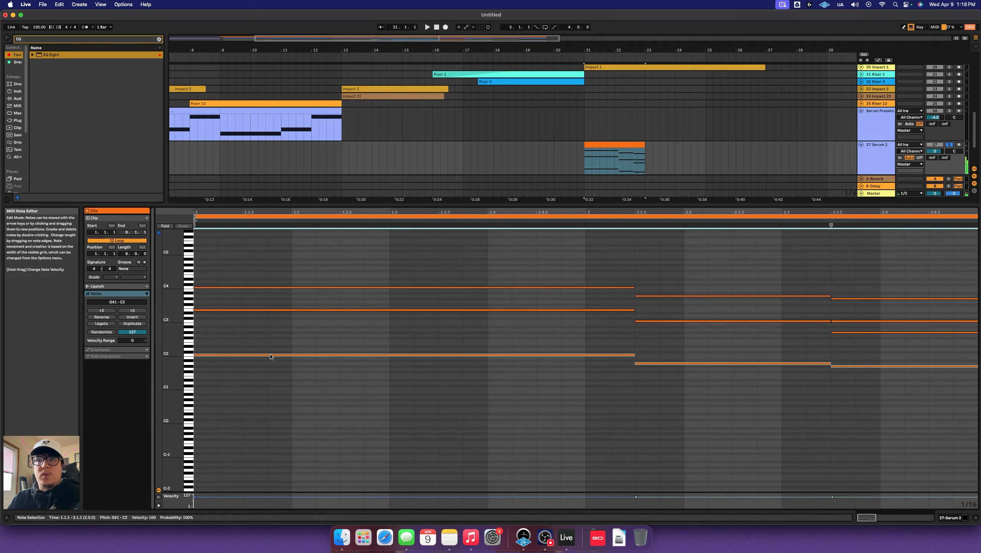
pyautogui.moveTo(271, 356); pyautogui.dragTo(278, 390)
pyautogui.press('space')
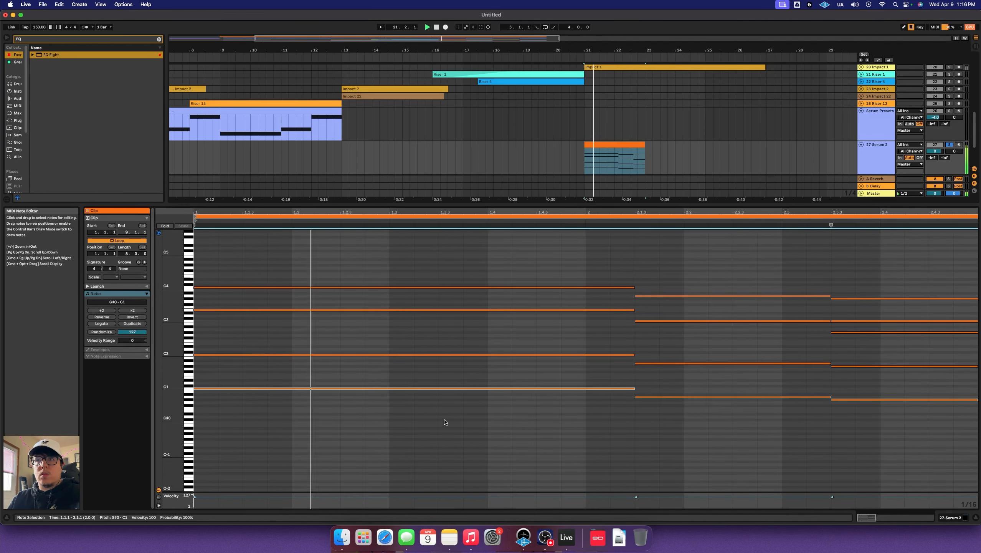
# Raise the Serum 2 cutoff macro and audition the pad from bar 21
pyautogui.hotkey('shift', 'Tab')
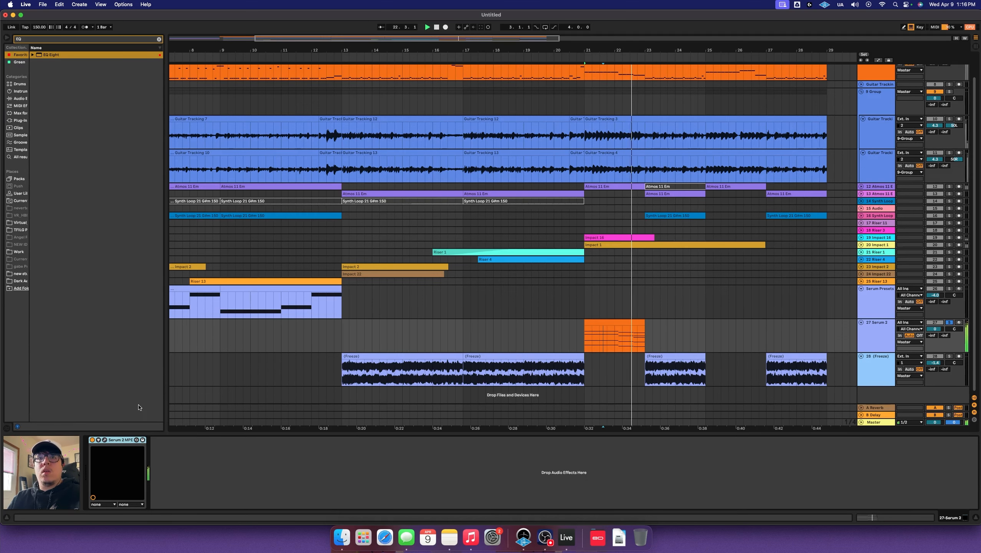
pyautogui.click(104, 440)
pyautogui.moveTo(171, 263); pyautogui.dragTo(176, 249)
pyautogui.press('space')
pyautogui.press('space')
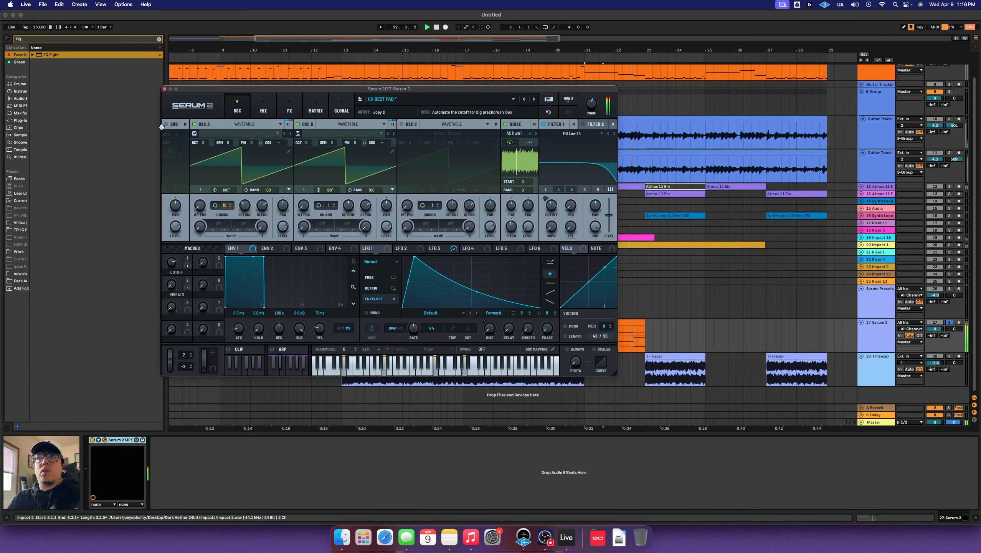
pyautogui.press('space')
pyautogui.click(164, 89)
pyautogui.click(591, 336)
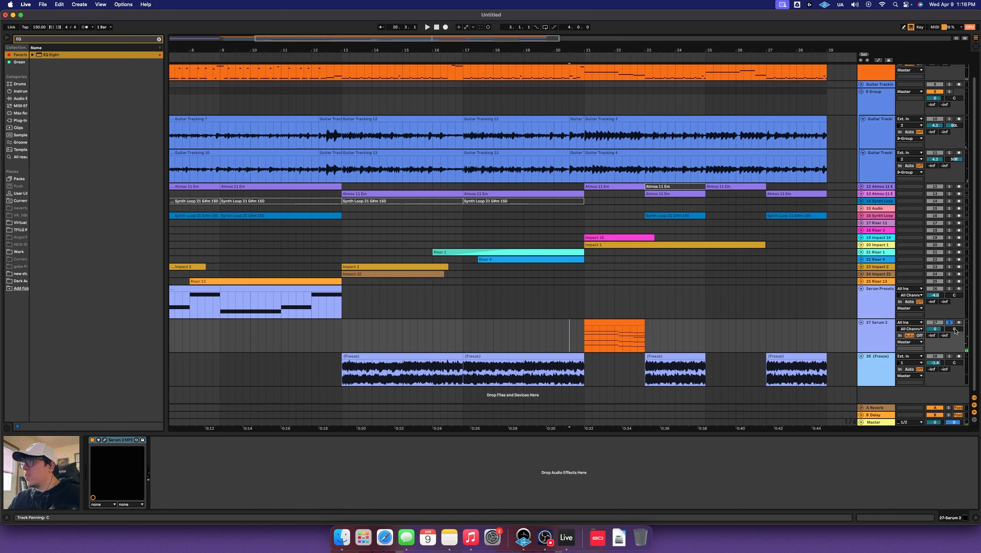
pyautogui.press('space')
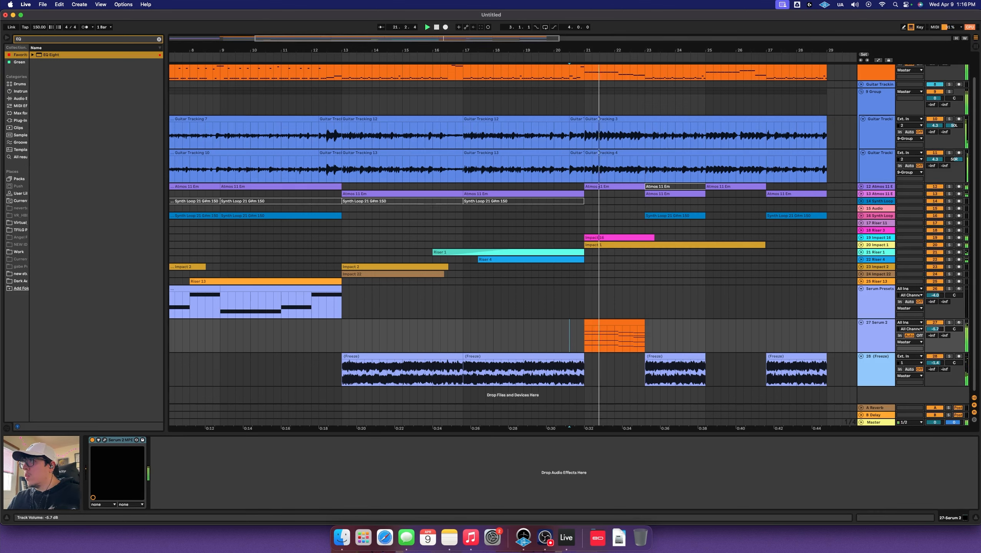
# Try the CH Dirty Saw preset with the track soloed and turned down to -9.2 dB
pyautogui.moveTo(935, 329); pyautogui.dragTo(935, 322)
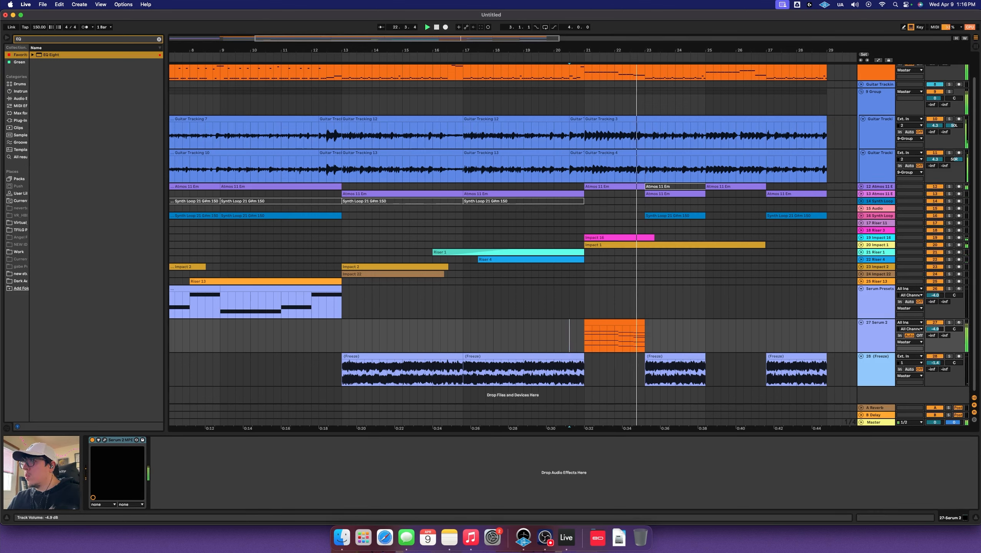
pyautogui.click(948, 323)
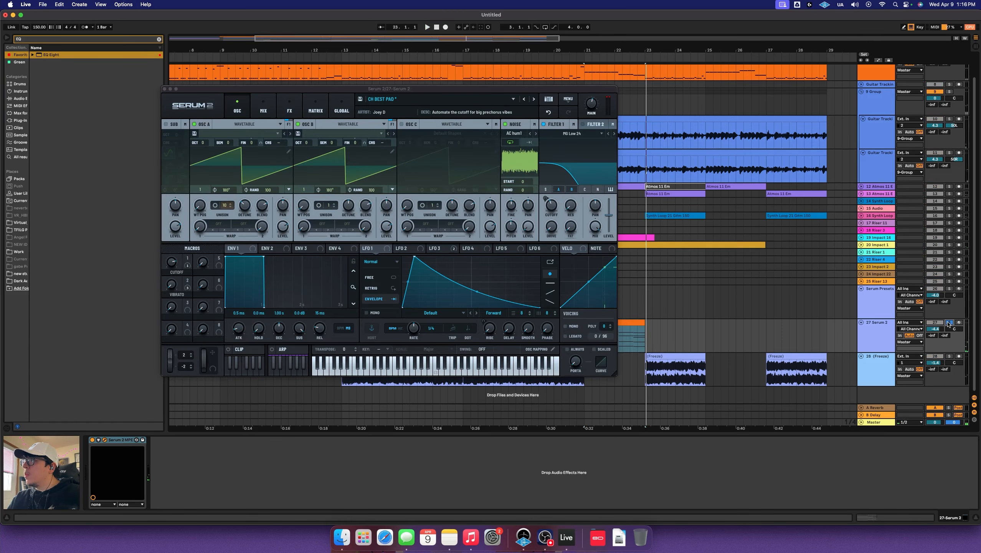
pyautogui.click(534, 99)
pyautogui.press('space')
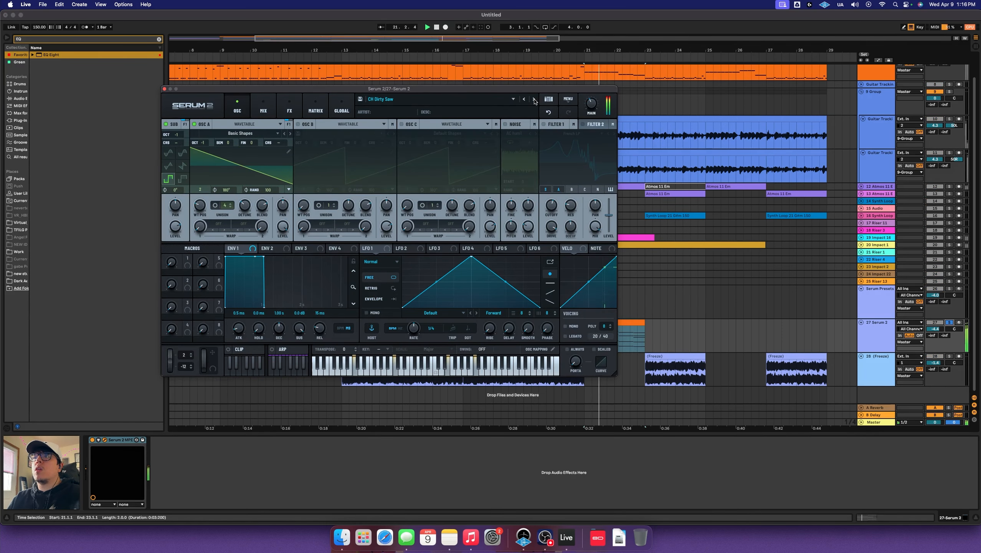
pyautogui.press('space')
pyautogui.click(165, 89)
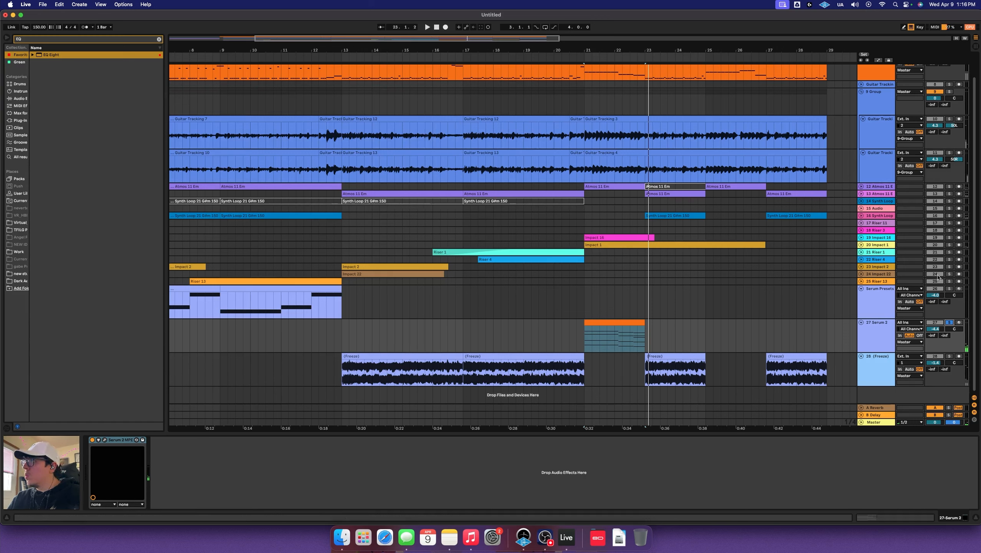
pyautogui.moveTo(935, 329)
pyautogui.mouseDown()
pyautogui.moveTo(935, 345)
pyautogui.moveTo(938, 330)
pyautogui.mouseUp()
pyautogui.press('space')
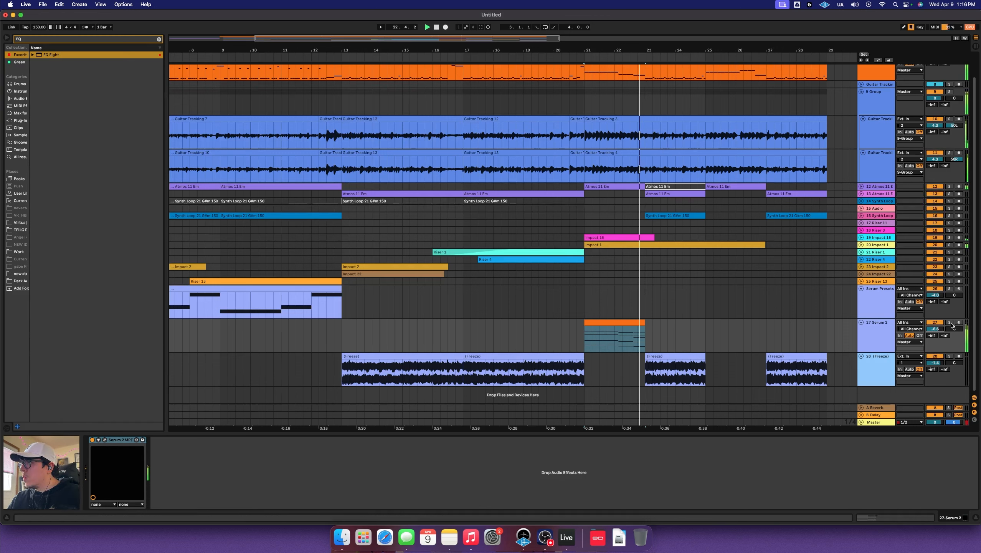
pyautogui.click(950, 323)
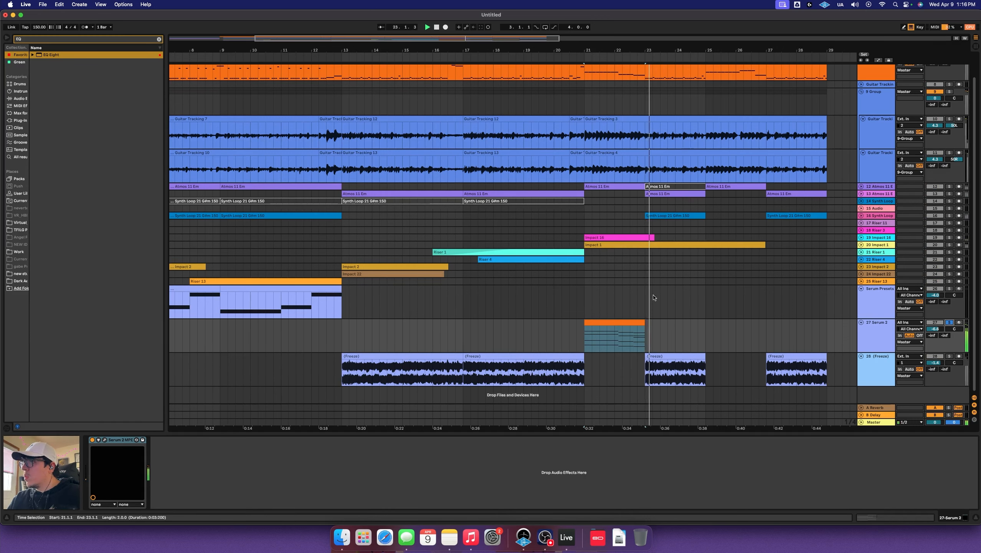
# Step through CH Fake Rhodes to CH Pretty Colors and raise the track to about -1.5 dB
pyautogui.click(105, 441)
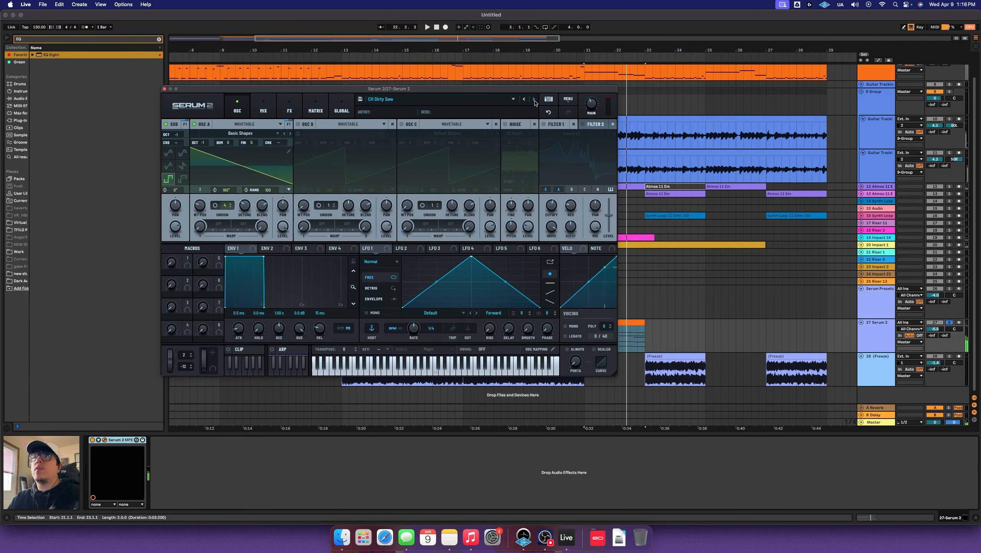
pyautogui.click(534, 99)
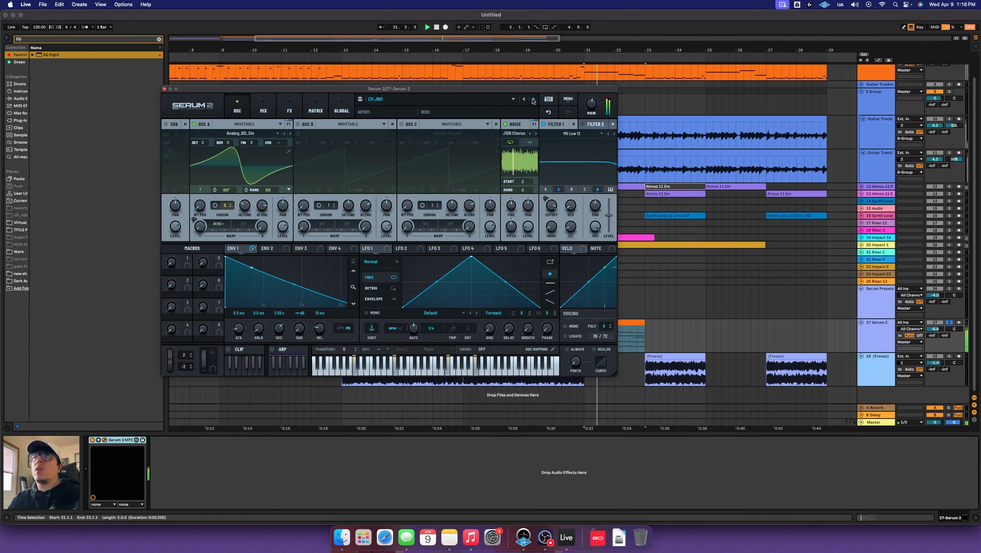
pyautogui.click(533, 100)
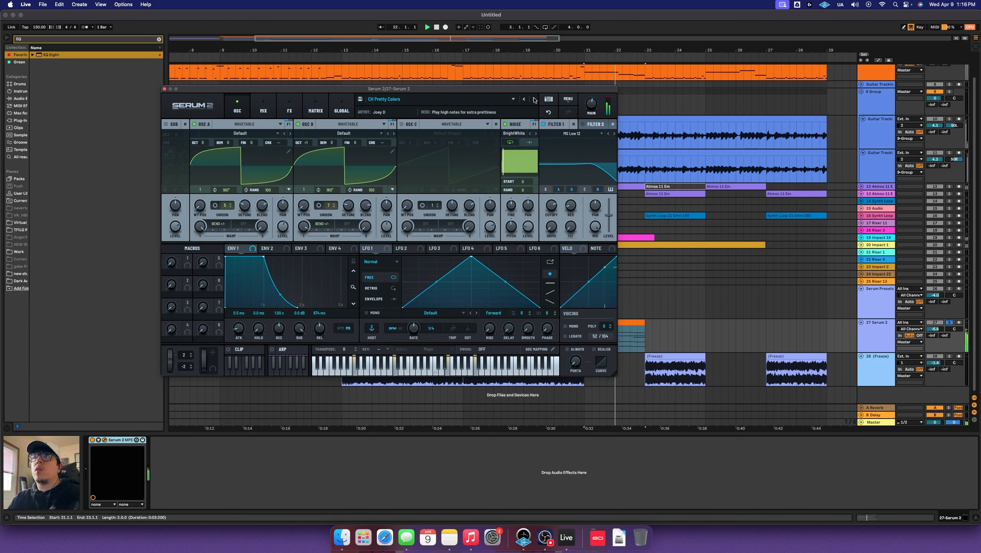
pyautogui.click(165, 90)
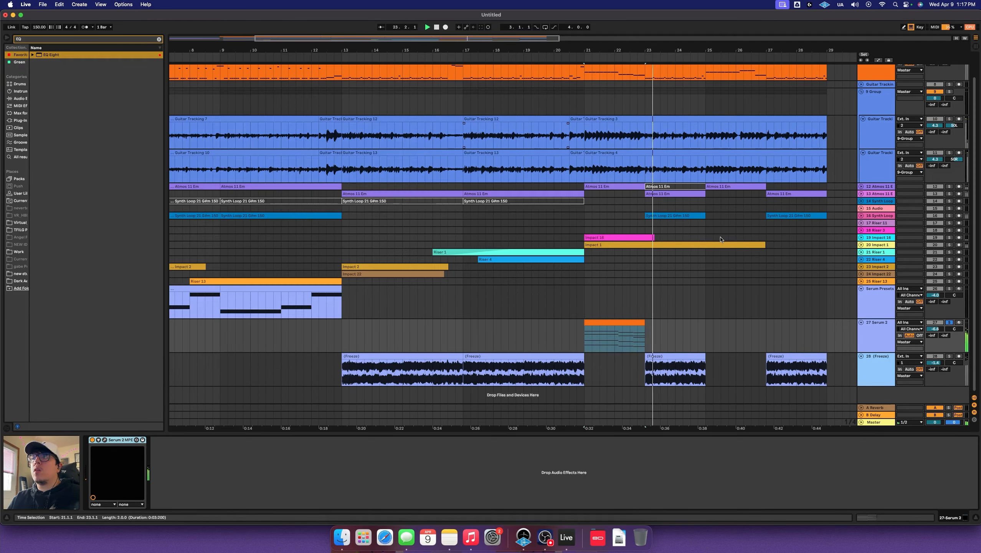
pyautogui.moveTo(935, 329); pyautogui.dragTo(936, 321)
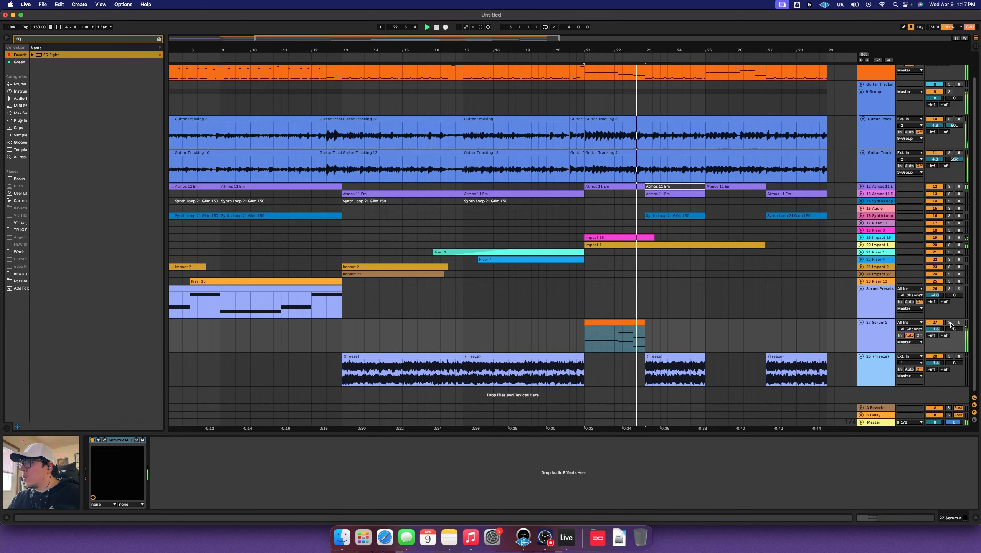
pyautogui.click(631, 334)
pyautogui.click(576, 334)
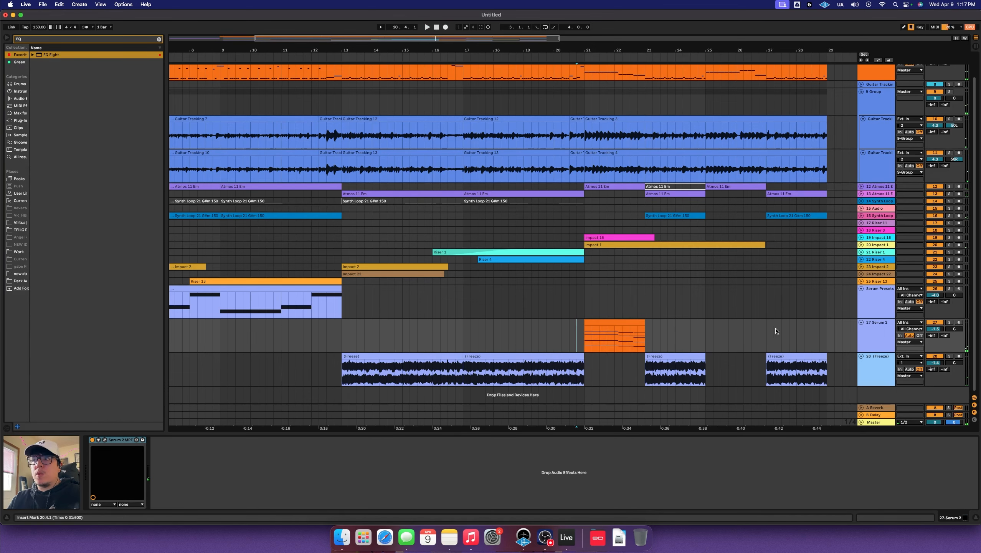
pyautogui.click(949, 322)
pyautogui.click(583, 338)
pyautogui.press('space')
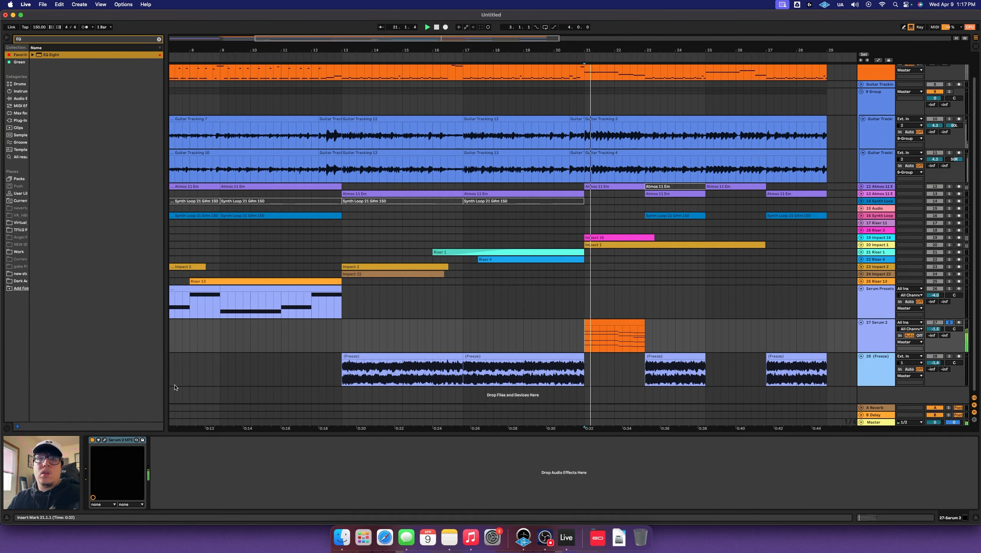
# Set the Serum 2 reverb mix to about 31% in the effects rack
pyautogui.click(104, 440)
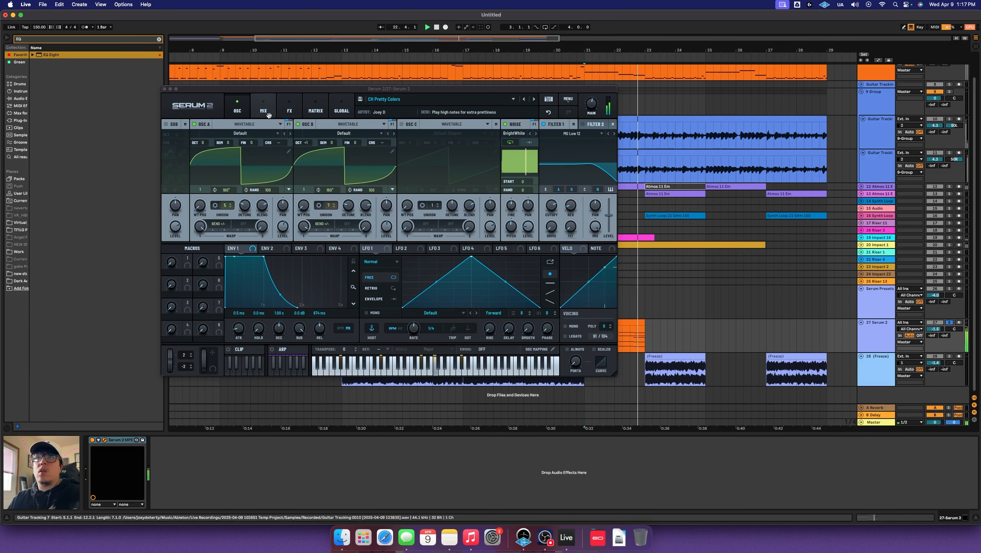
pyautogui.click(289, 109)
pyautogui.scroll(-3, 604, 197)
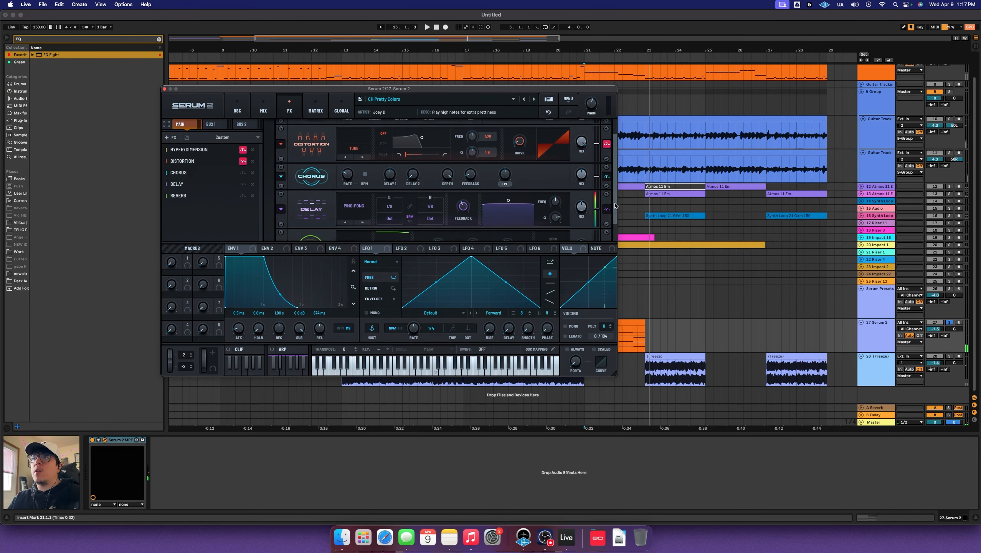
pyautogui.press('space')
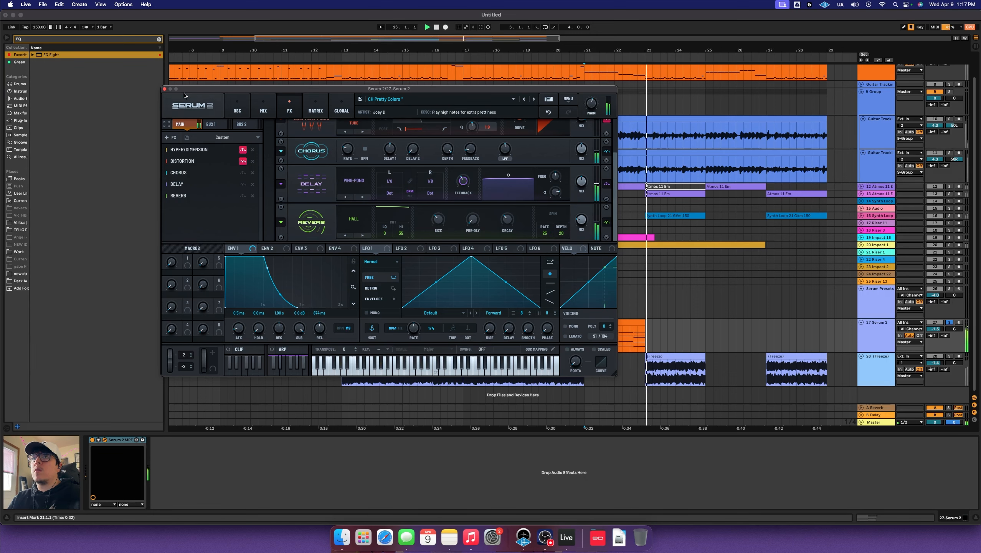
pyautogui.click(164, 89)
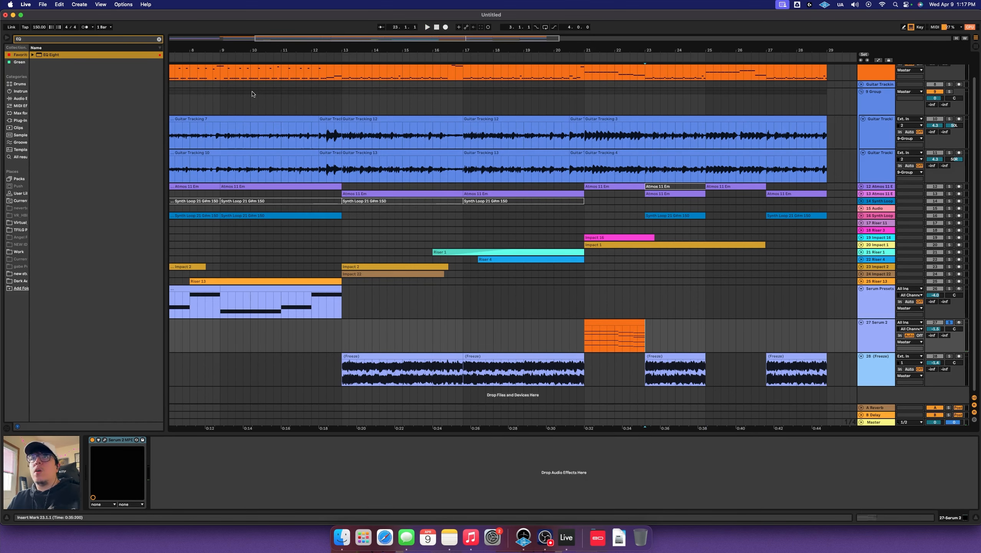
# Automate the Serum 2 track volume down to silence after bar 23
pyautogui.click(912, 27)
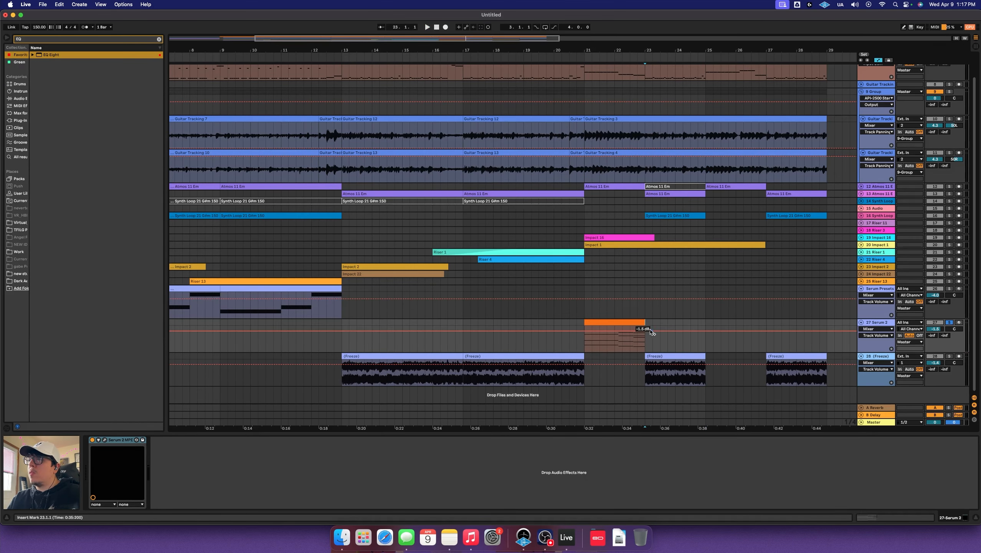
pyautogui.moveTo(651, 333); pyautogui.dragTo(635, 354)
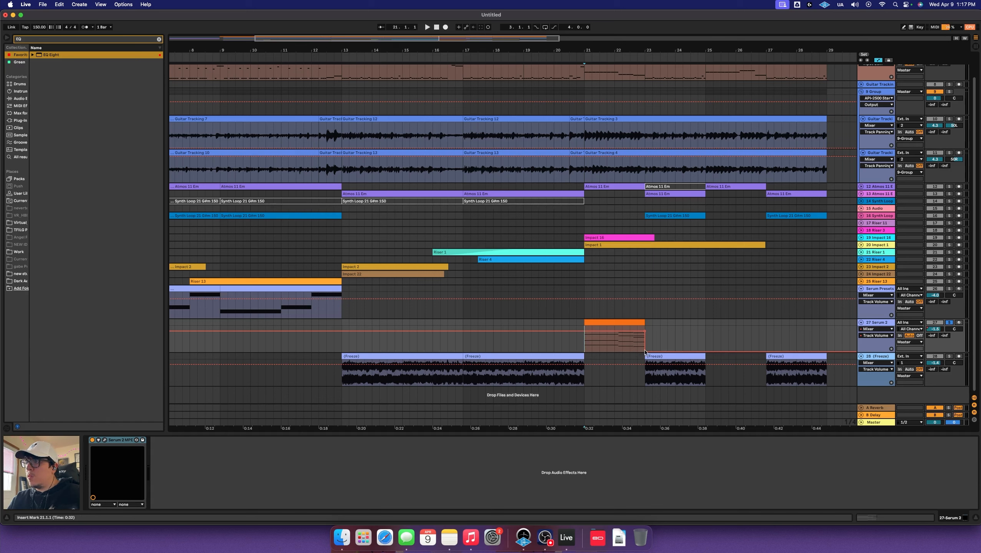
pyautogui.press('space')
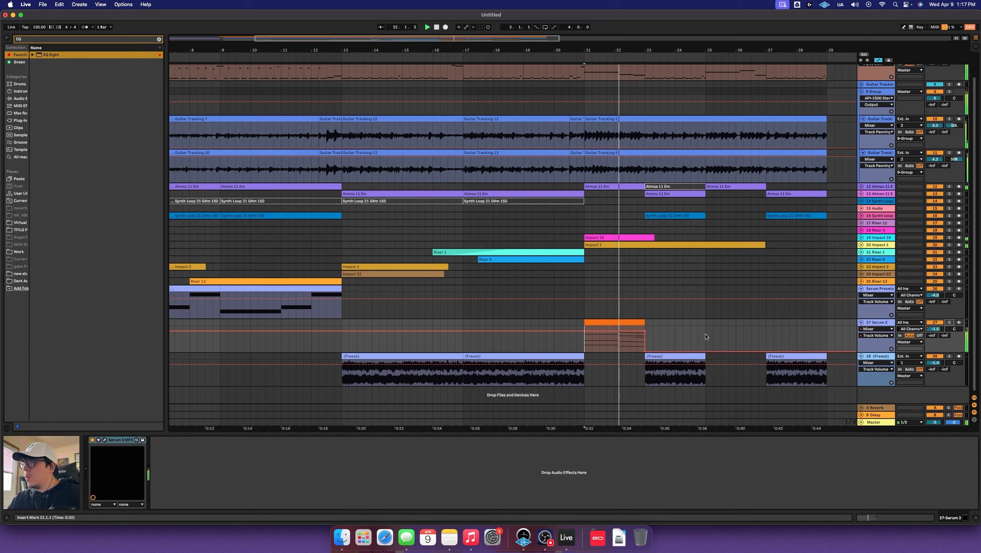
# Hide the automation lanes and copy the Serum 2 clip from bar 21 to bar 25
pyautogui.press('a')
pyautogui.click(610, 320)
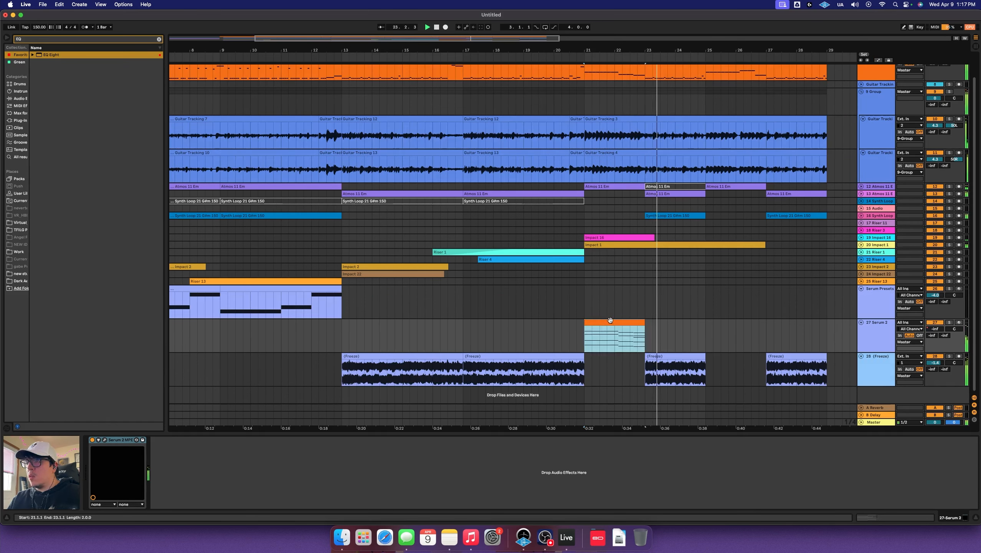
pyautogui.moveTo(610, 320); pyautogui.dragTo(732, 322)
pyautogui.click(796, 315)
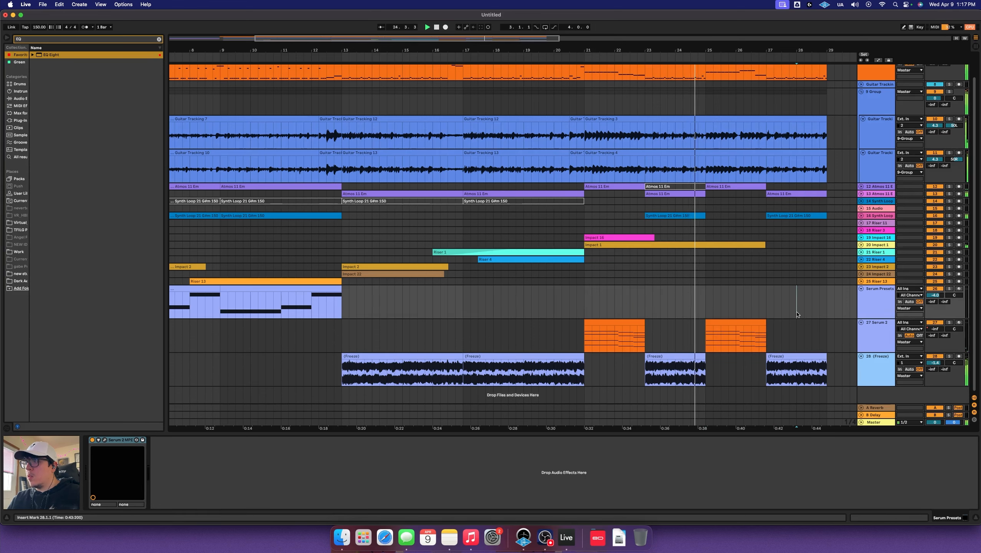
pyautogui.hscroll(4, 796, 314)
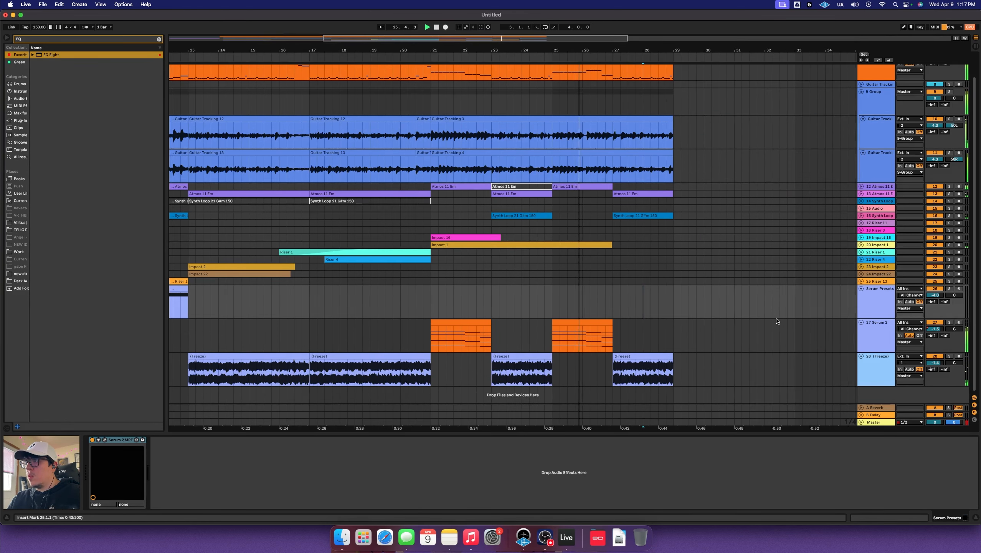
pyautogui.hscroll(-1, 727, 322)
# In the bar 25 copy, delete second-chord notes and raise D3 to F3 and F3 to F#3
pyautogui.click(611, 321)
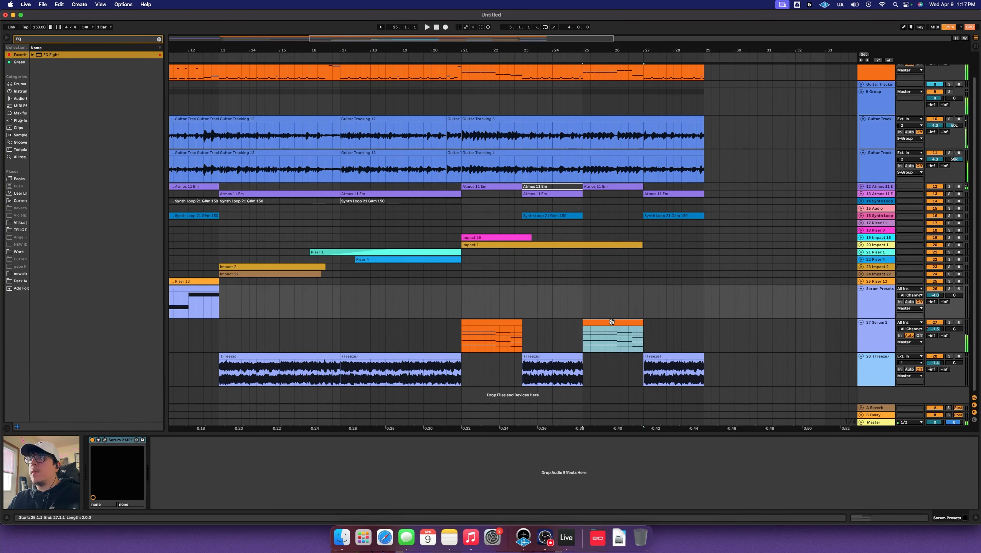
pyautogui.doubleClick(611, 321)
pyautogui.moveTo(703, 275); pyautogui.dragTo(700, 407)
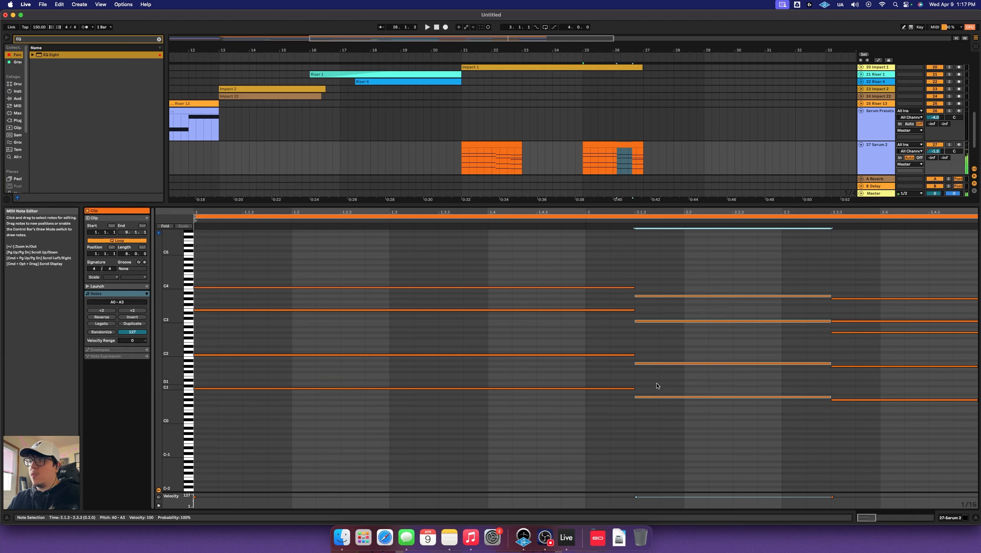
pyautogui.click(679, 381)
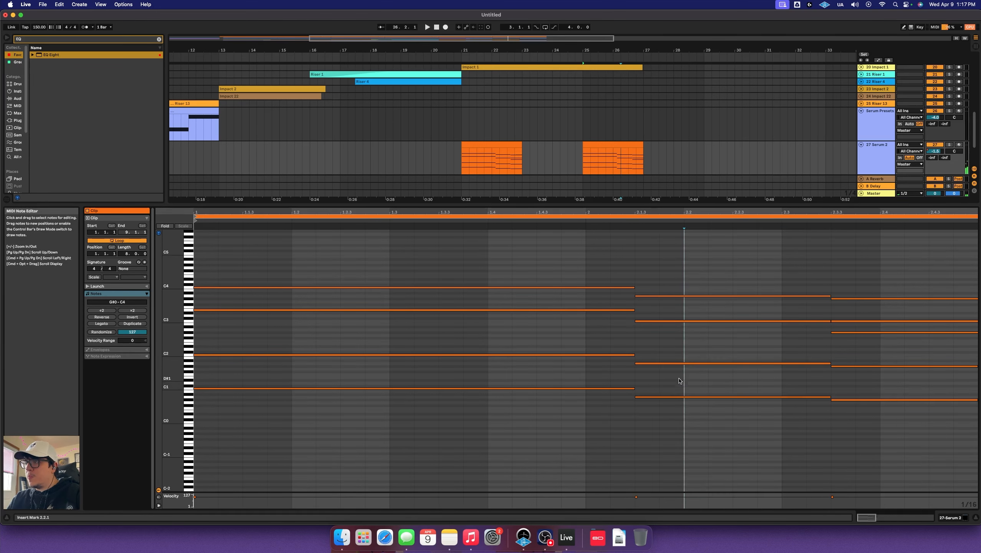
pyautogui.moveTo(681, 287); pyautogui.dragTo(685, 316)
pyautogui.press('Delete')
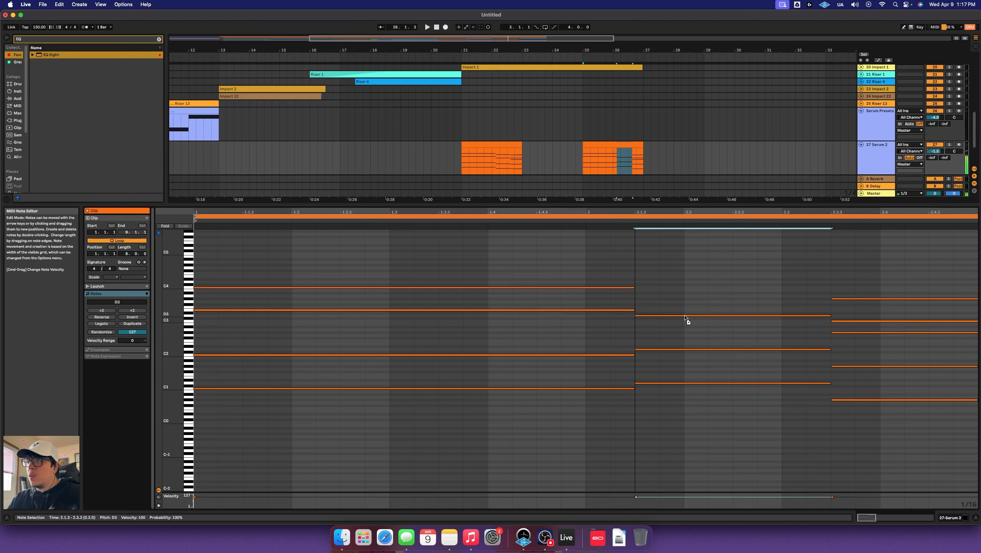
pyautogui.moveTo(679, 402)
pyautogui.mouseDown()
pyautogui.moveTo(687, 359)
pyautogui.moveTo(683, 309)
pyautogui.moveTo(672, 308)
pyautogui.moveTo(700, 337)
pyautogui.moveTo(687, 294)
pyautogui.mouseUp()
pyautogui.click(675, 317)
pyautogui.click(672, 318)
pyautogui.click(689, 276)
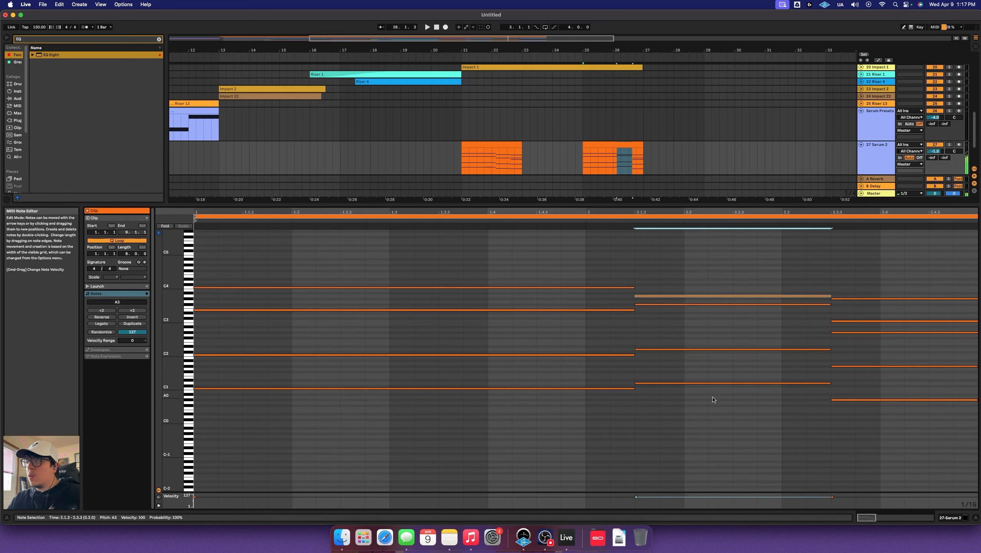
# Audition the revoiced chord from 2.2.3, return to the arrangement, stop playback, and focus the browser search
pyautogui.click(736, 249)
pyautogui.press('space')
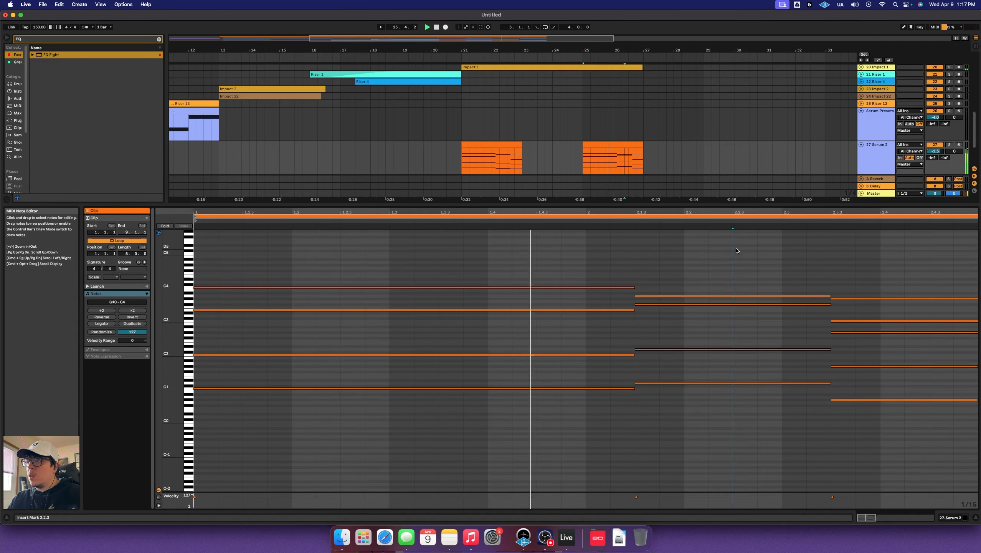
pyautogui.hotkey('shift', 'Tab')
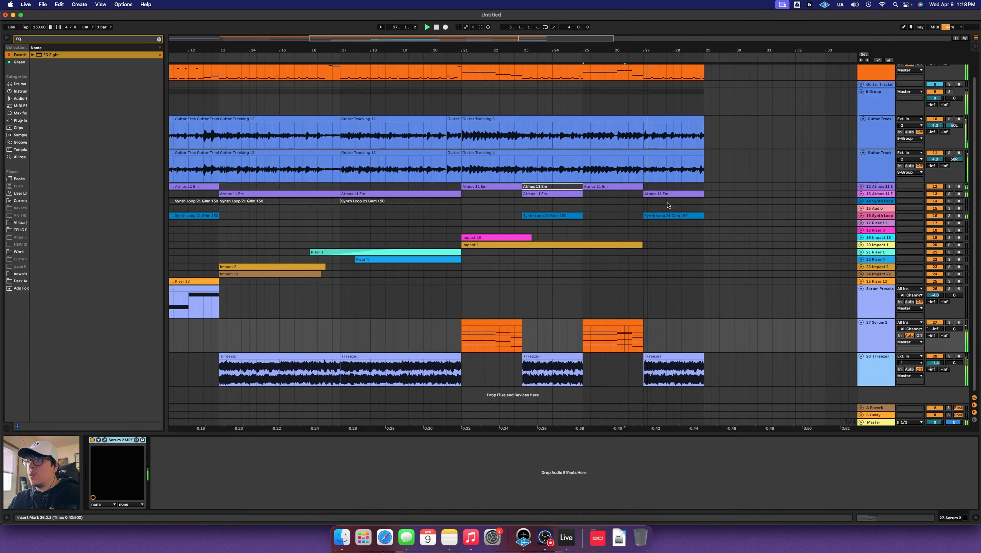
pyautogui.hscroll(3, 660, 302)
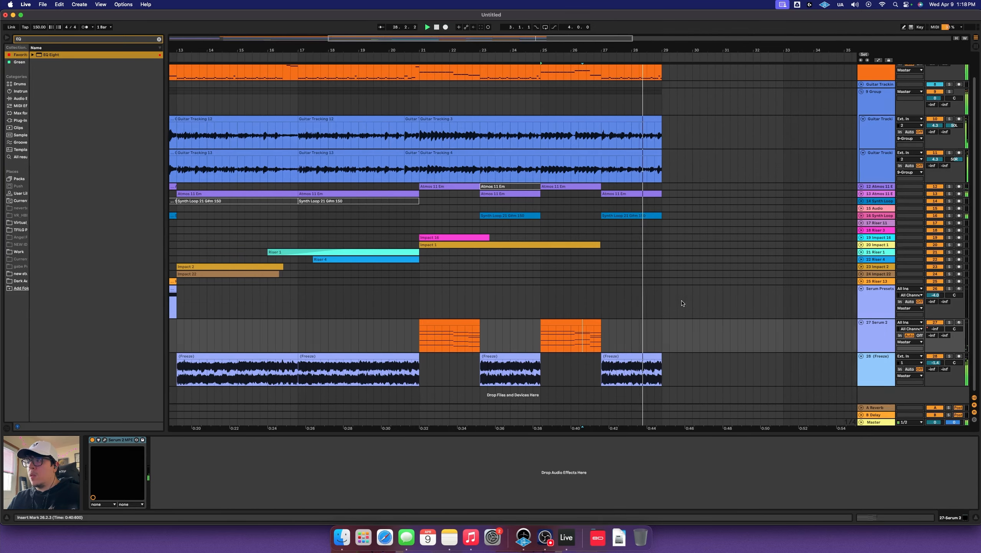
pyautogui.press('space')
pyautogui.hscroll(-10, 435, 291)
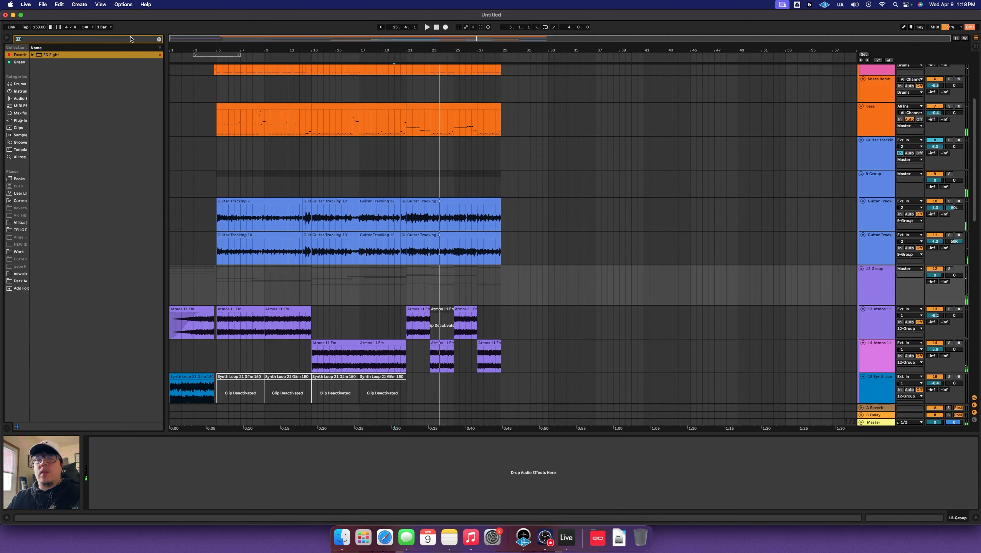
pyautogui.click(130, 39)
# Search the browser for PRO-L and drop Pro-L 2 onto the Master track
pyautogui.write('PRO-L')
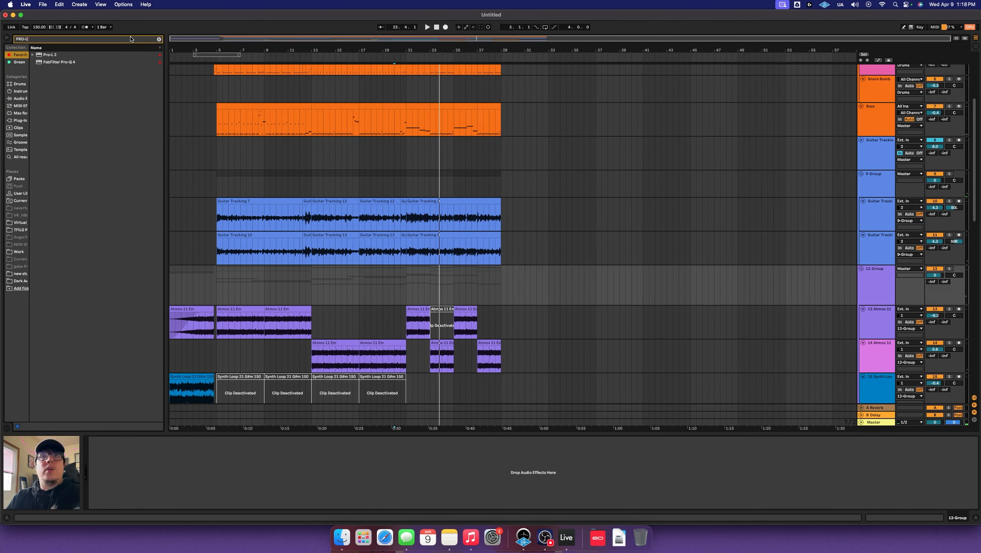
pyautogui.moveTo(78, 54); pyautogui.dragTo(256, 148)
pyautogui.moveTo(921, 395); pyautogui.dragTo(888, 422)
# Load Pro-L 2's Loud > Potentially Super Loud preset and raise its gain to about +5 dB
pyautogui.click(390, 105)
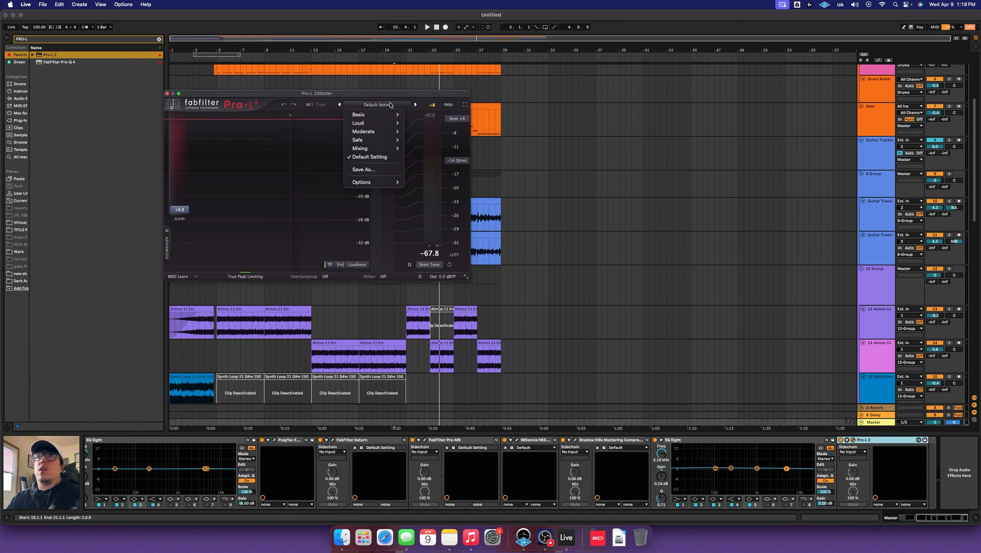
pyautogui.moveTo(386, 124)
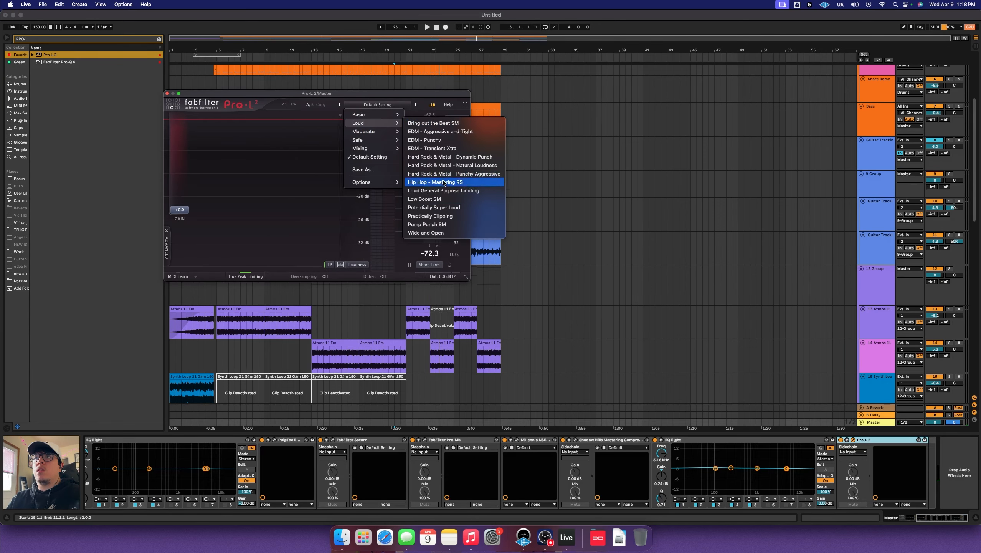
pyautogui.click(453, 209)
pyautogui.press('space')
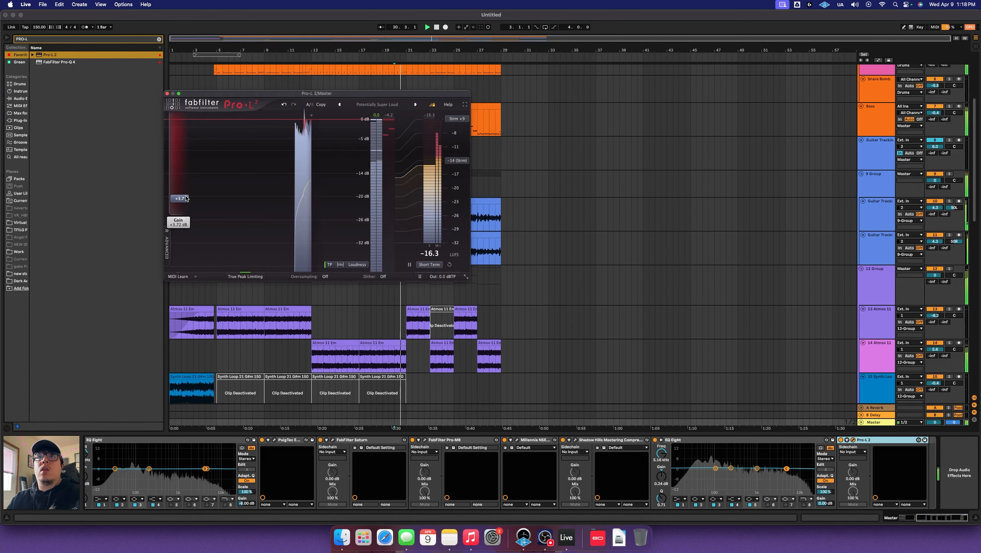
pyautogui.moveTo(171, 211); pyautogui.dragTo(189, 194)
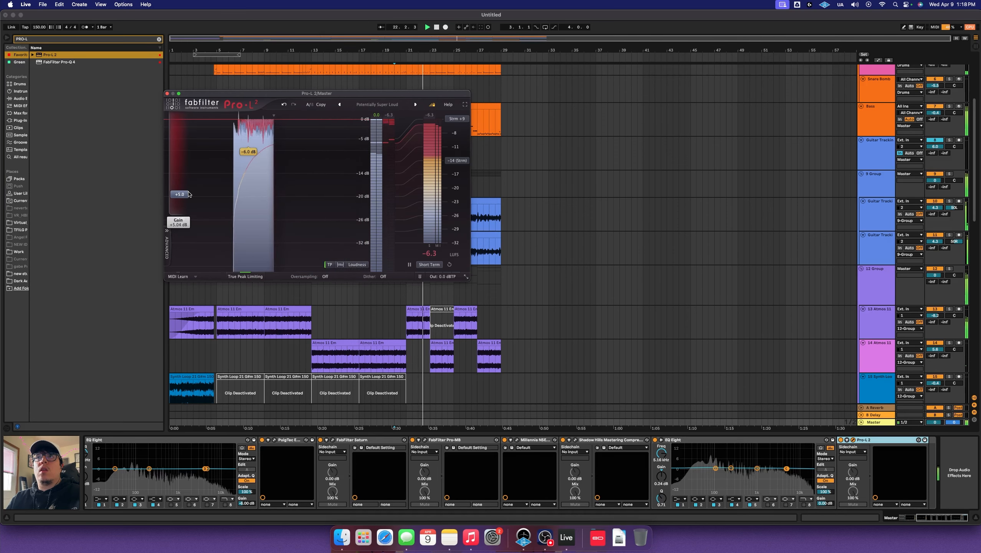
pyautogui.click(167, 94)
pyautogui.scroll(-8, 462, 317)
pyautogui.scroll(8, 499, 340)
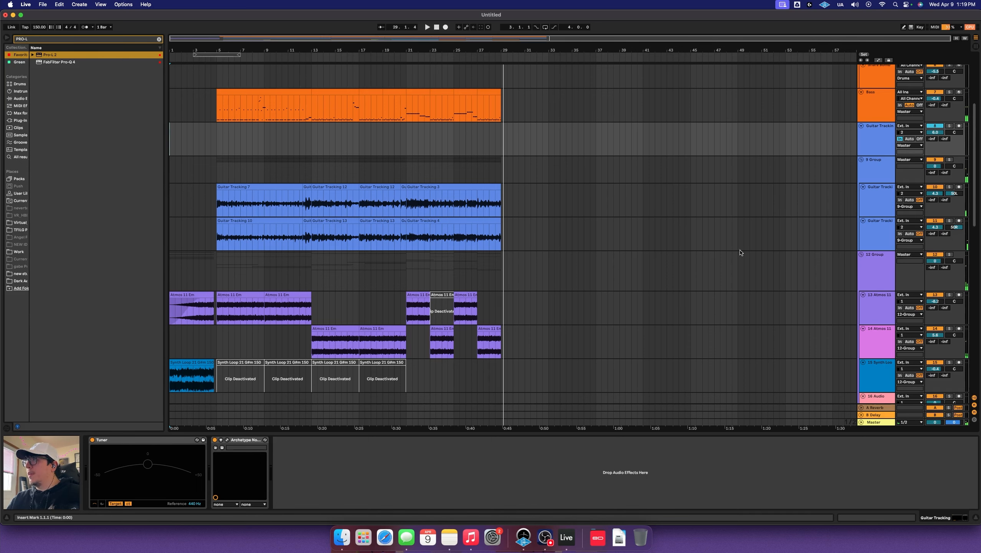
# Play the arrangement from 3.3.1 in the 12 Group lane through to the clips' end at bar 29
pyautogui.scroll(-3, 557, 237)
pyautogui.scroll(4, 204, 257)
pyautogui.click(199, 271)
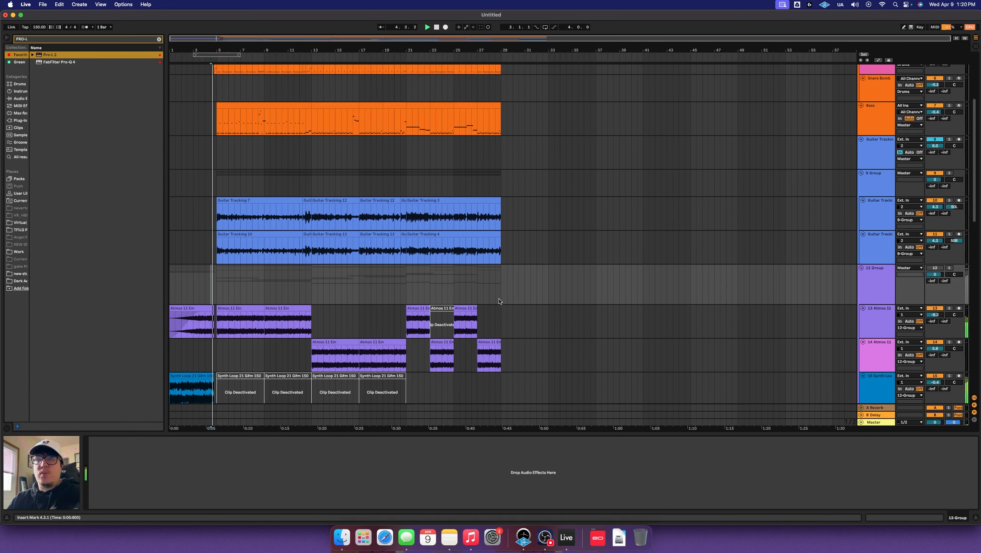
pyautogui.scroll(-6, 503, 302)
pyautogui.scroll(2, 518, 301)
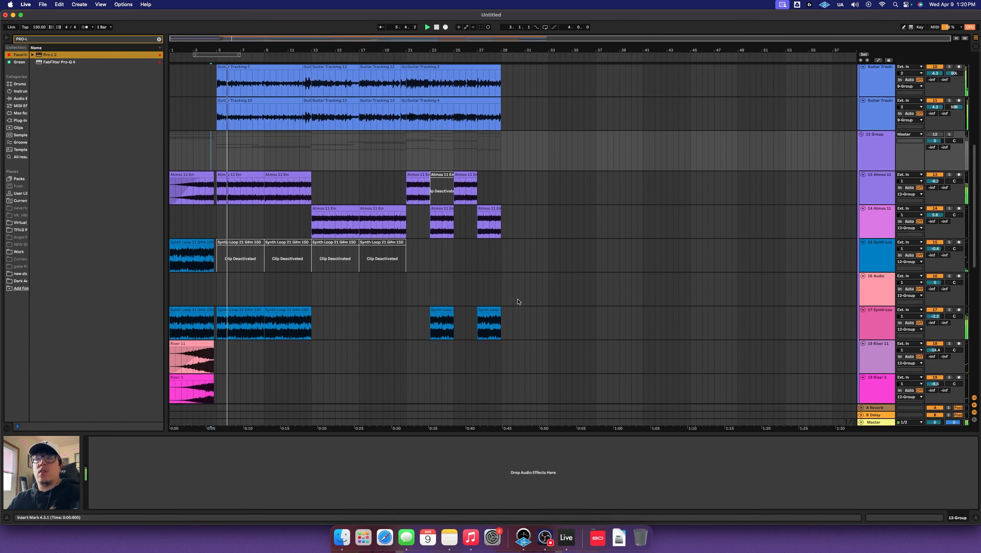
pyautogui.scroll(4, 519, 301)
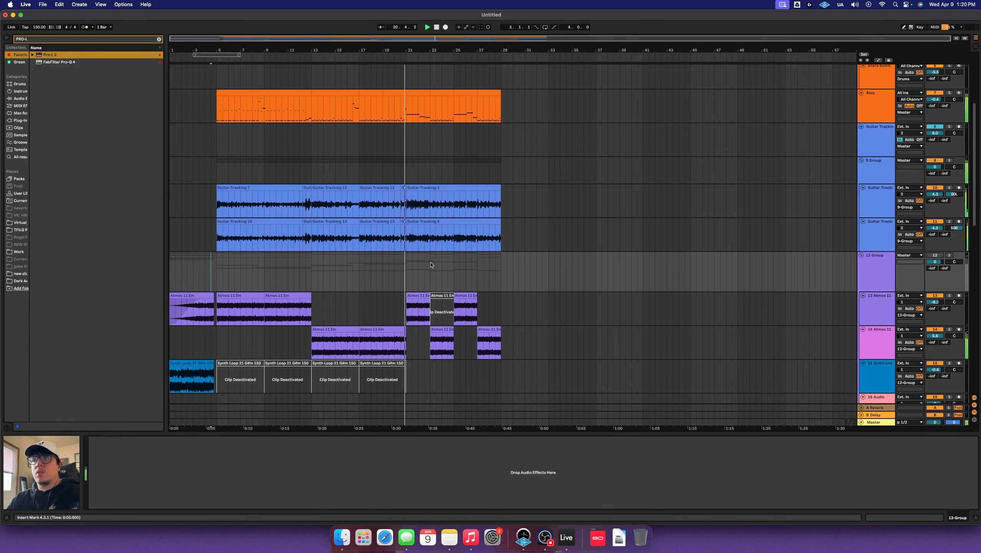
pyautogui.scroll(-1, 431, 265)
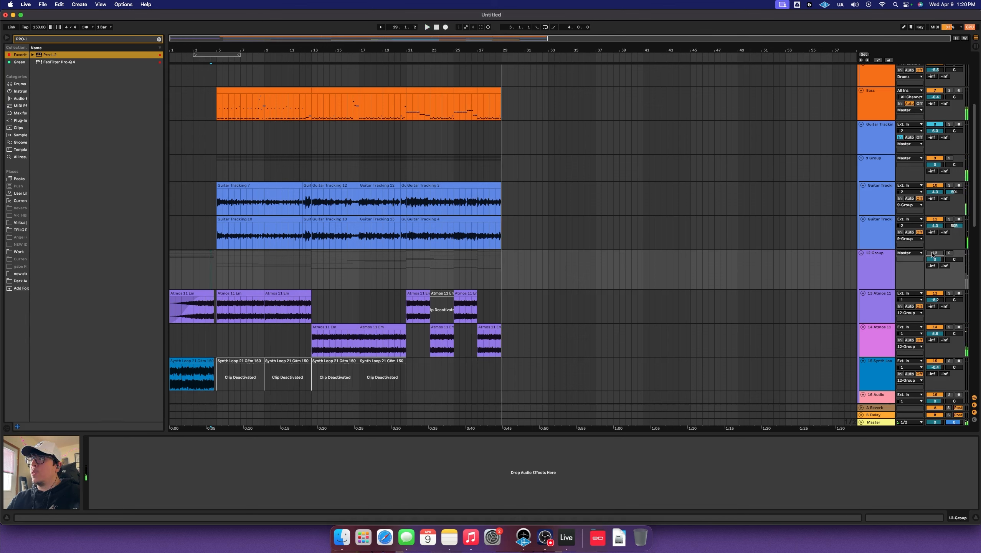
# Replay from bar 5 with the 12 Group track deactivated, then zoom in around bar 12
pyautogui.press('space')
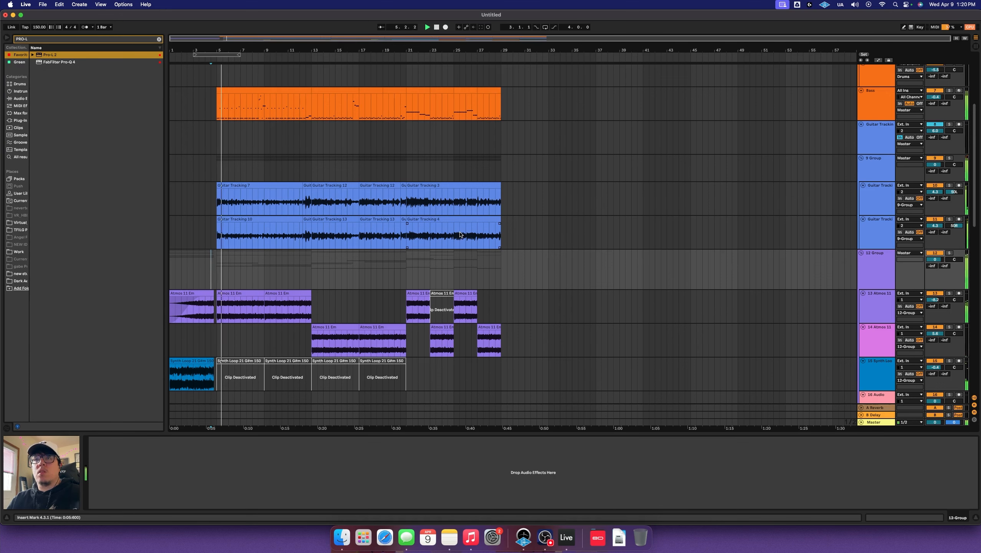
pyautogui.scroll(-5, 470, 240)
pyautogui.scroll(3, 929, 232)
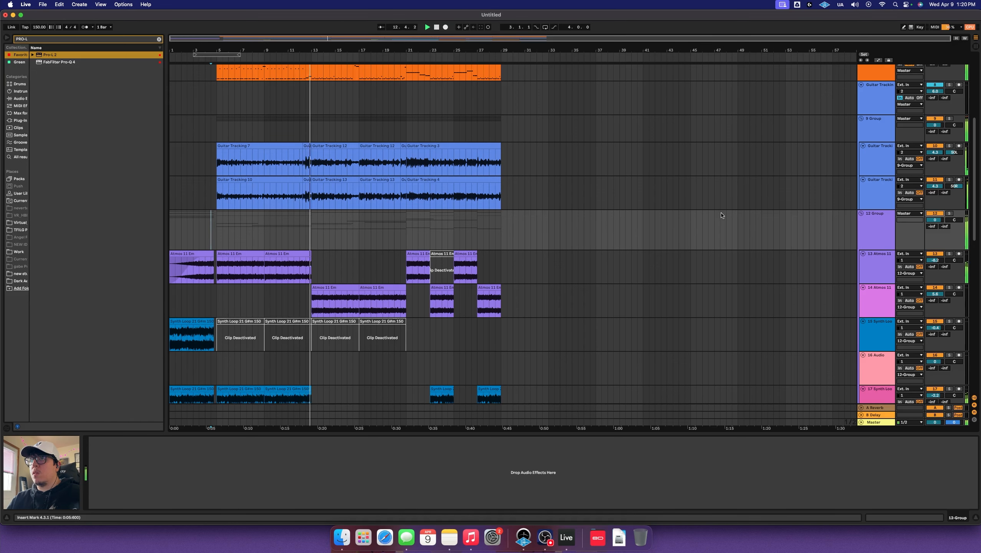
pyautogui.scroll(-6, 720, 215)
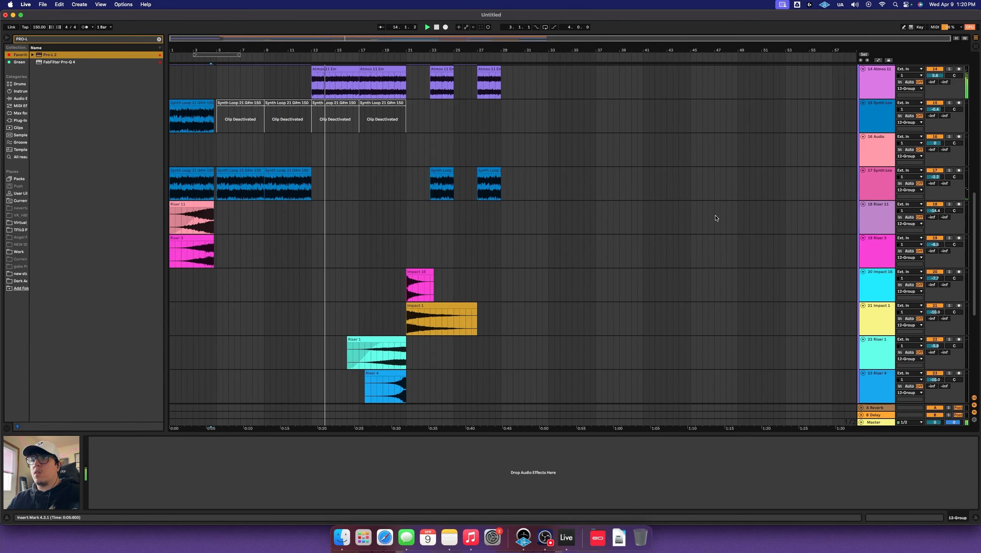
pyautogui.scroll(7, 716, 220)
pyautogui.click(935, 232)
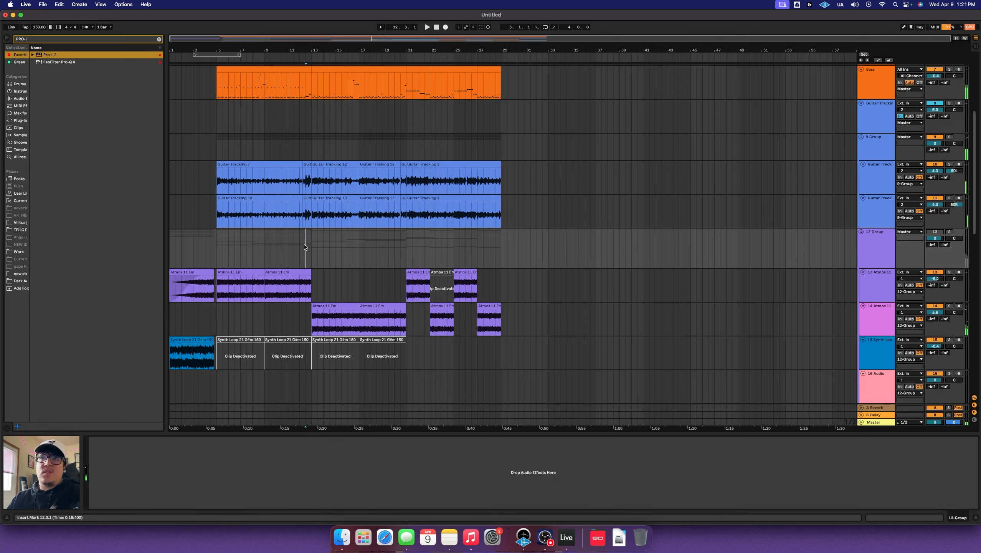
pyautogui.press('+')
pyautogui.press('+')
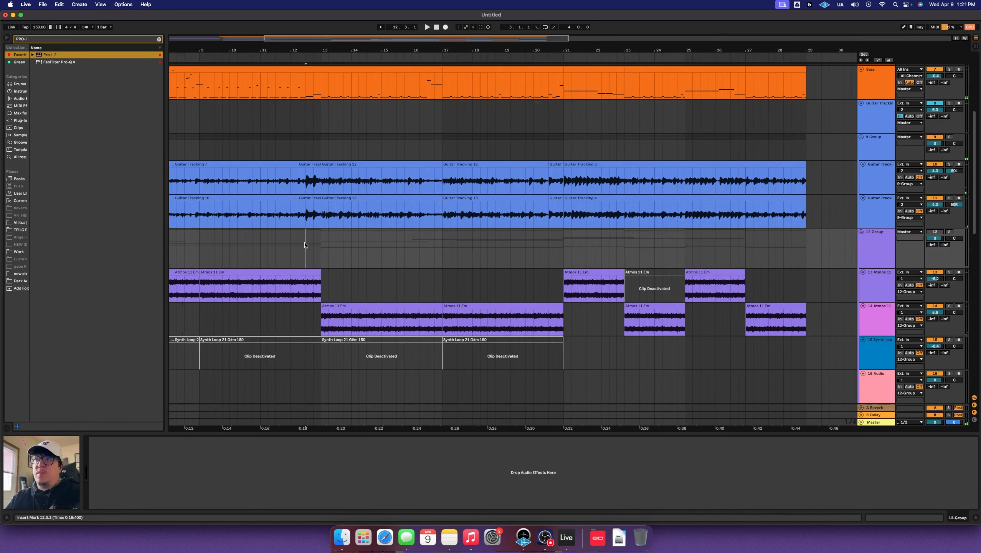
# Reactivate the 12 Group track and play it soloed from bar 12.3
pyautogui.click(942, 234)
pyautogui.press('space')
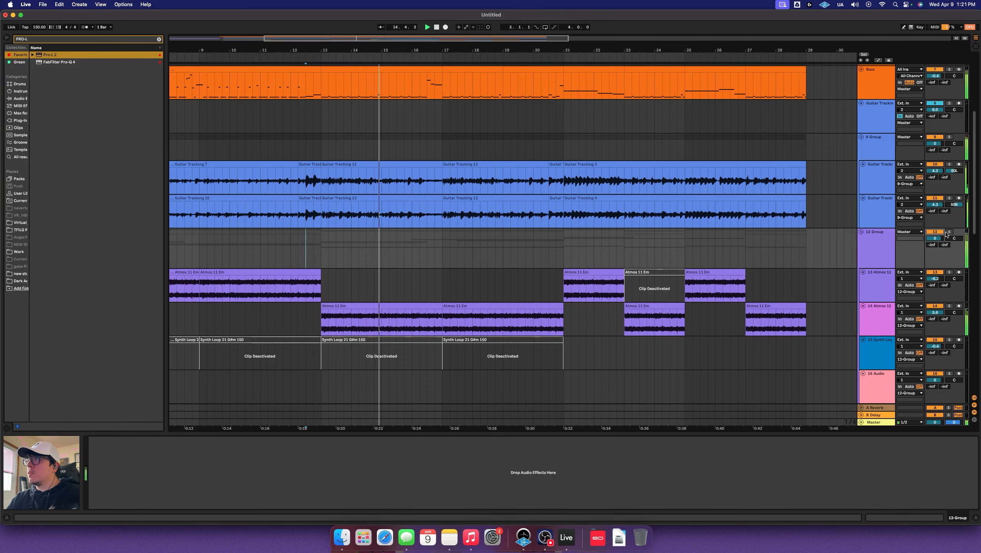
pyautogui.click(949, 232)
pyautogui.scroll(-6, 758, 232)
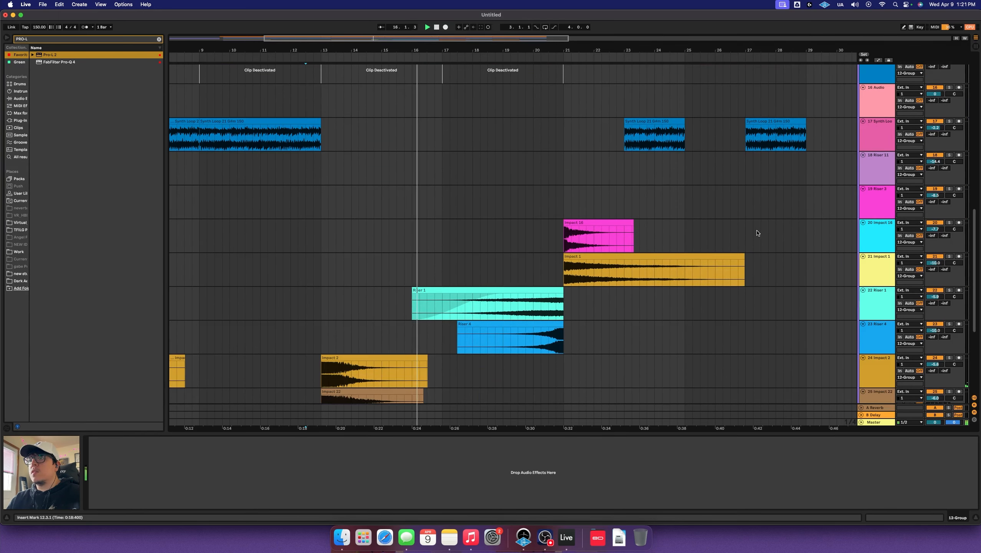
pyautogui.scroll(3, 652, 221)
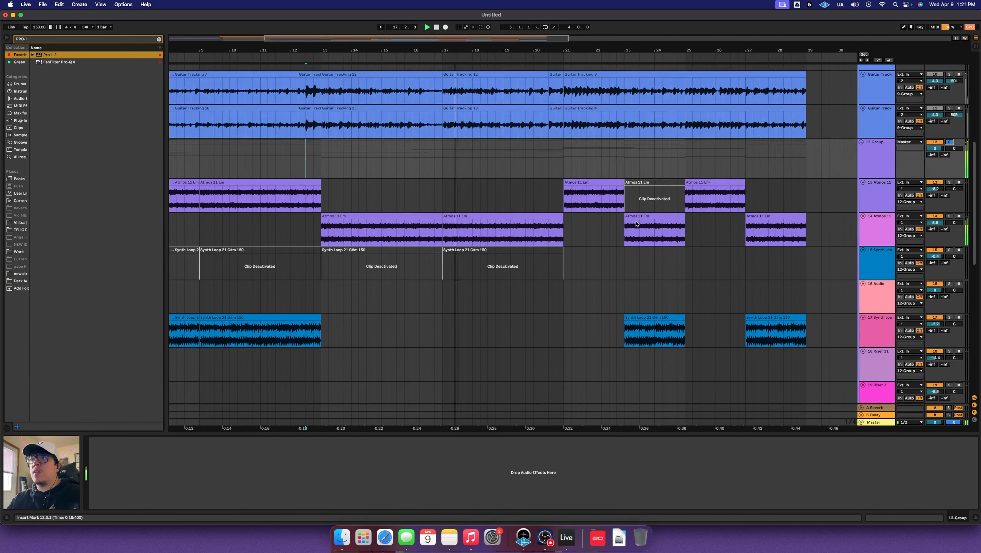
pyautogui.scroll(-5, 704, 236)
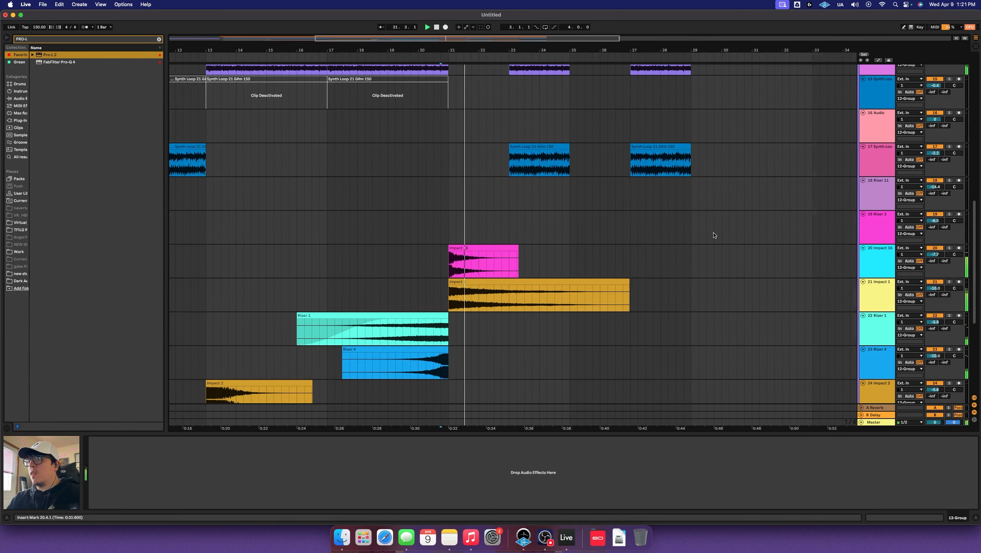
pyautogui.scroll(4, 693, 232)
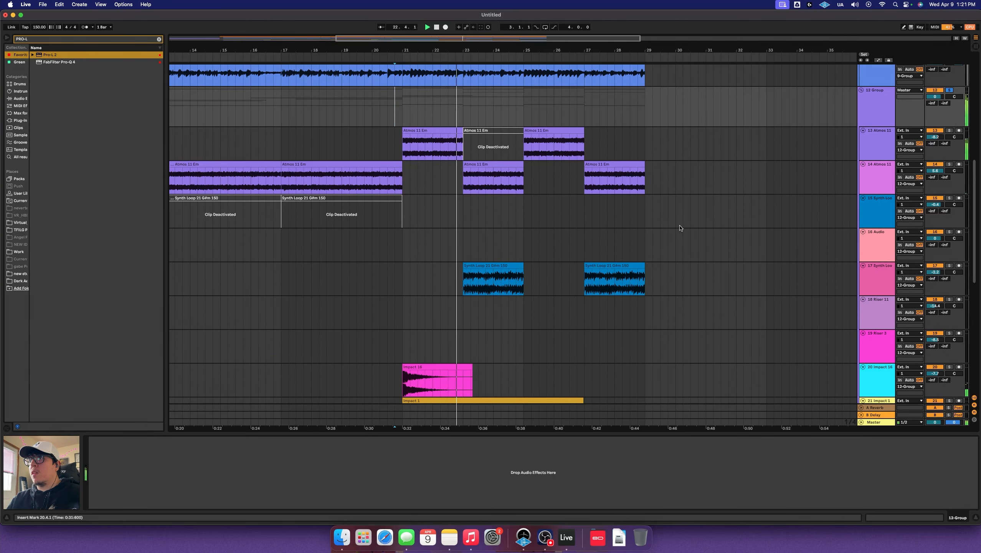
pyautogui.scroll(2, 681, 228)
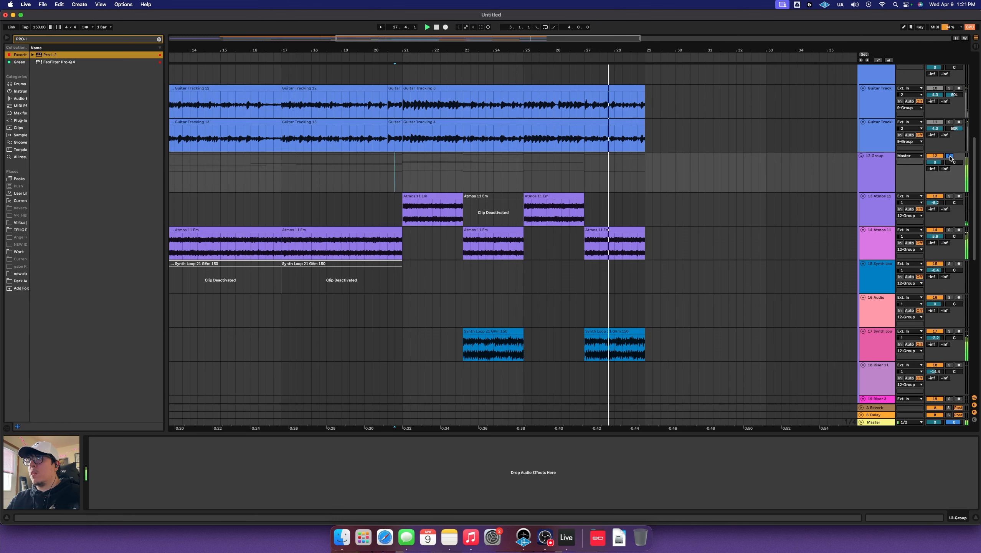
# Audition the solo from bars 20, 31 and 16, zooming out to the whole arrangement
pyautogui.click(397, 177)
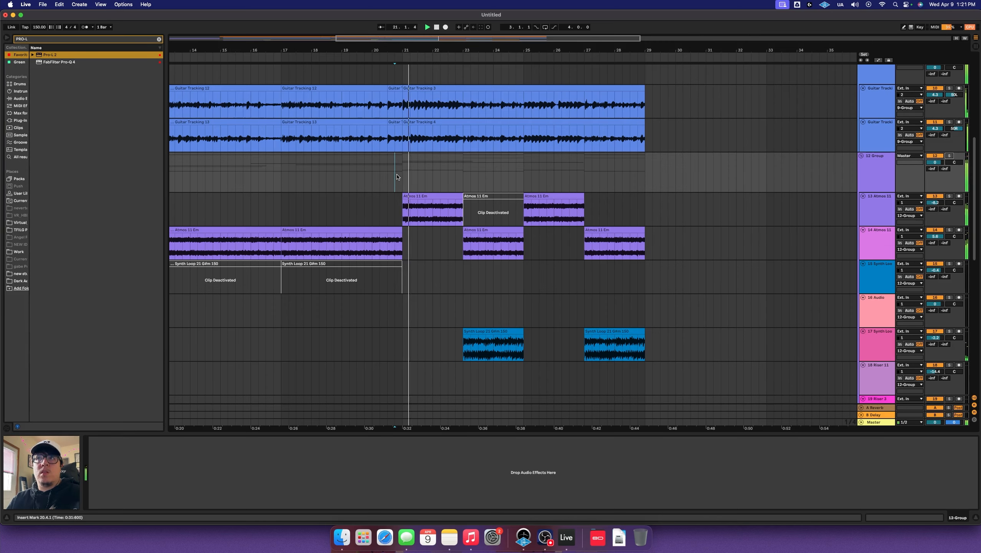
pyautogui.click(727, 212)
pyautogui.press('-')
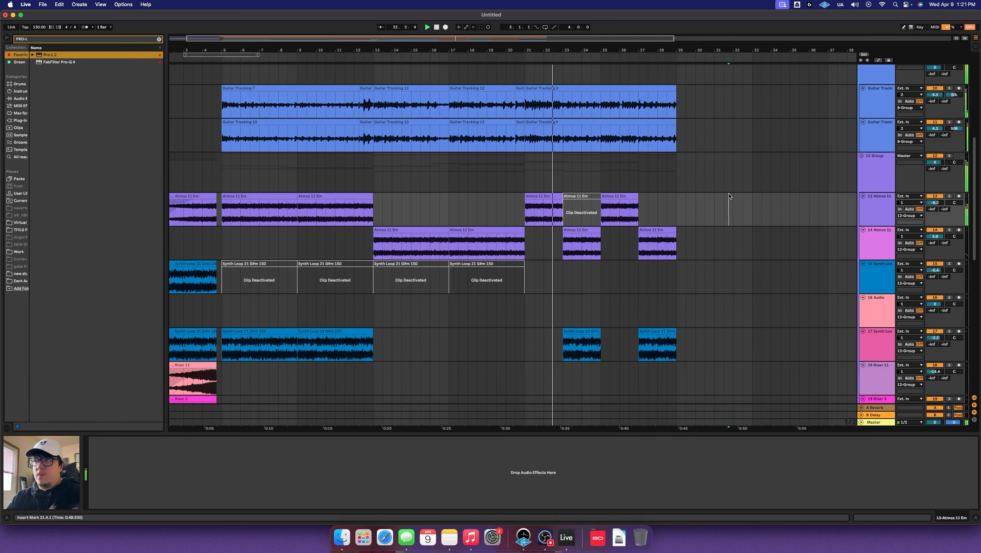
pyautogui.scroll(-6, 727, 212)
pyautogui.scroll(-4, 726, 212)
pyautogui.scroll(12, 647, 190)
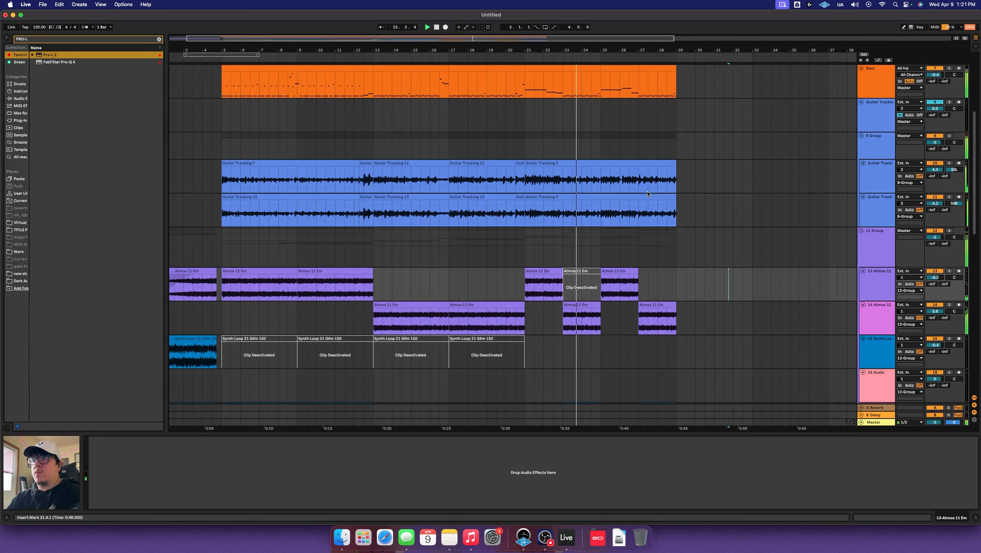
pyautogui.scroll(-8, 646, 191)
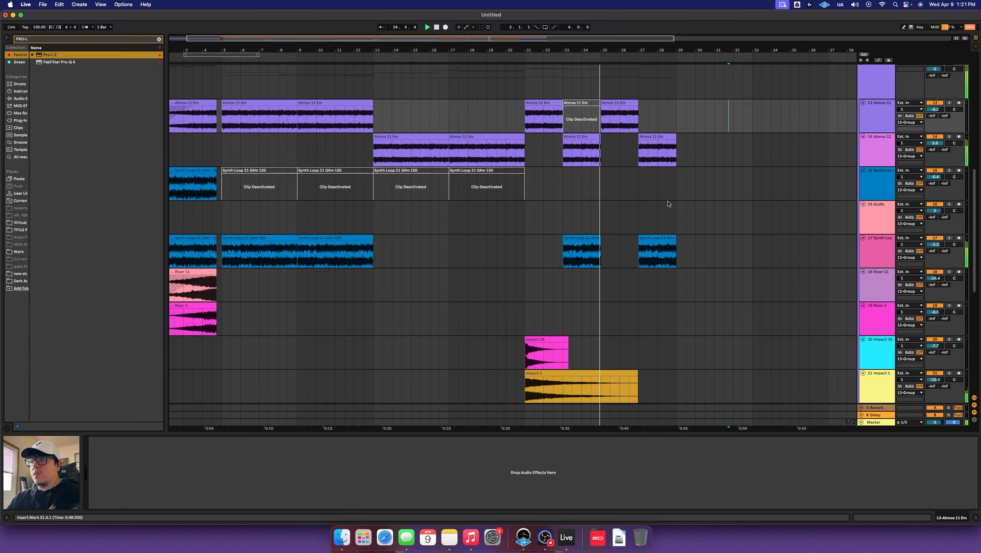
pyautogui.scroll(3, 667, 201)
pyautogui.scroll(4, 664, 201)
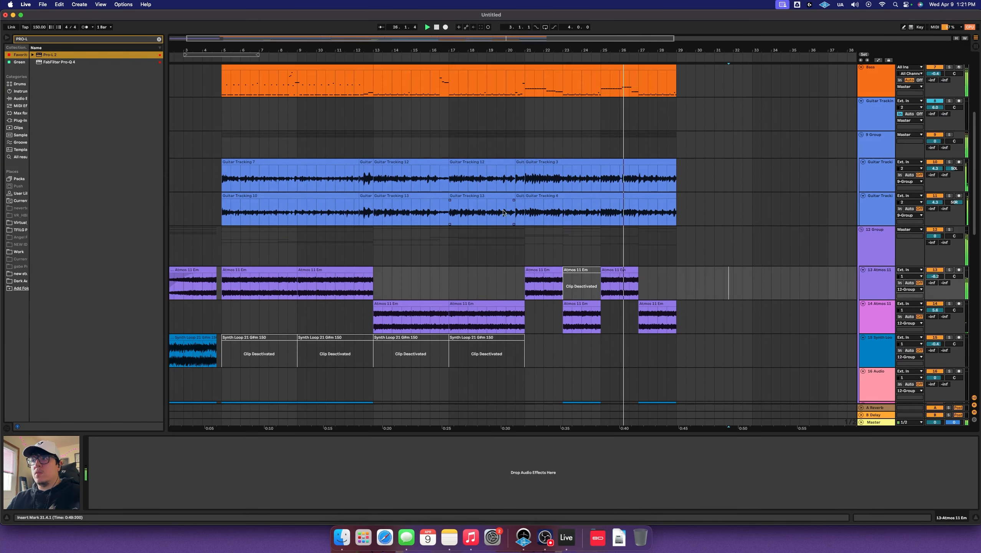
pyautogui.click(443, 237)
pyautogui.press('-')
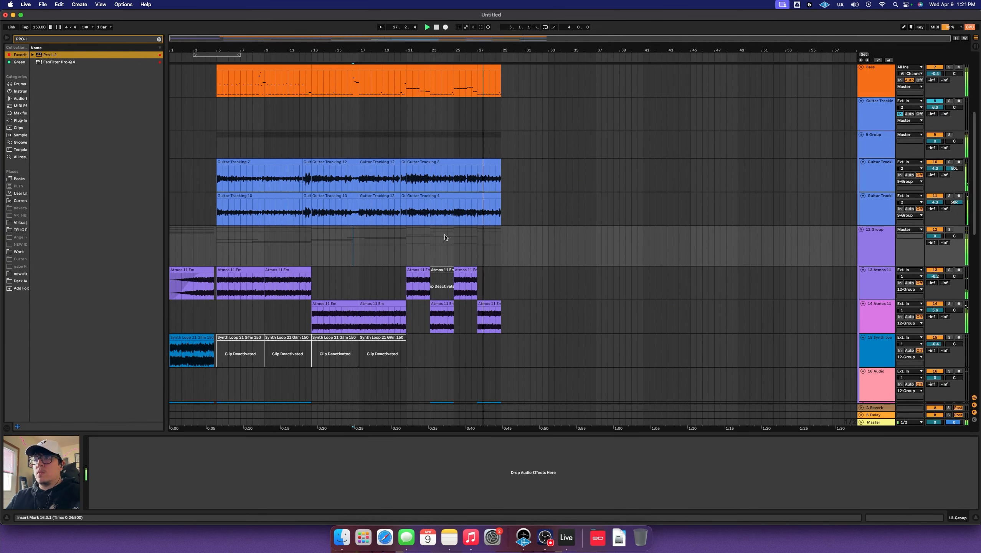
# Review all tracks, then select 9 Group to show its EQ Eight and API-2500 Stereo devices
pyautogui.scroll(-1, 480, 240)
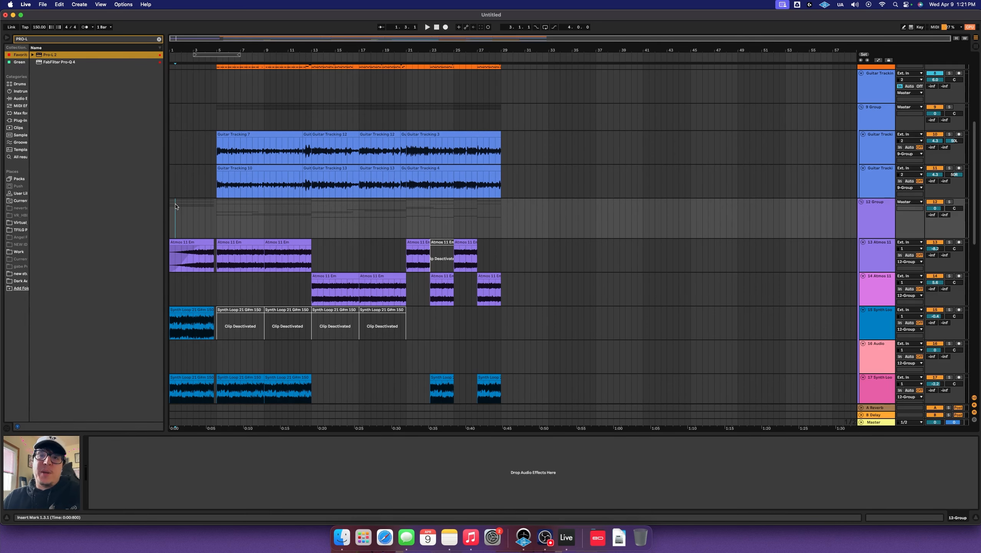
pyautogui.scroll(-10, 176, 206)
pyautogui.scroll(8, 193, 232)
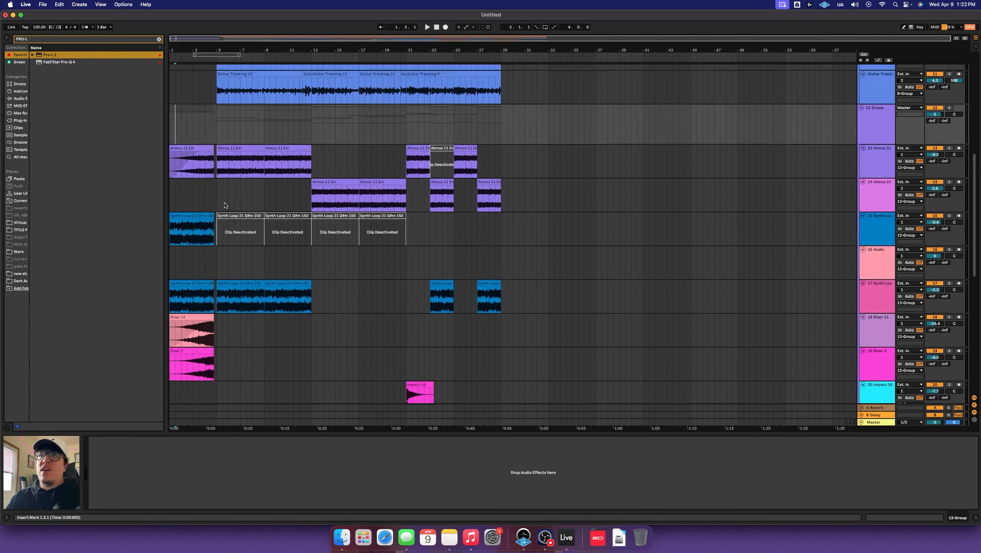
pyautogui.scroll(6, 256, 196)
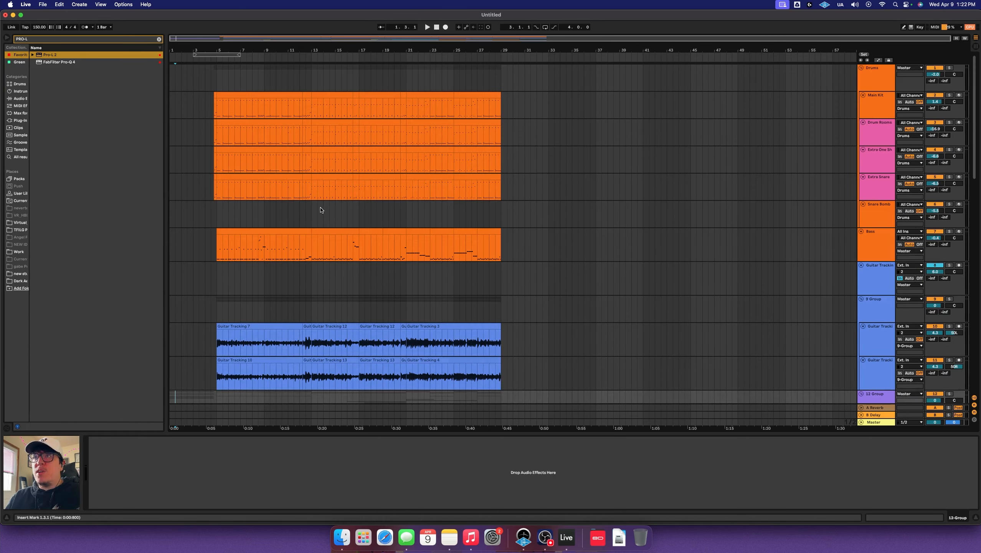
pyautogui.scroll(-15, 331, 224)
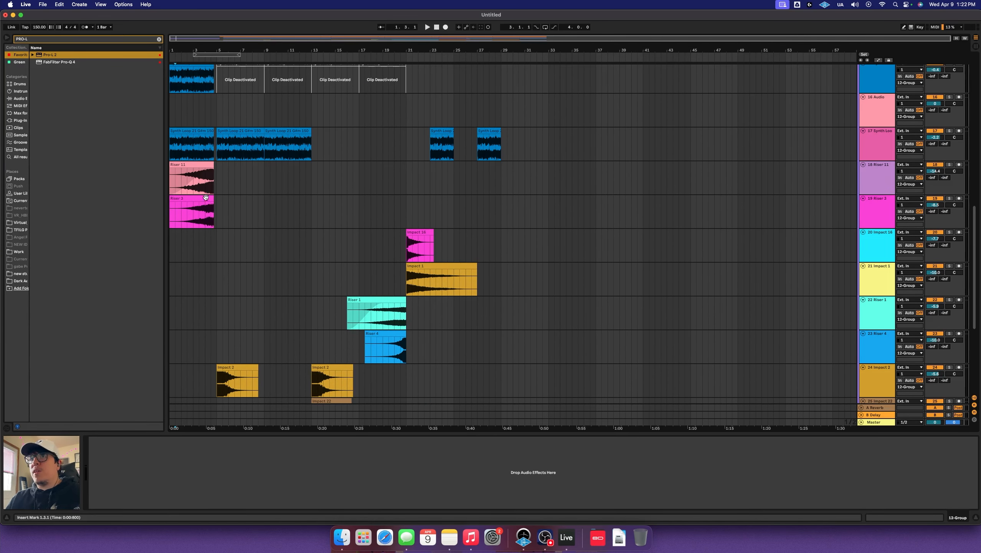
pyautogui.scroll(-10, 287, 232)
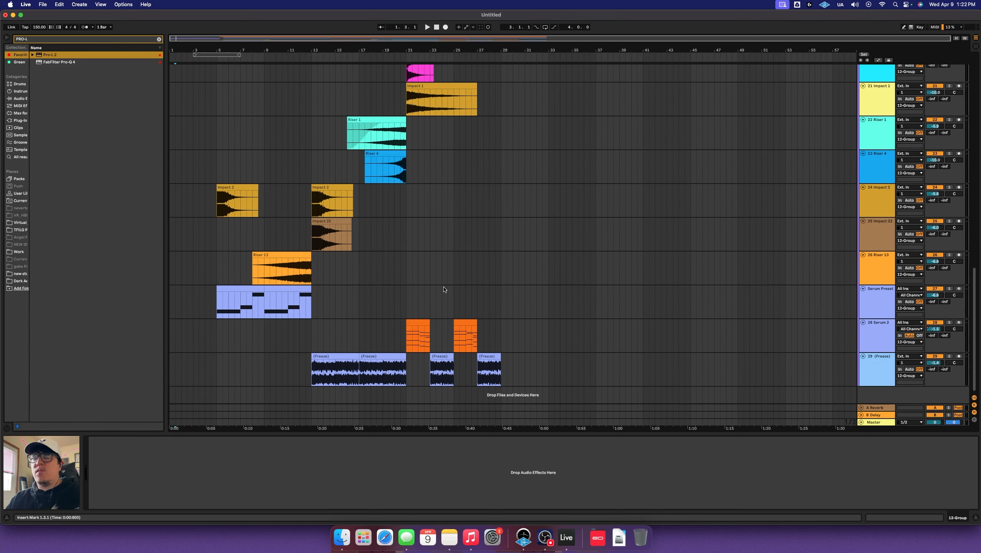
pyautogui.scroll(12, 441, 285)
pyautogui.scroll(-12, 410, 276)
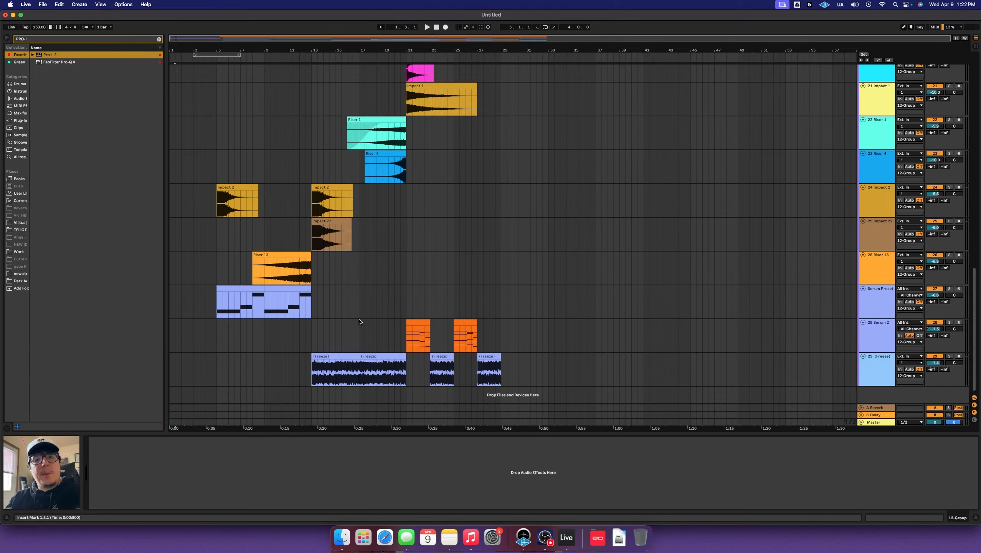
pyautogui.scroll(15, 360, 319)
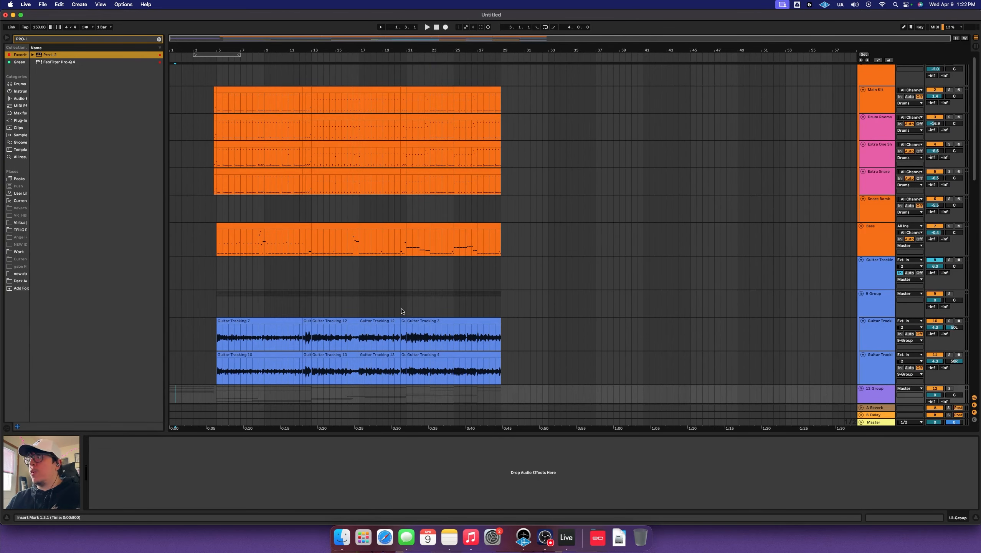
pyautogui.click(375, 299)
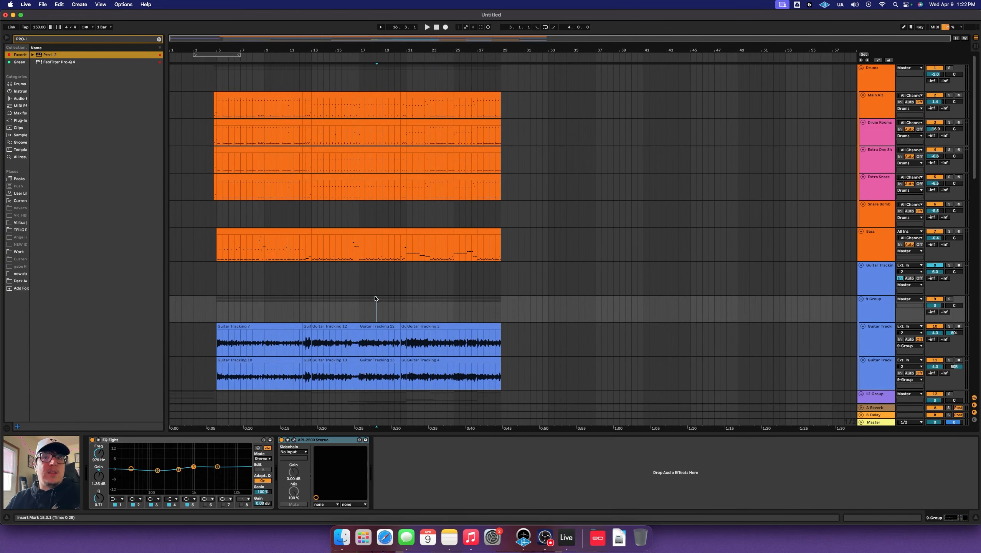